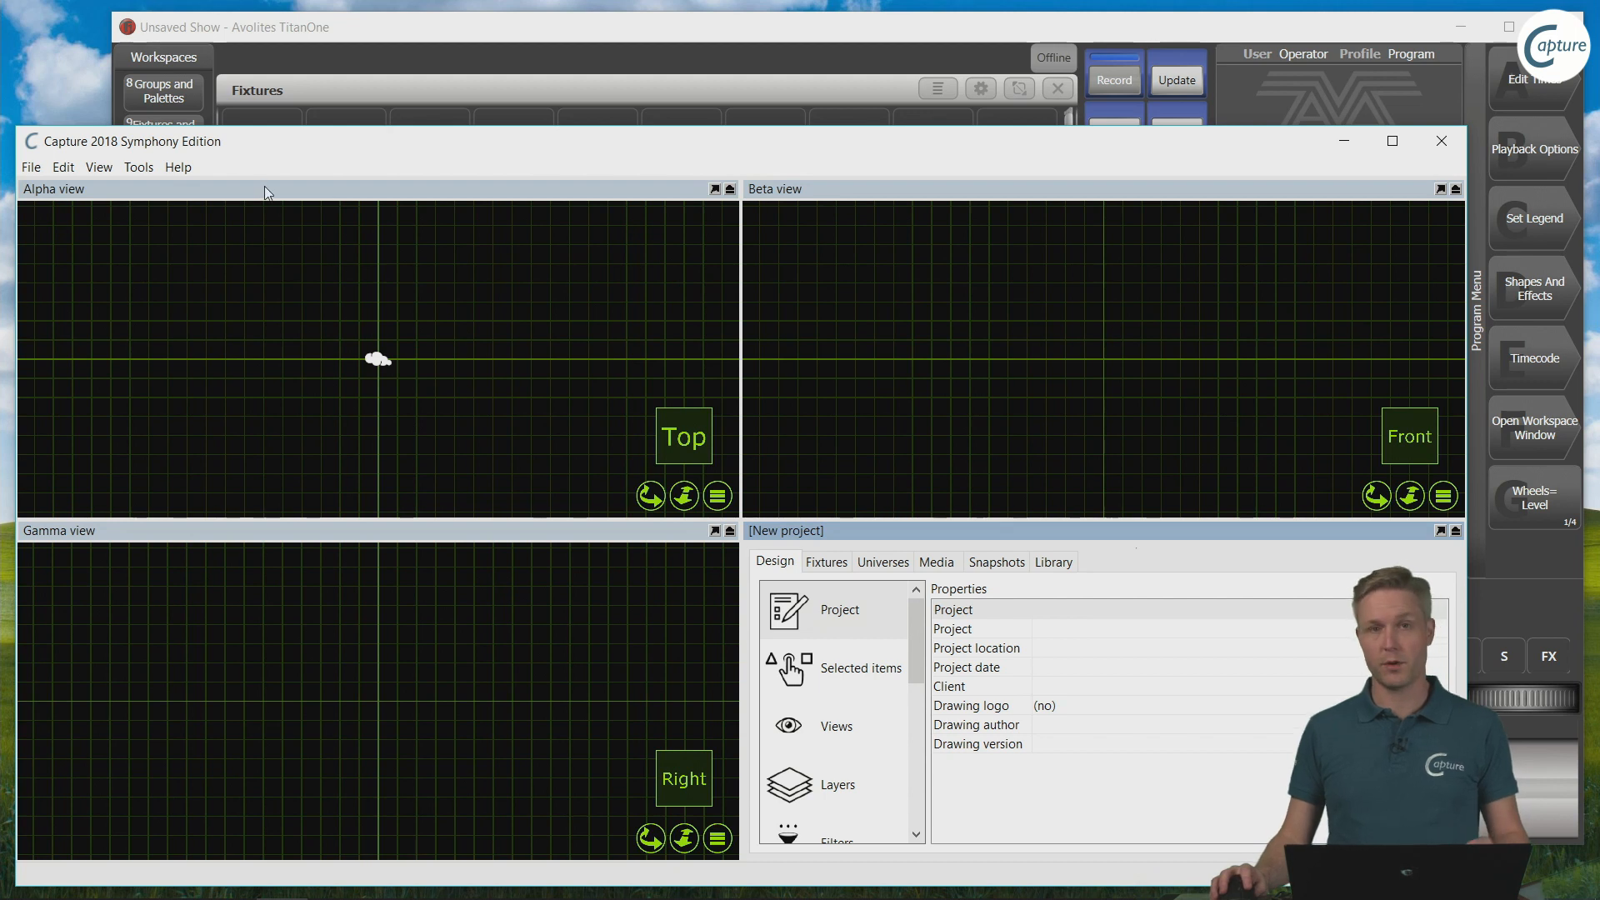
Step: Show the project's universes in an enlarged view and widen the External universe column to fit its full entries
left_click(417, 33)
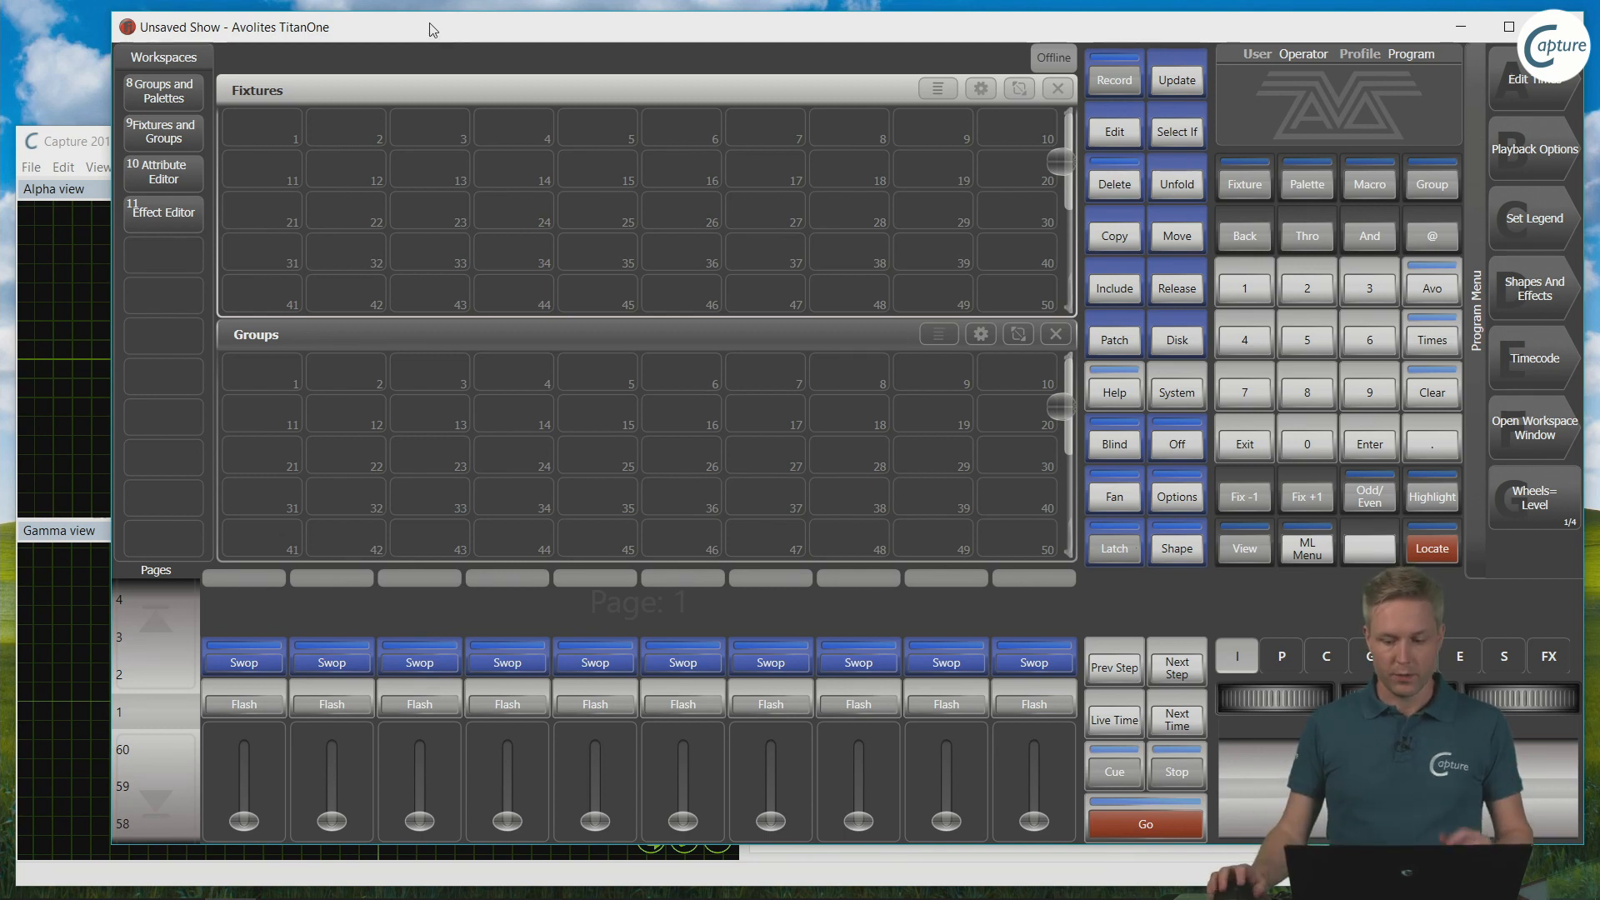
left_click(69, 147)
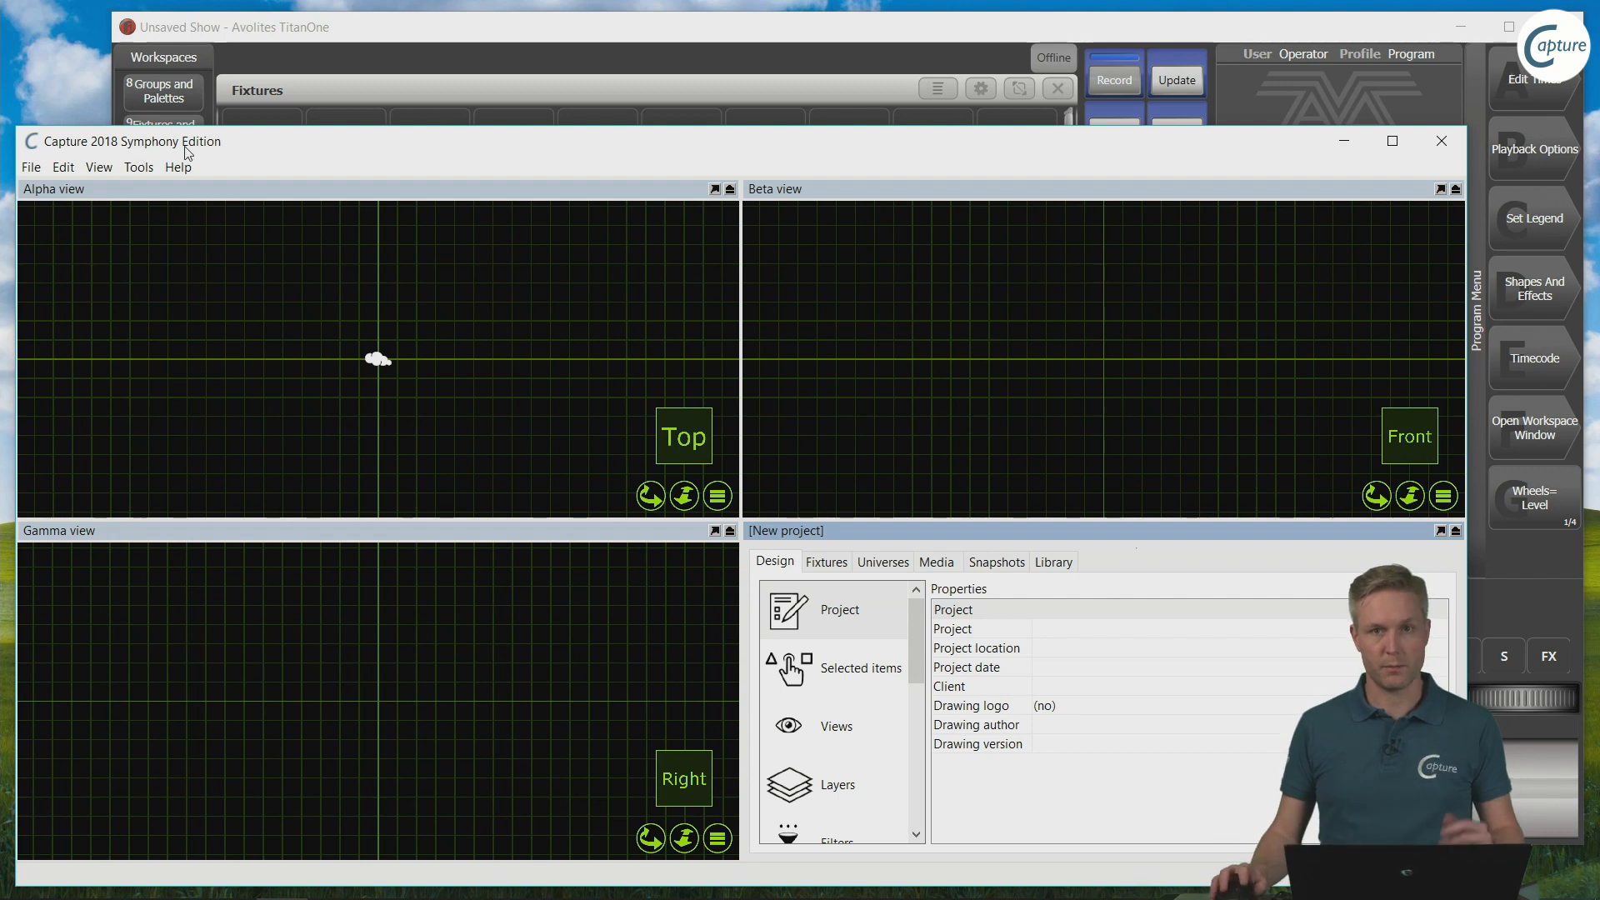
left_click(885, 564)
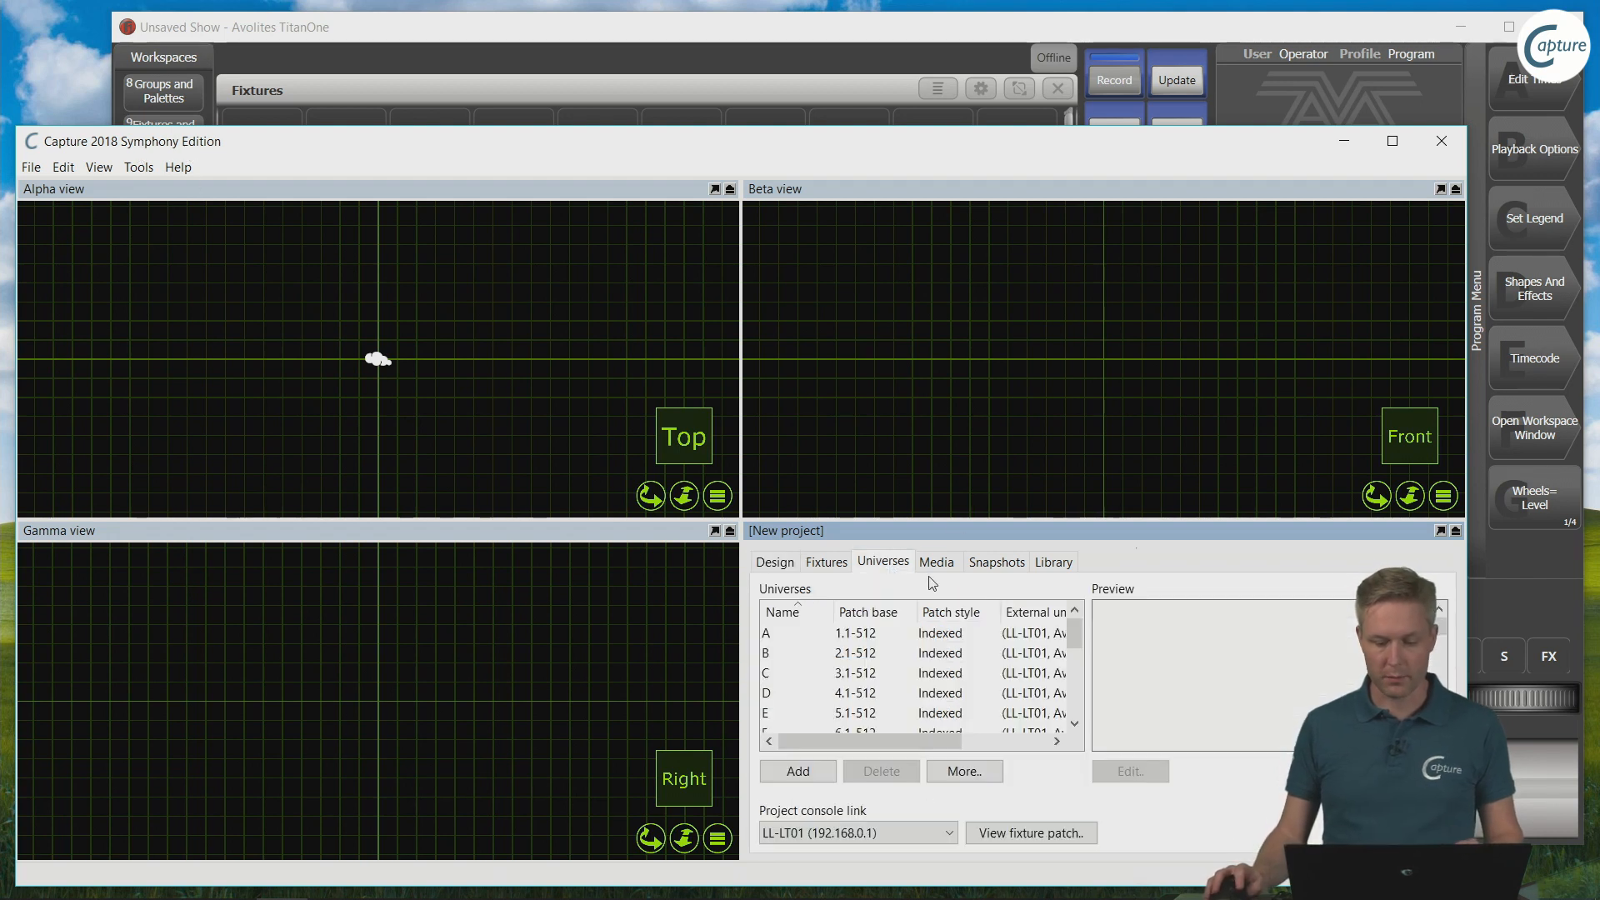
double_click(1012, 532)
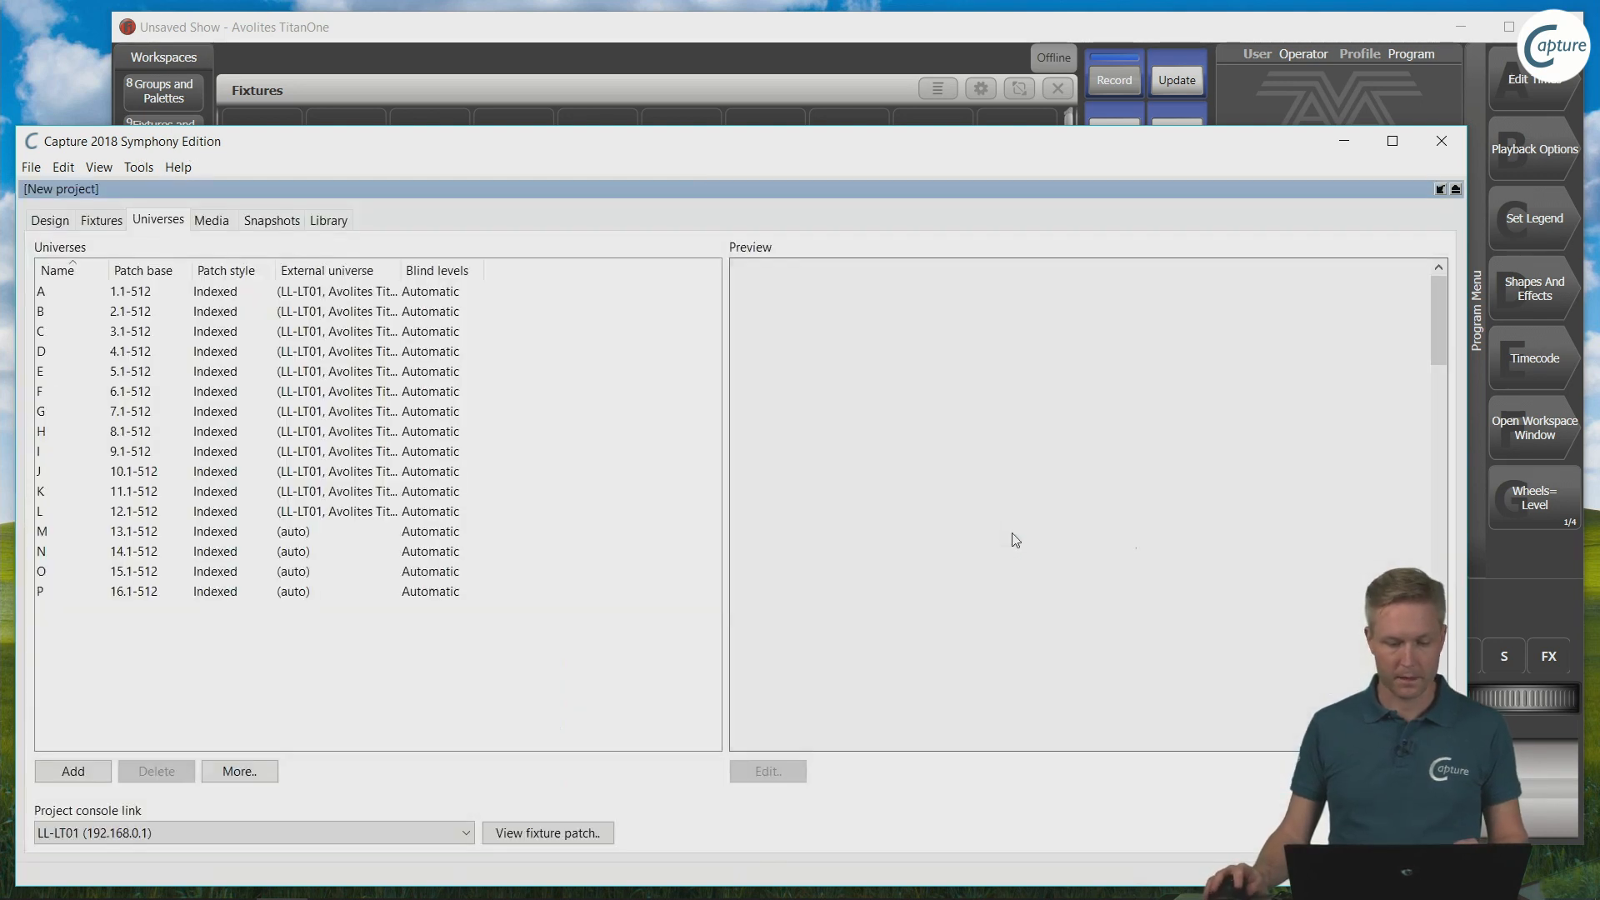
left_click_drag(399, 268, 561, 261)
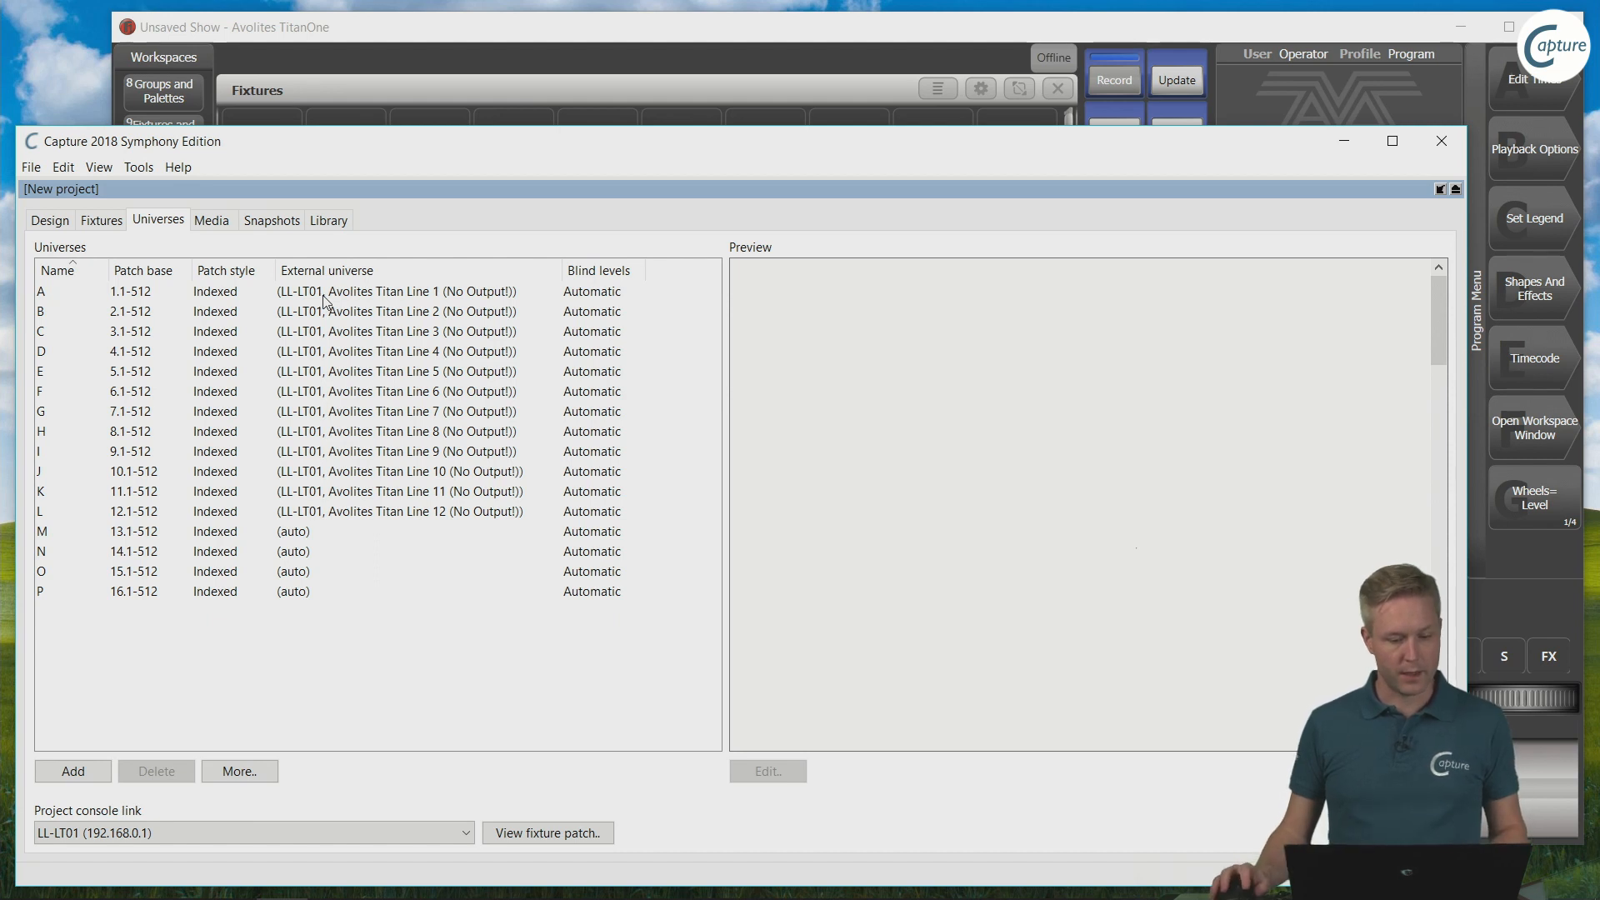
Step: Examine universe A's channel preview and the available consoles for the project console link
left_click(425, 294)
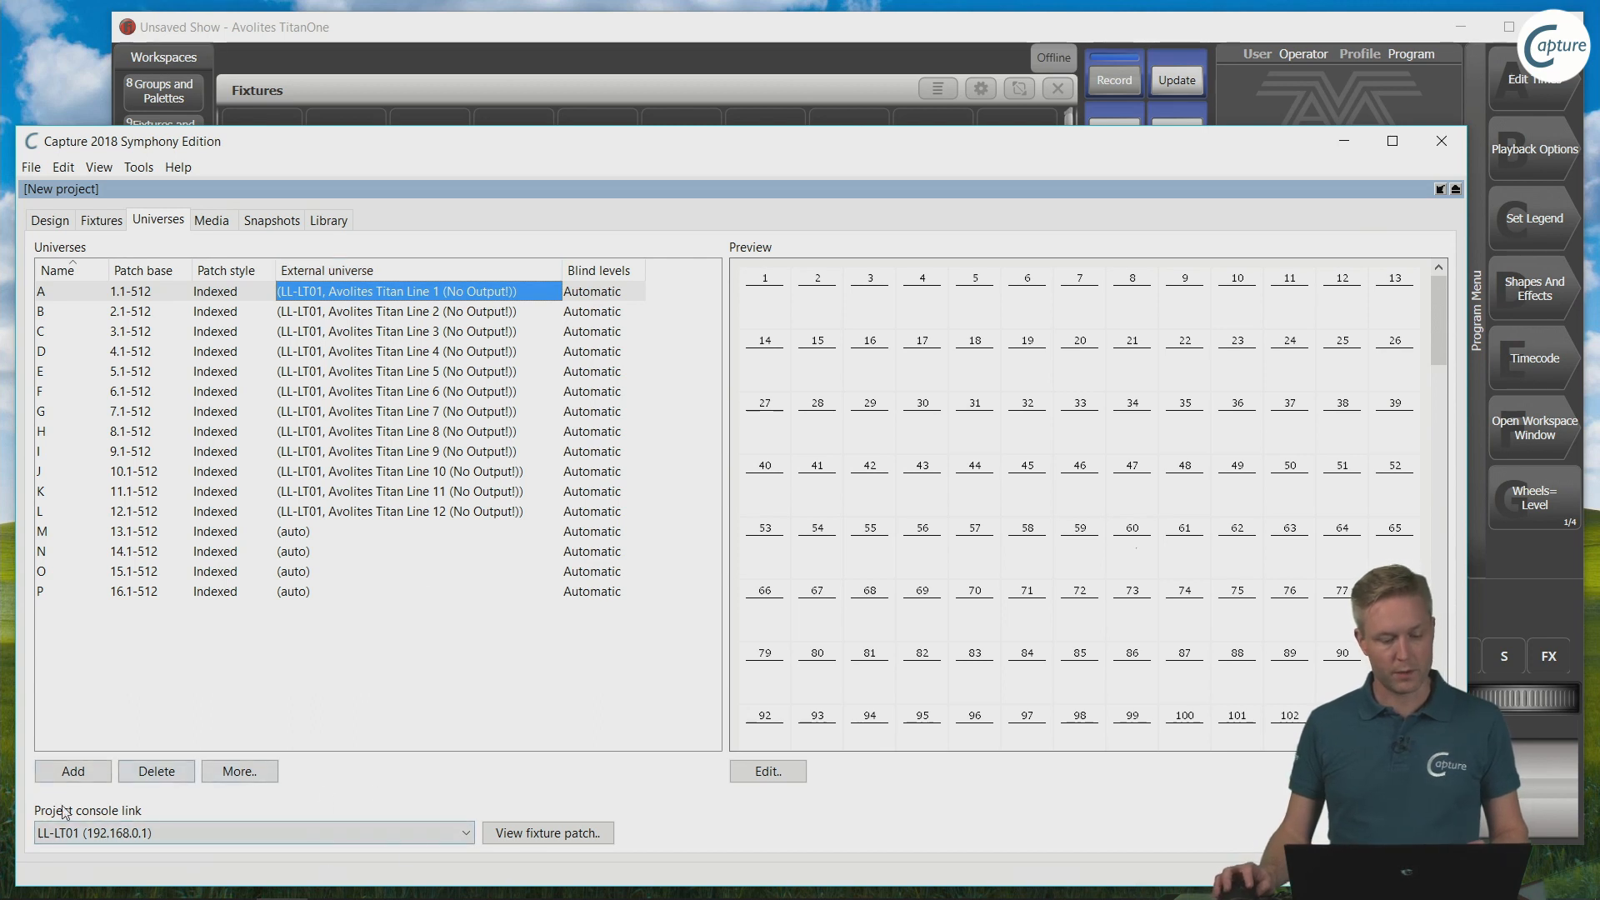
left_click(98, 836)
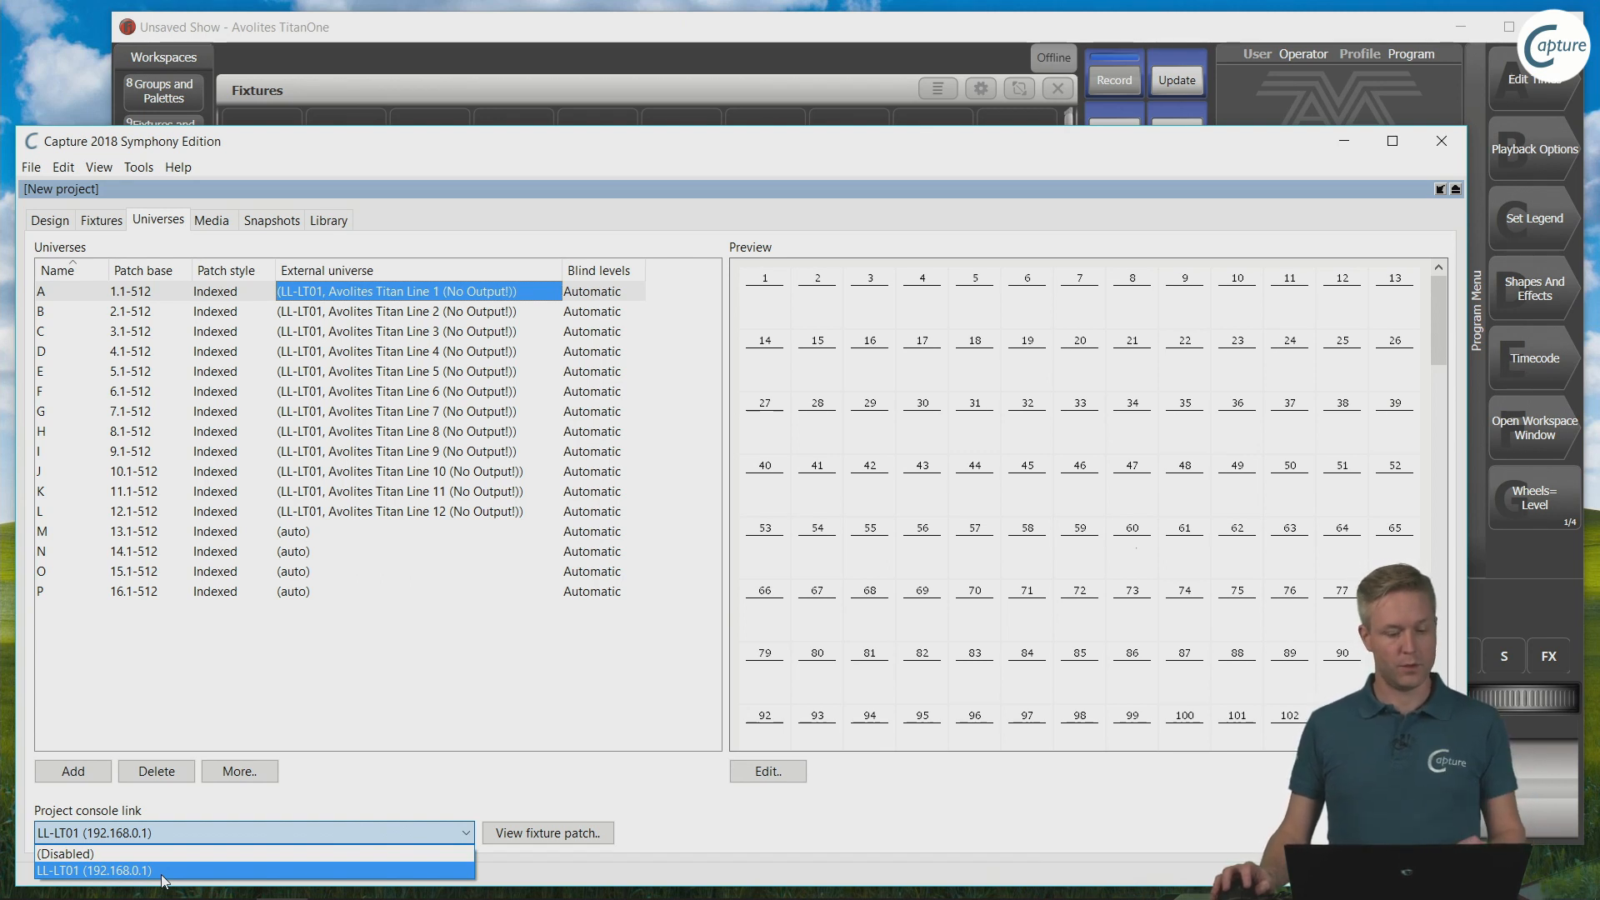
left_click(357, 791)
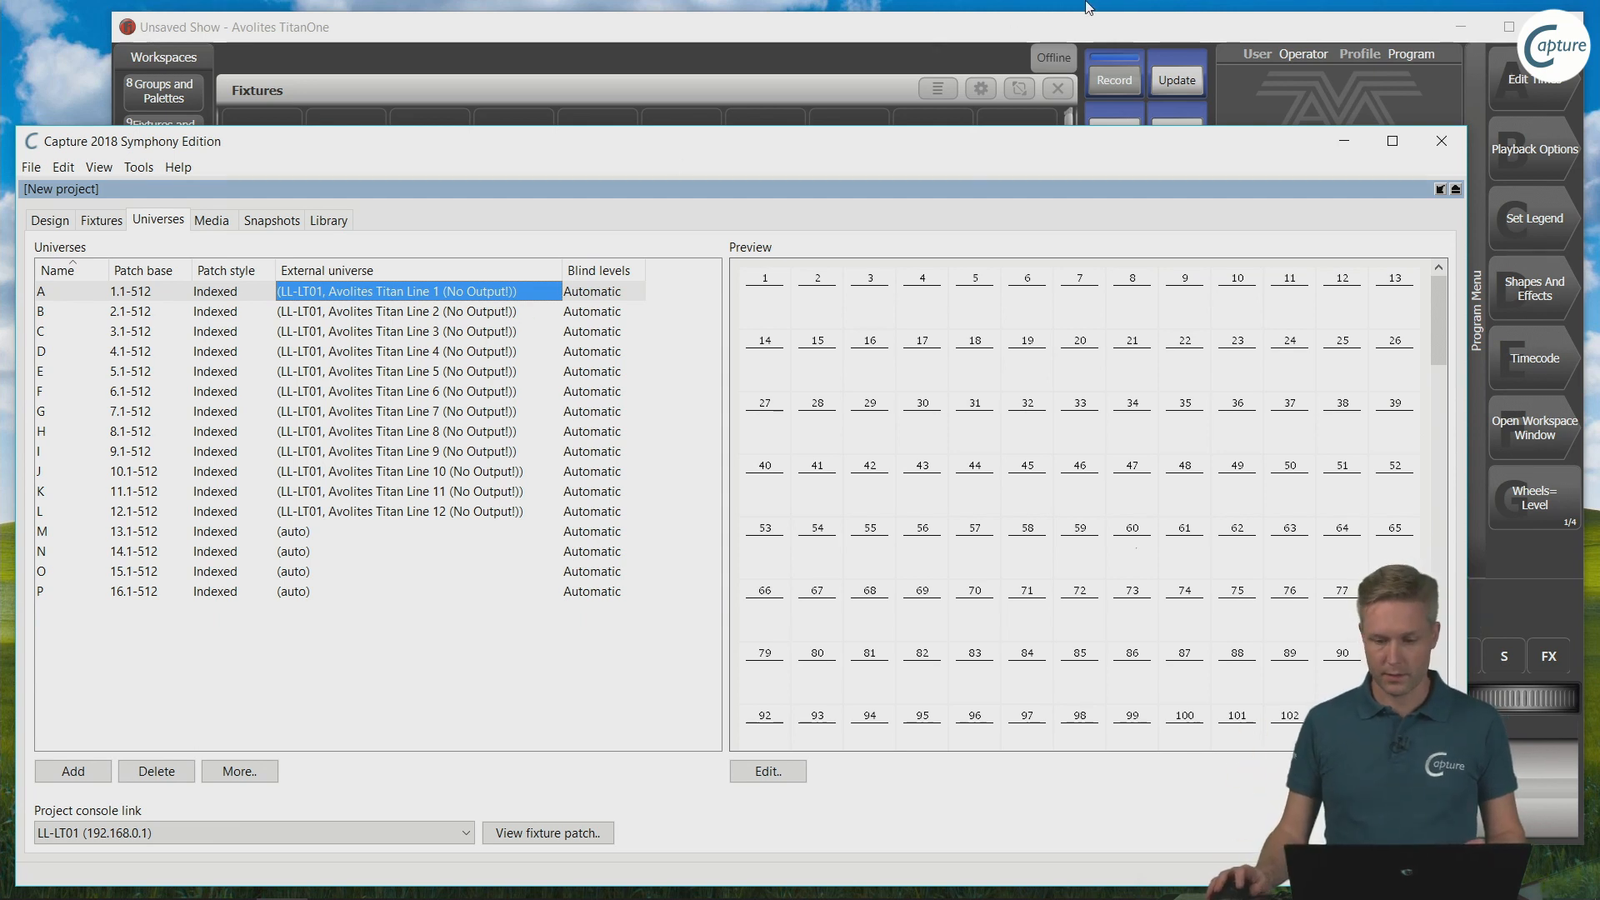
Step: Switch to Avolites TitanOne and assign the Art-Net node Broadcast: Universe 0 to DMX Line 1 in the DMX settings
left_click(1133, 30)
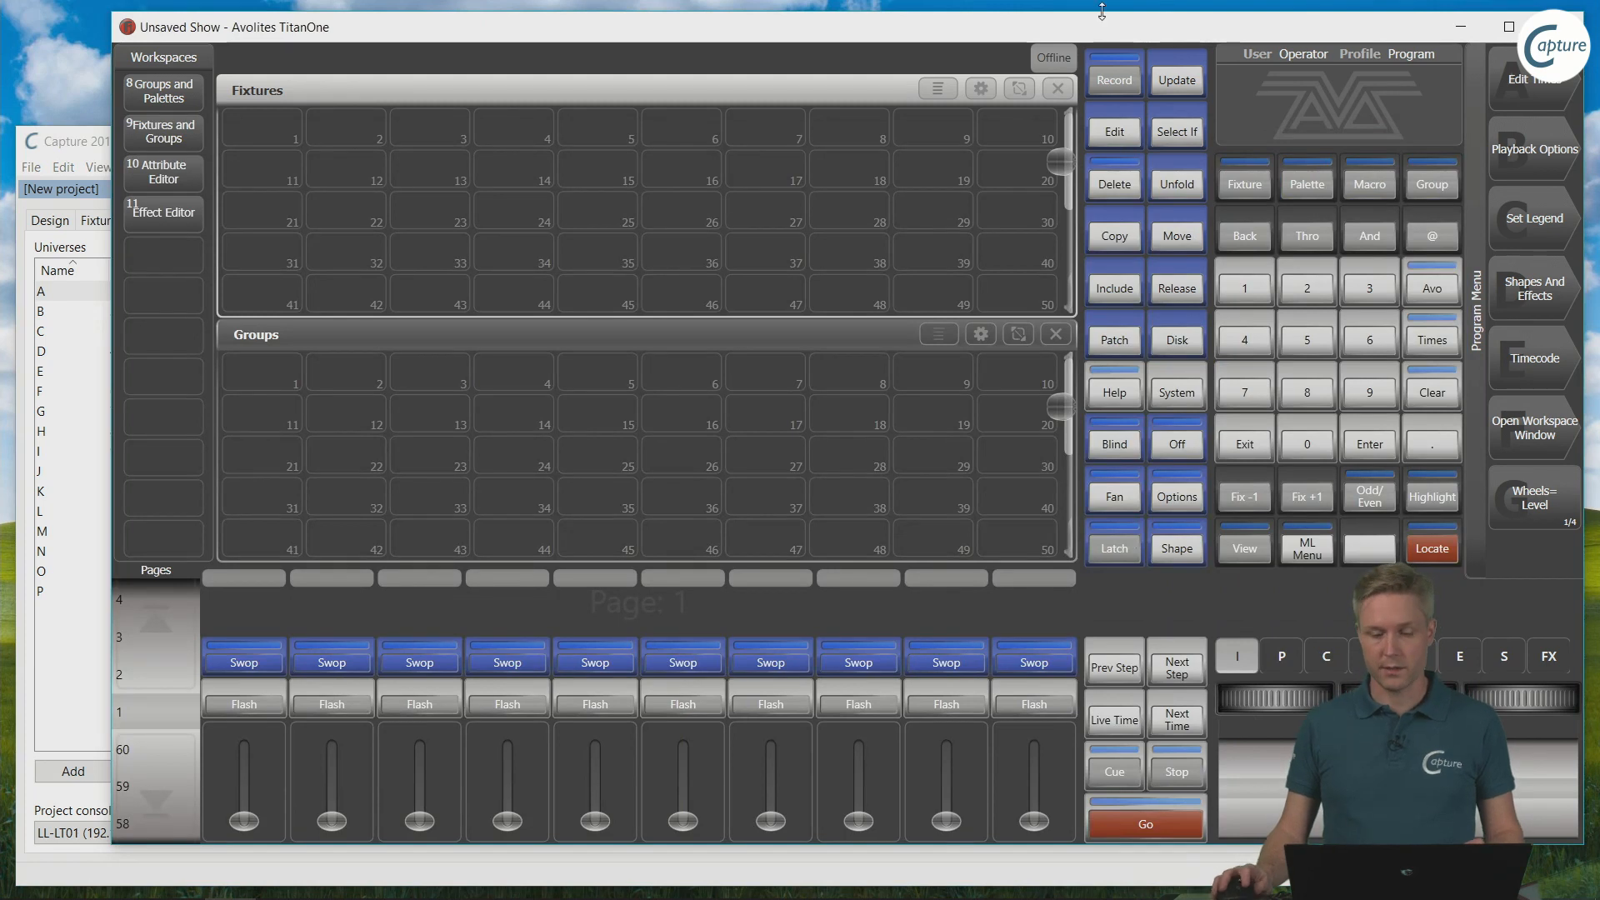
left_click(1177, 393)
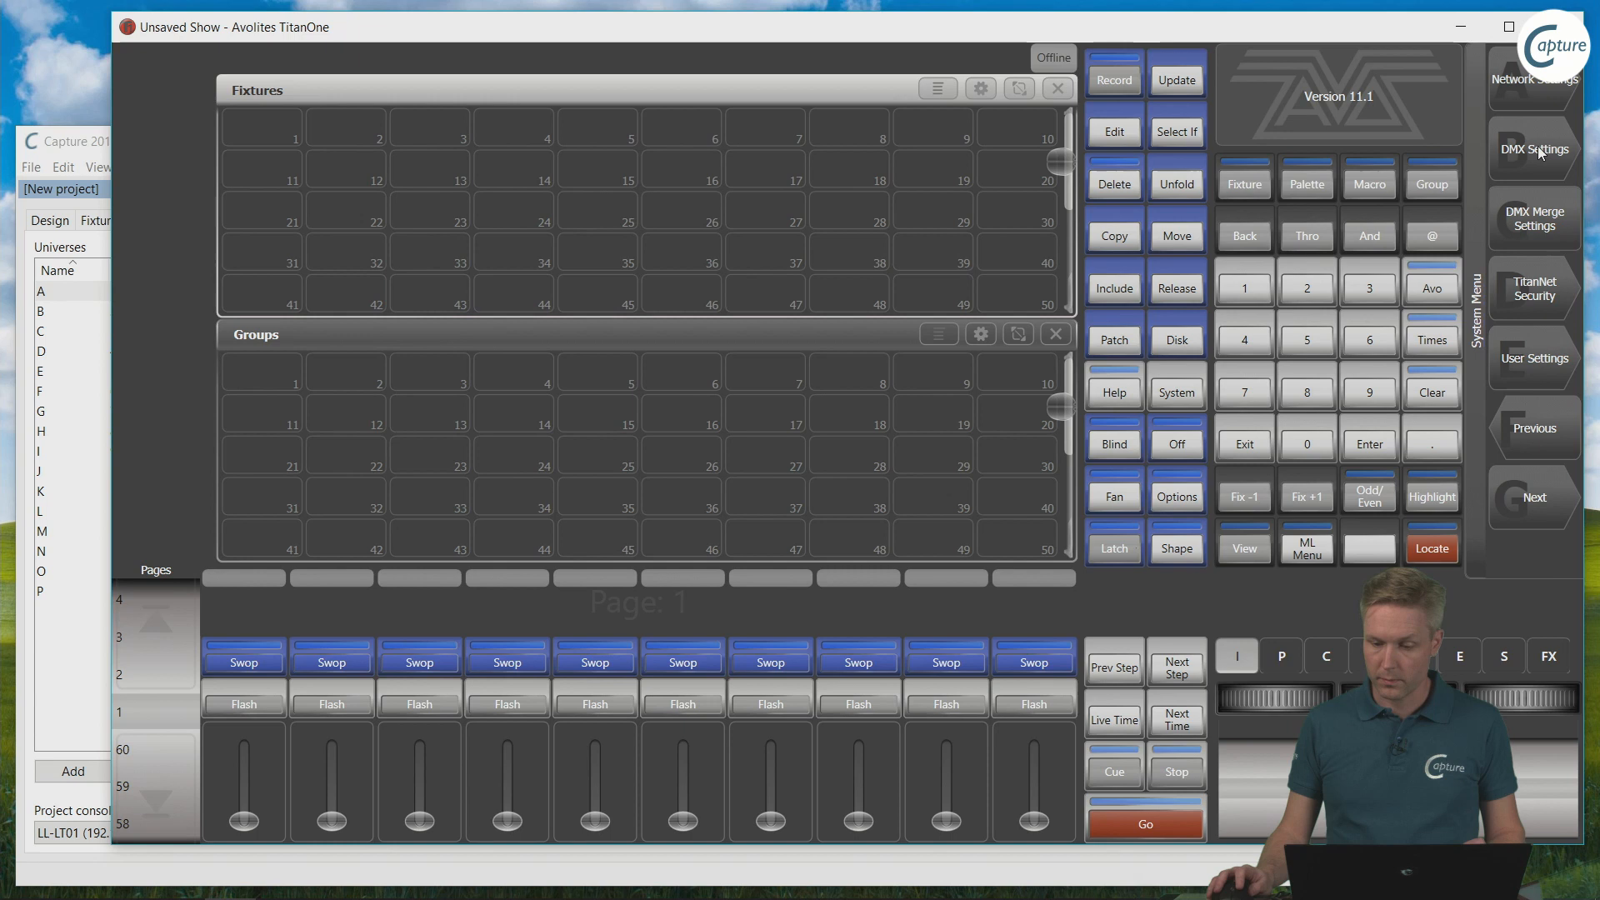
left_click(1540, 150)
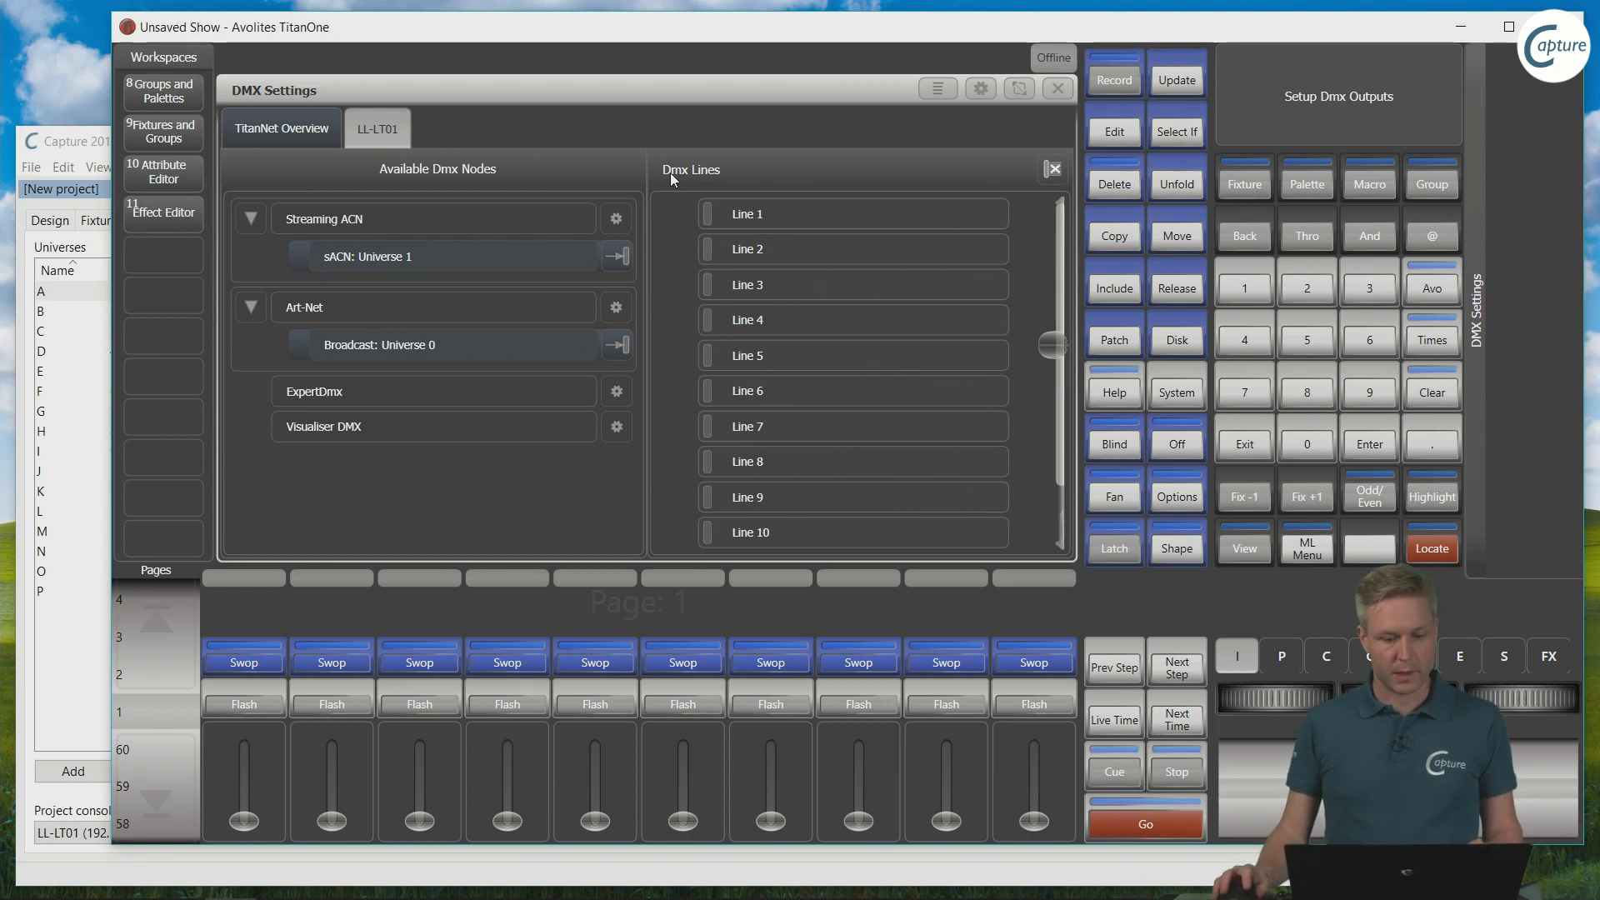
left_click(620, 346)
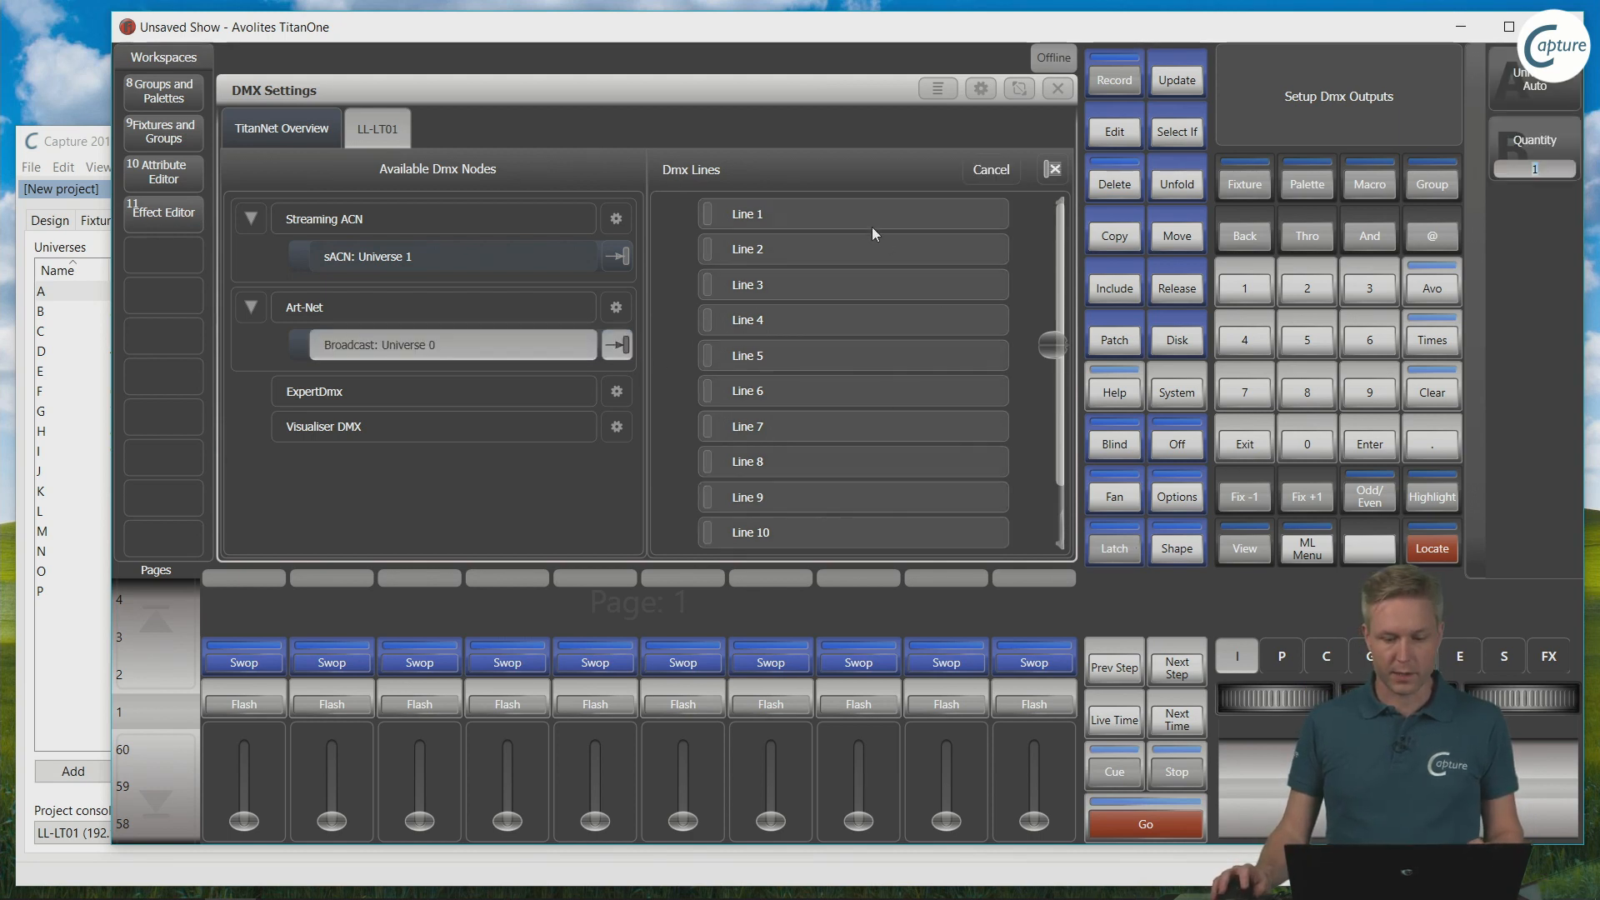
left_click(842, 220)
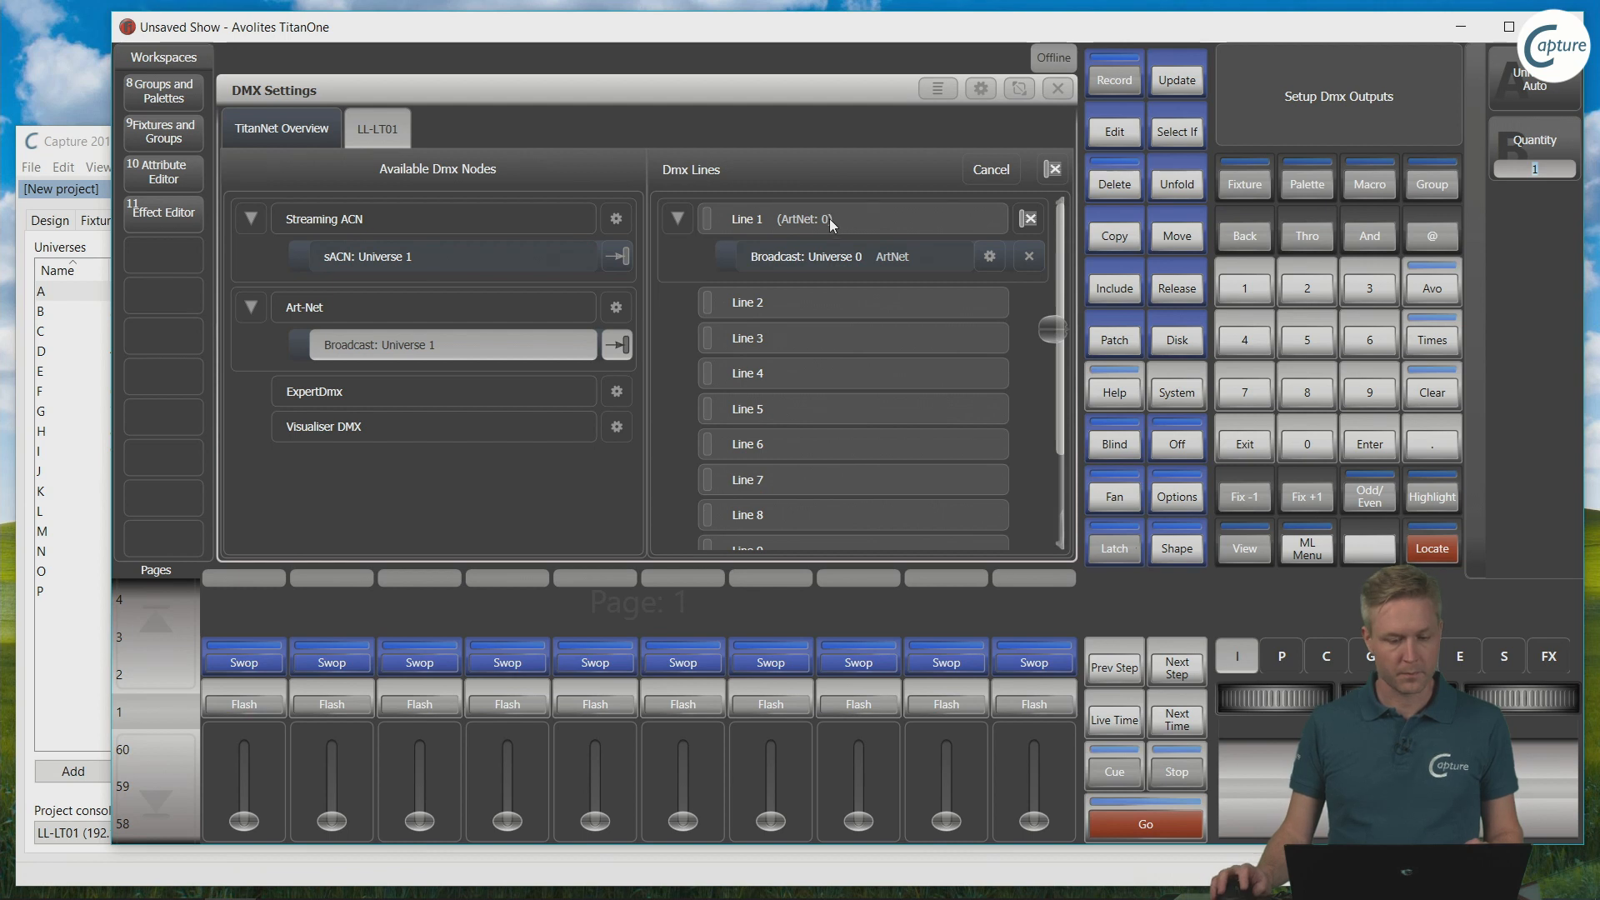
left_click(1245, 447)
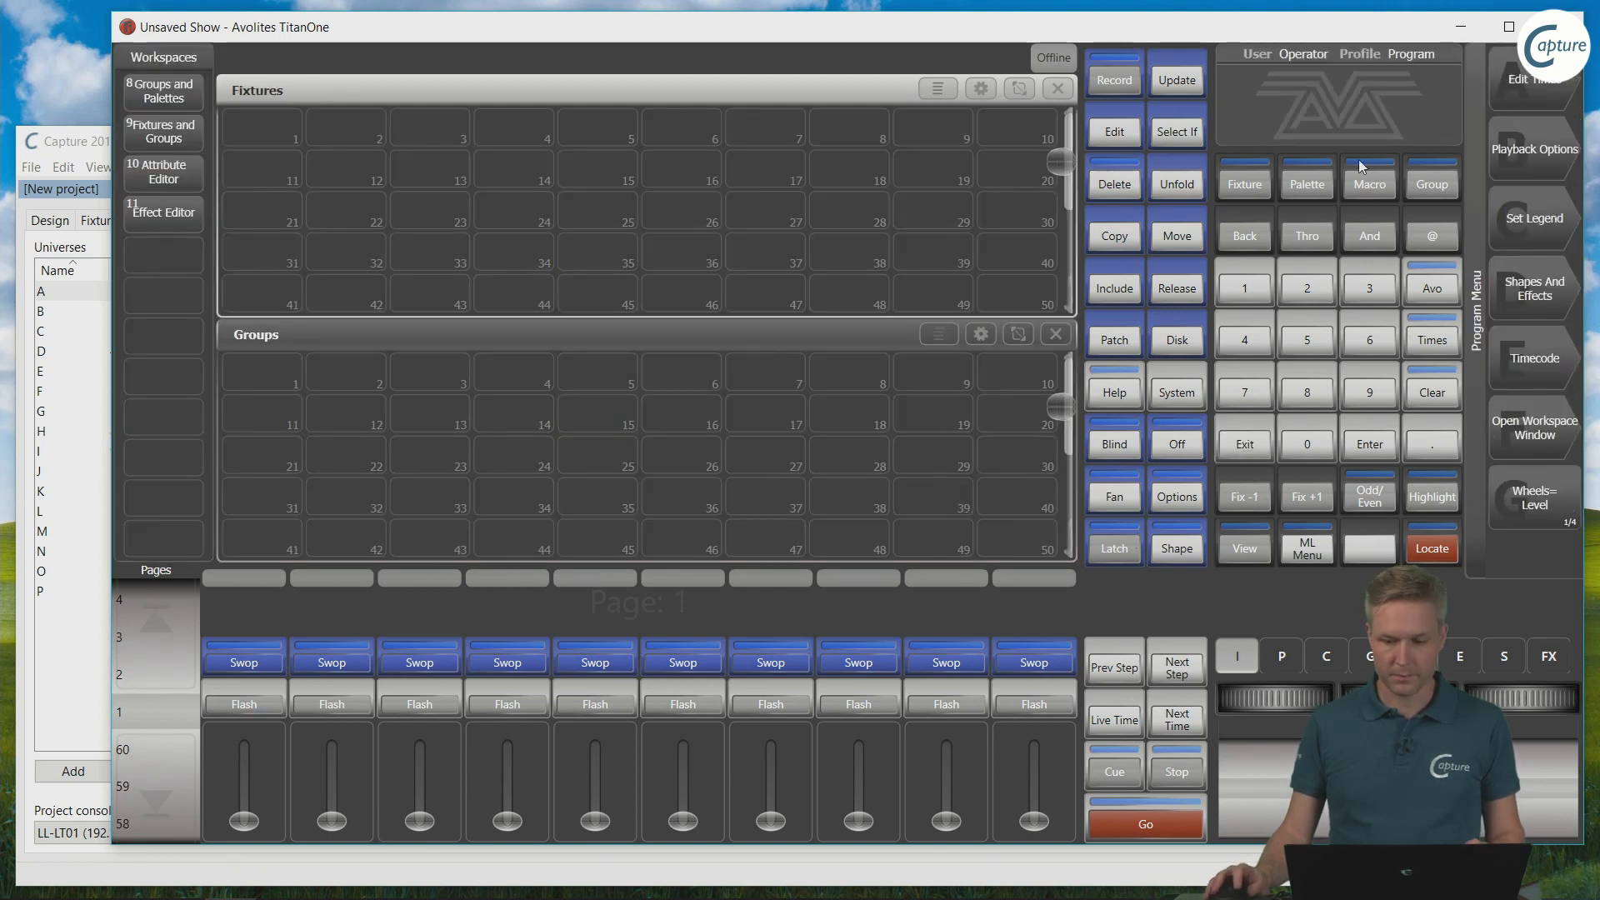
Step: Switch back to Capture and review the external universe options offered for universe A
left_click(71, 146)
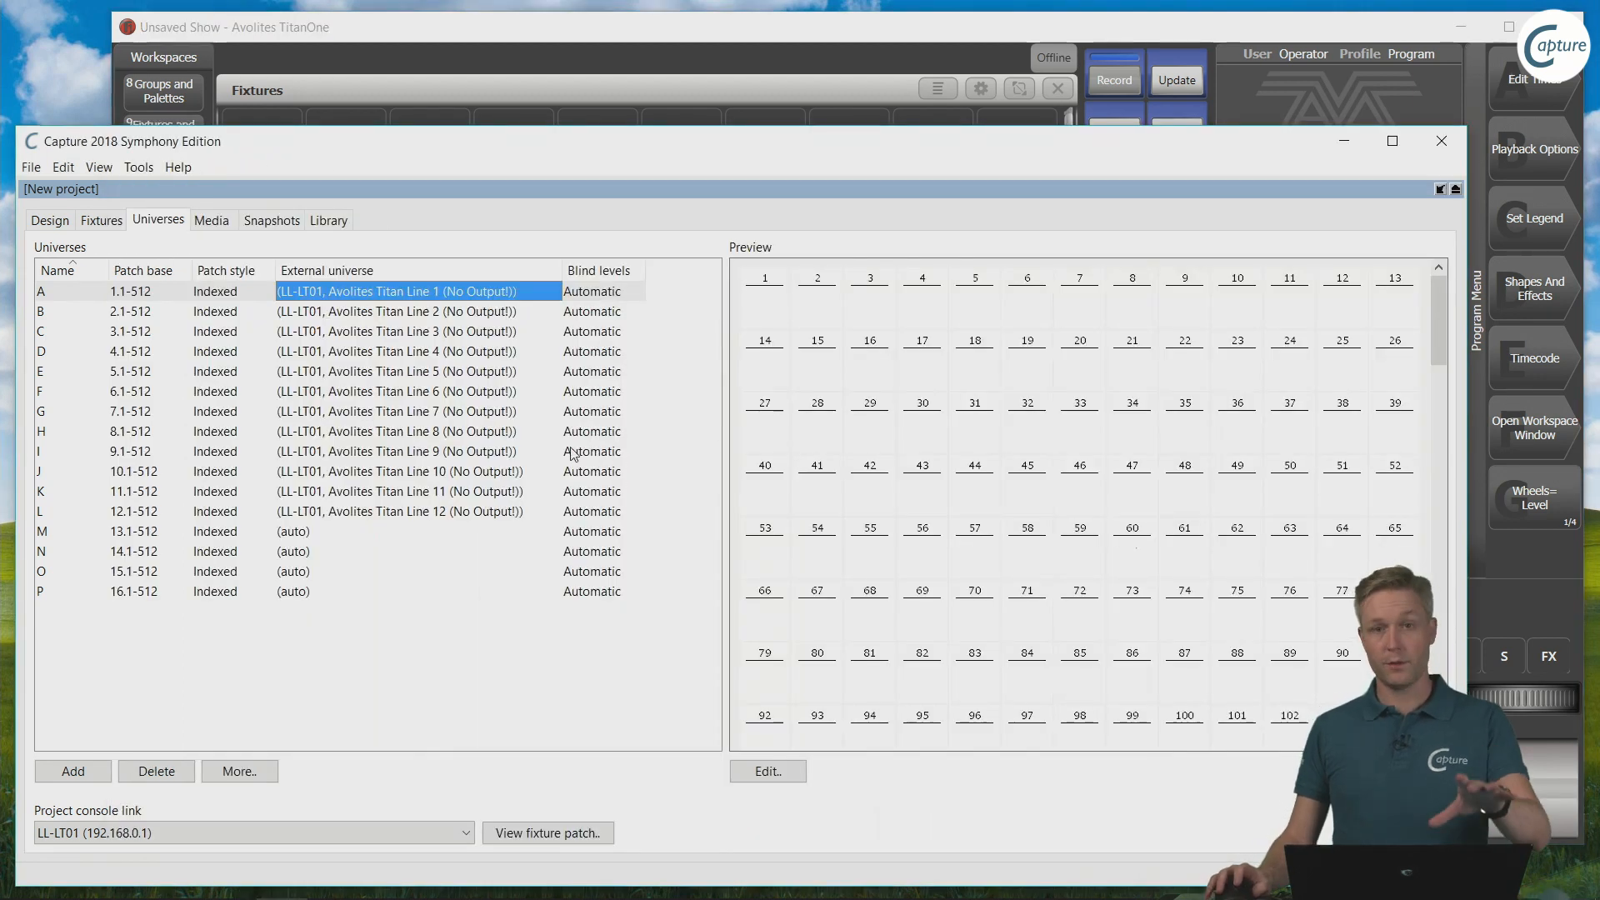
left_click(503, 293)
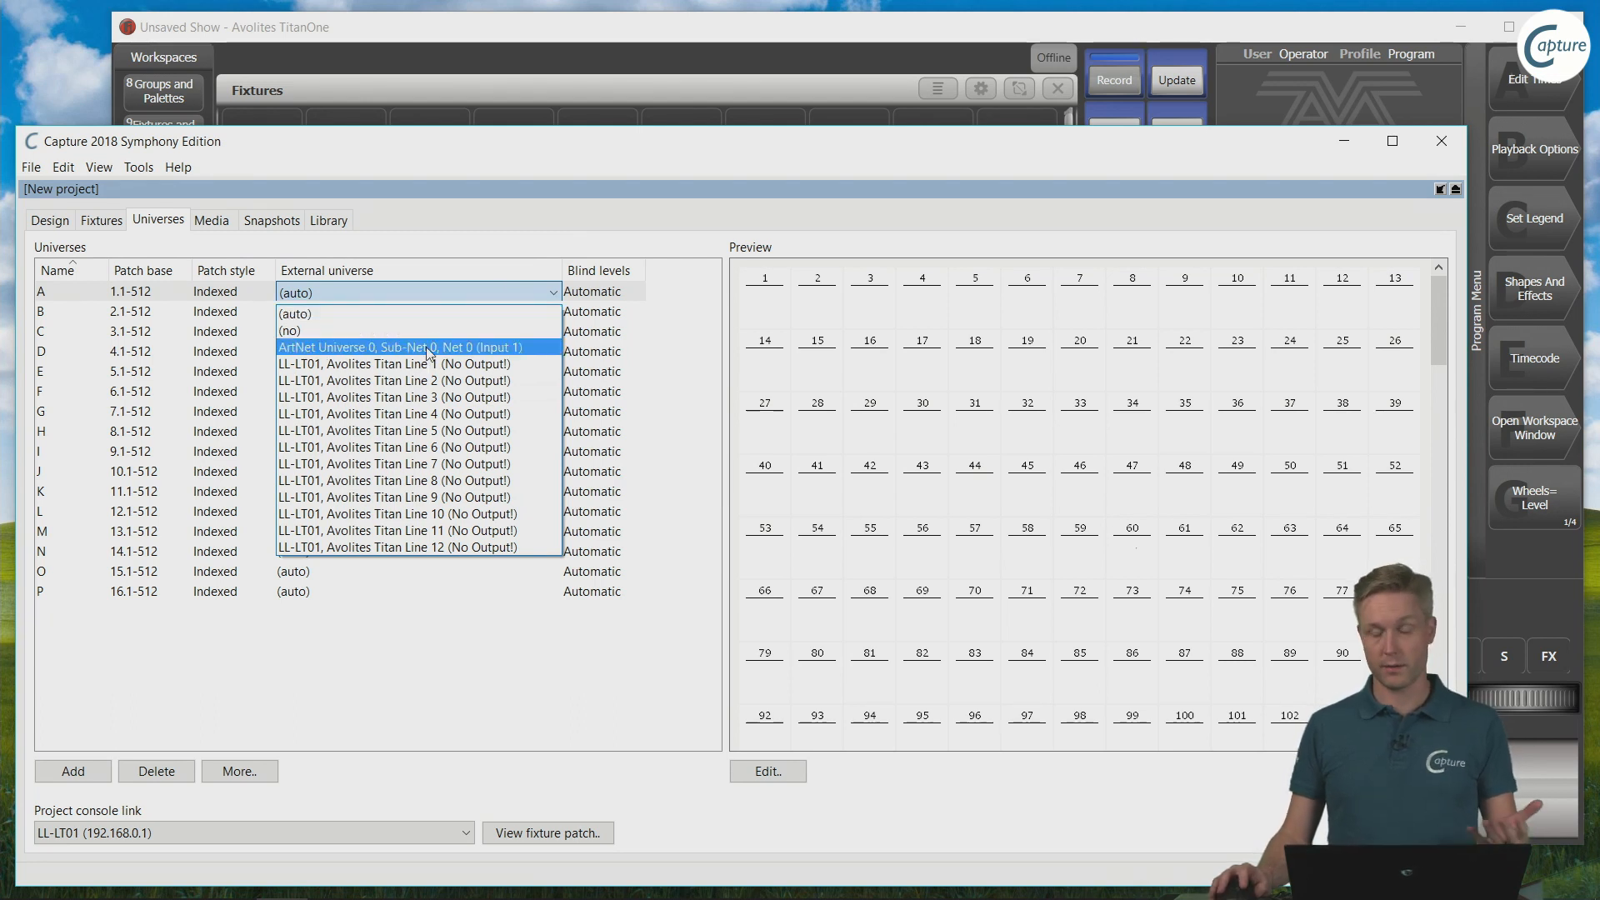
left_click(449, 265)
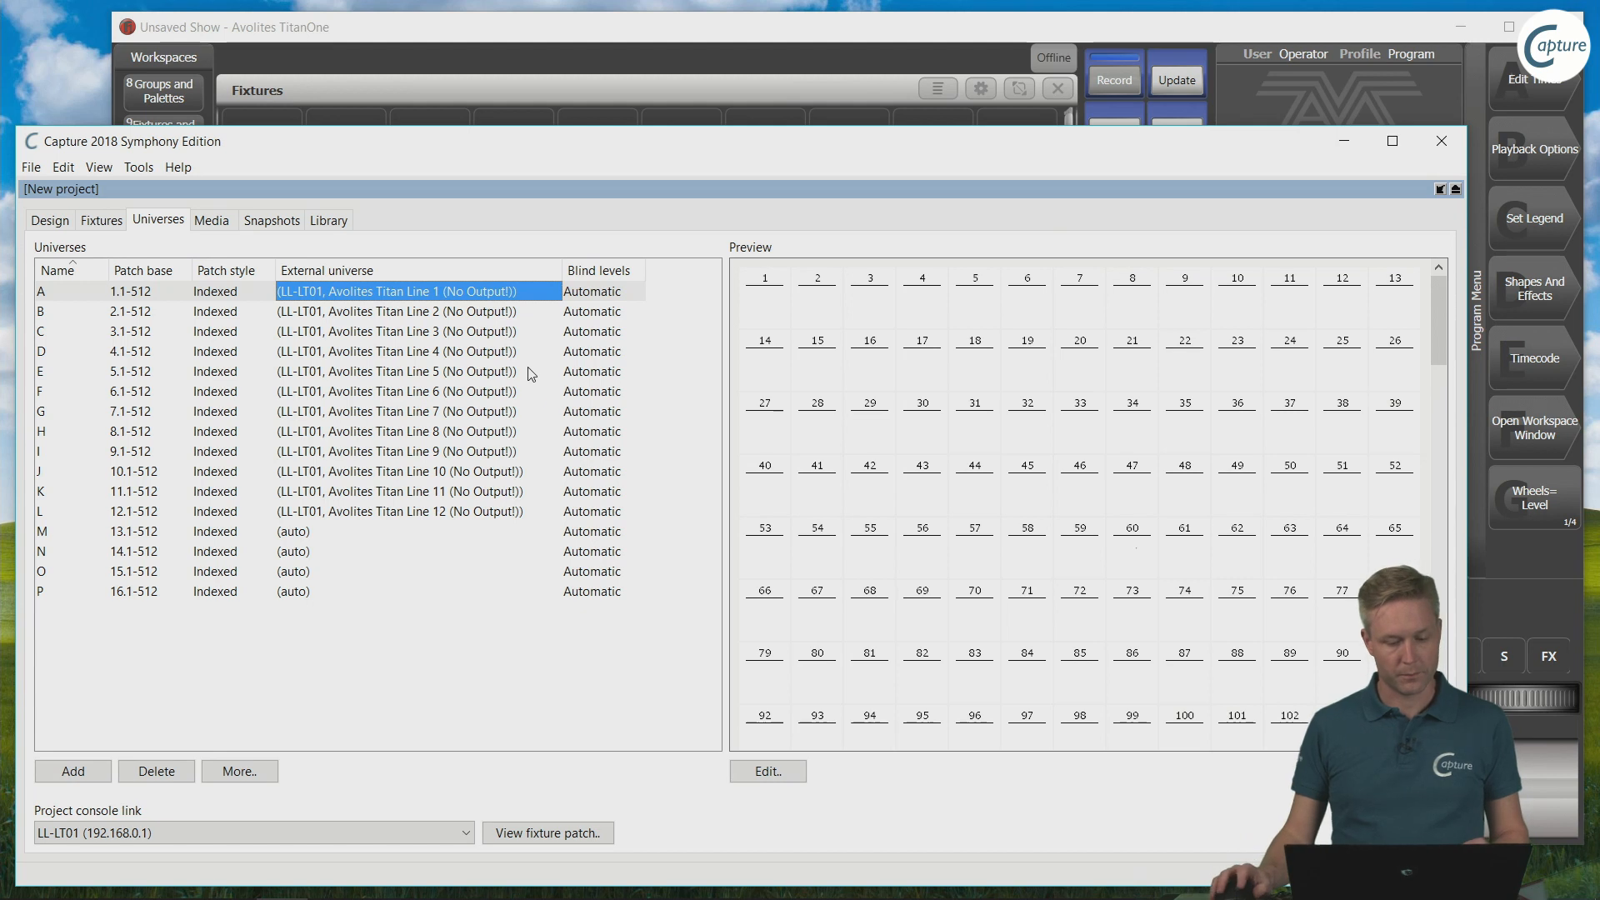
Step: Disable the project console link and re-enable it with LL-LT01 (192.168.0.1)
left_click(323, 835)
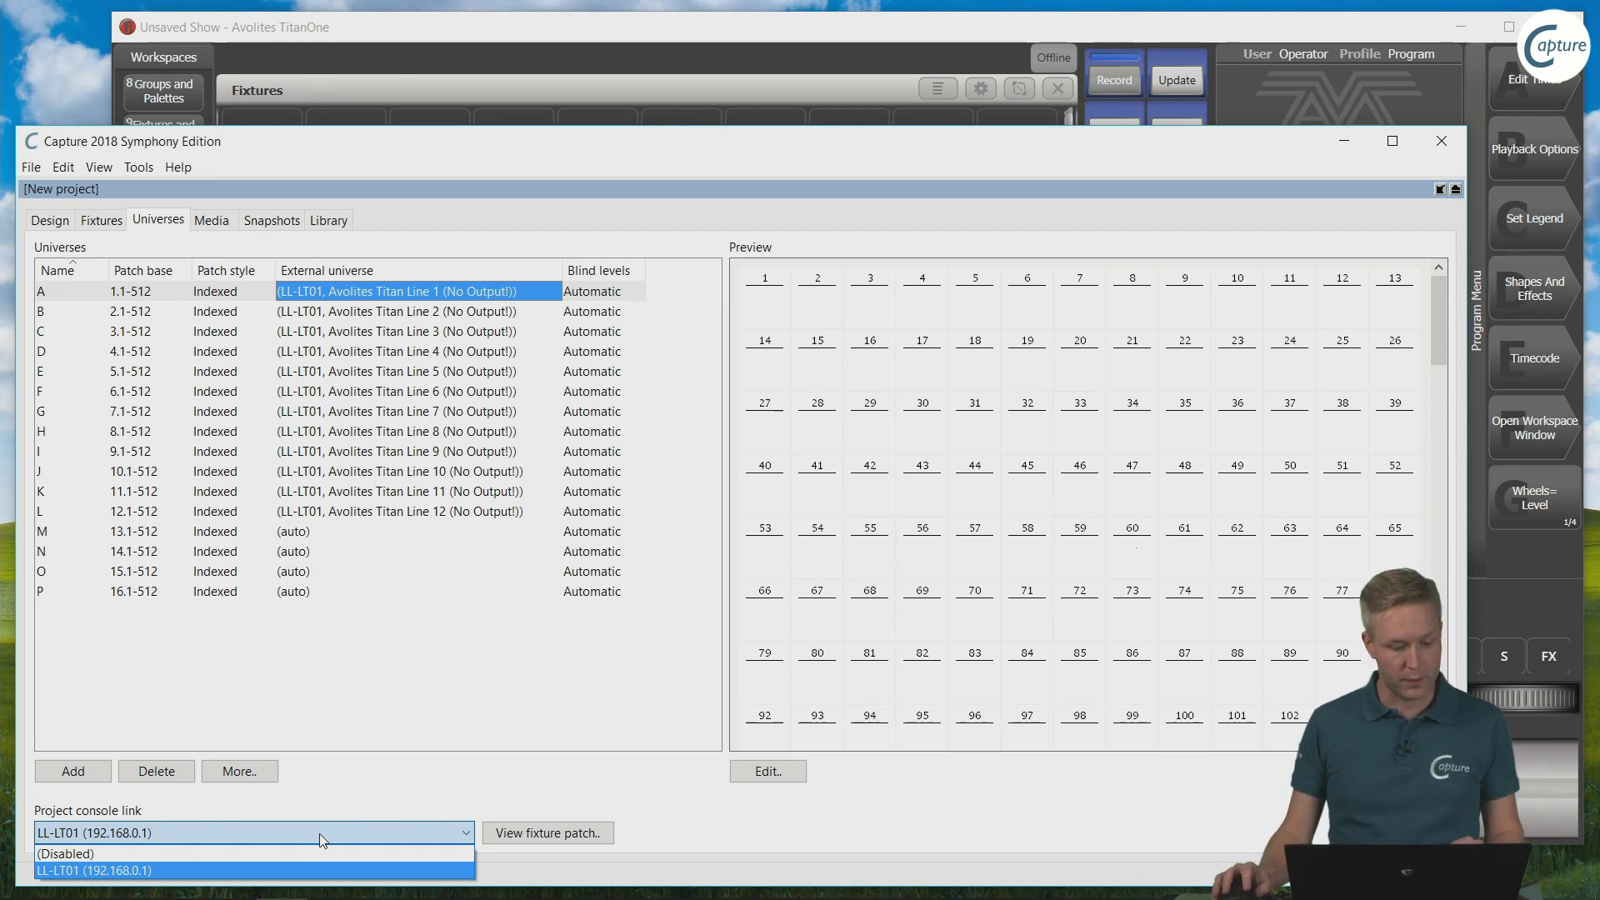
left_click(252, 853)
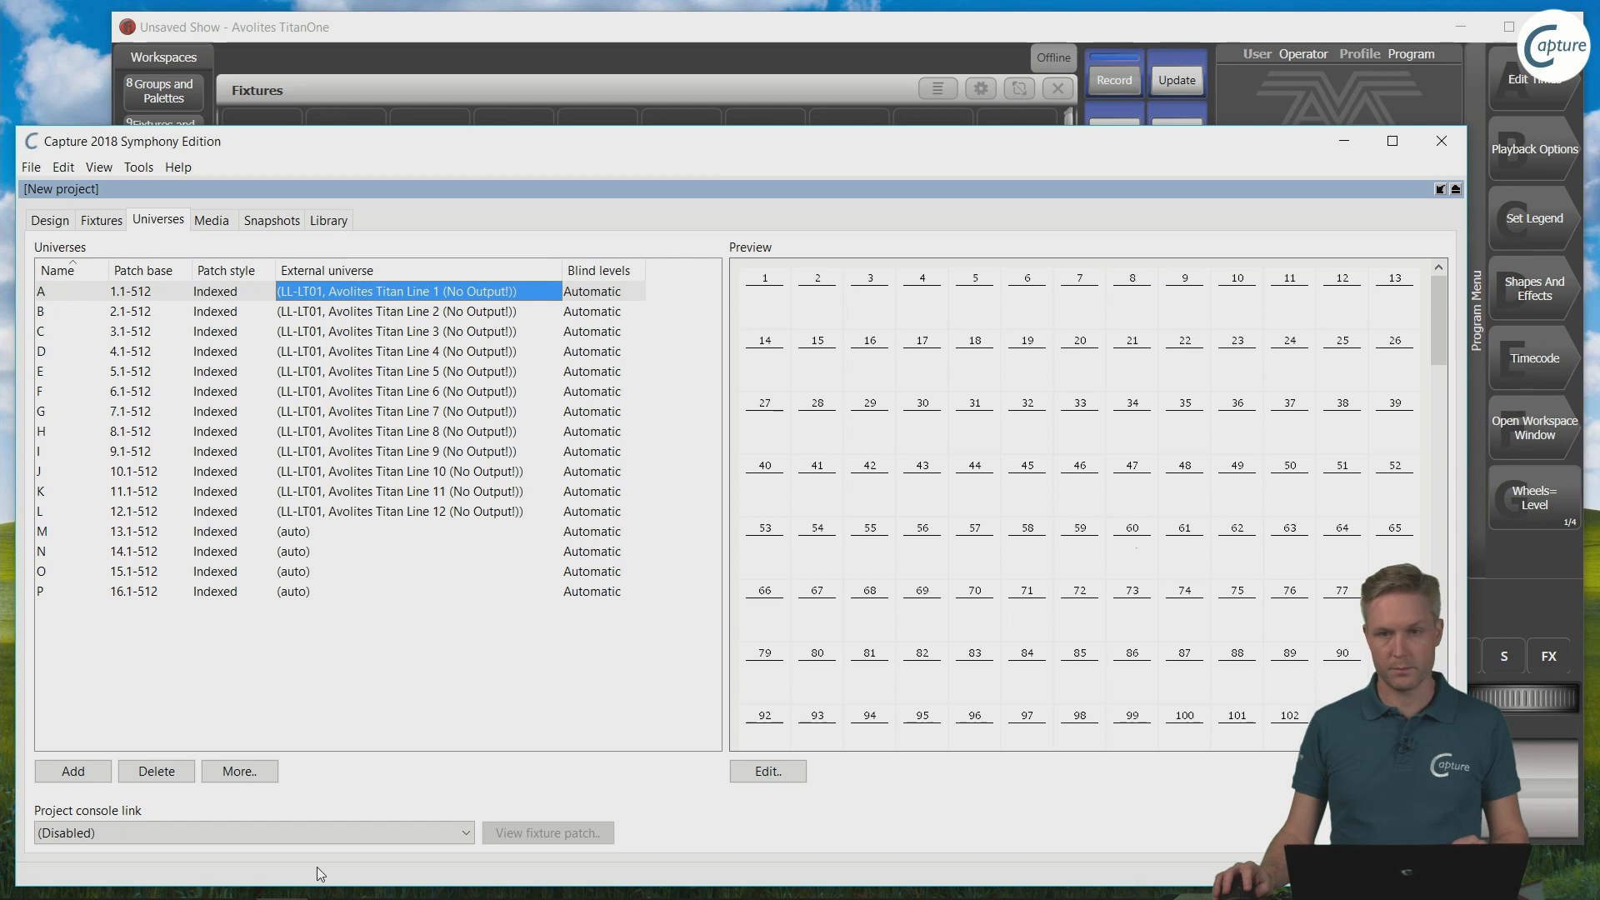
left_click(280, 834)
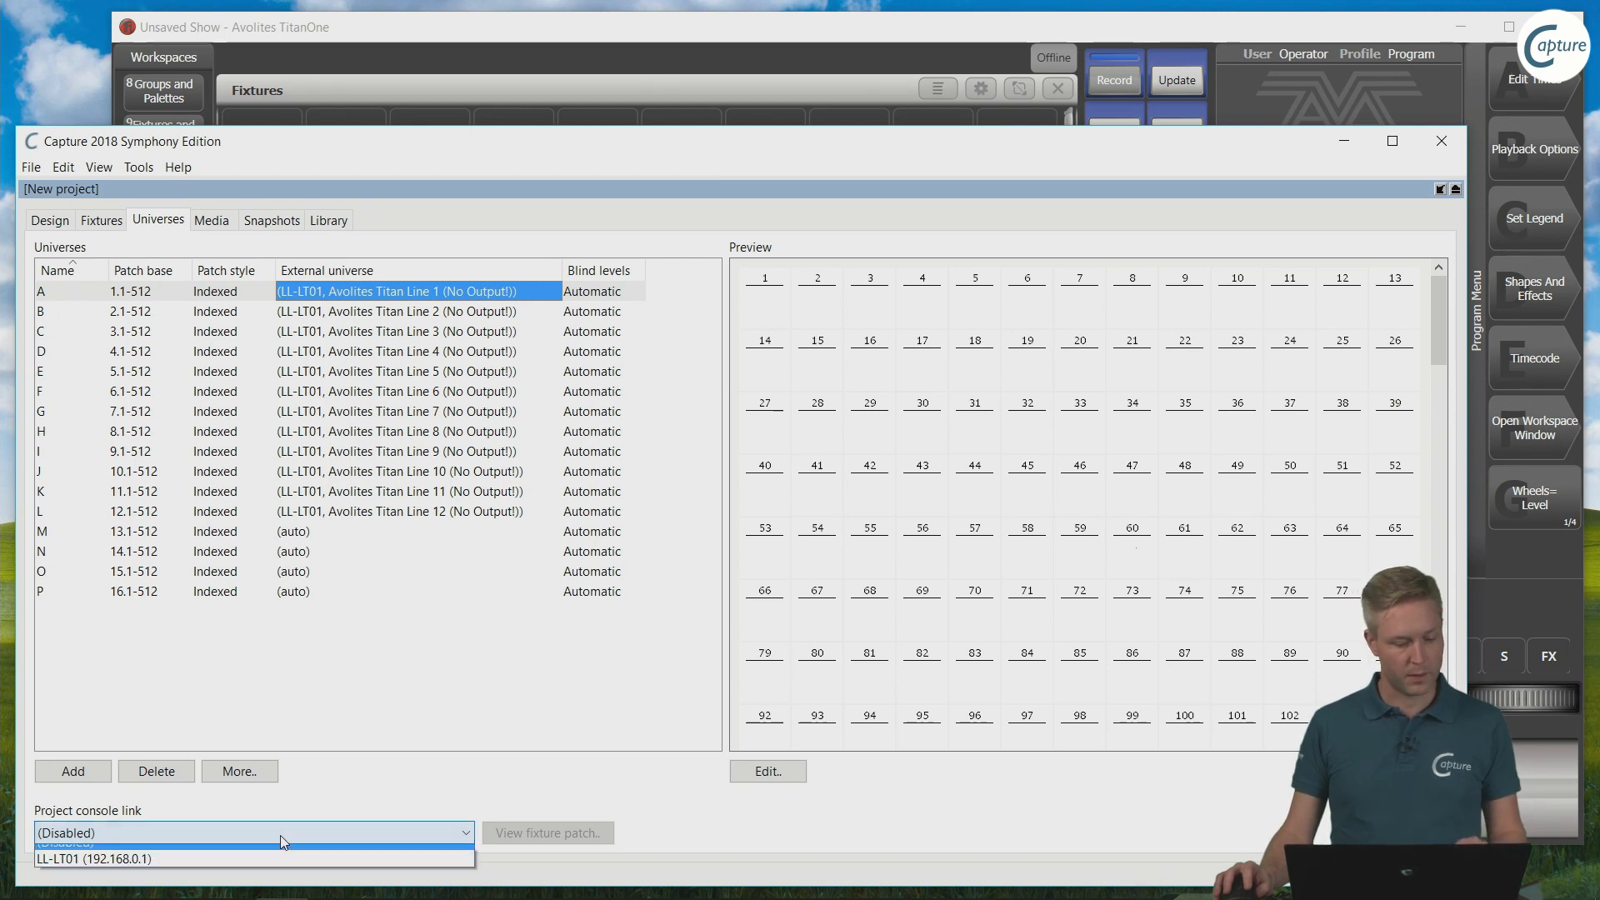
left_click(237, 860)
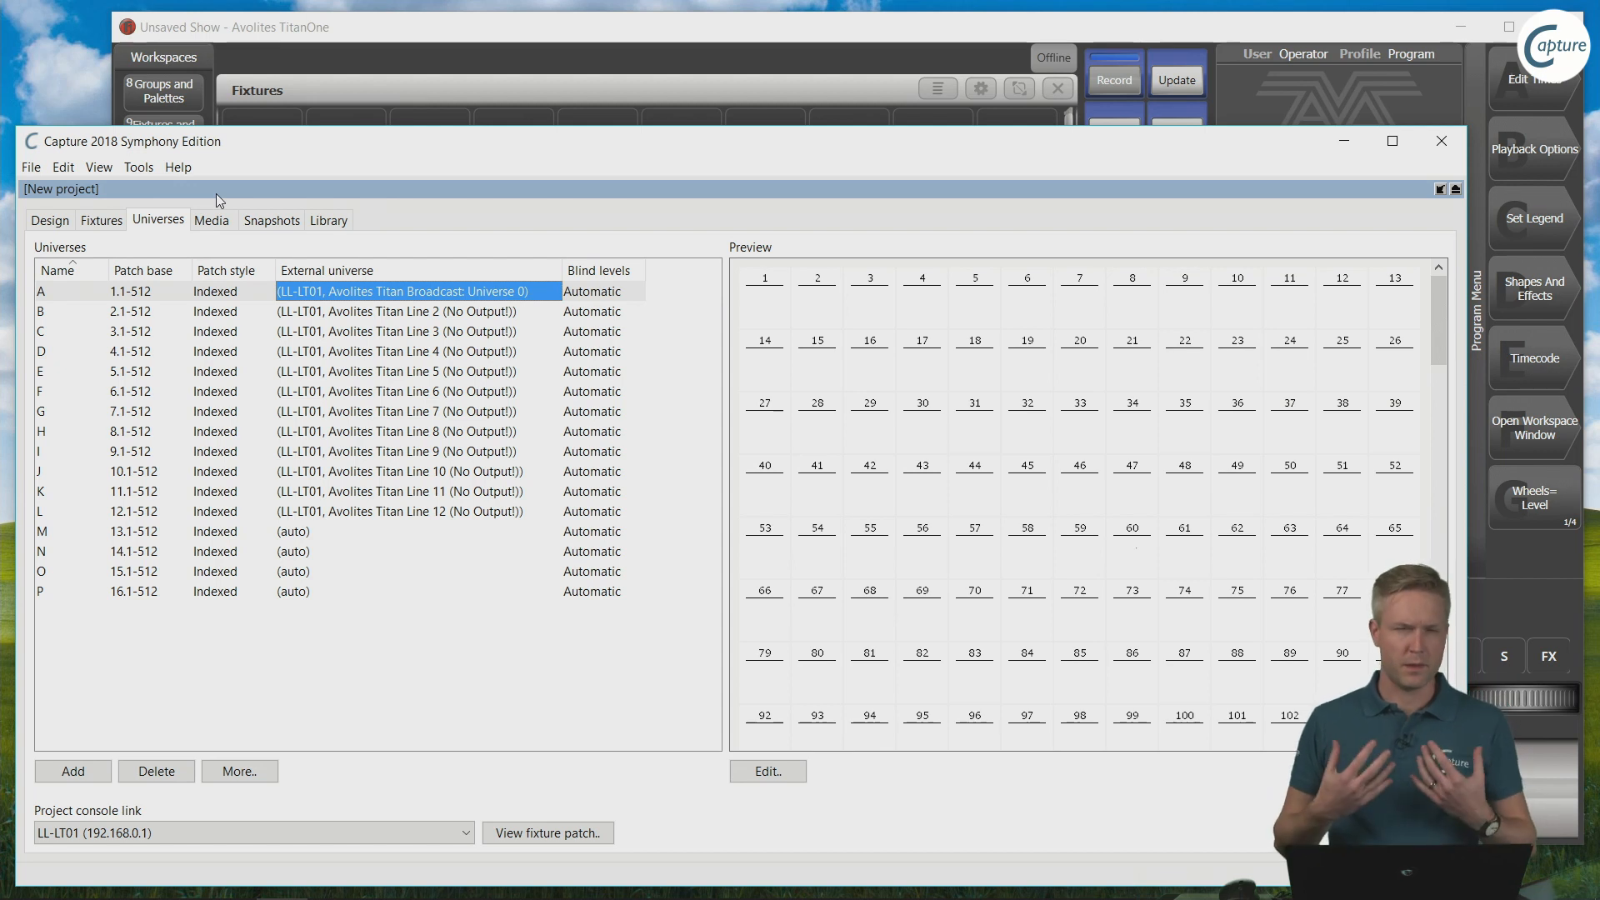
Step: Restore the four-pane layout, switch to Avolites TitanOne, and patch a Robe Robin MMX Spot in Mode 1 to fixture handle 1
double_click(333, 185)
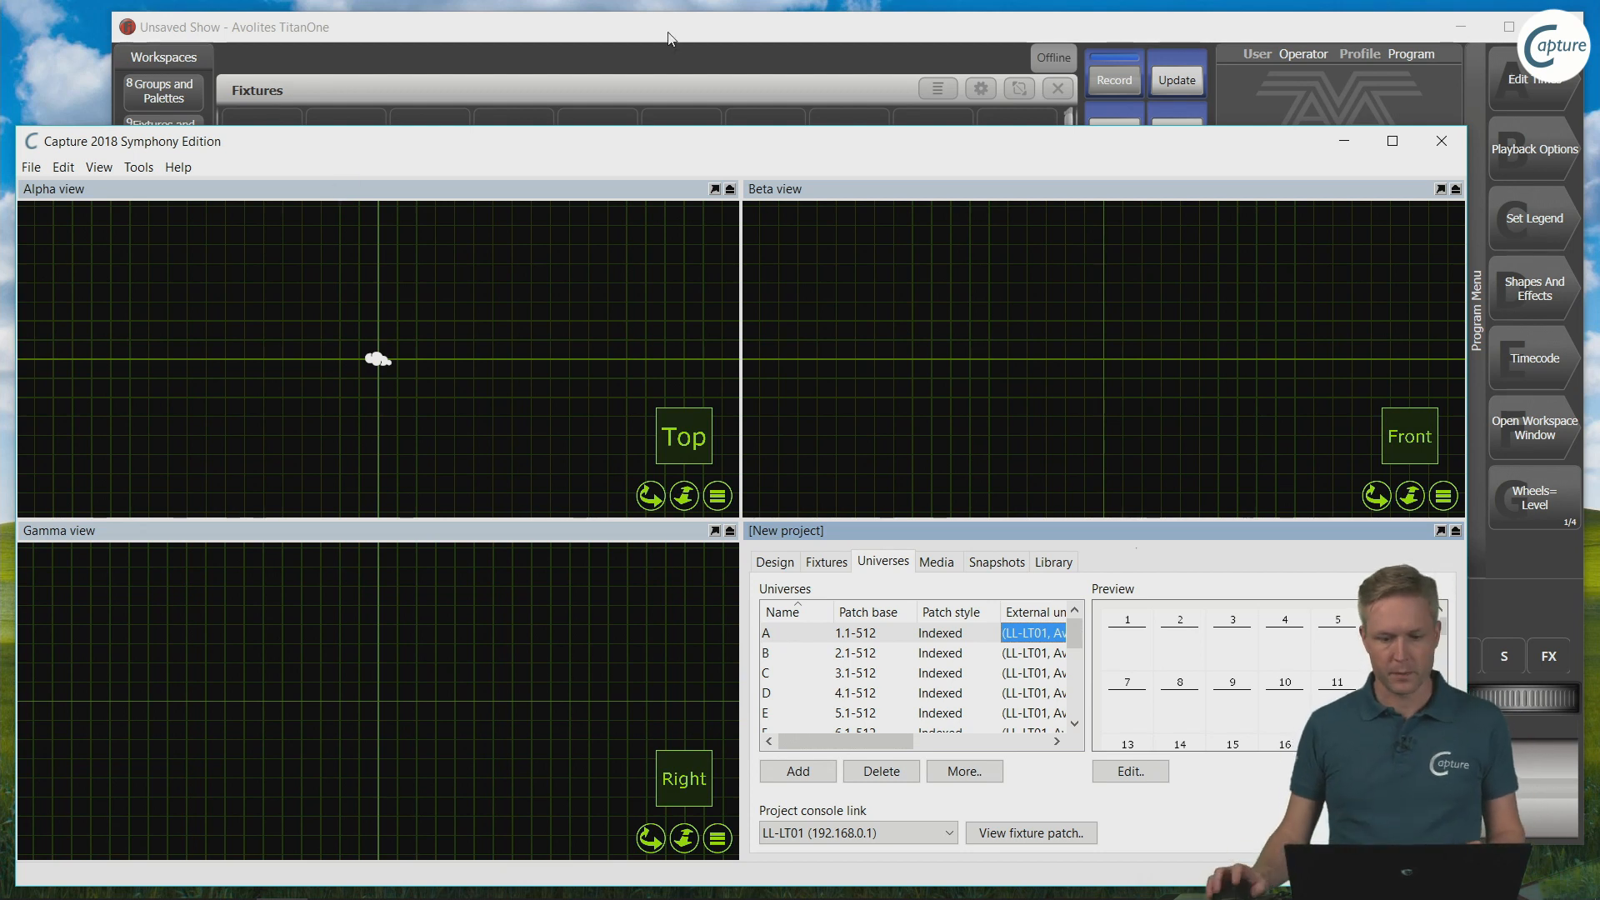
left_click(906, 38)
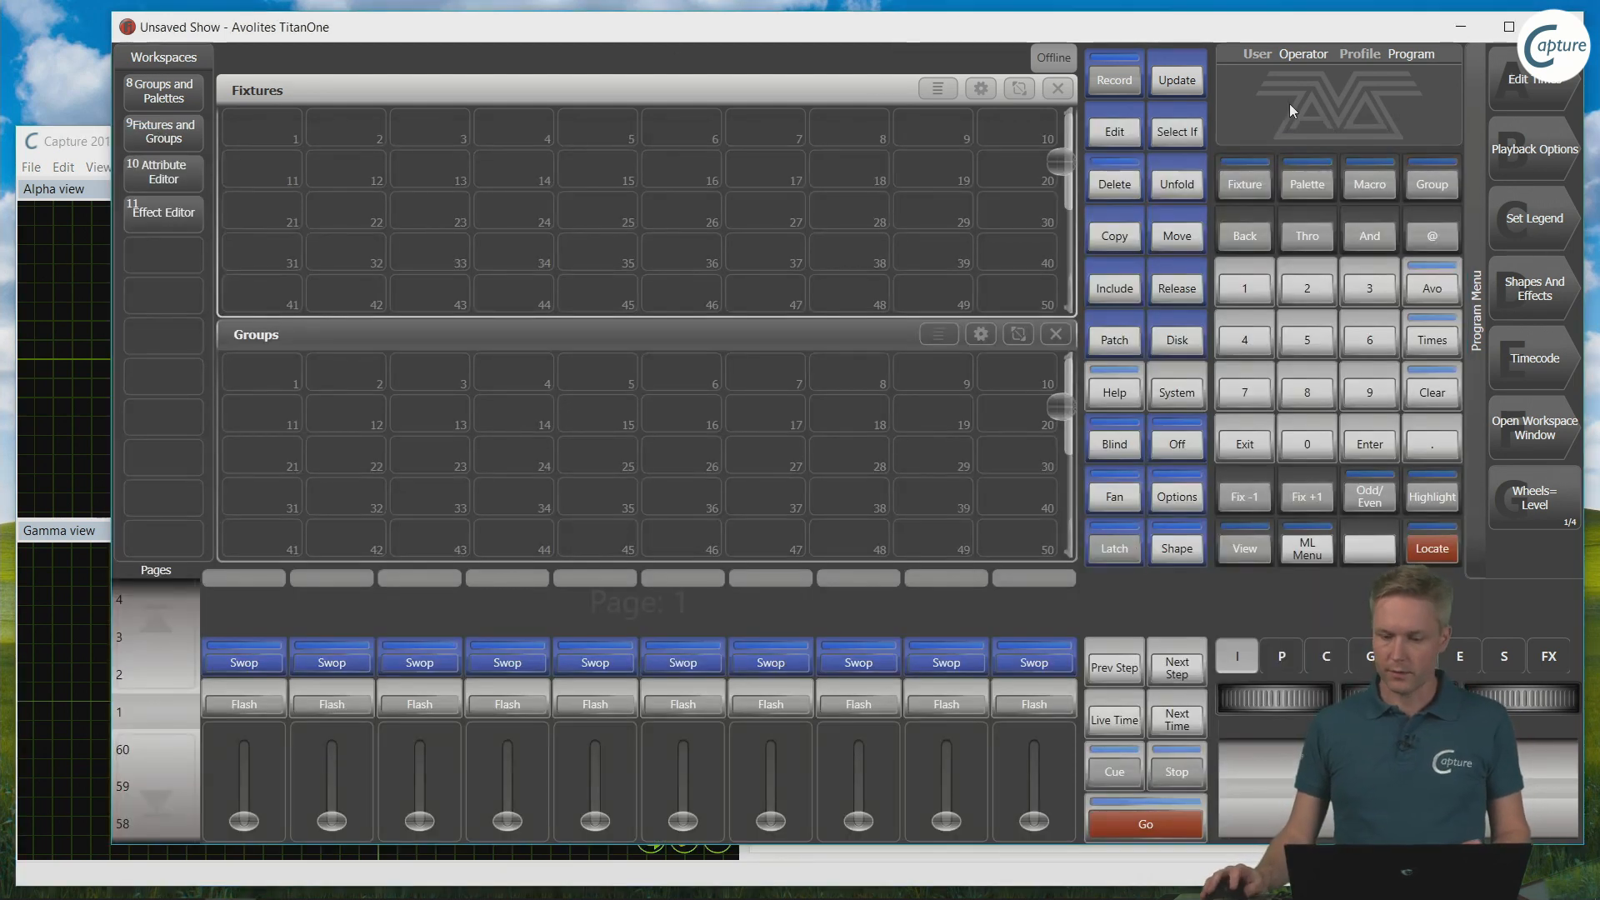
left_click(1116, 340)
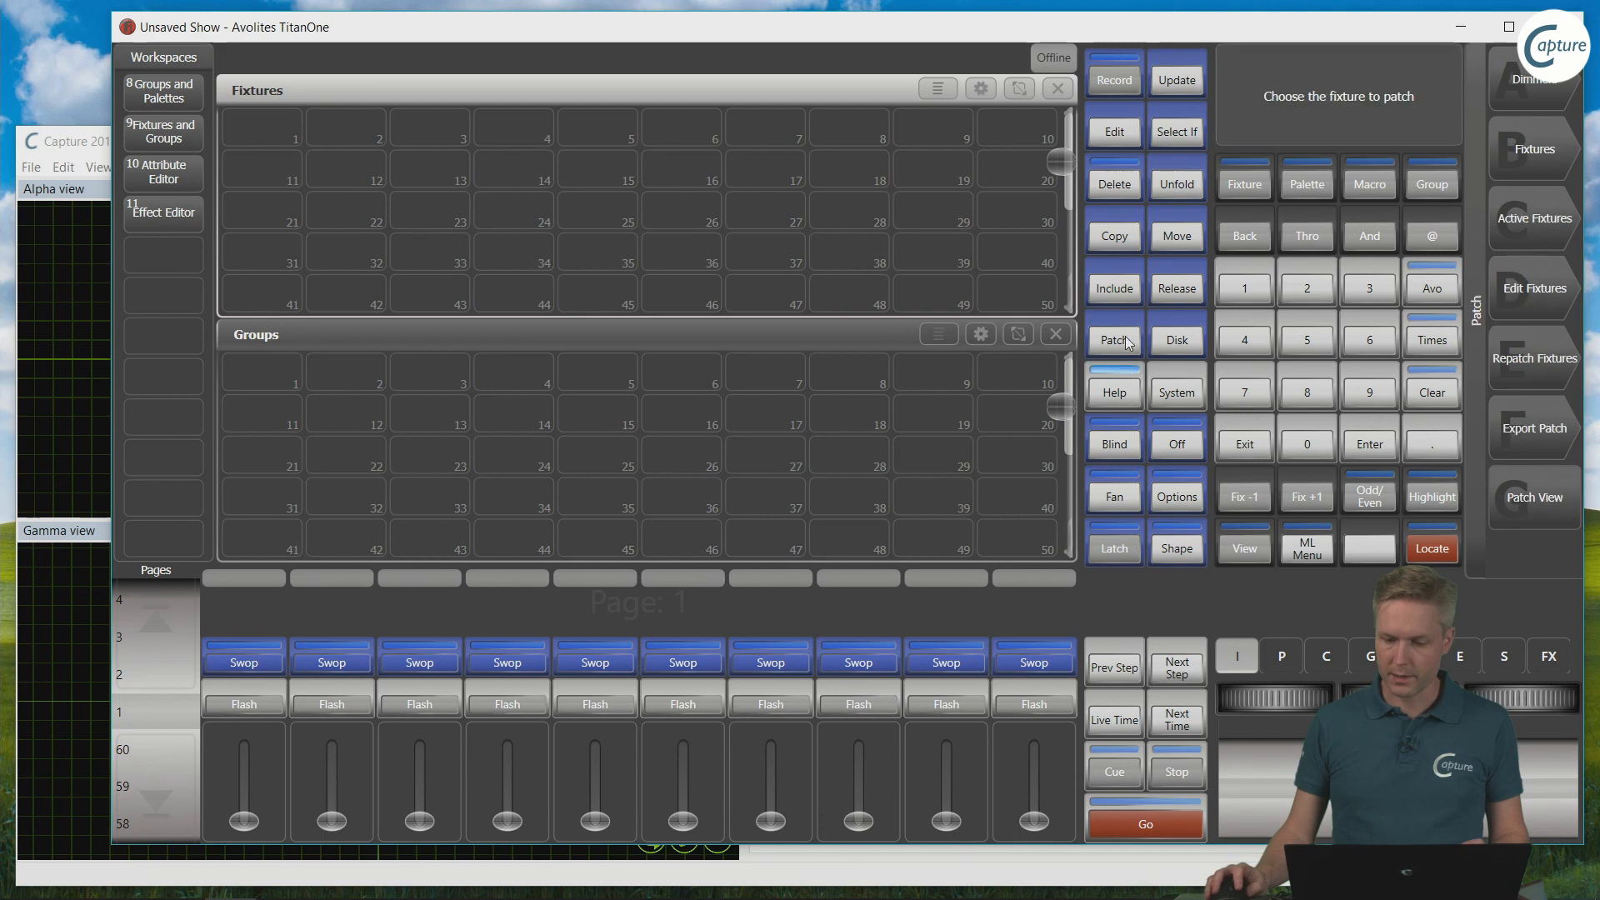
left_click(1532, 152)
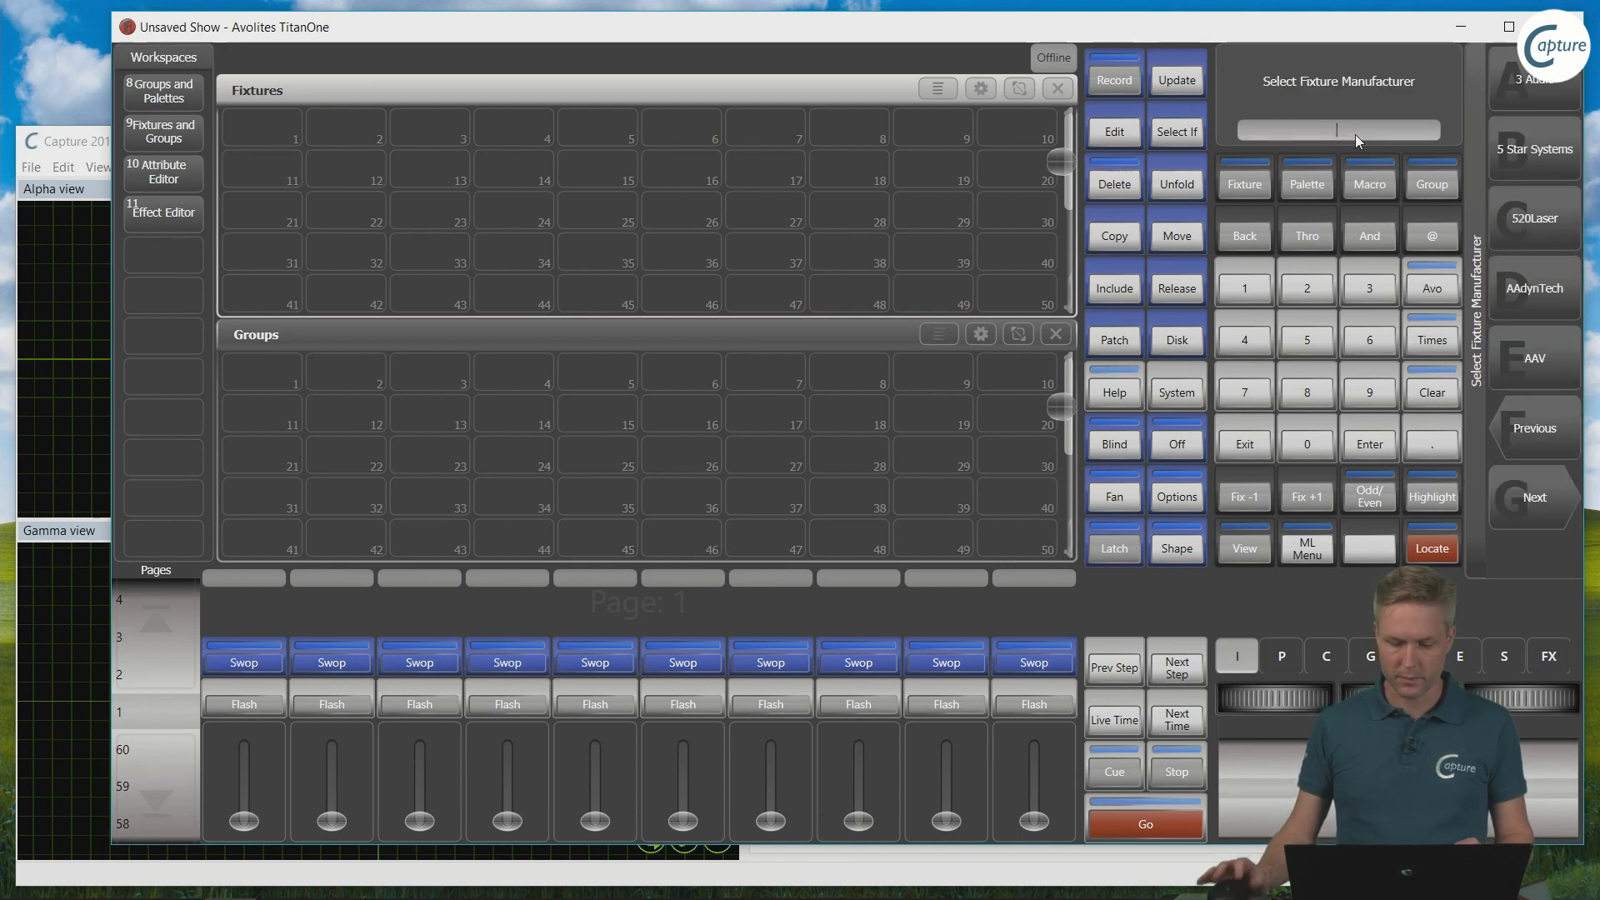
type("robe")
key("Return")
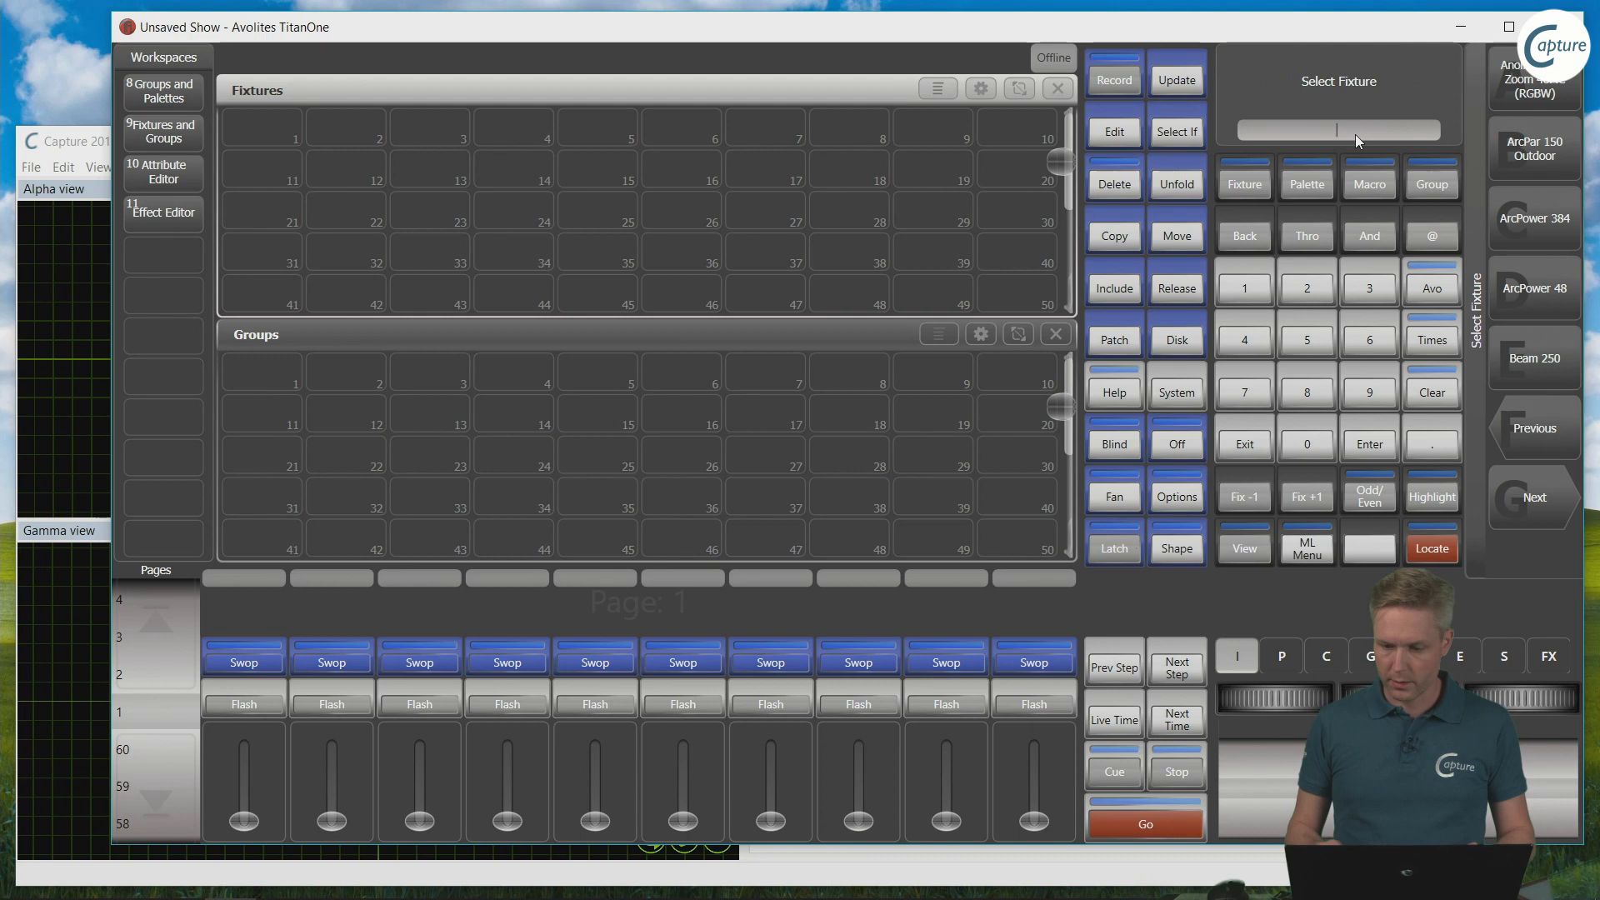
type("mmx")
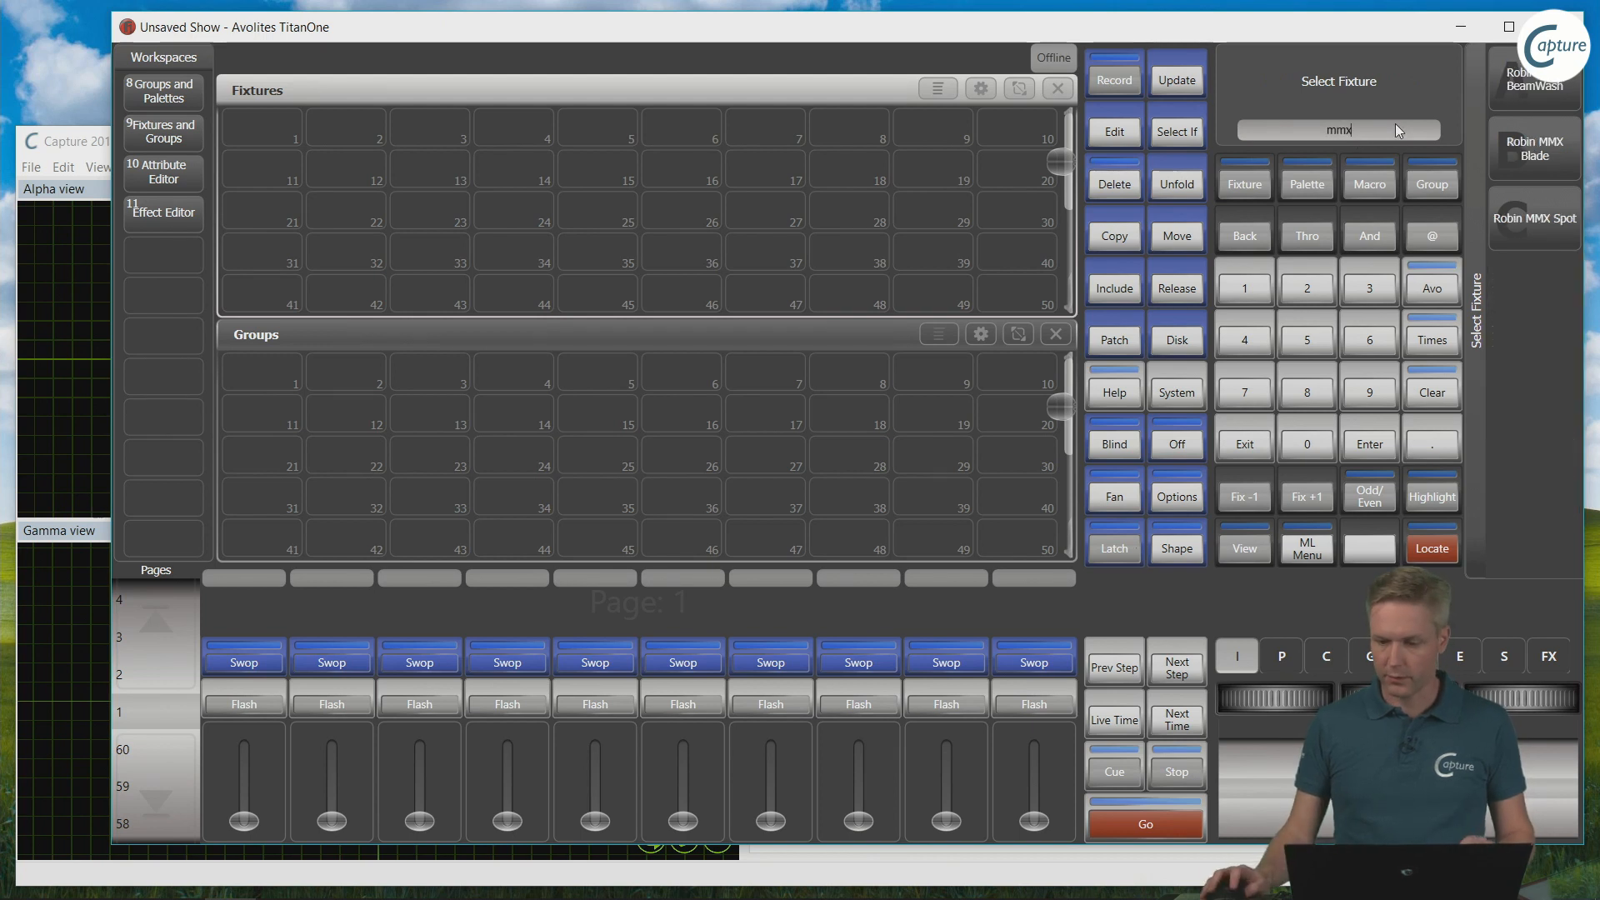
left_click(1544, 222)
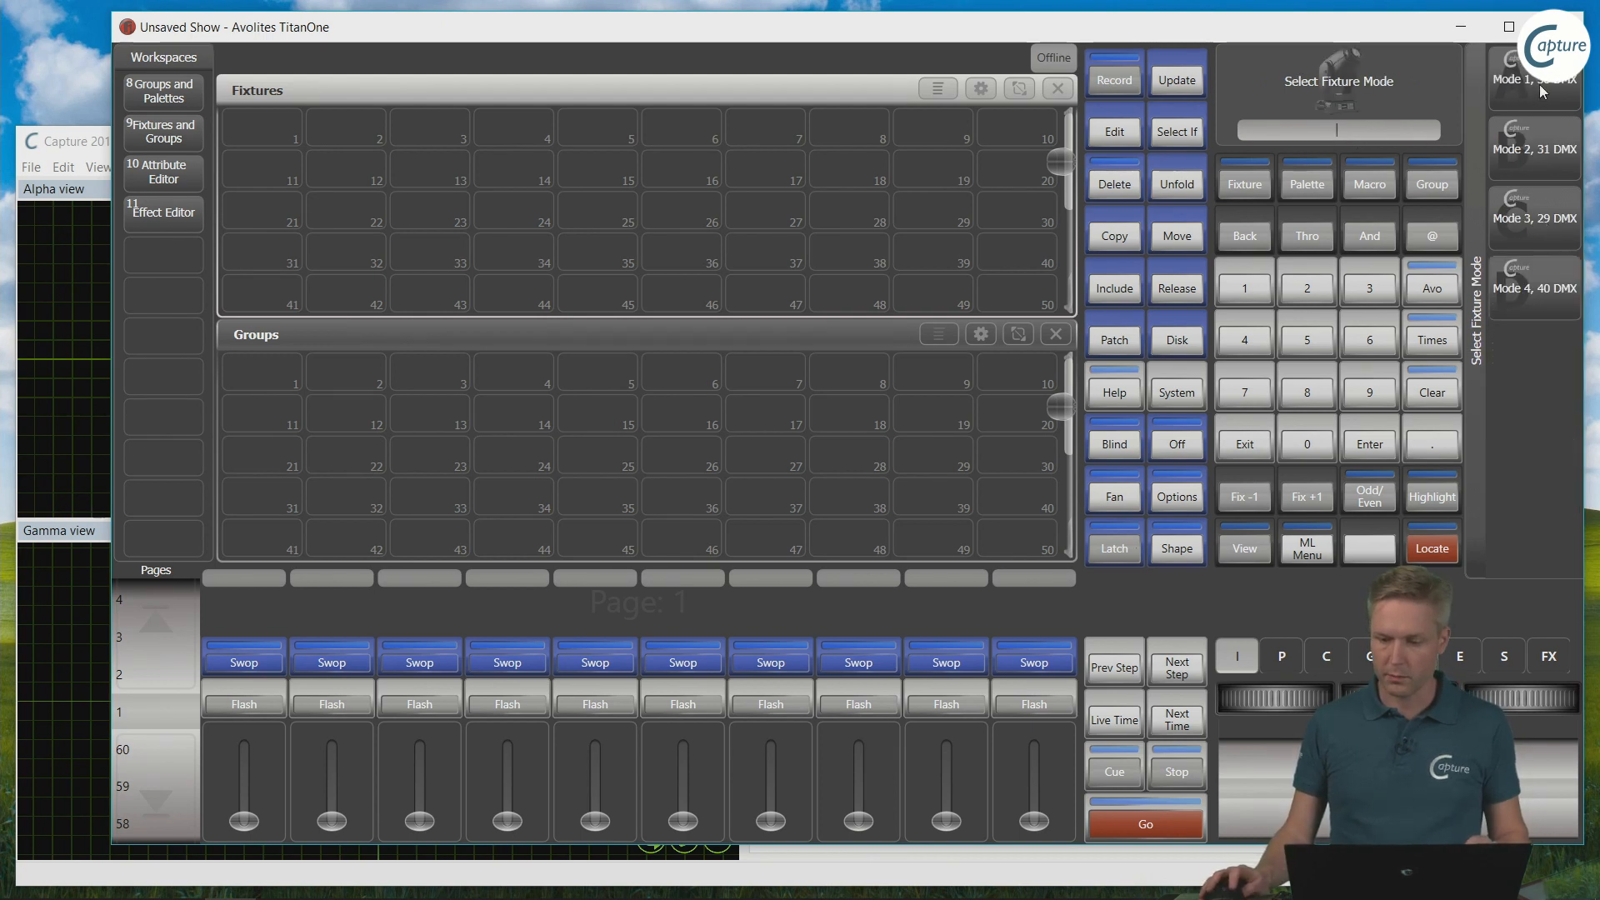
left_click(1538, 83)
left_click(284, 126)
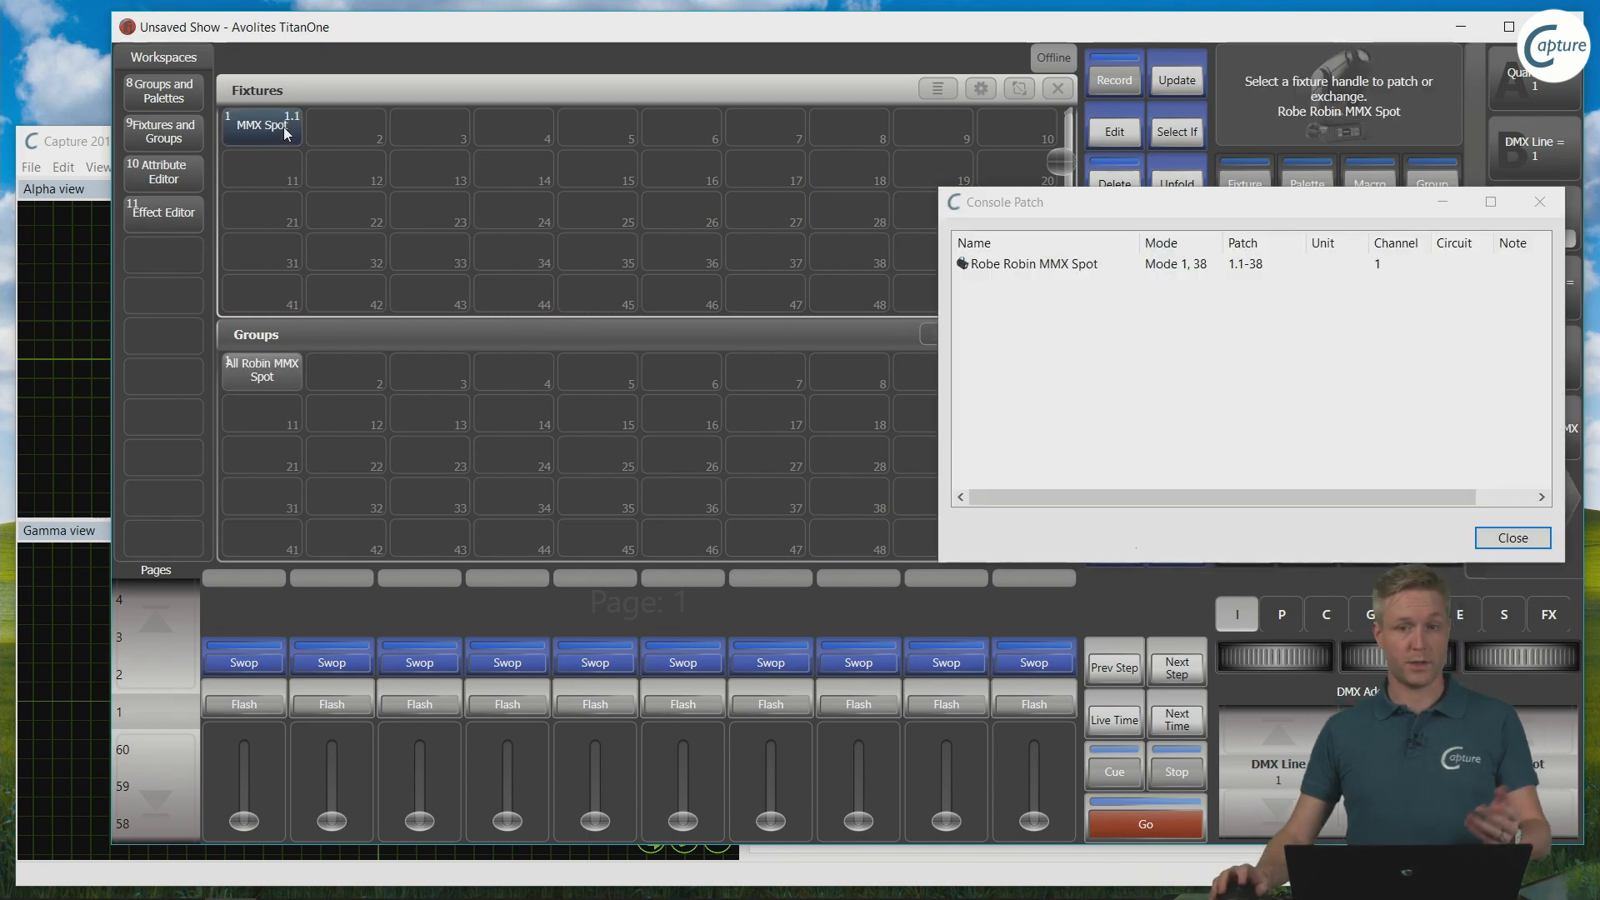
Step: Place the Robe Robin MMX Spot from the Console Patch list into the Alpha top view near the origin and close the list
left_click(1056, 208)
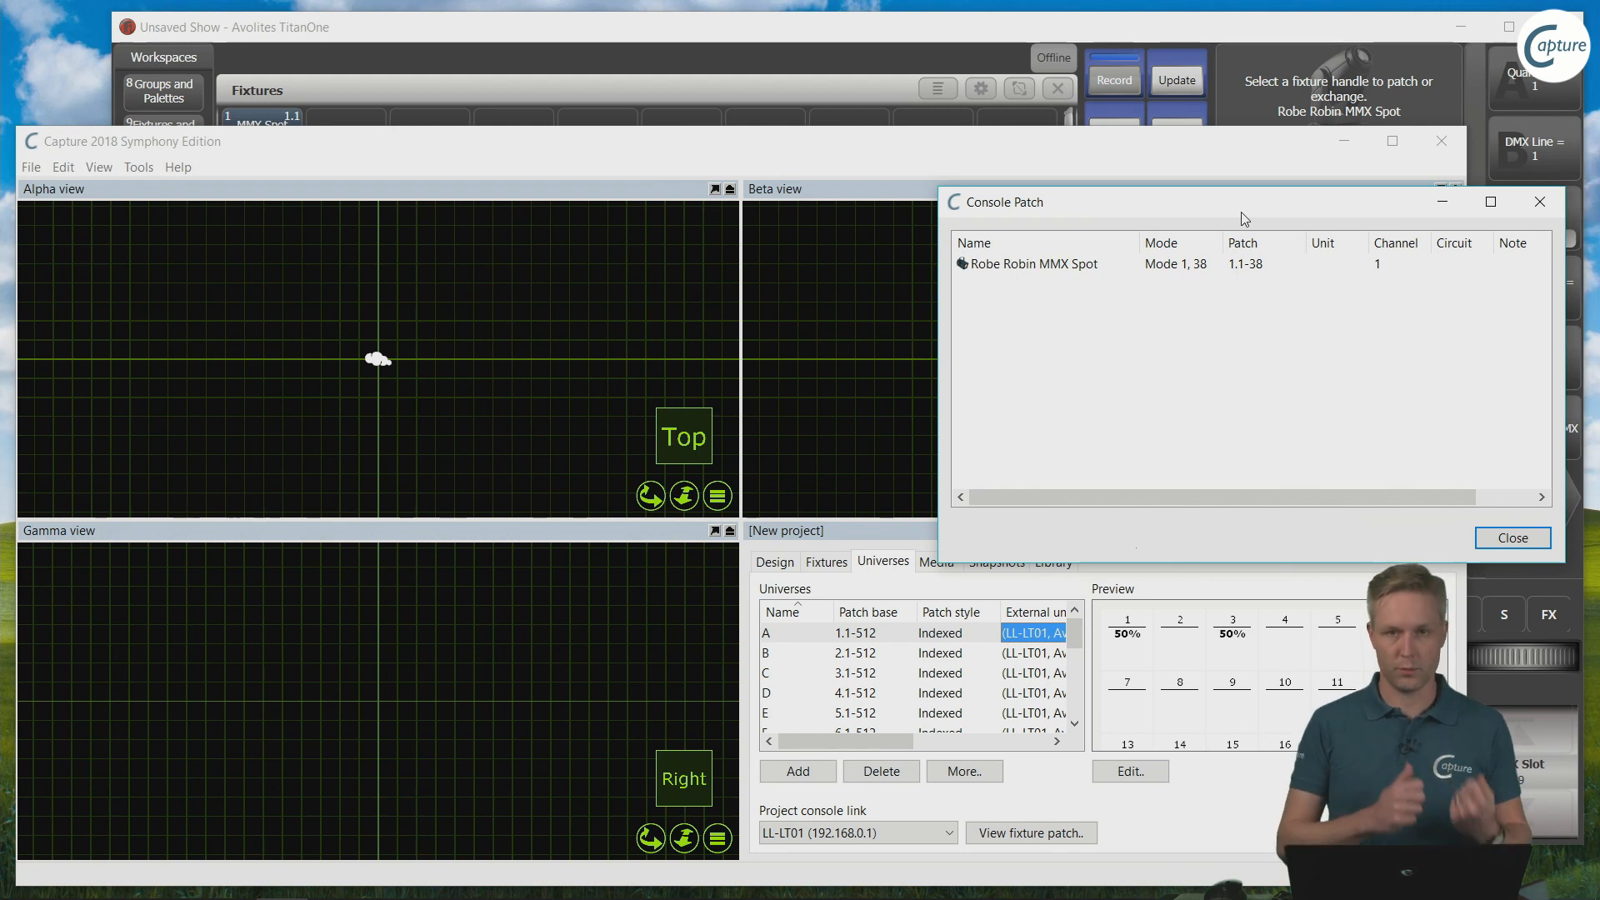
left_click(1052, 267)
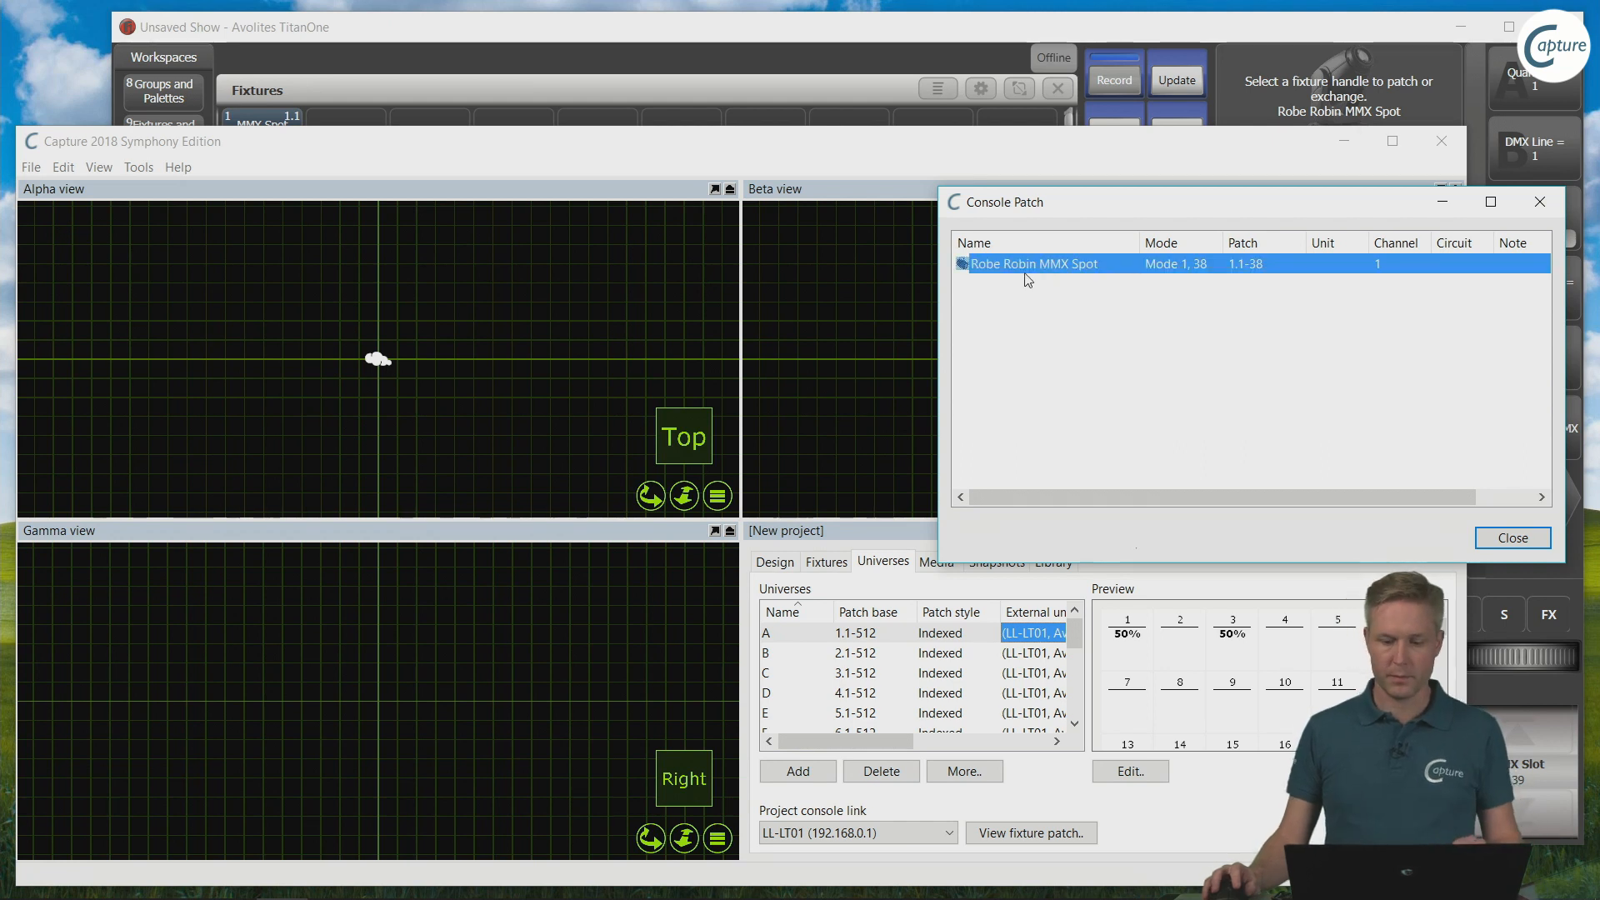
left_click_drag(1027, 263, 396, 392)
left_click_drag(352, 325, 351, 325)
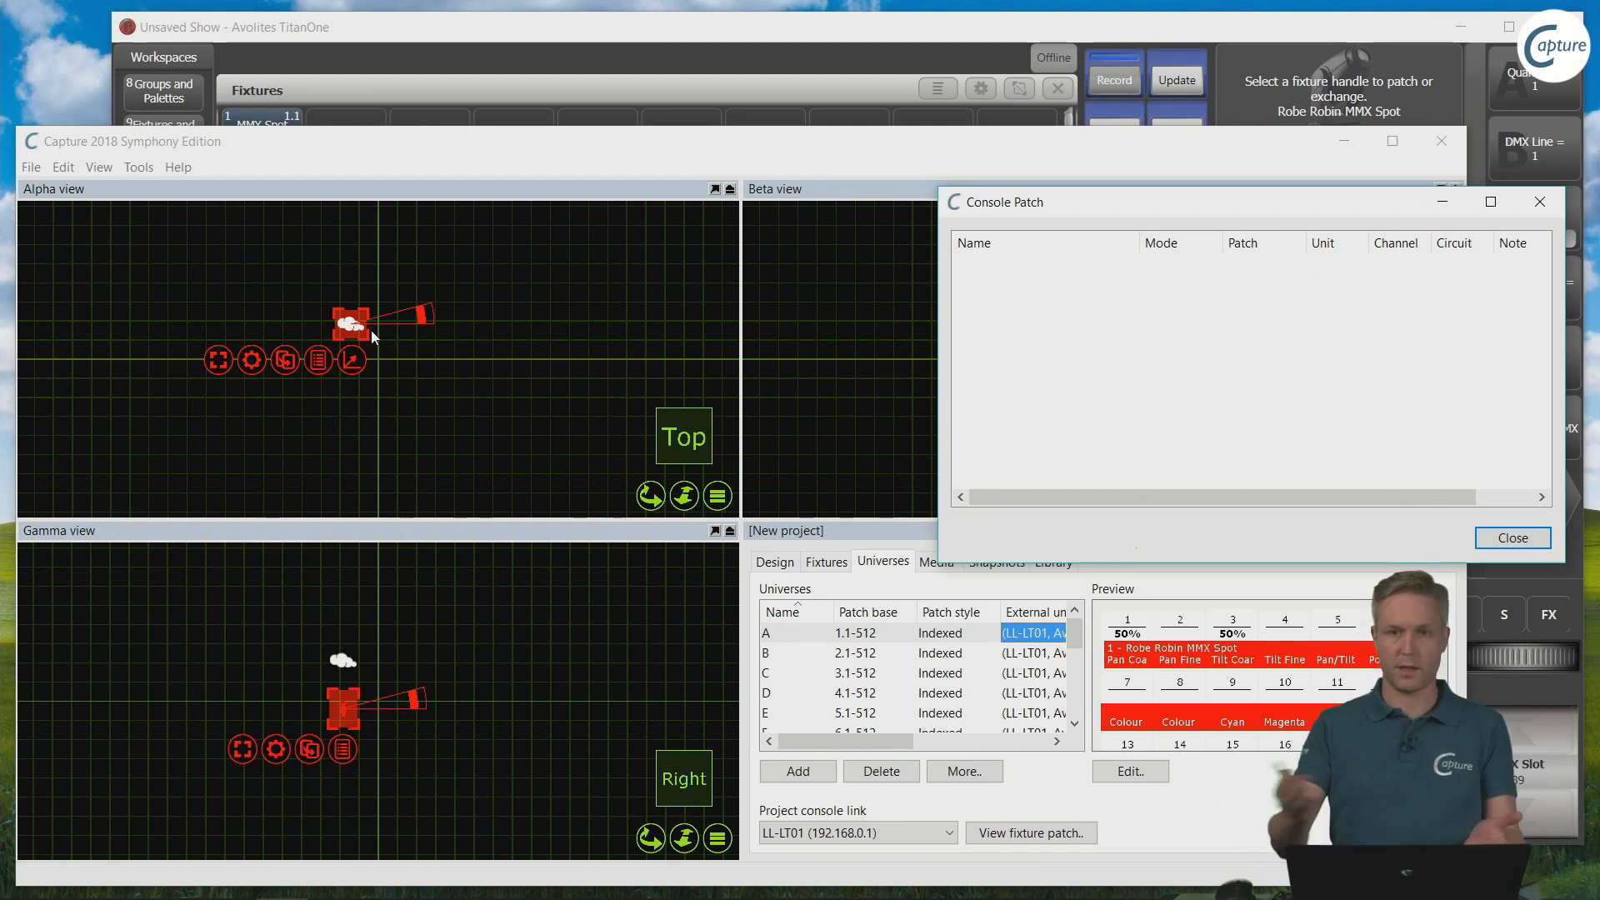
left_click(1514, 538)
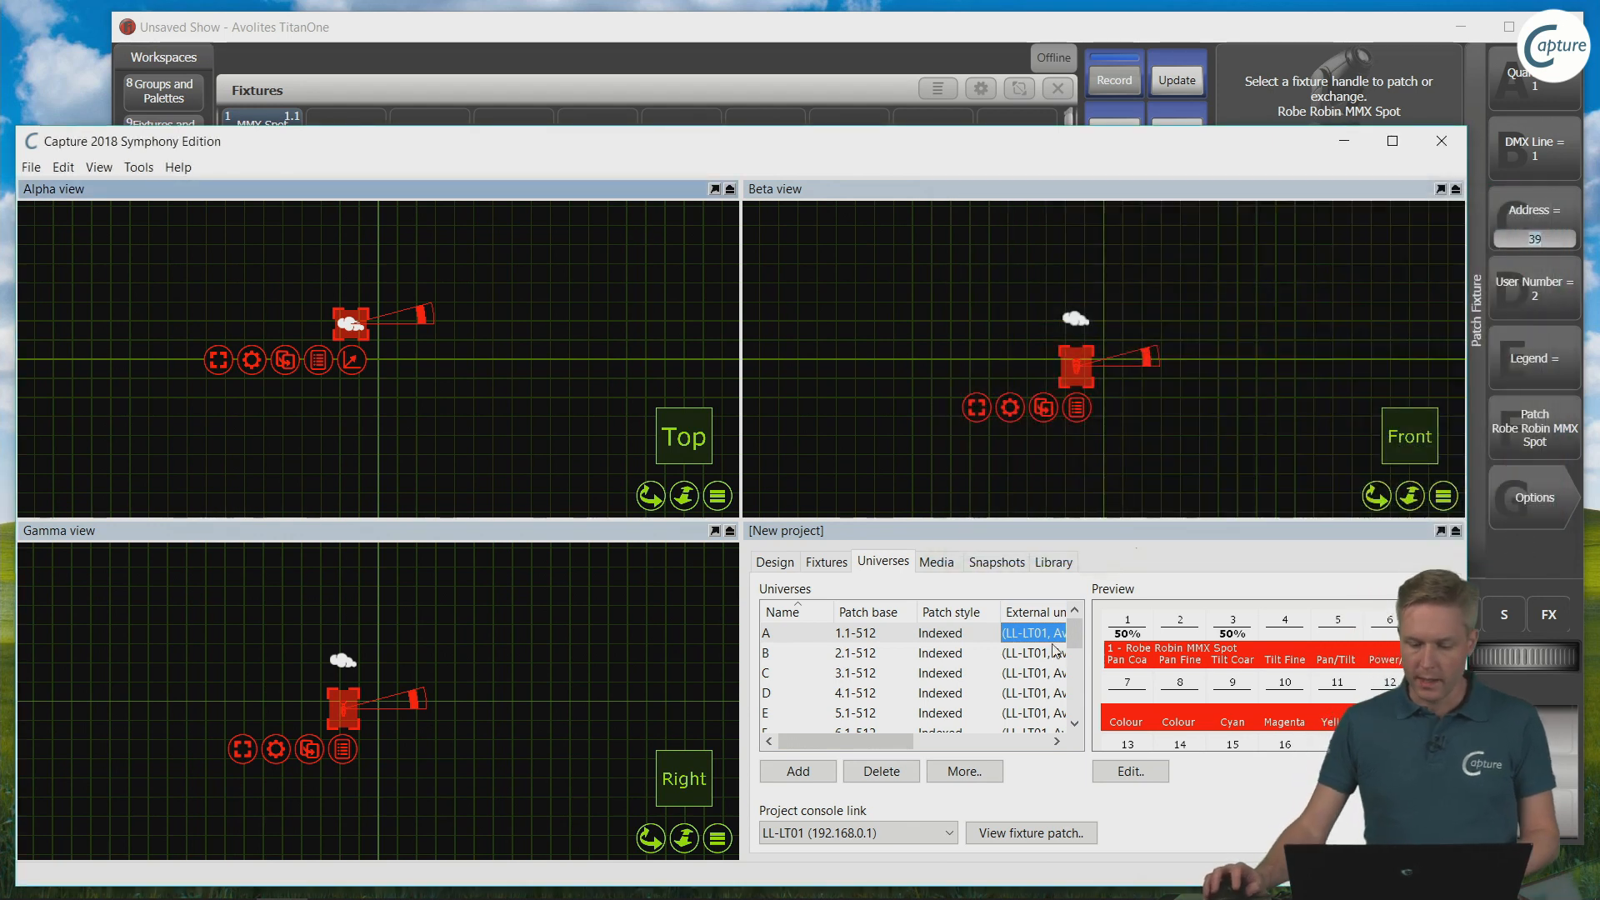
left_click(826, 562)
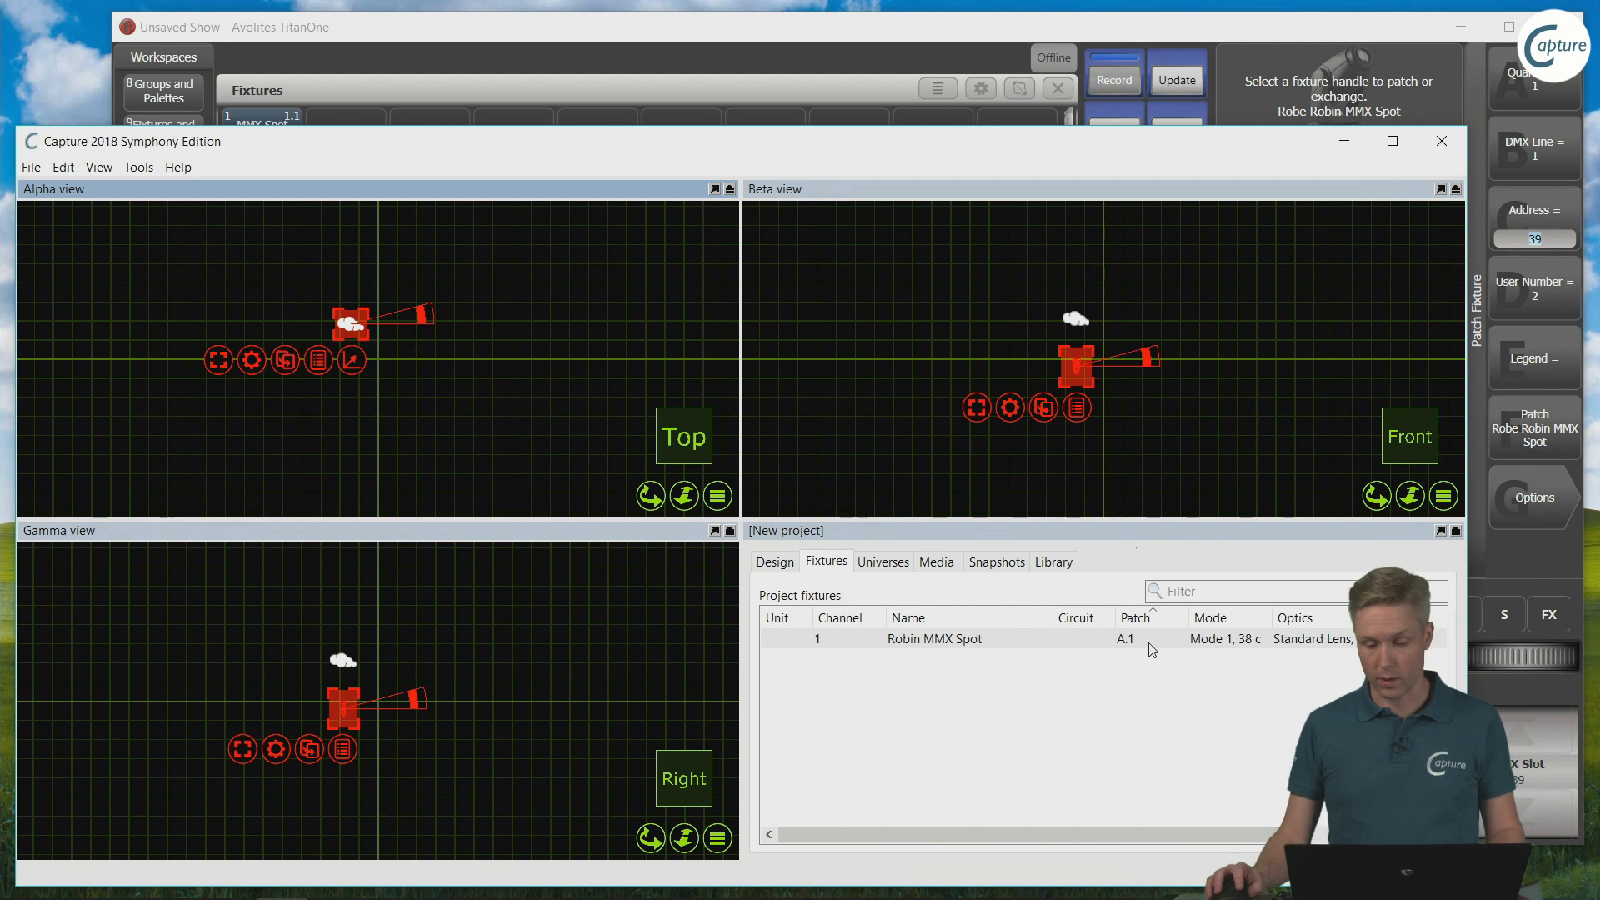
double_click(1267, 615)
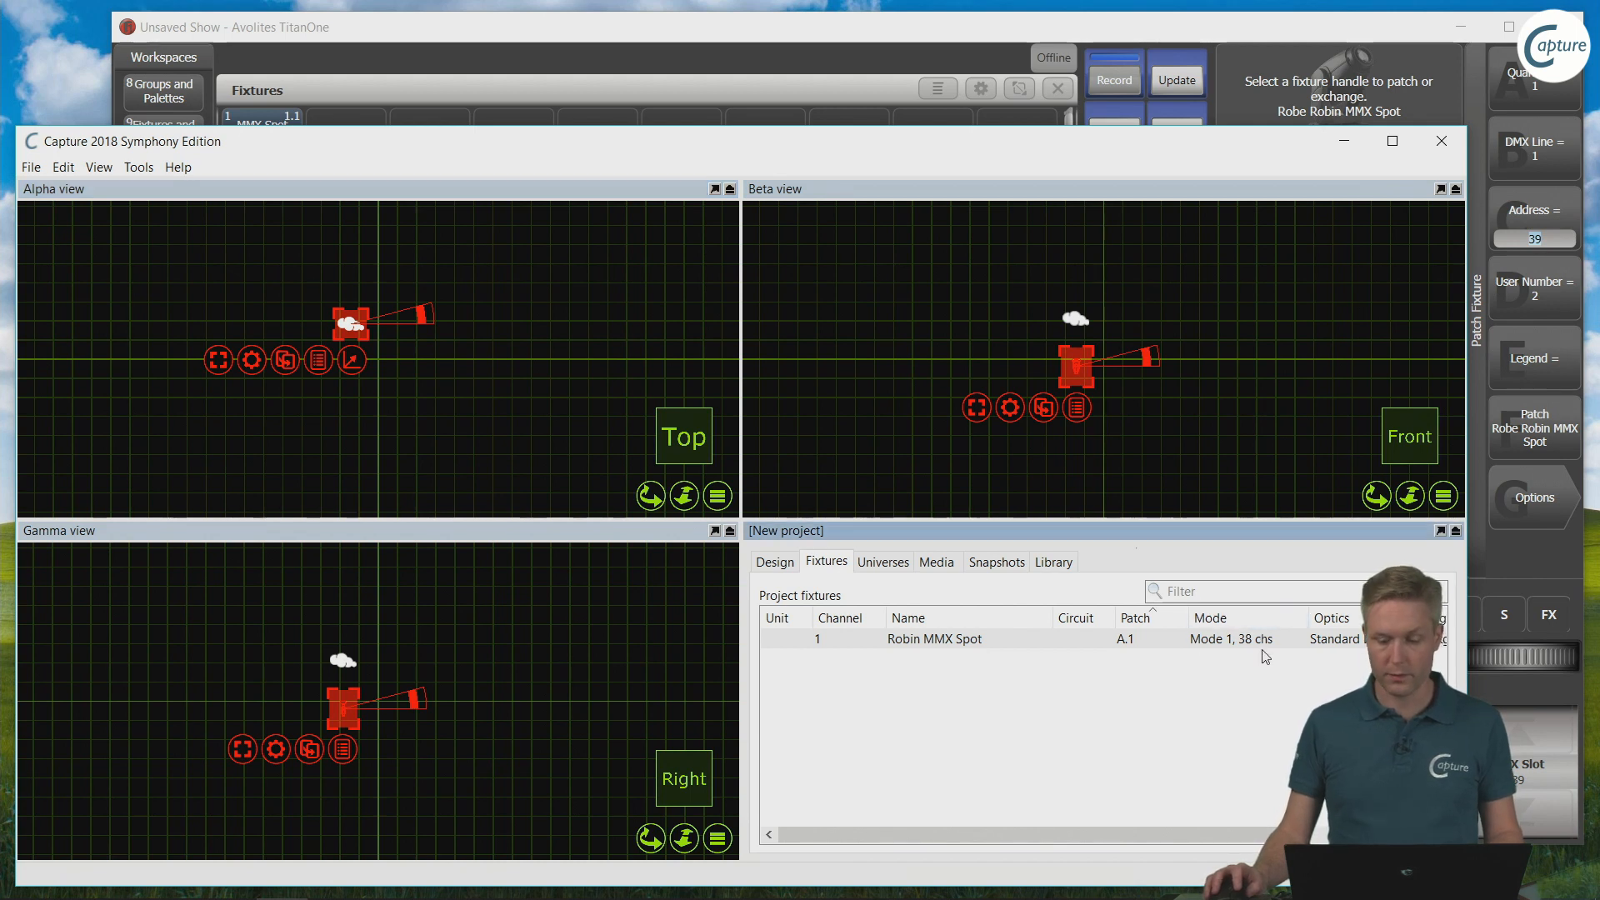
Step: Show the project's universes and review the MMX Spot's channels in universe A's preview
left_click(885, 564)
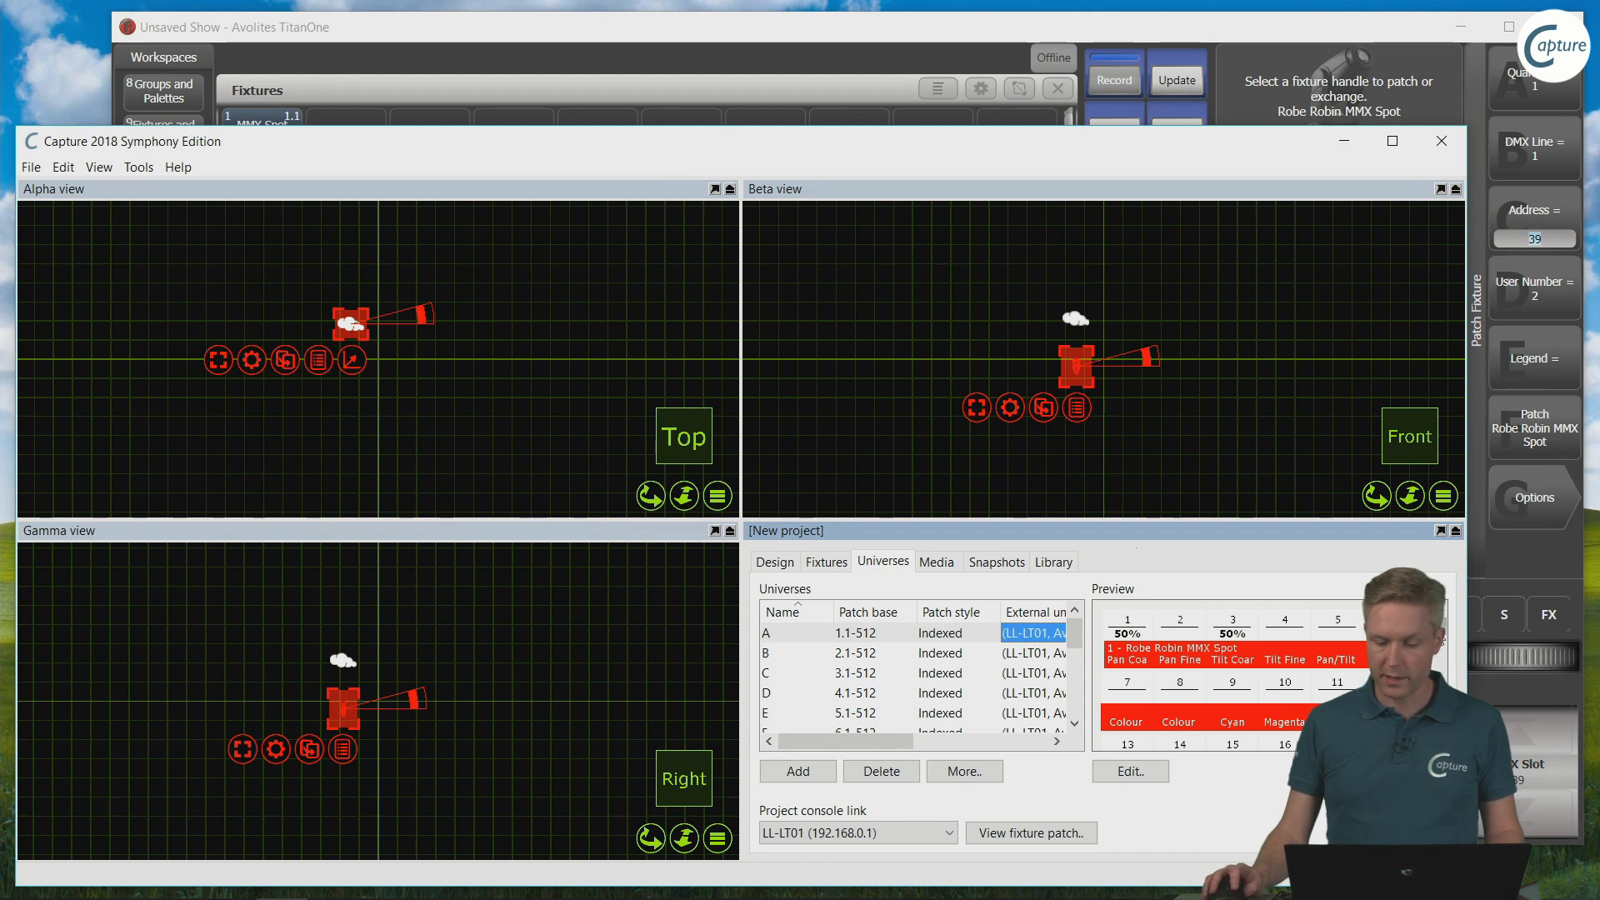
left_click_drag(1442, 633, 1442, 640)
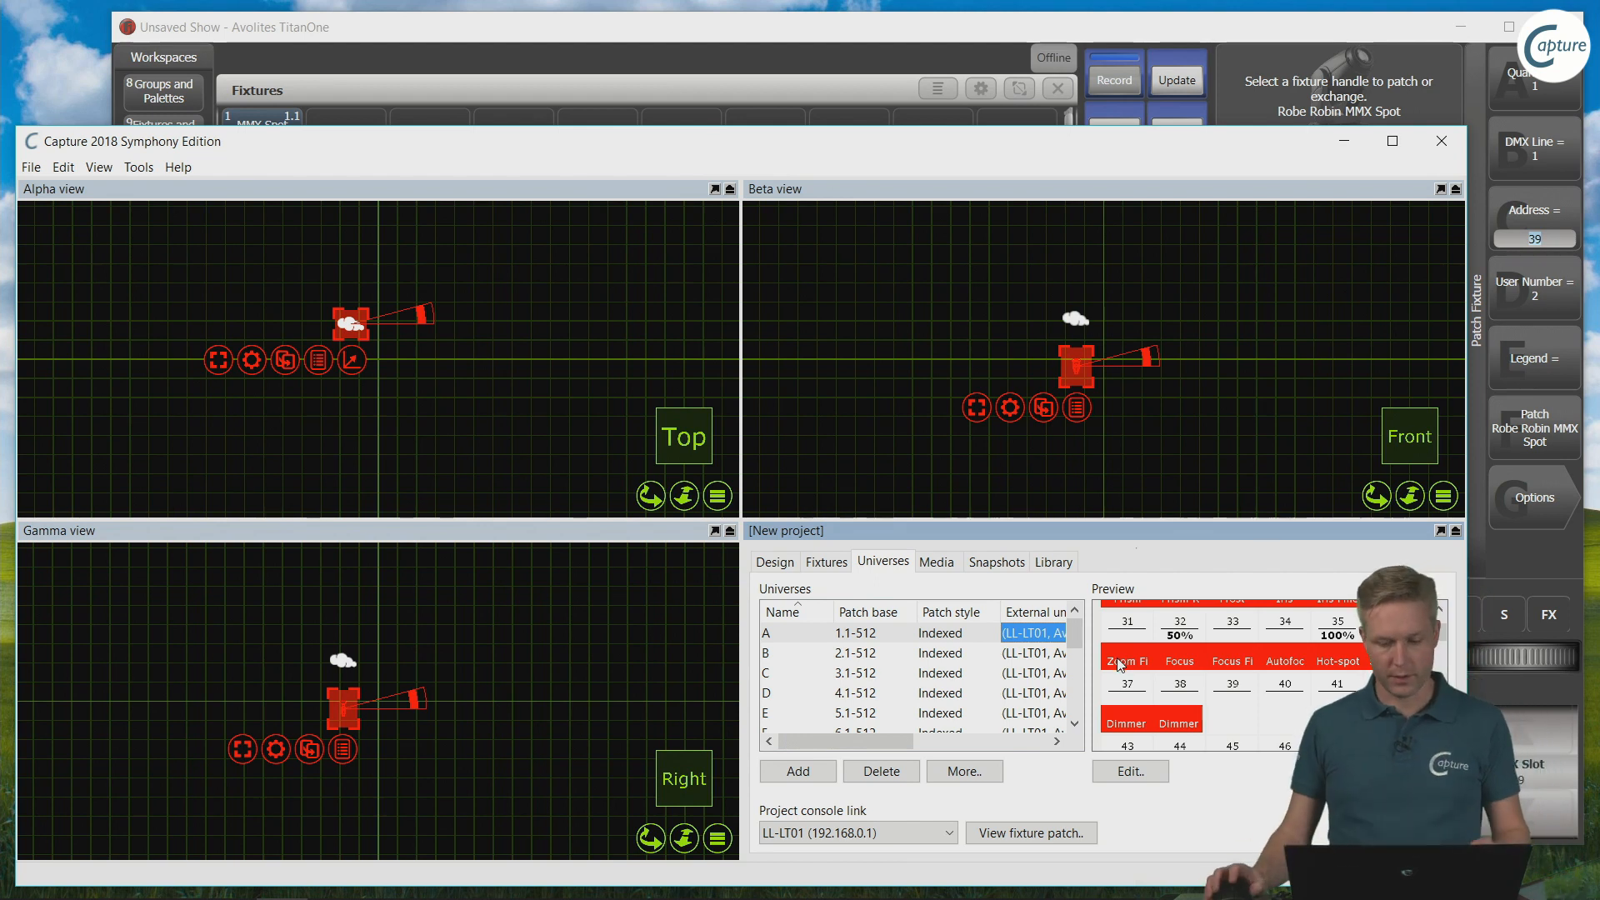
Step: Place a Proscenium stage from the library's Objects at the origin of the Alpha top view
left_click(1054, 563)
left_click(825, 767)
left_click_drag(1228, 659, 1213, 754)
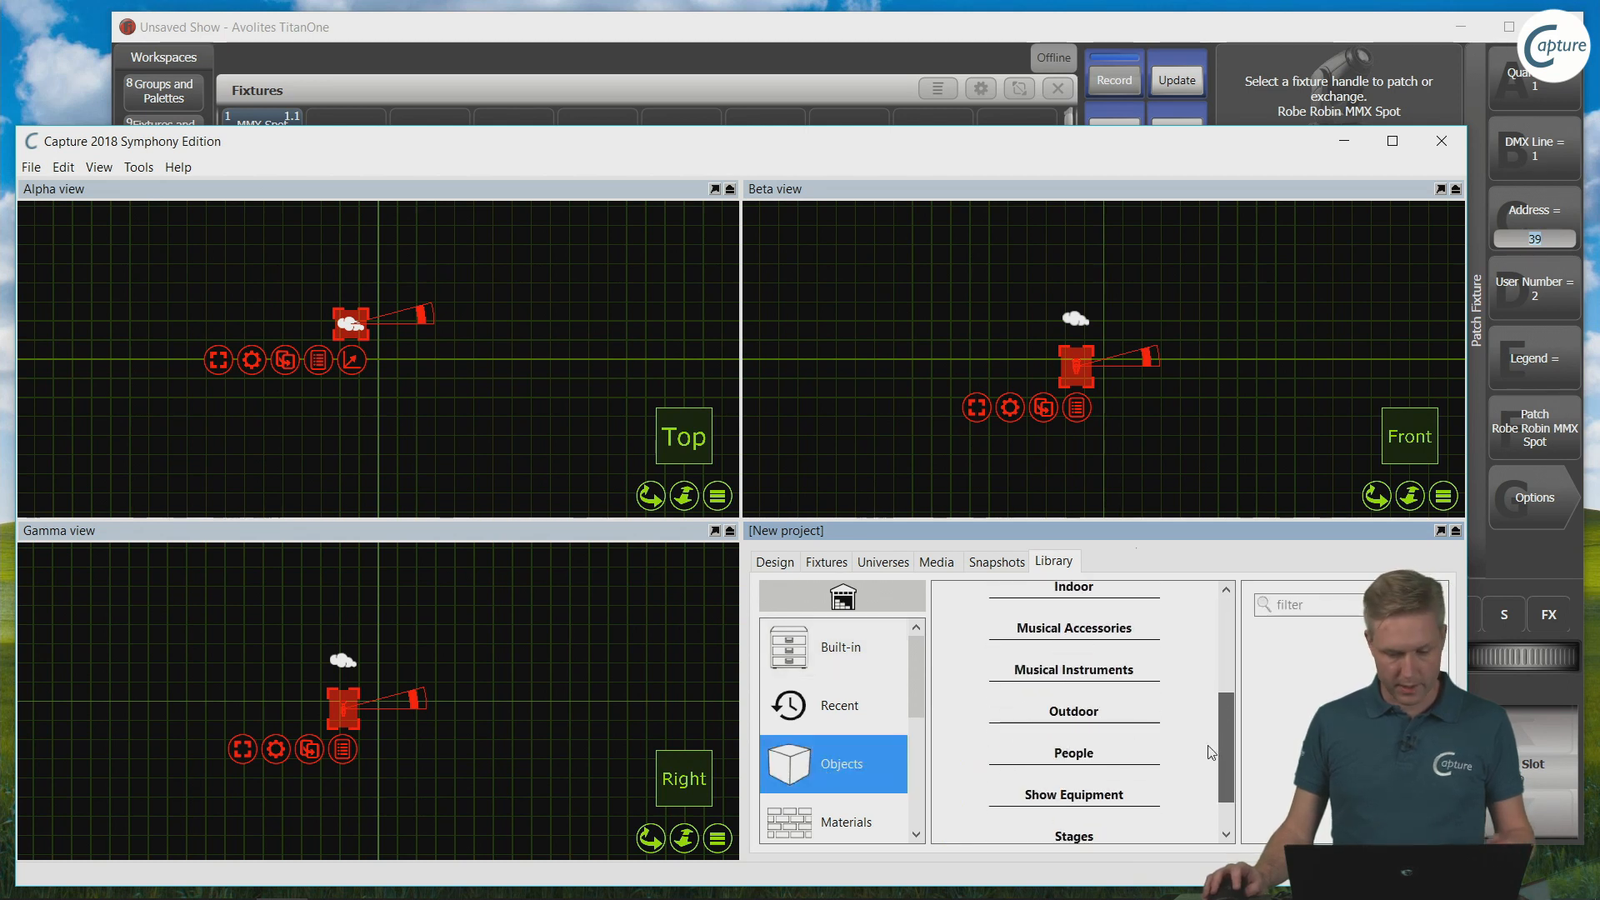
left_click(1084, 836)
left_click_drag(1031, 786, 380, 360)
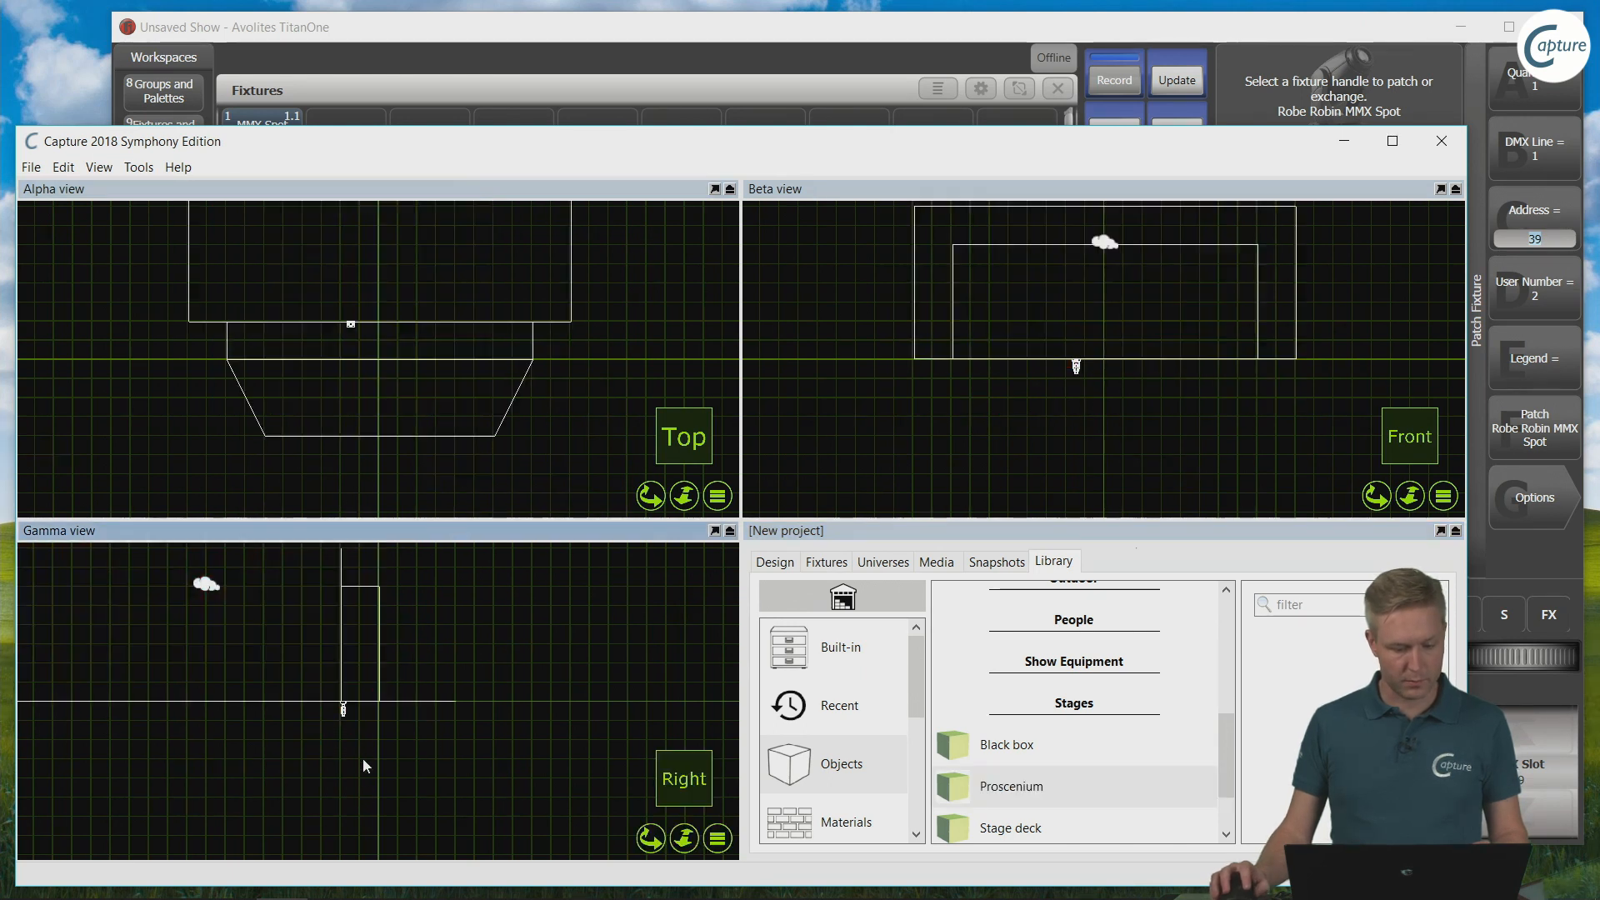
Step: Raise the MMX Spot into the upper part of the proscenium opening in the Gamma view and switch the Alpha view to Live
left_click(344, 710)
left_click_drag(347, 722, 371, 627)
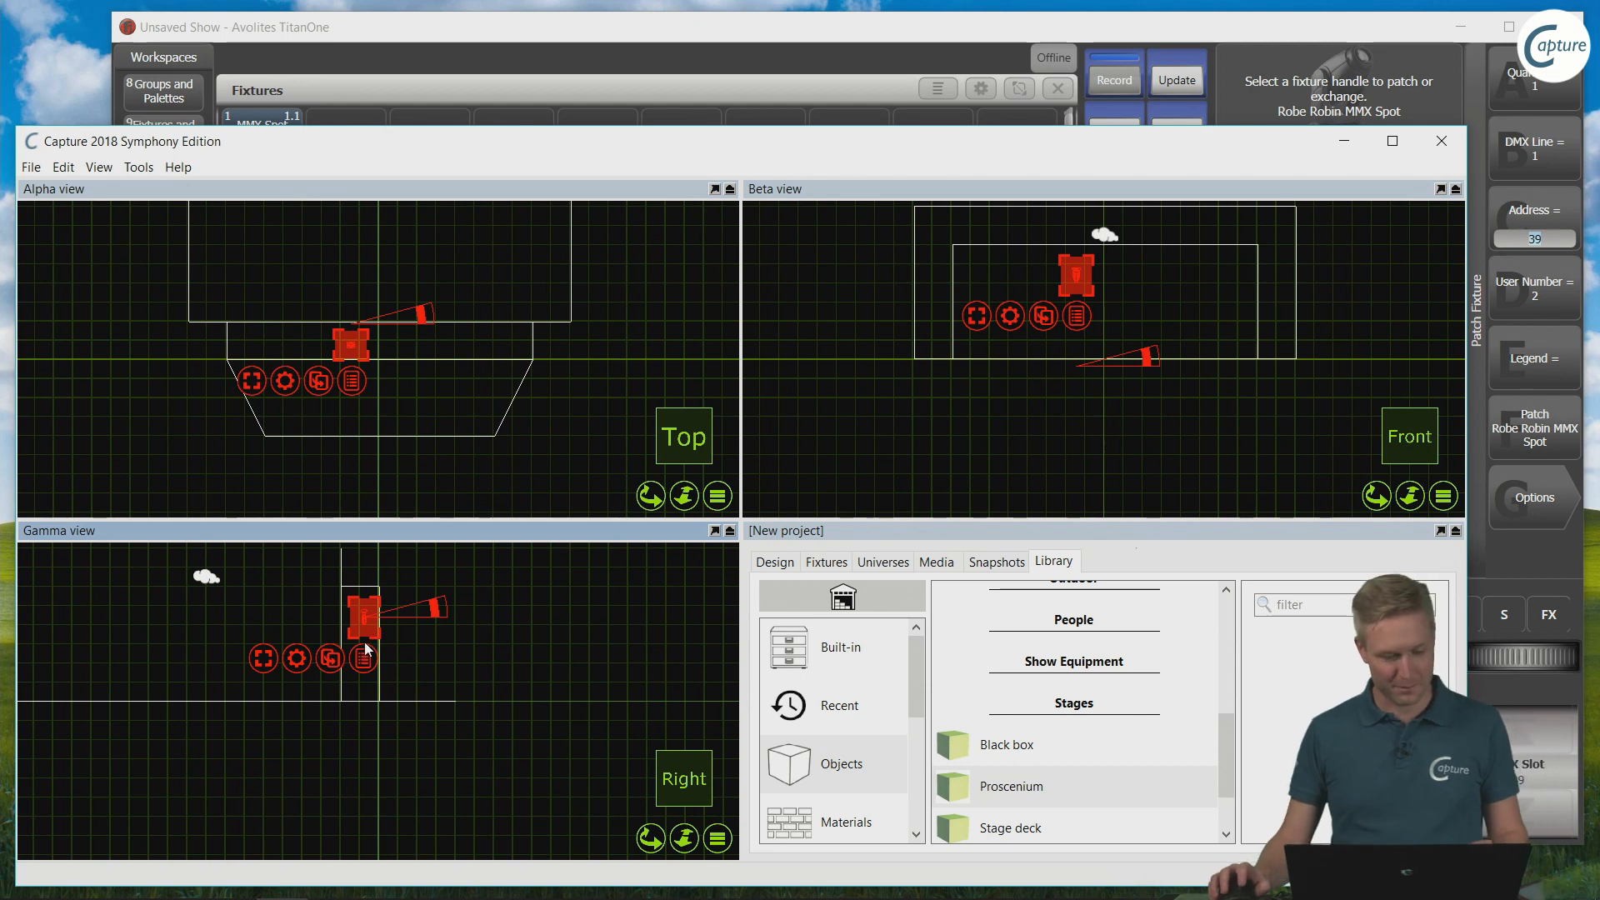
left_click(542, 613)
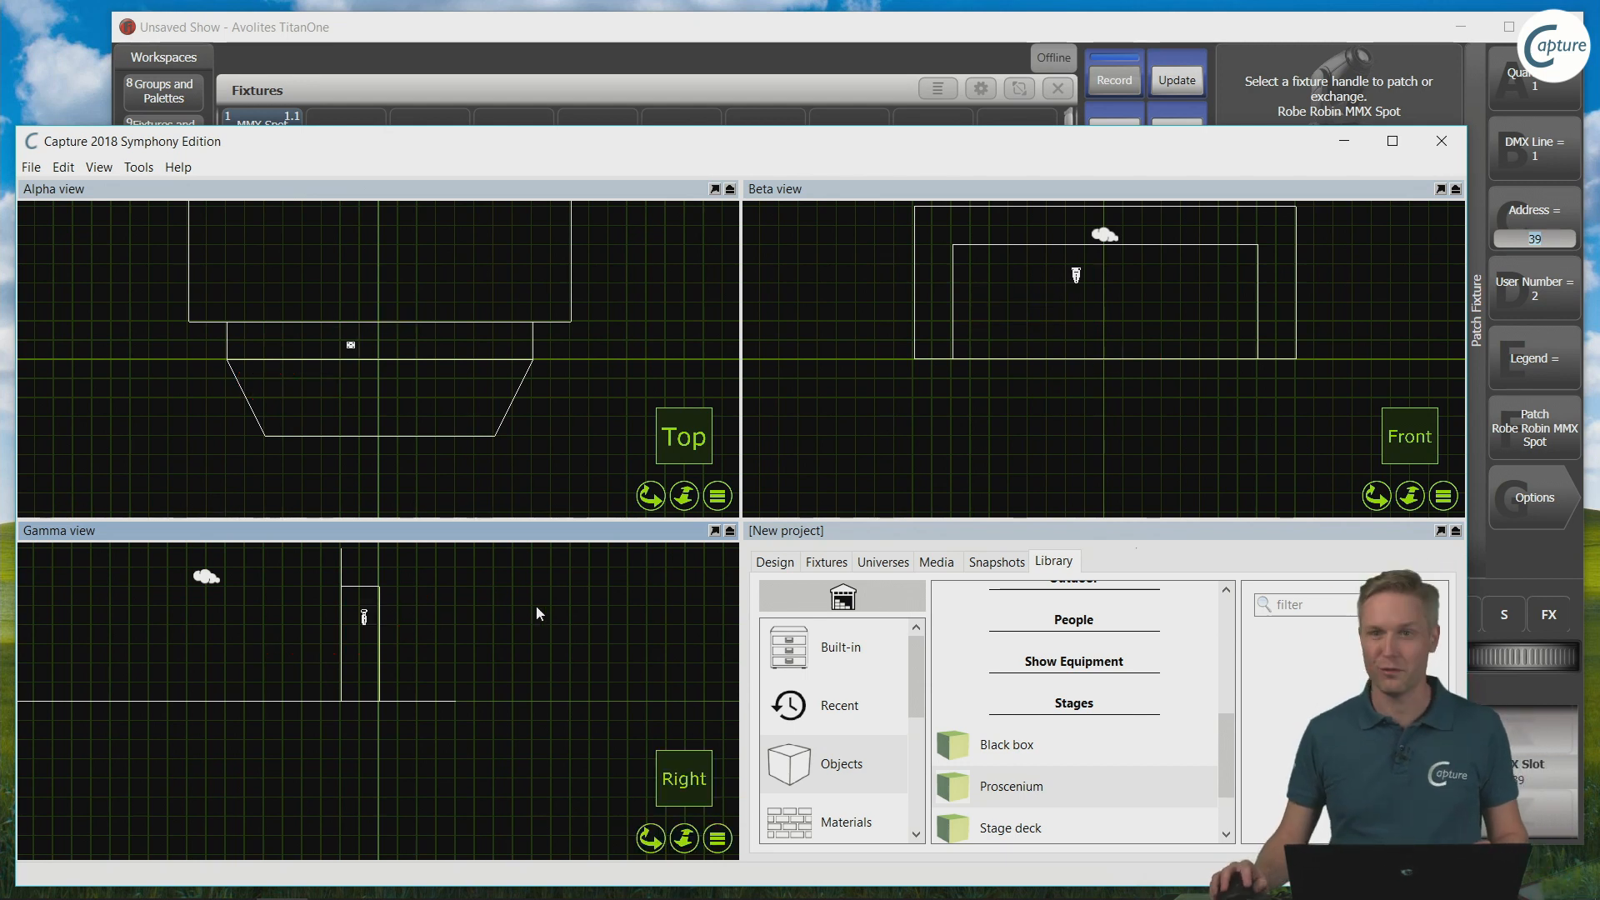
left_click(717, 496)
left_click(771, 547)
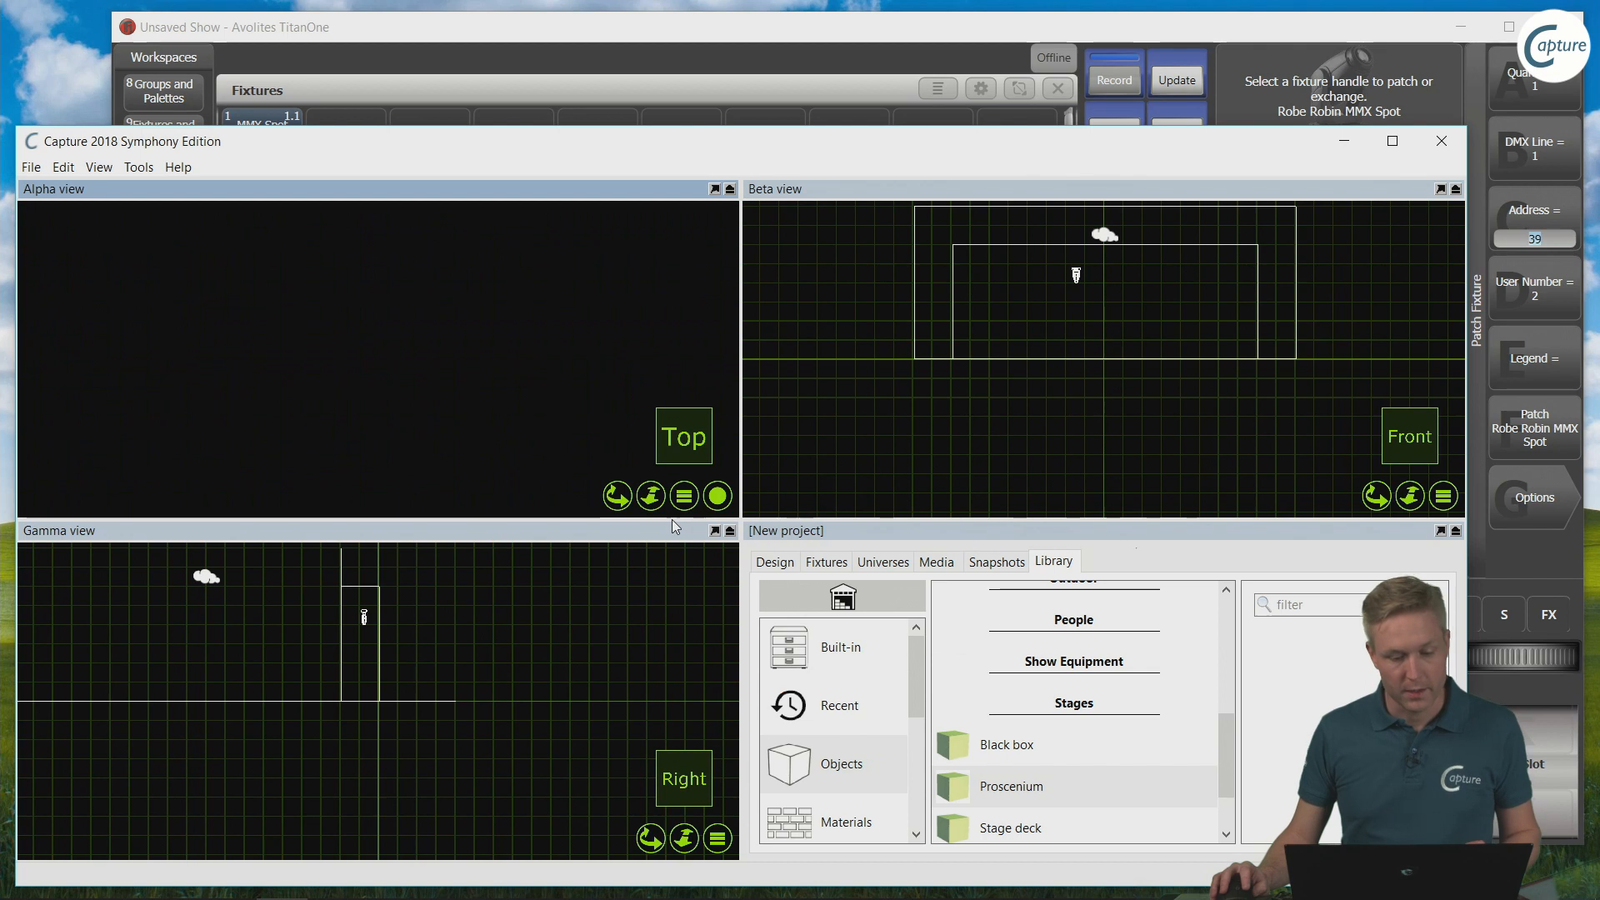
Step: Switch to Avolites TitanOne, leave patching, set the MMX Spot's dimmer to 100%, and move the console window clear of the Alpha view
left_click(932, 35)
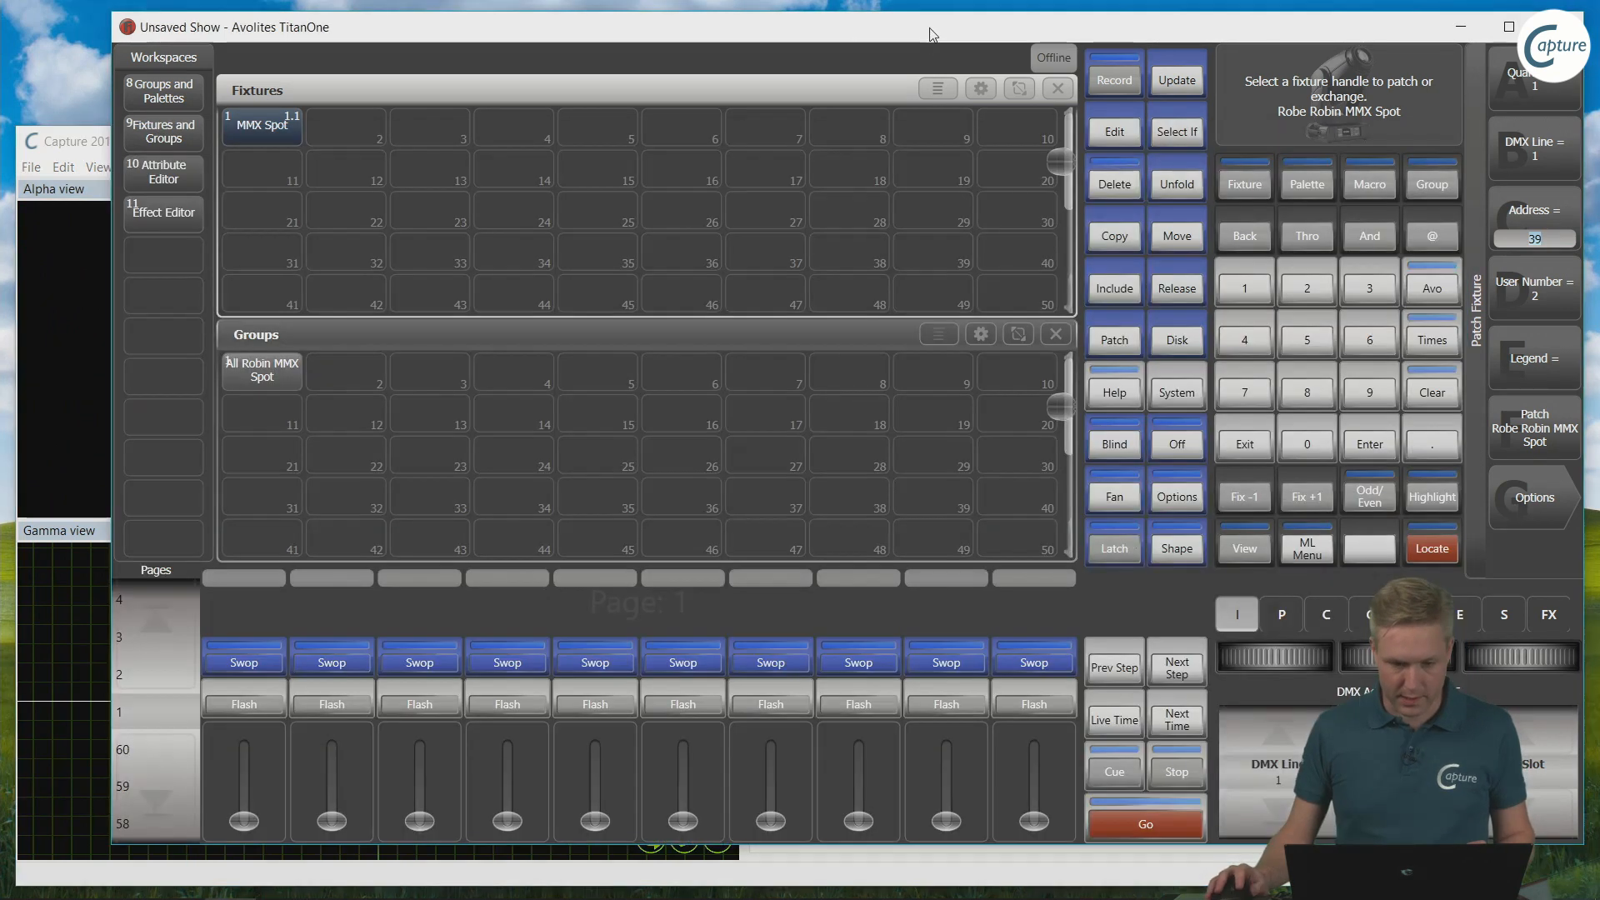
left_click(1261, 448)
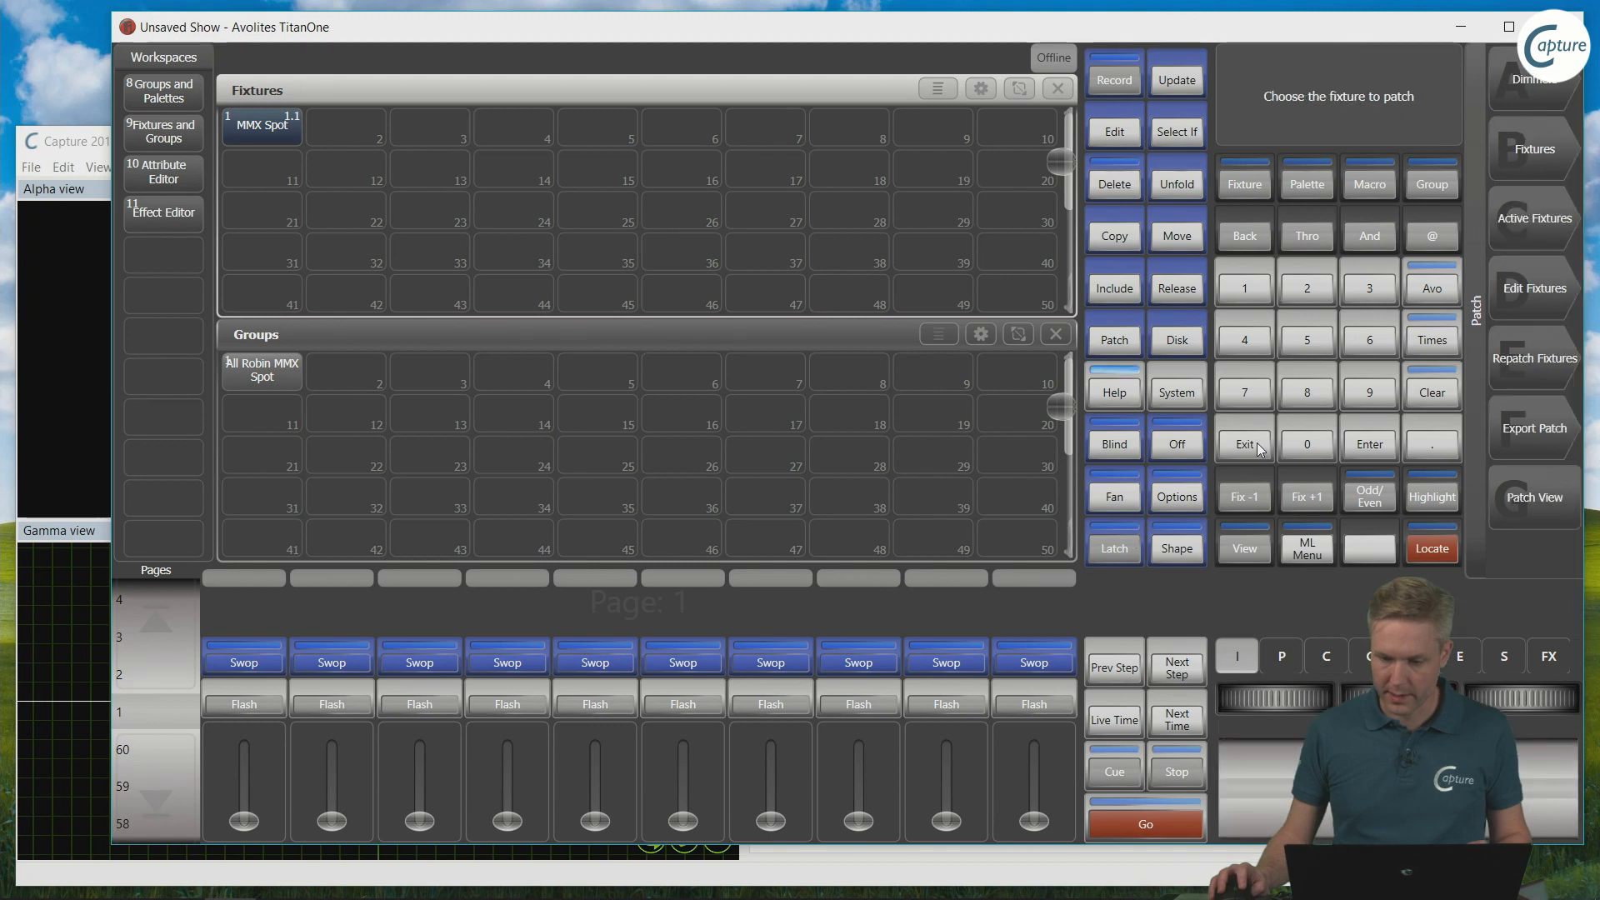
left_click(1261, 449)
left_click(298, 125)
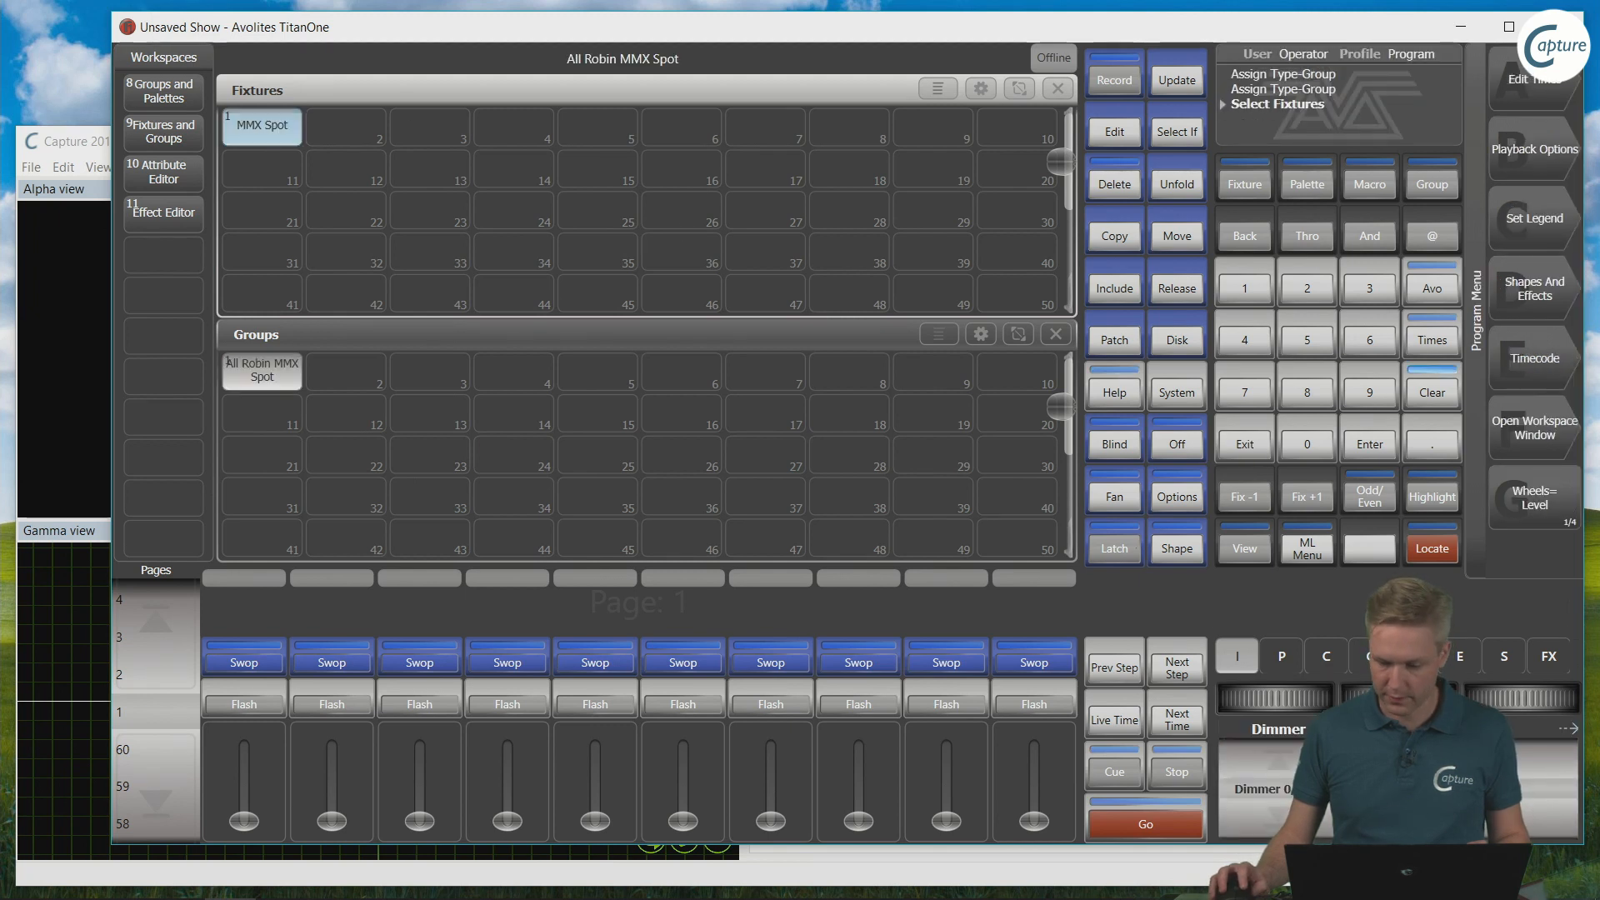
left_click(1290, 792)
left_click_drag(229, 31, 875, 64)
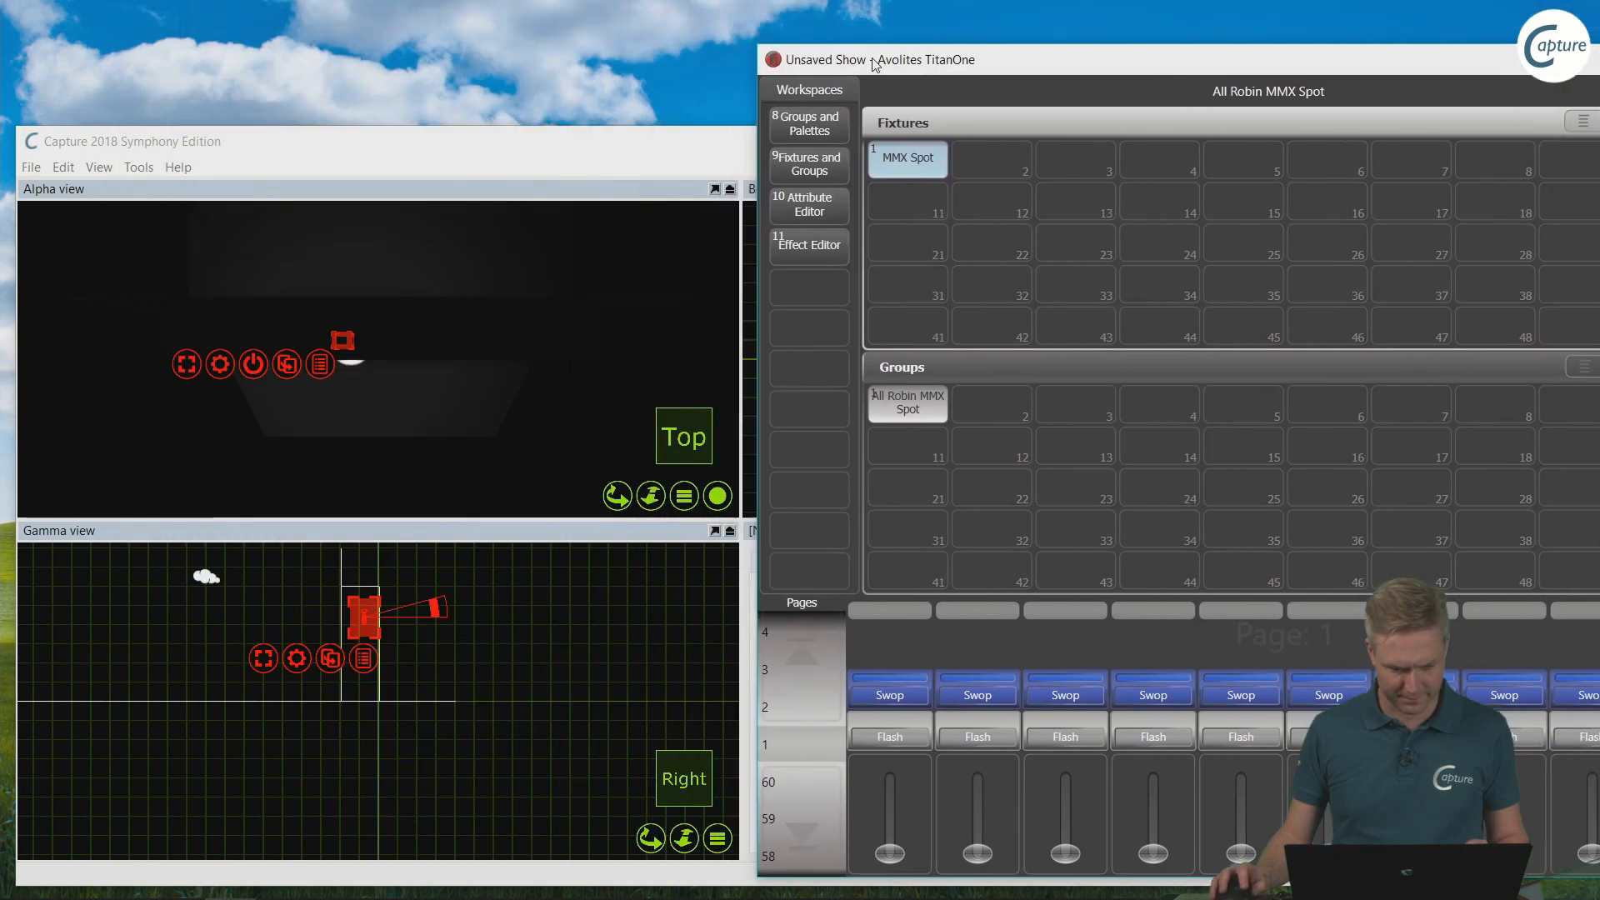
Step: Orbit the Alpha view to an angled perspective in Capture and set its ambient lighting to 50%
left_click(618, 497)
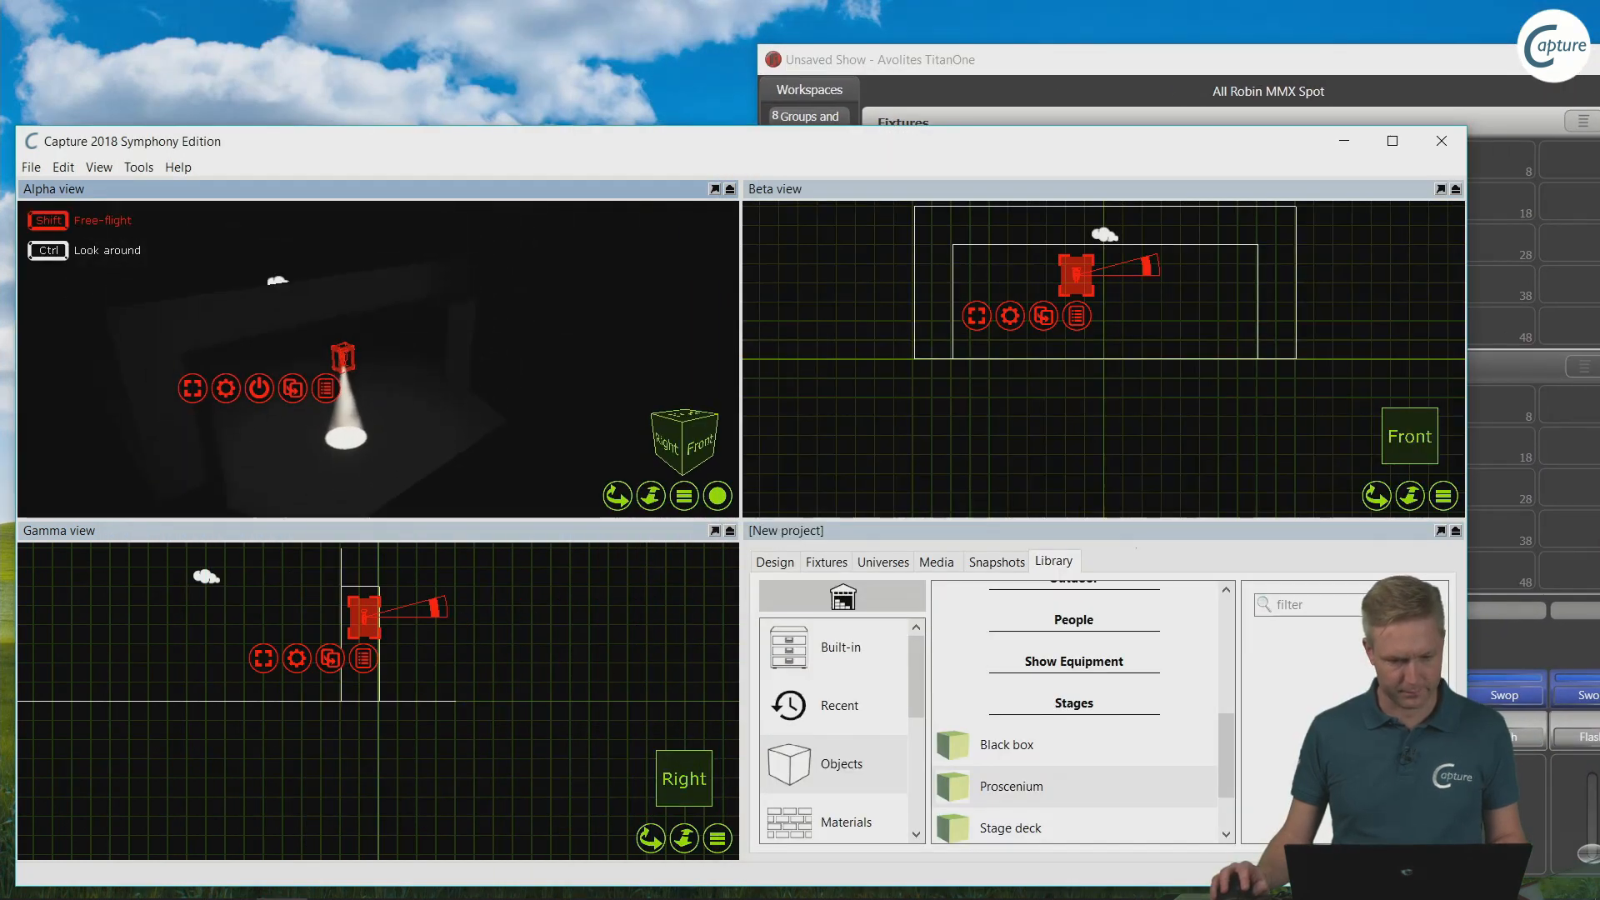
left_click(783, 566)
left_click(789, 727)
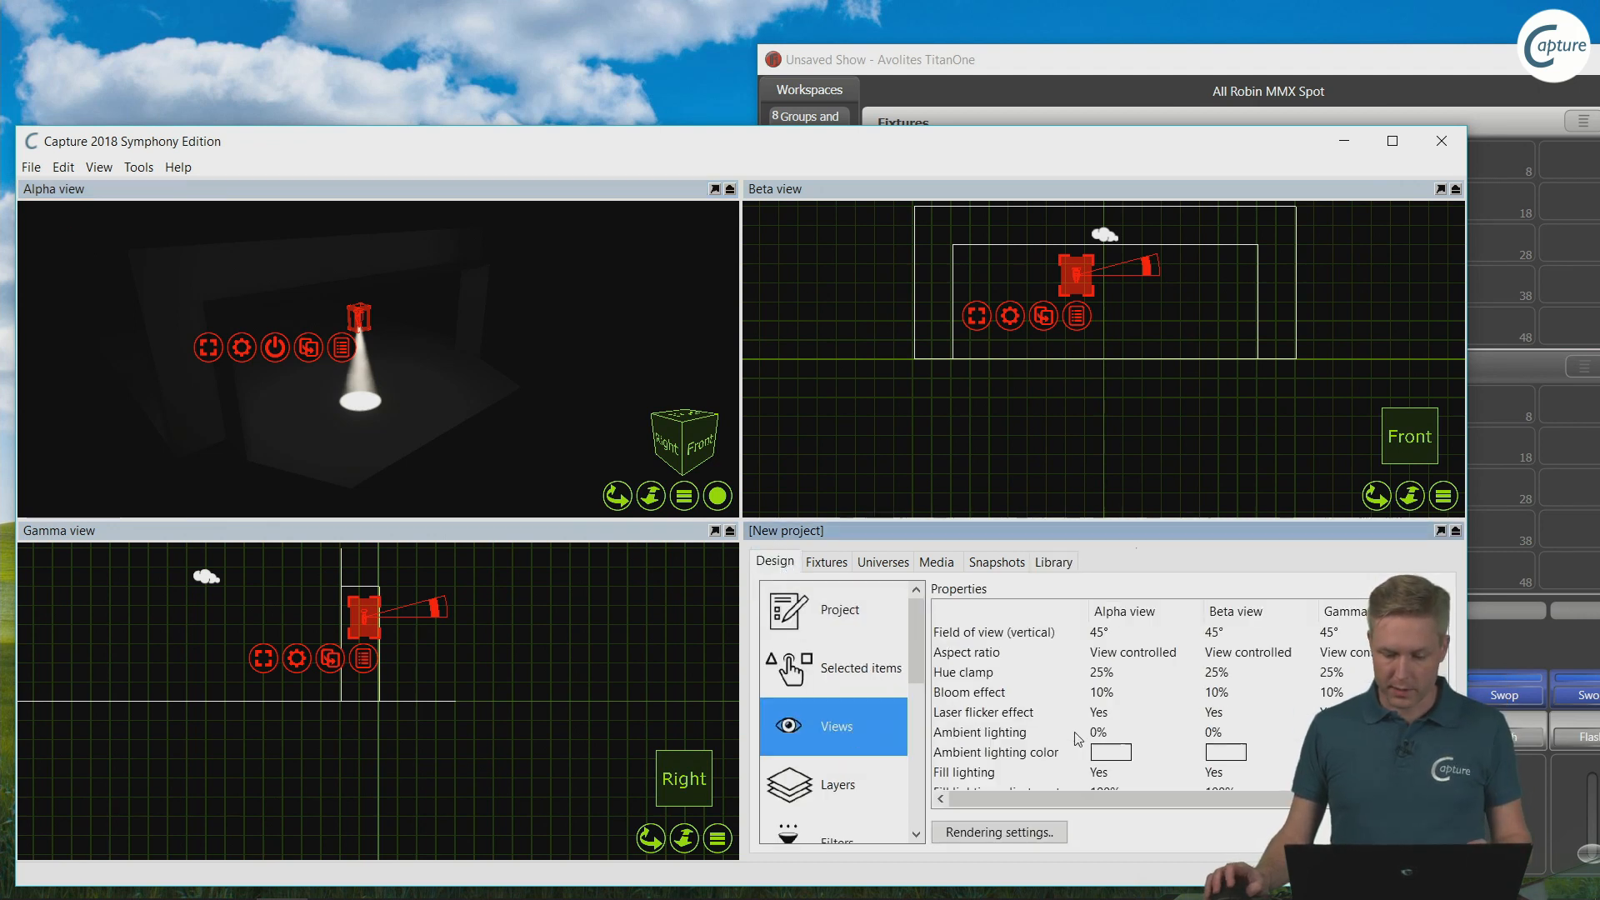
double_click(1130, 733)
type("5")
key("Return")
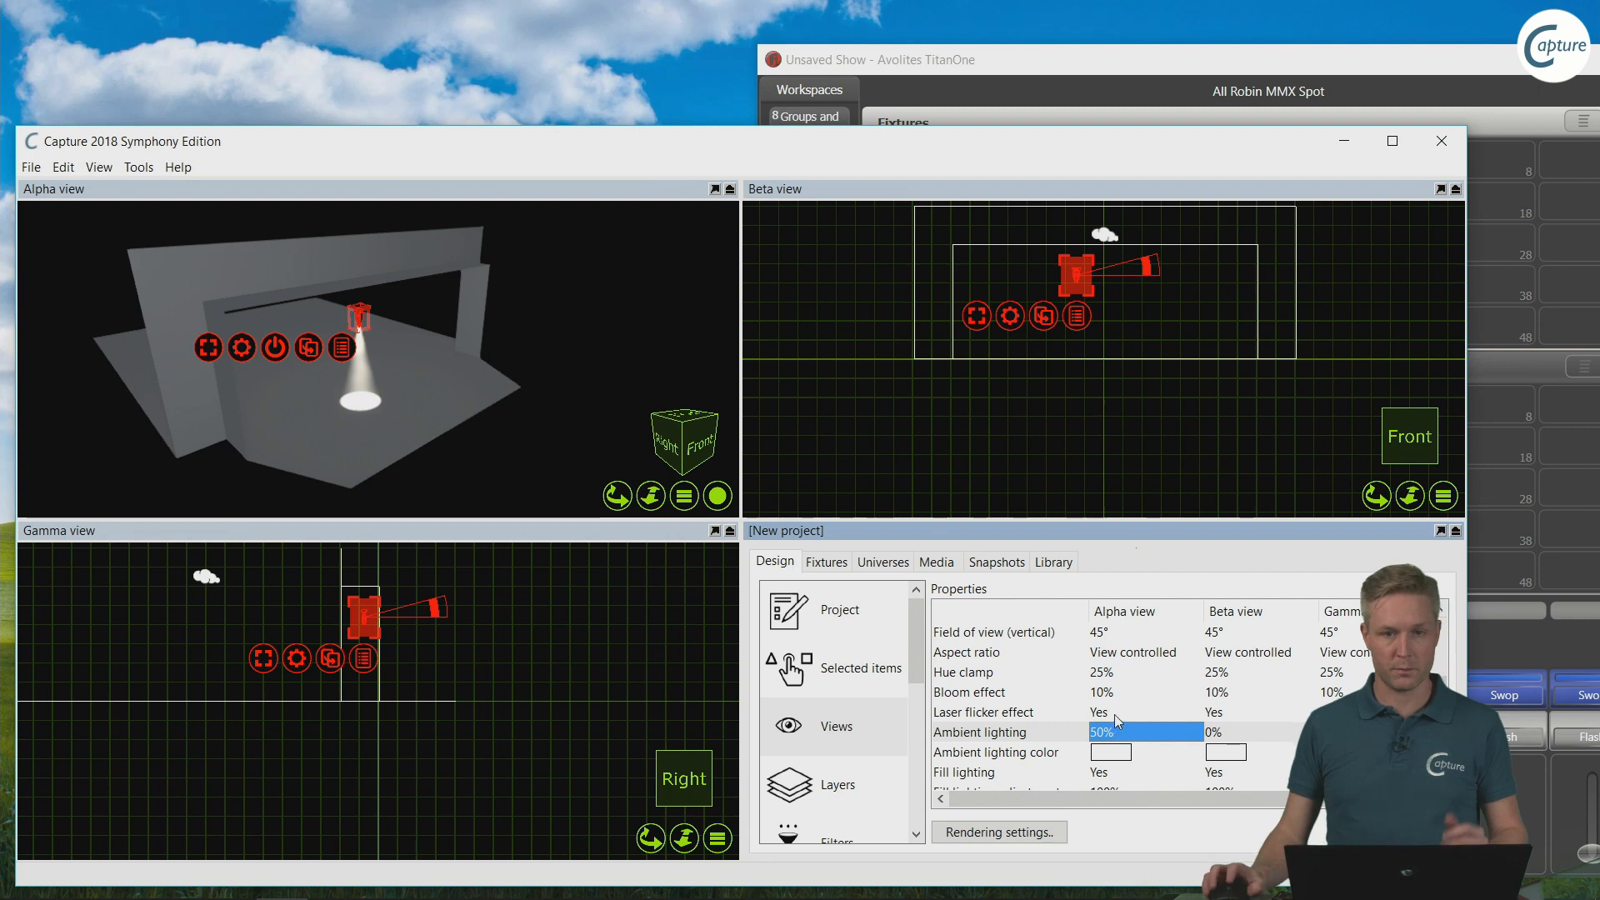
Step: Switch to Avolites TitanOne, shrink its window and place it beside the stage view, and set the MMX Spot's pan to 52.41%
left_click(1125, 62)
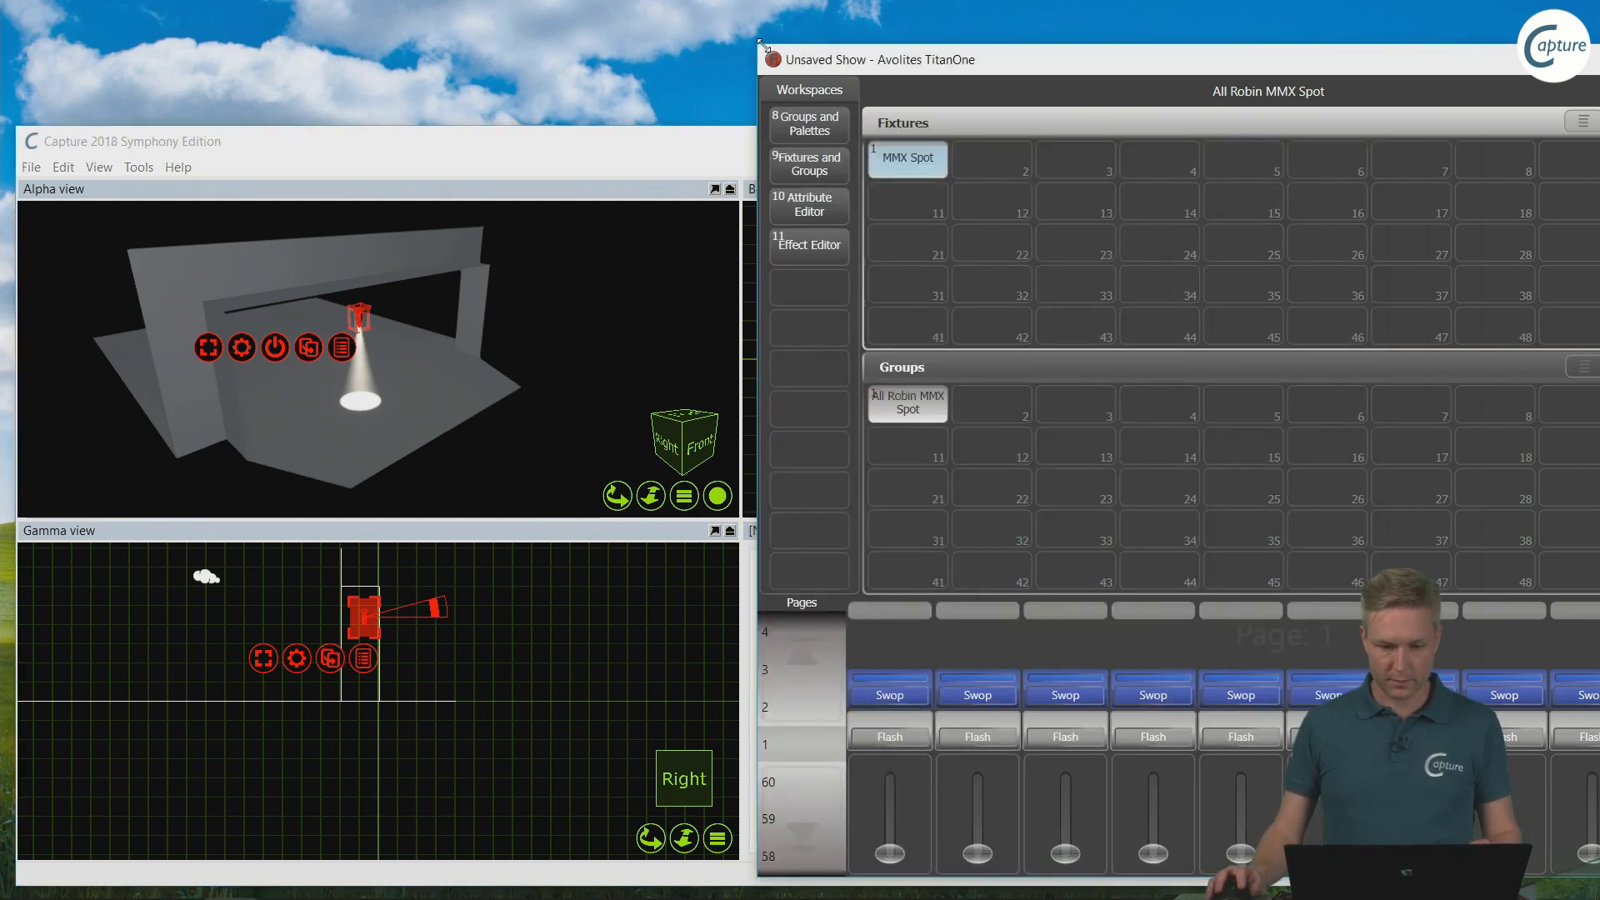
left_click_drag(896, 81, 1139, 140)
left_click_drag(1324, 160, 727, 136)
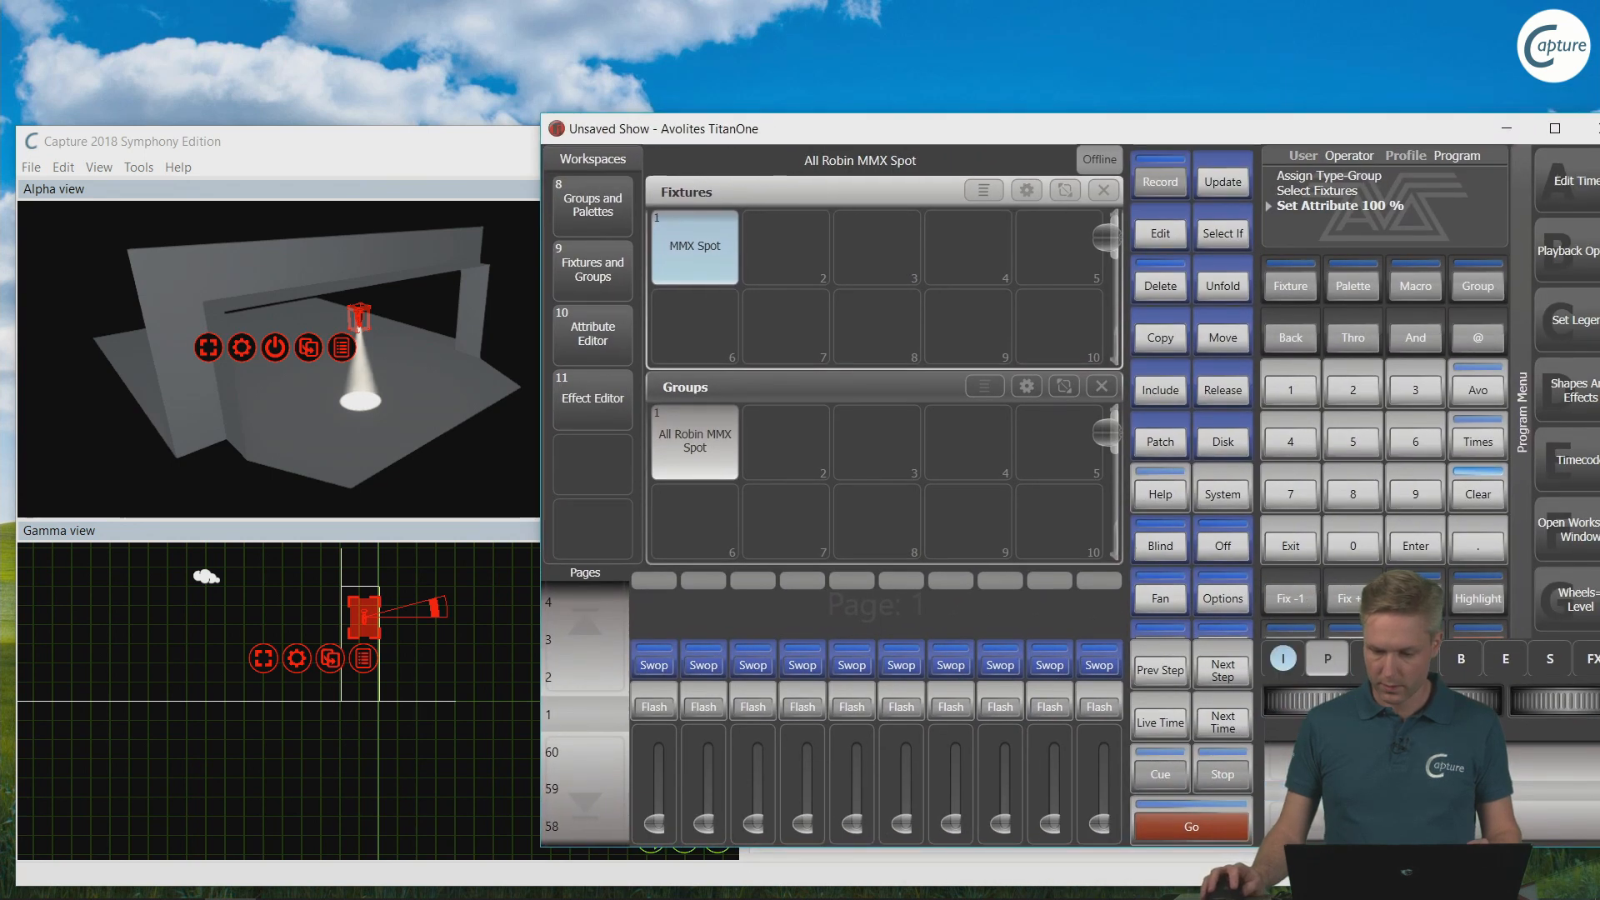
left_click_drag(1376, 701, 1309, 708)
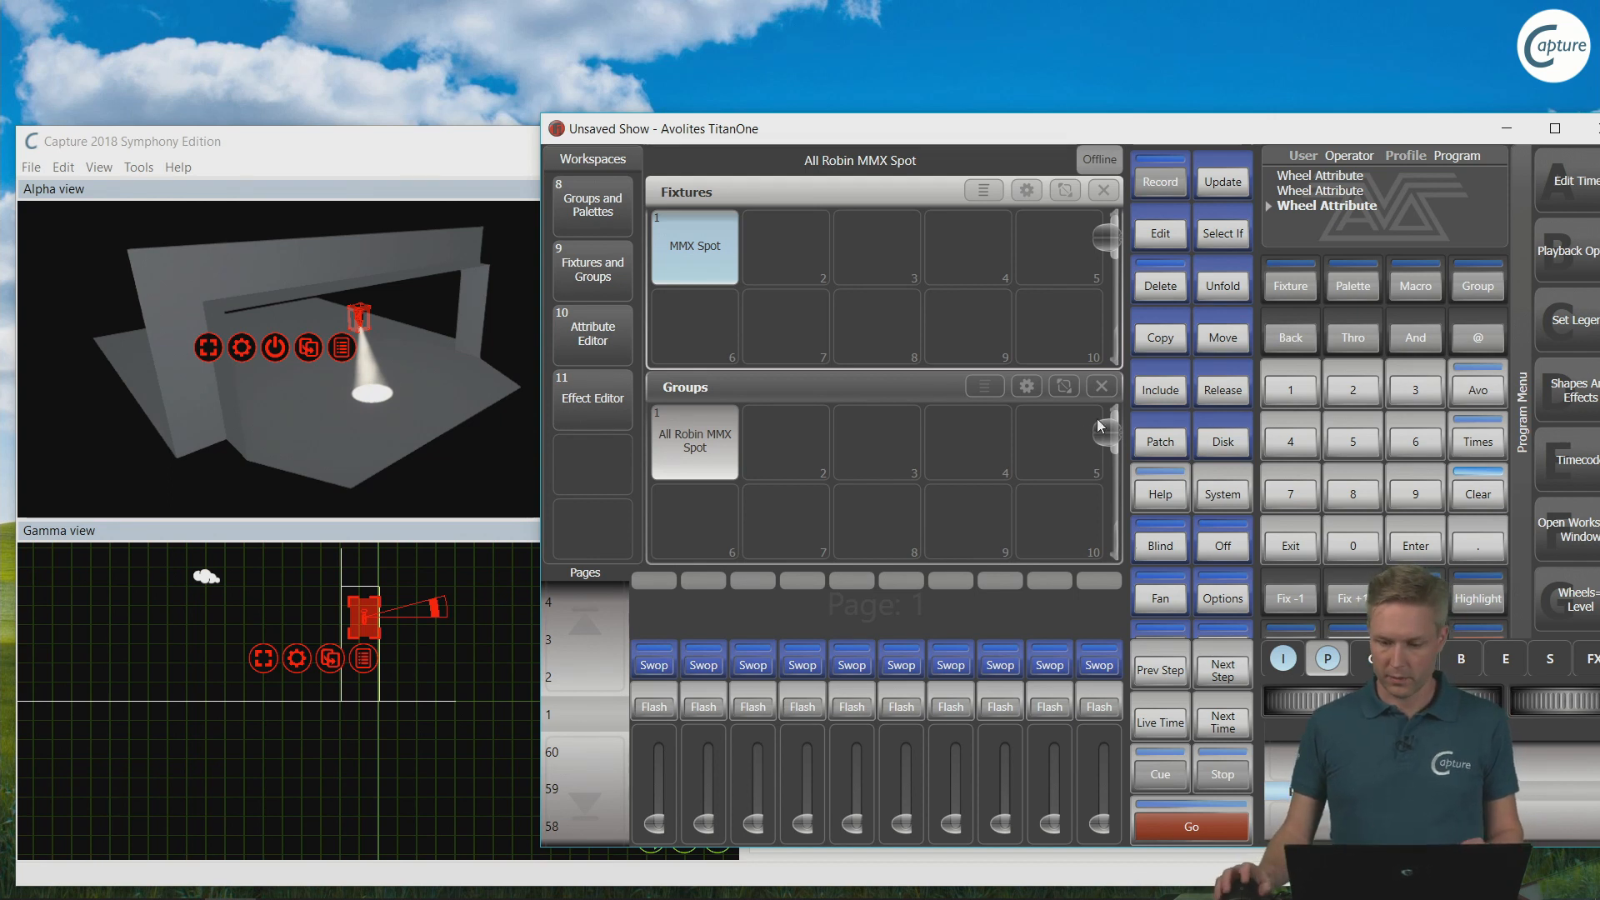
Step: Patch three more Robe Robin MMX Spots in Mode 1 on DMX line 1, starting at fixture handle 2
left_click(1175, 444)
left_click_drag(1264, 132, 1188, 42)
left_click(1506, 161)
type("robe")
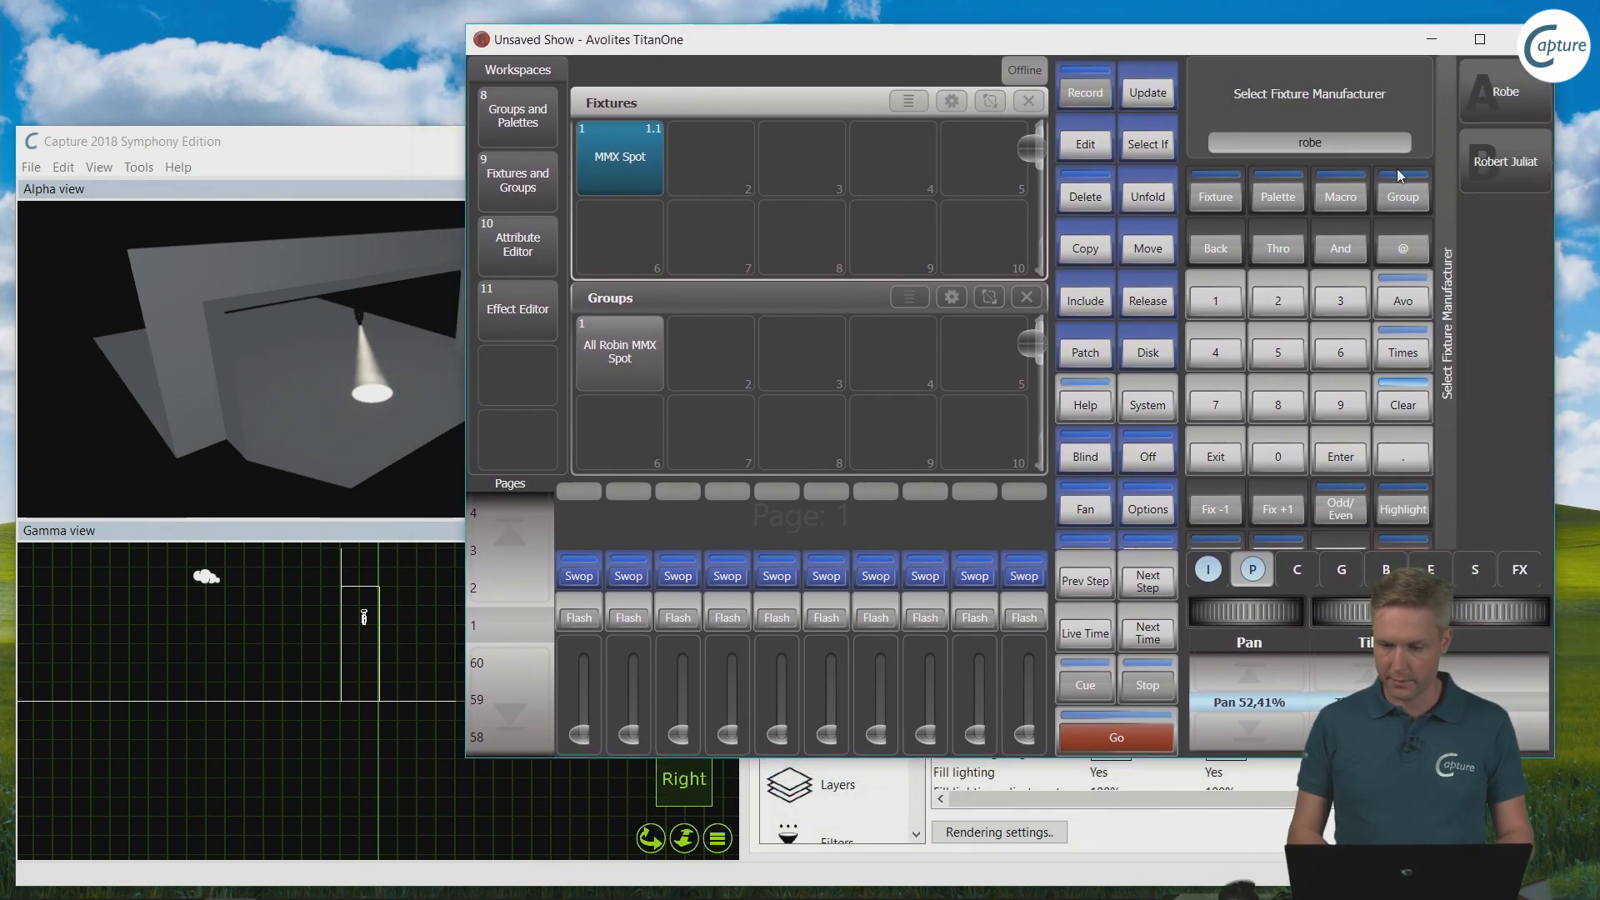
key("Return")
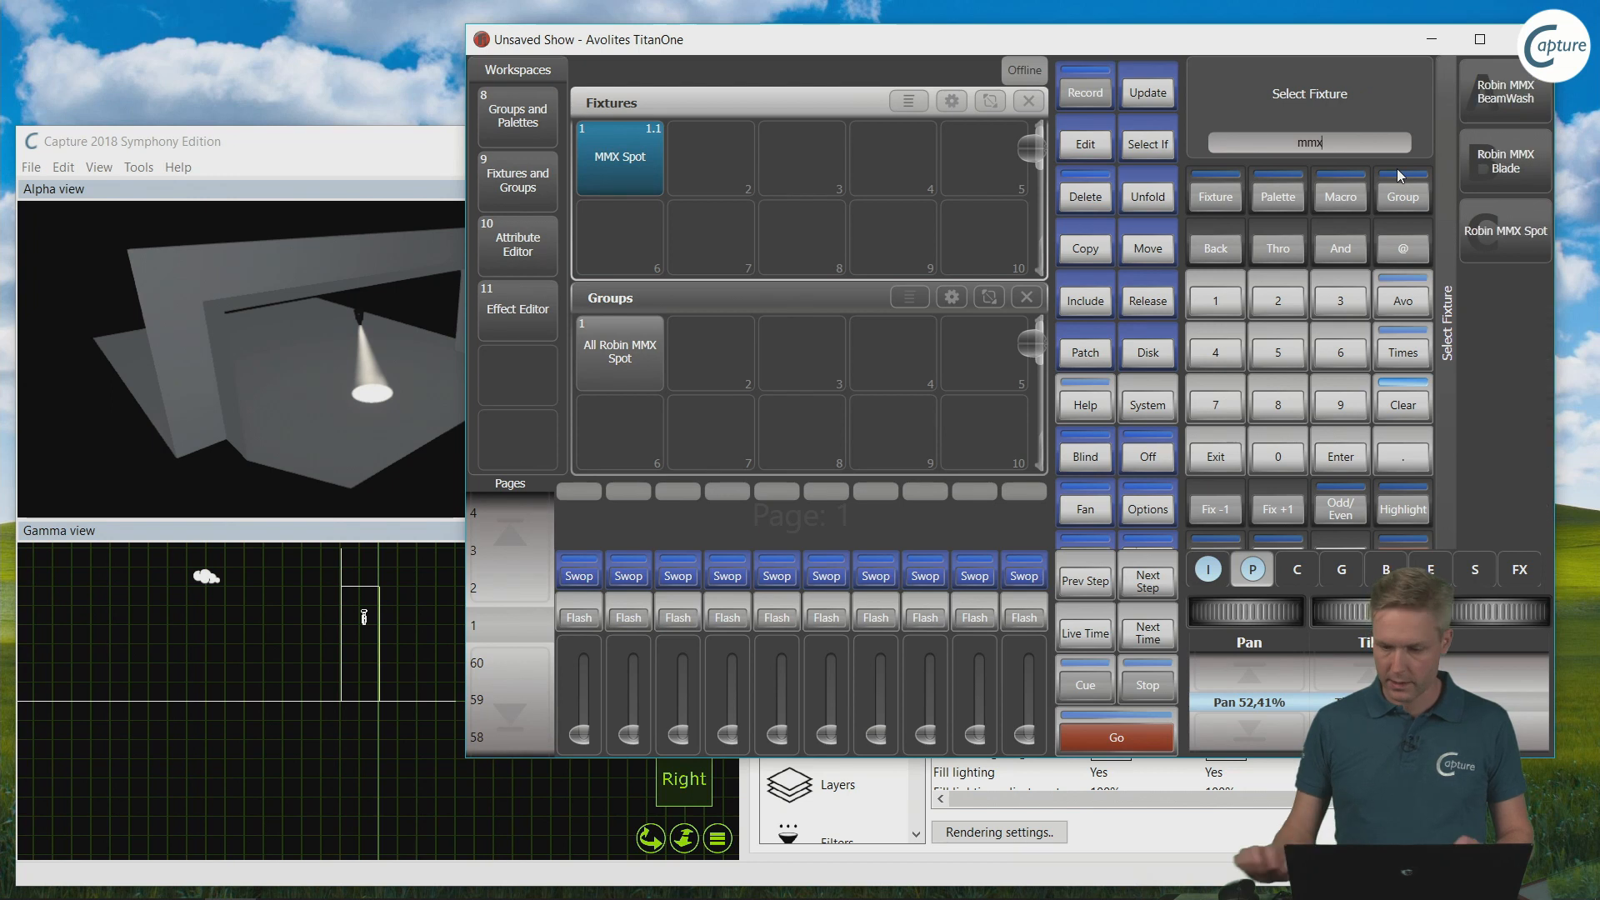
left_click(1497, 215)
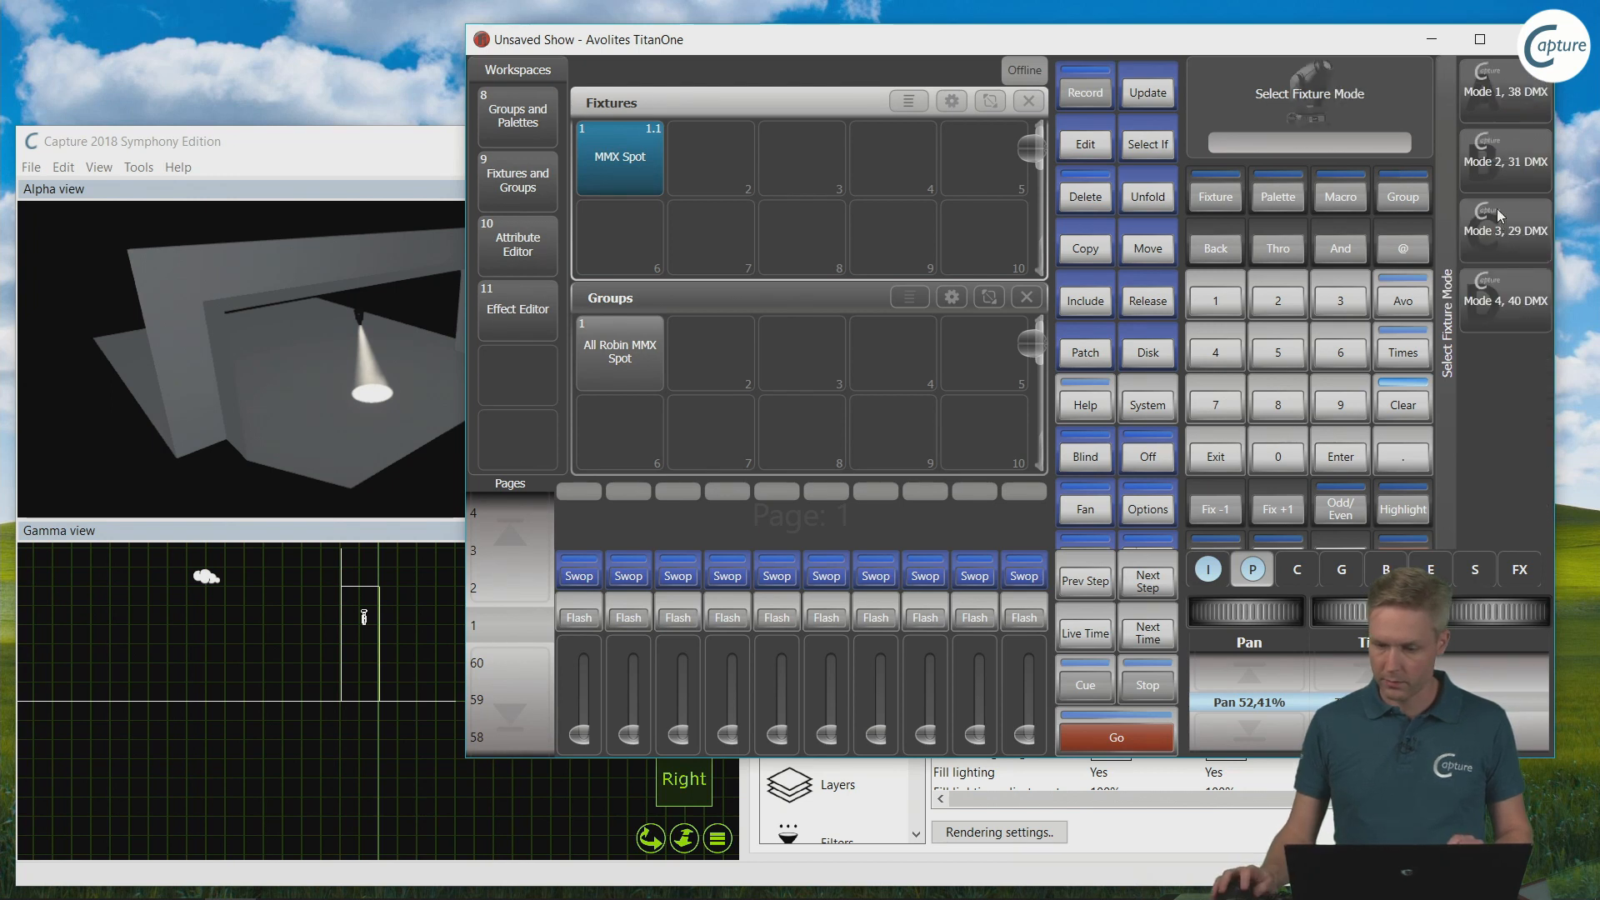
left_click(1512, 97)
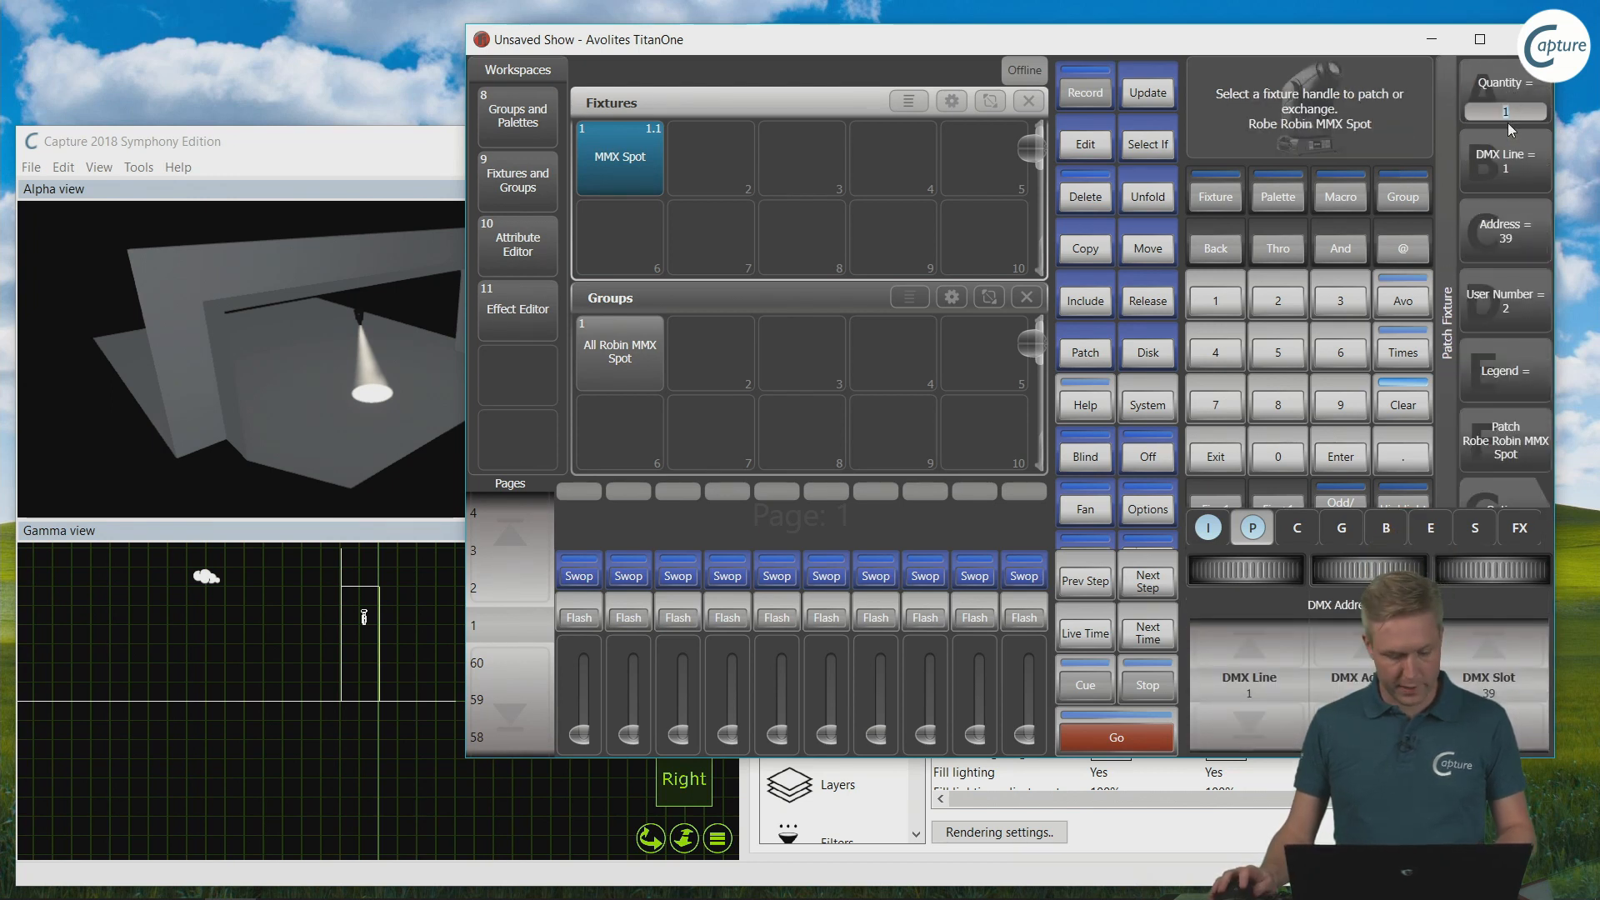
left_click(1516, 155)
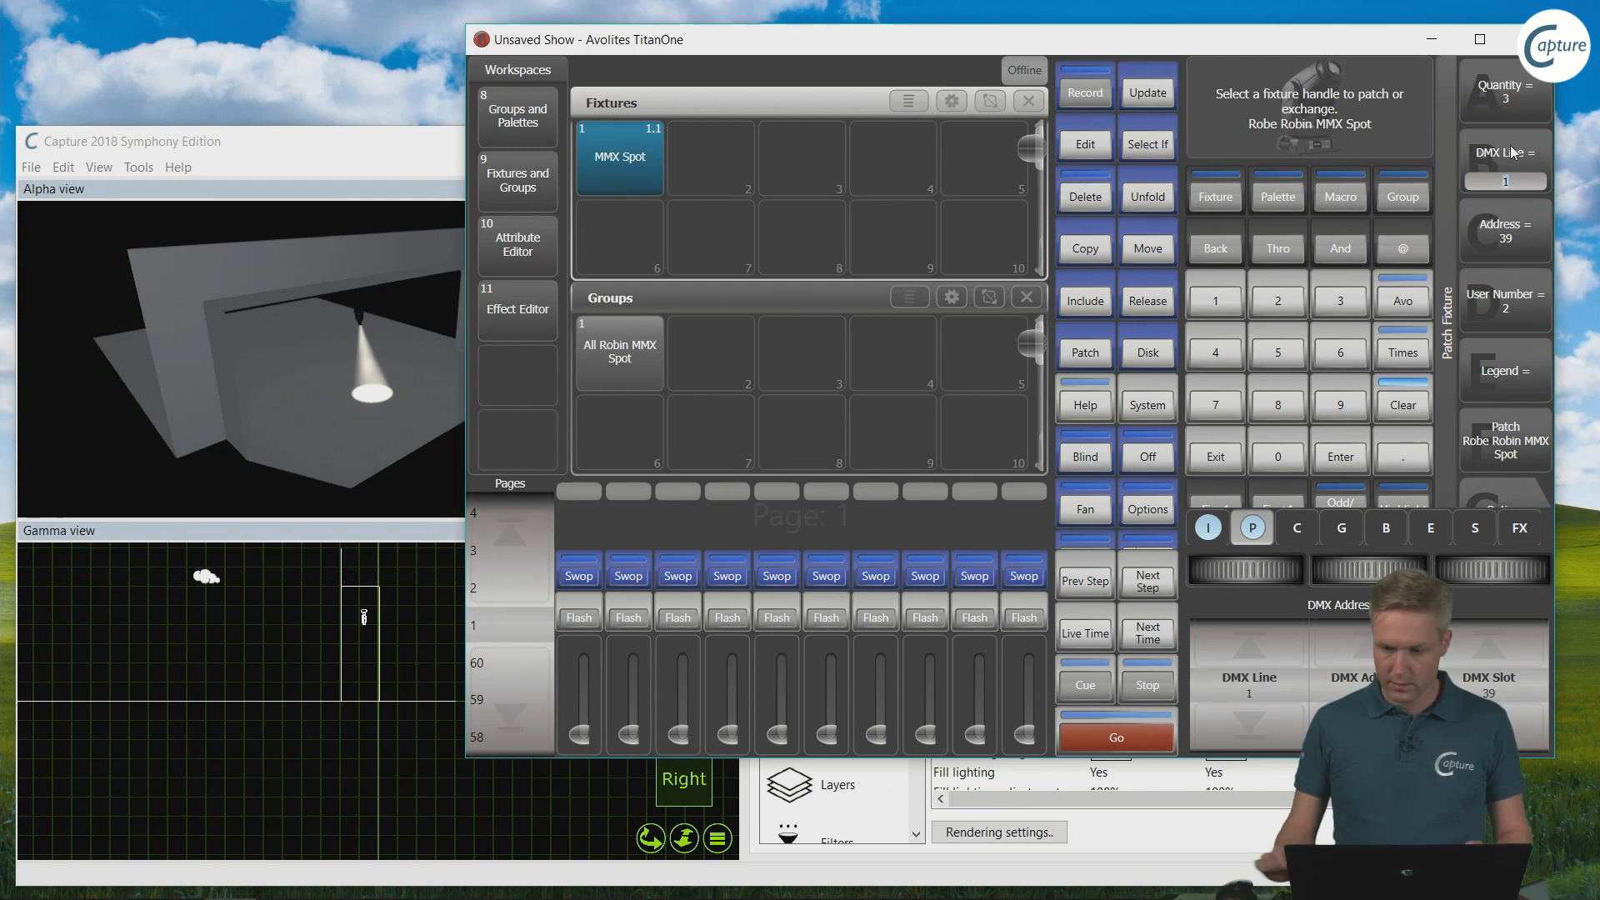
left_click(732, 162)
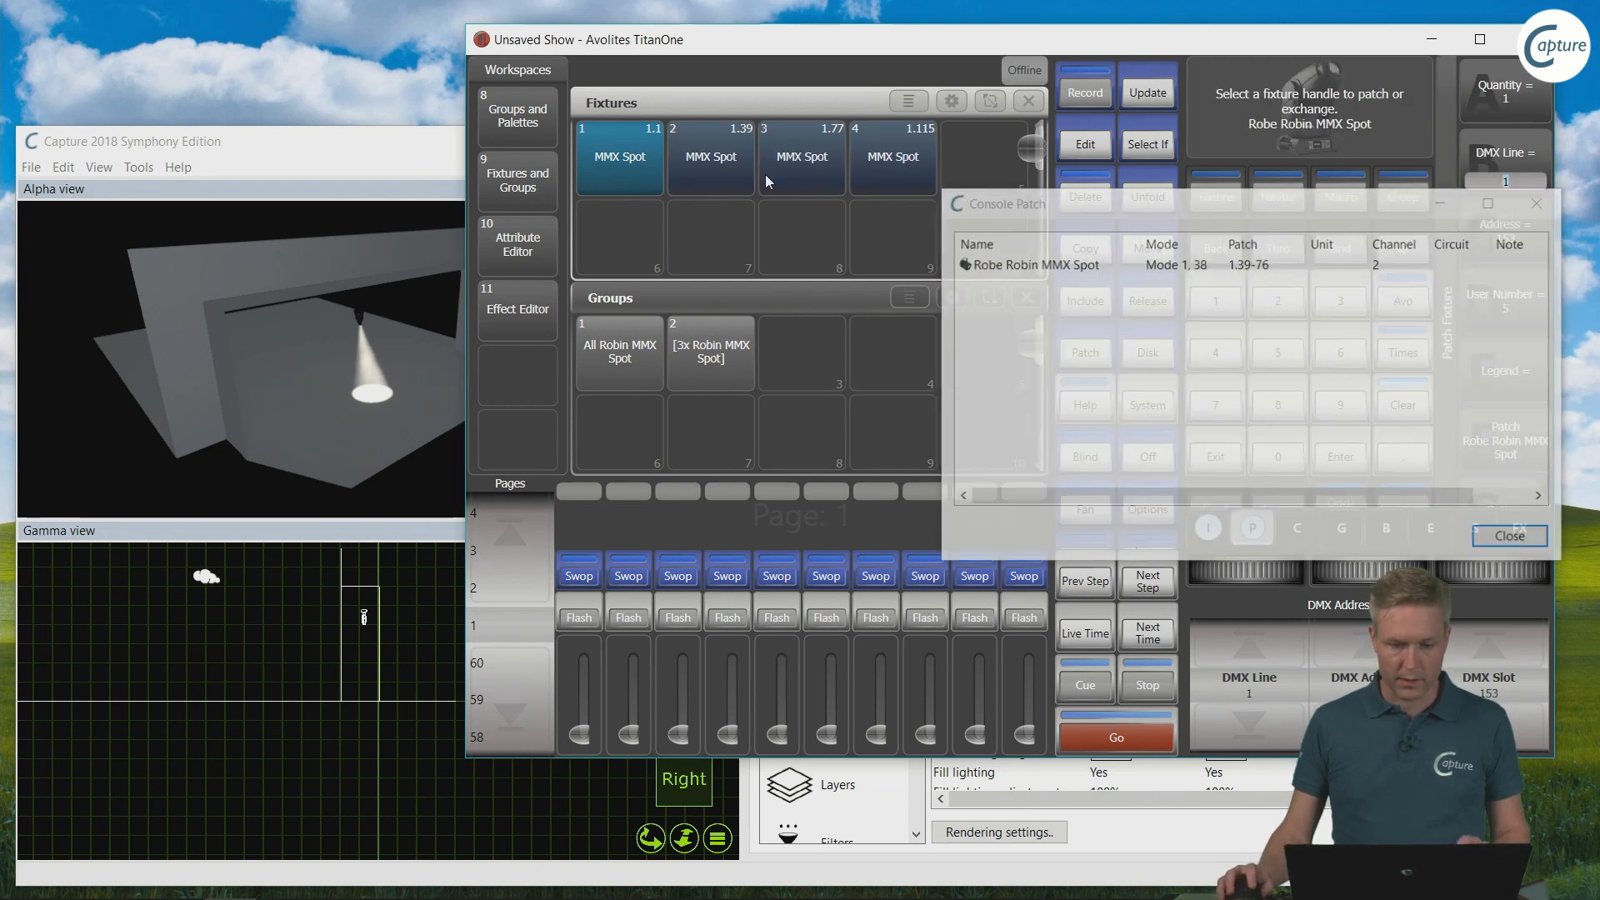
Step: Switch to Capture and change the Gamma view's camera to Top
left_click(982, 193)
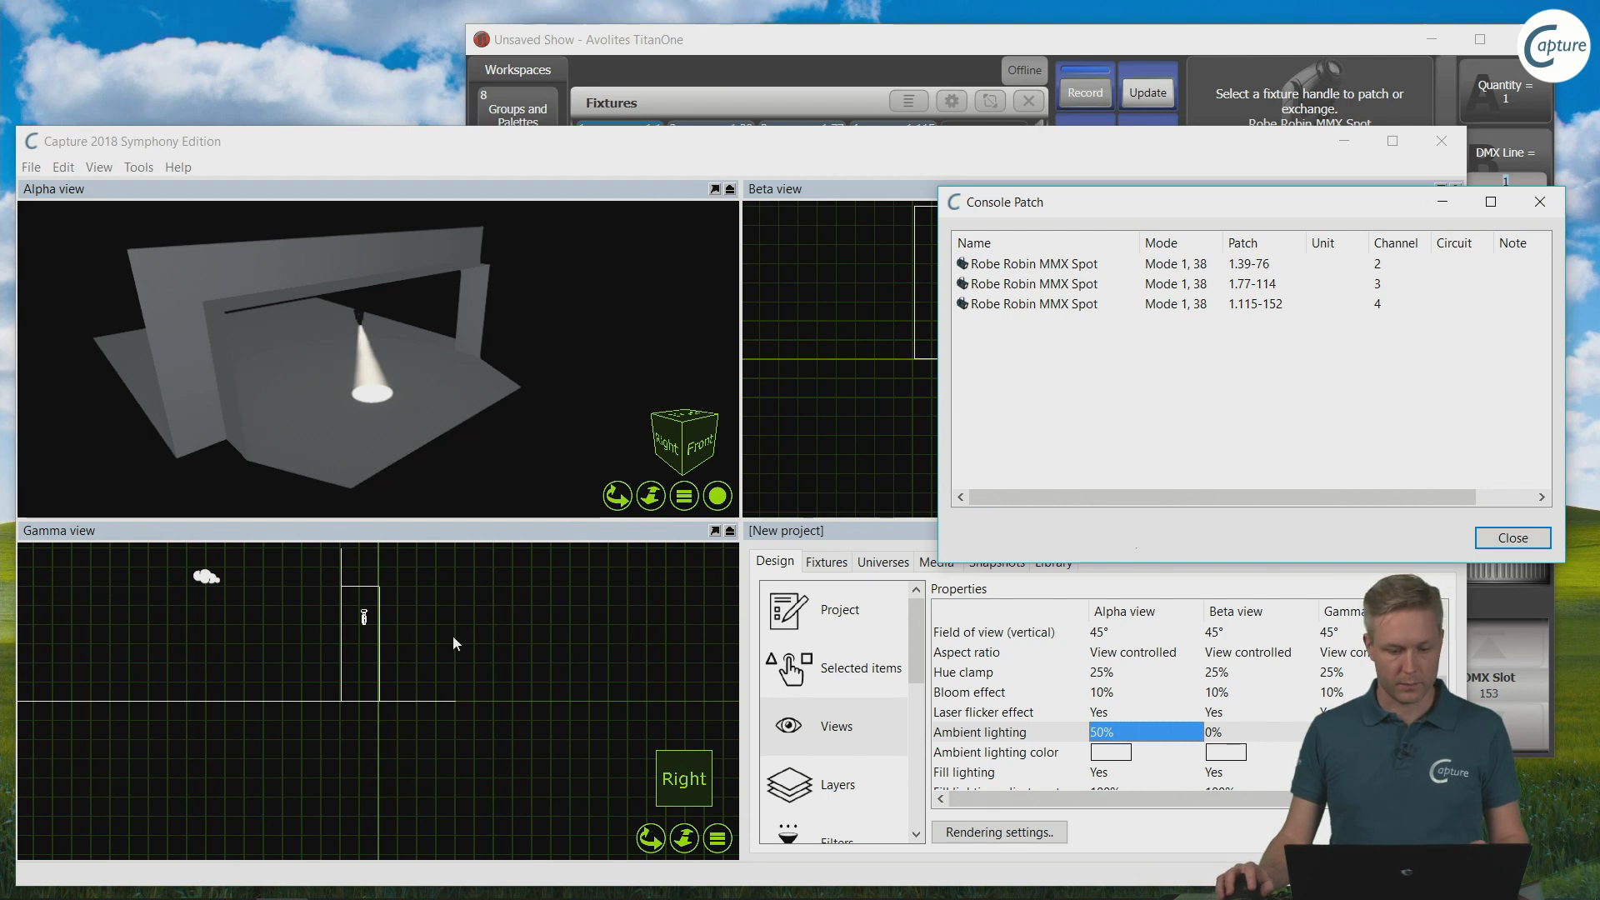
left_click(720, 843)
left_click(718, 840)
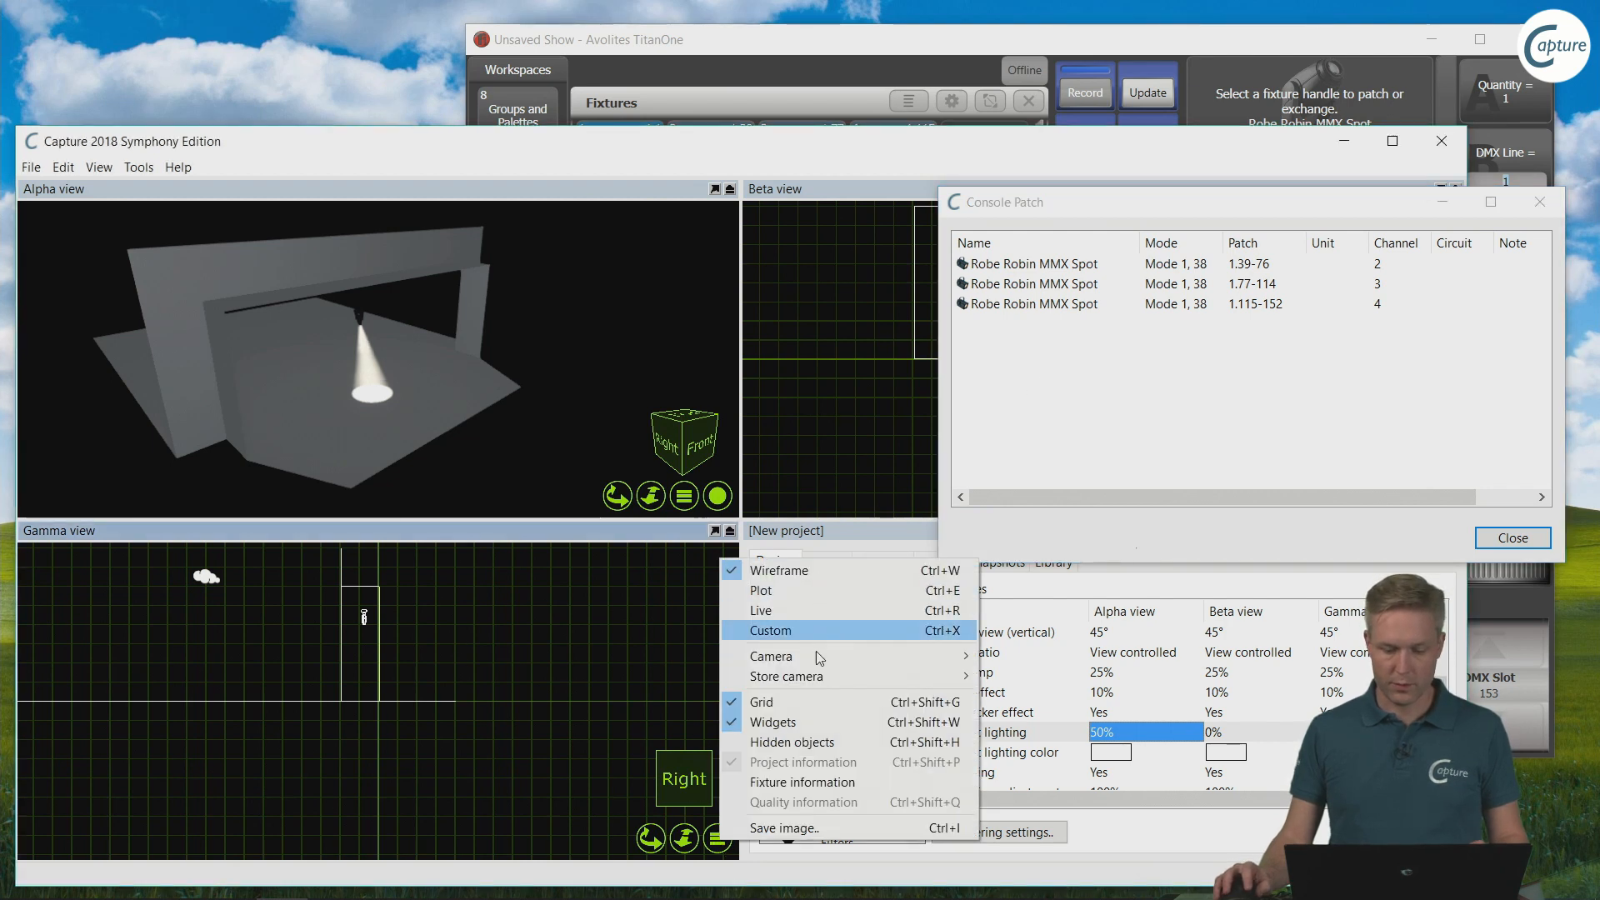
mouse_move(817, 656)
left_click(1002, 658)
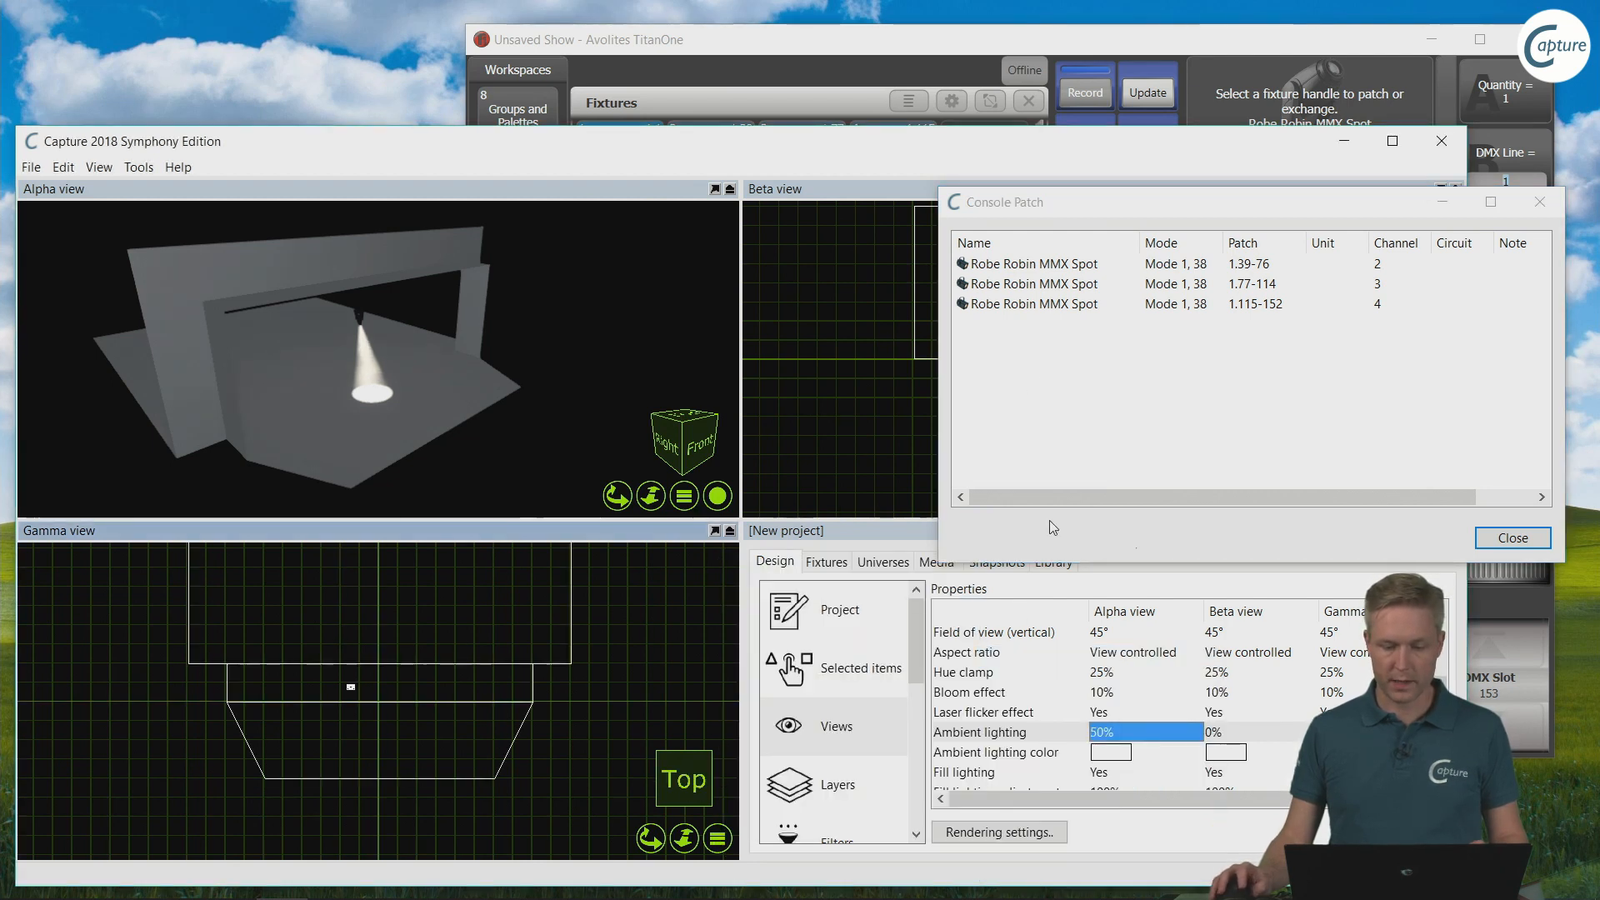
Step: Place all three Robe Robin MMX Spots from the Console Patch list into the Gamma view, in line beside the existing fixture
left_click(1105, 264)
left_click(1074, 305, "shift")
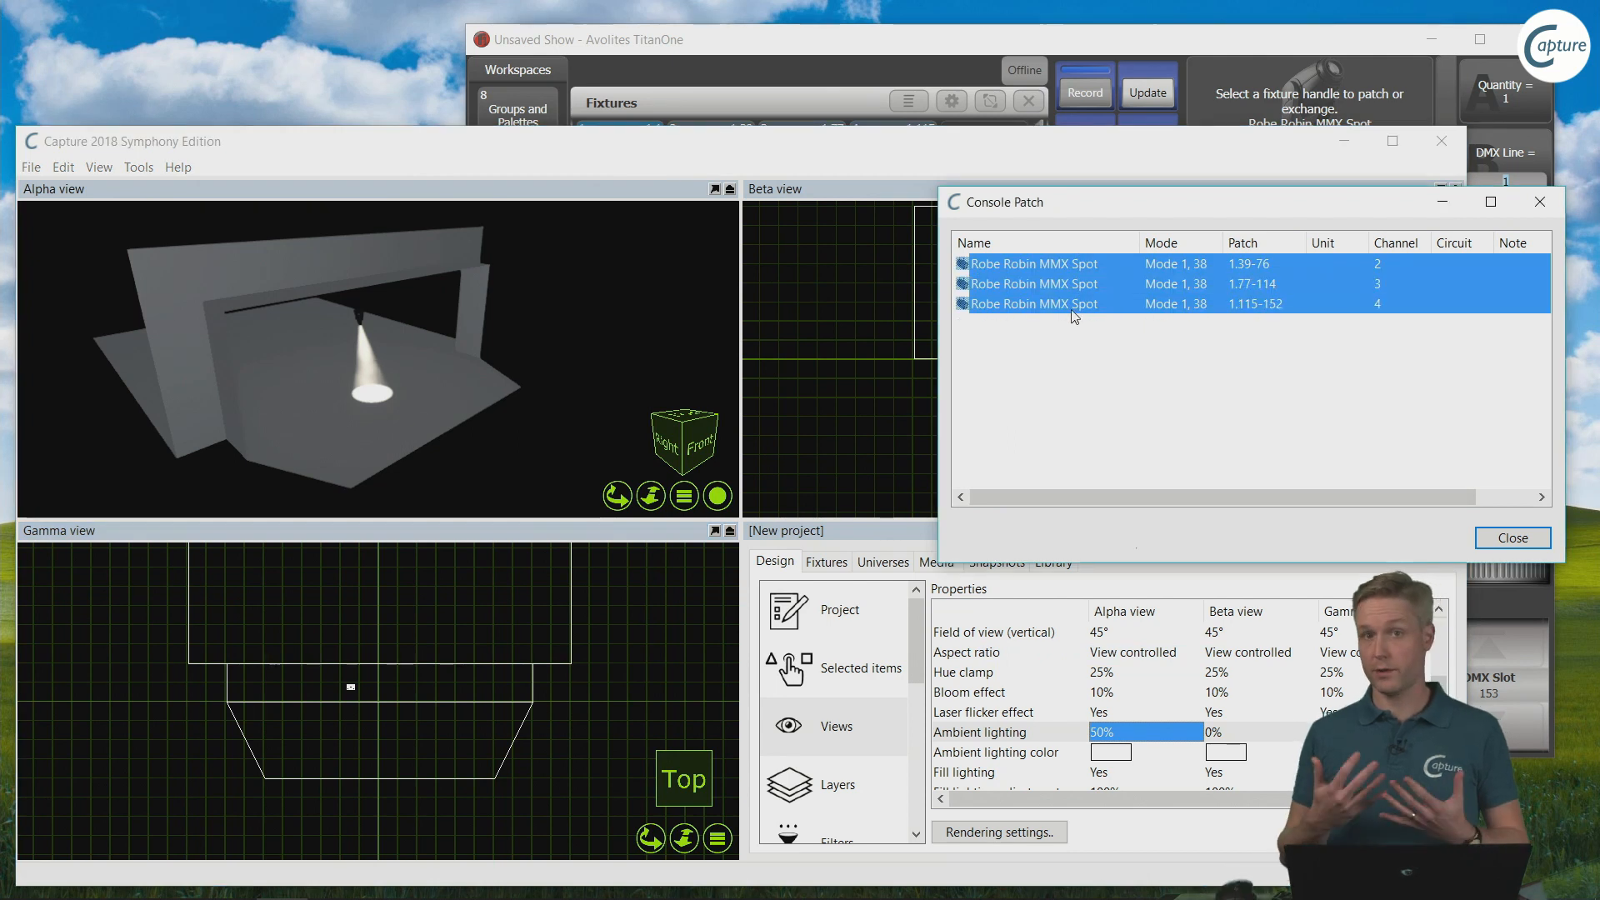
left_click_drag(1054, 286, 383, 683)
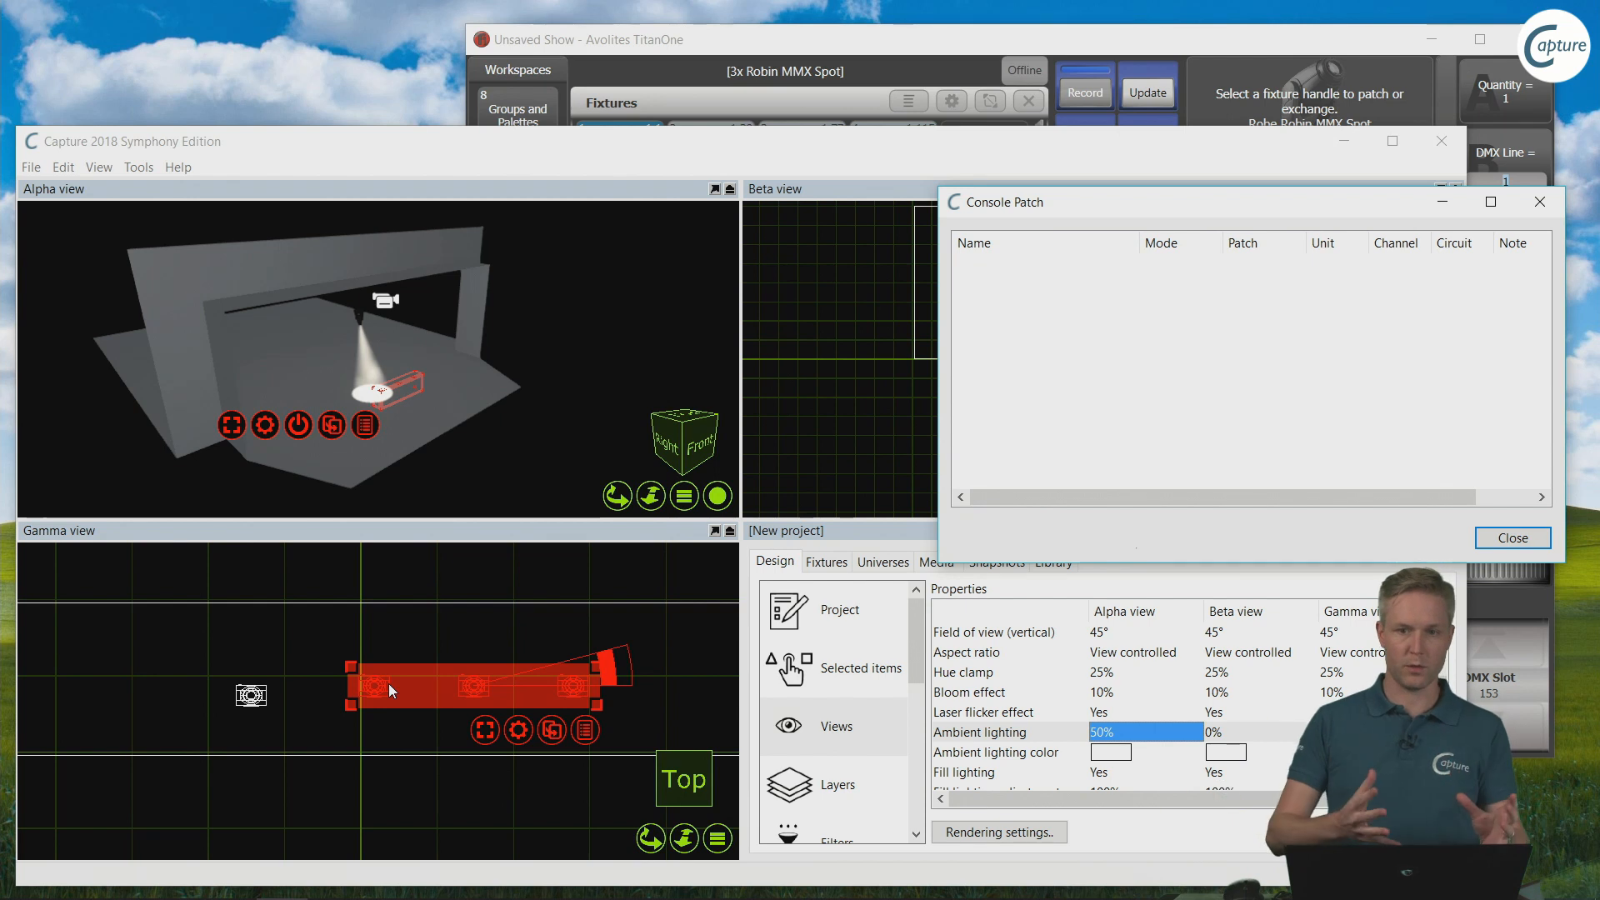
left_click_drag(374, 685, 357, 697)
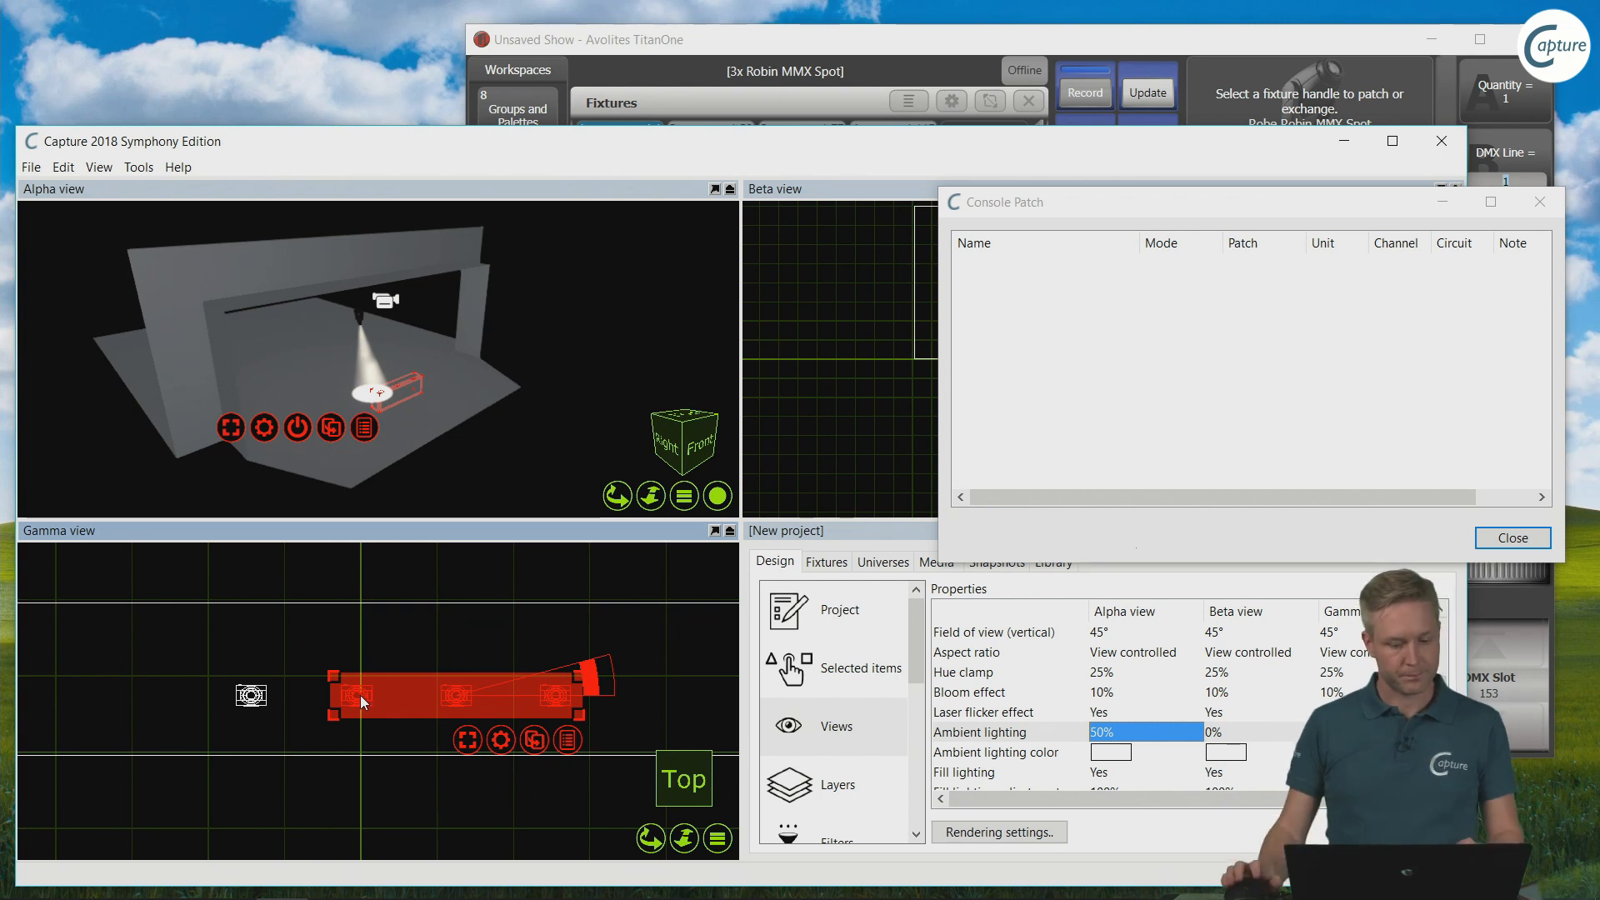
Step: Select all four MMX Spots in the Gamma view and spread them evenly
scroll(391, 686, "down", 3)
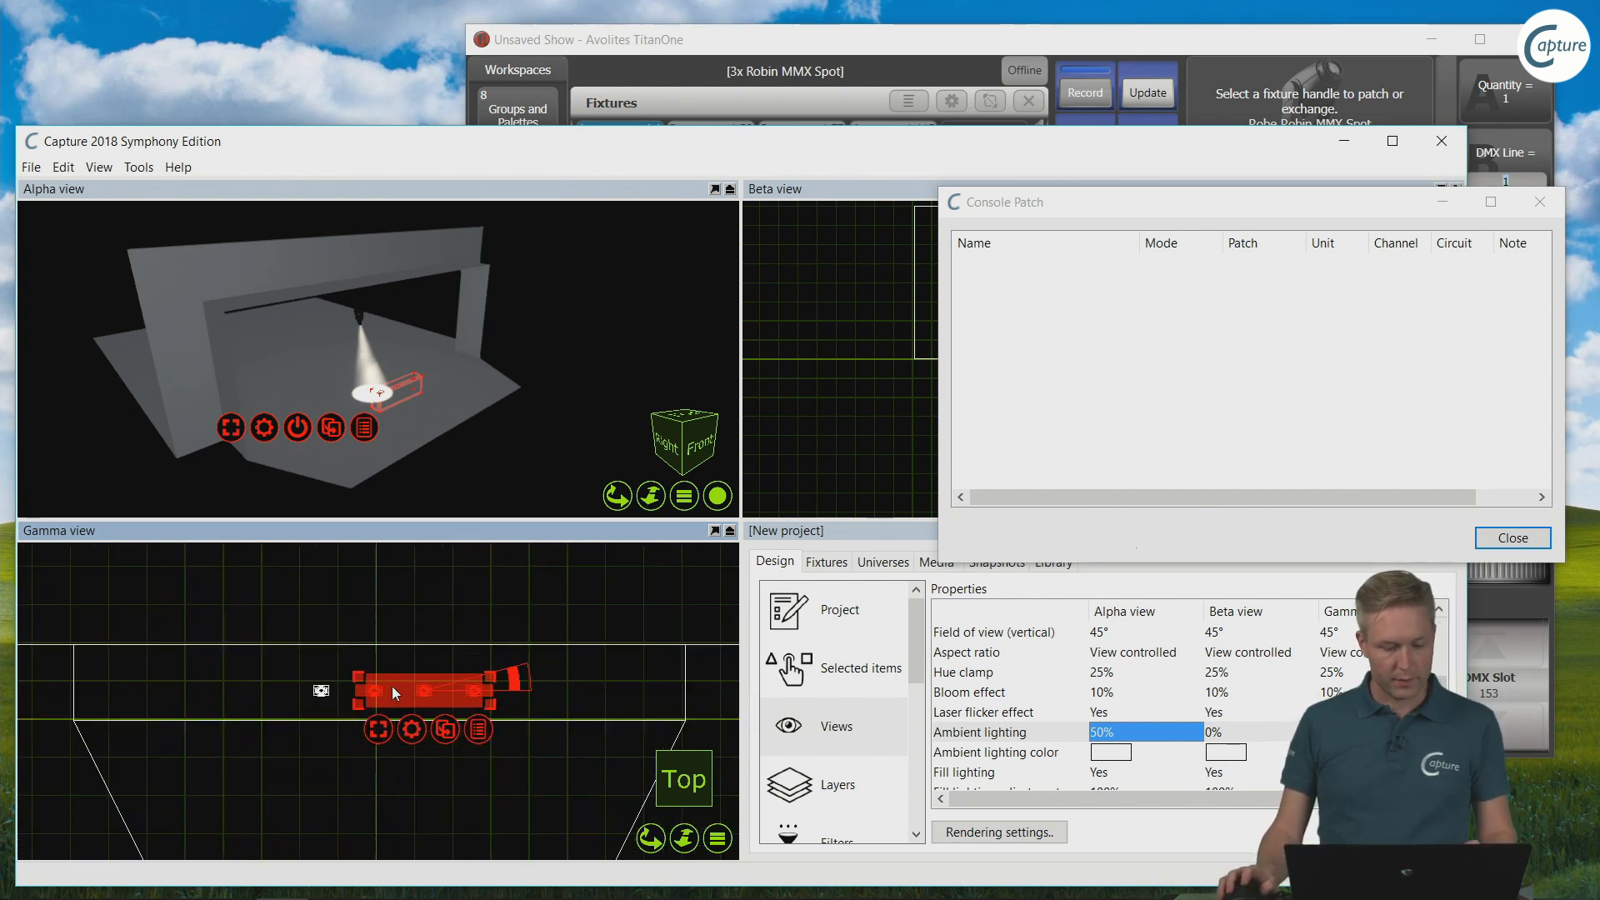
left_click_drag(278, 659, 590, 755)
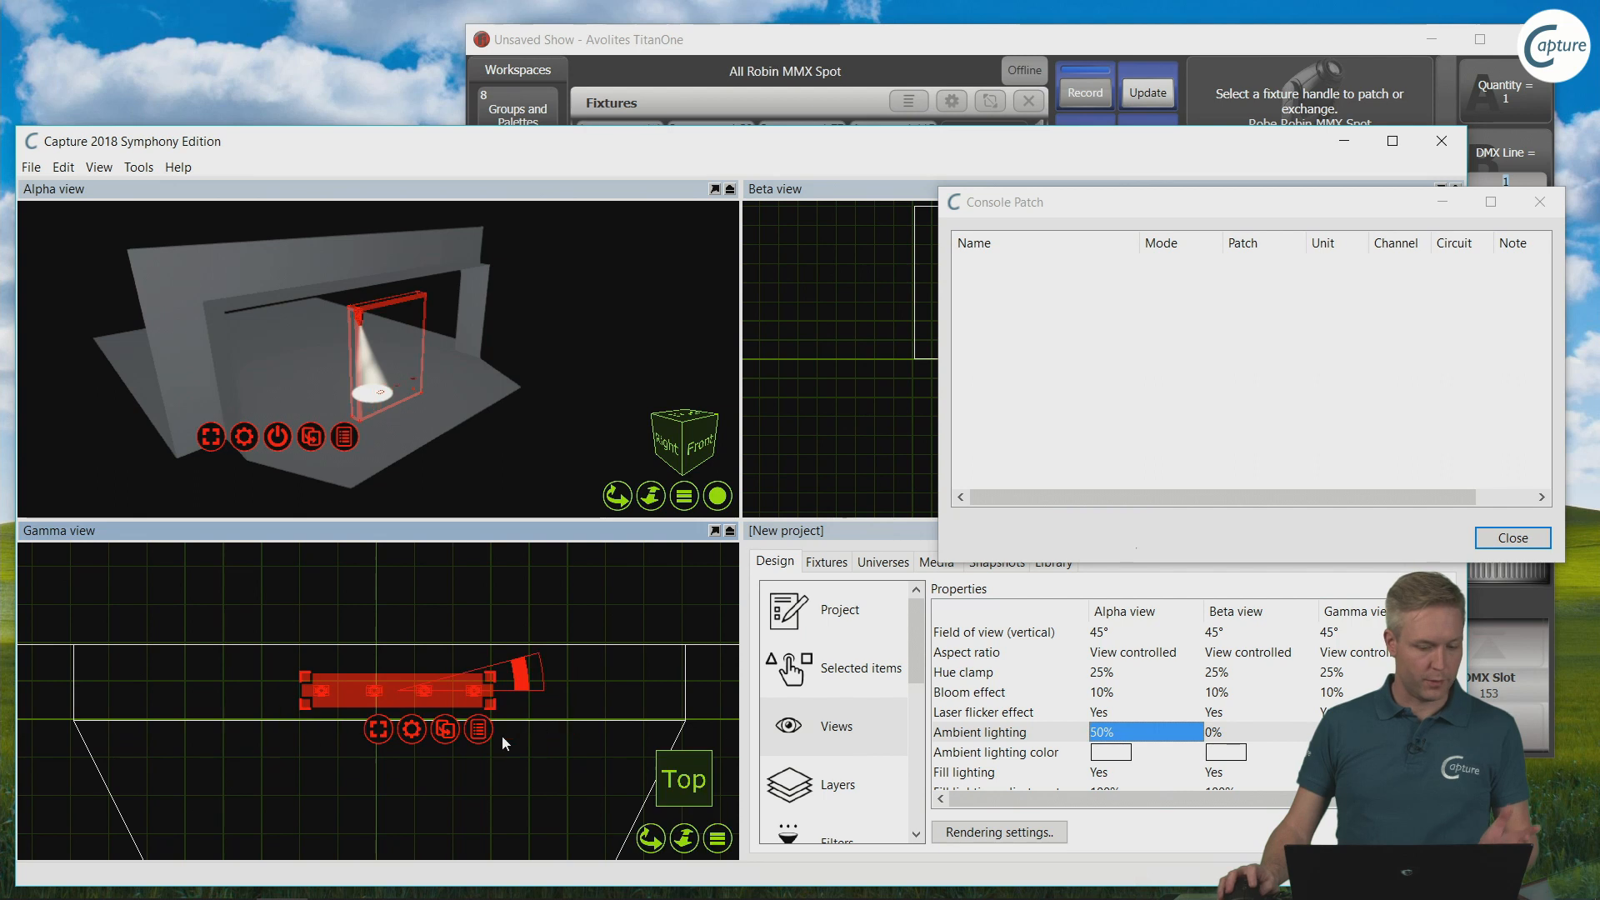
right_click(415, 735)
left_click(522, 648)
left_click(544, 648)
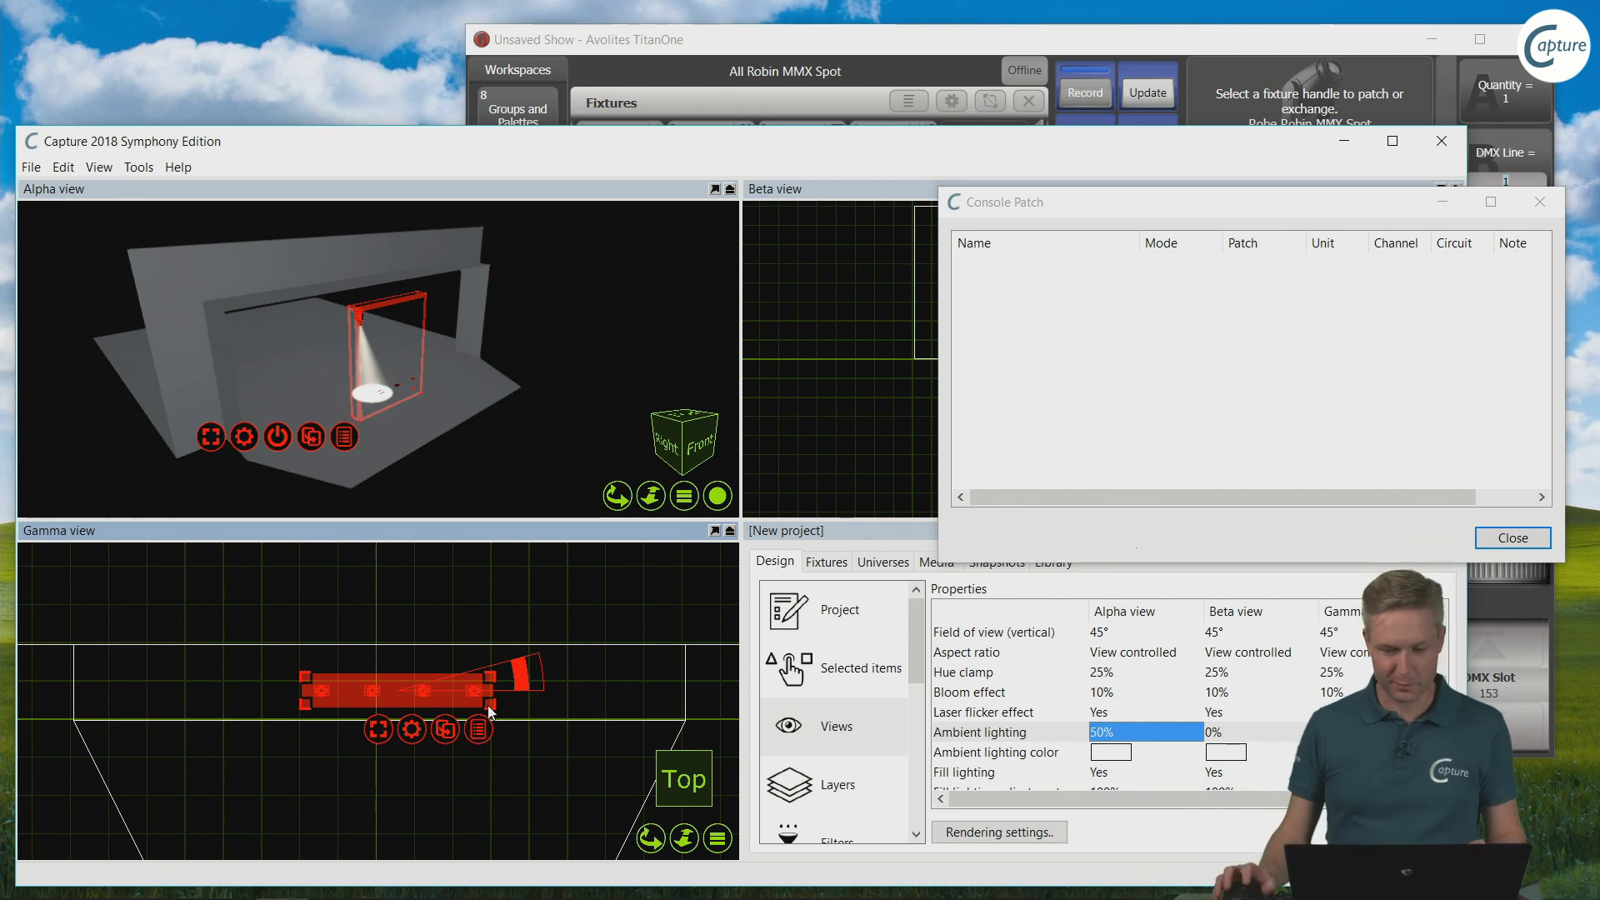
Step: Align the four MMX Spots to Horizontal top in the Beta view and centre the row just below the proscenium opening's upper edge
left_click(1550, 210)
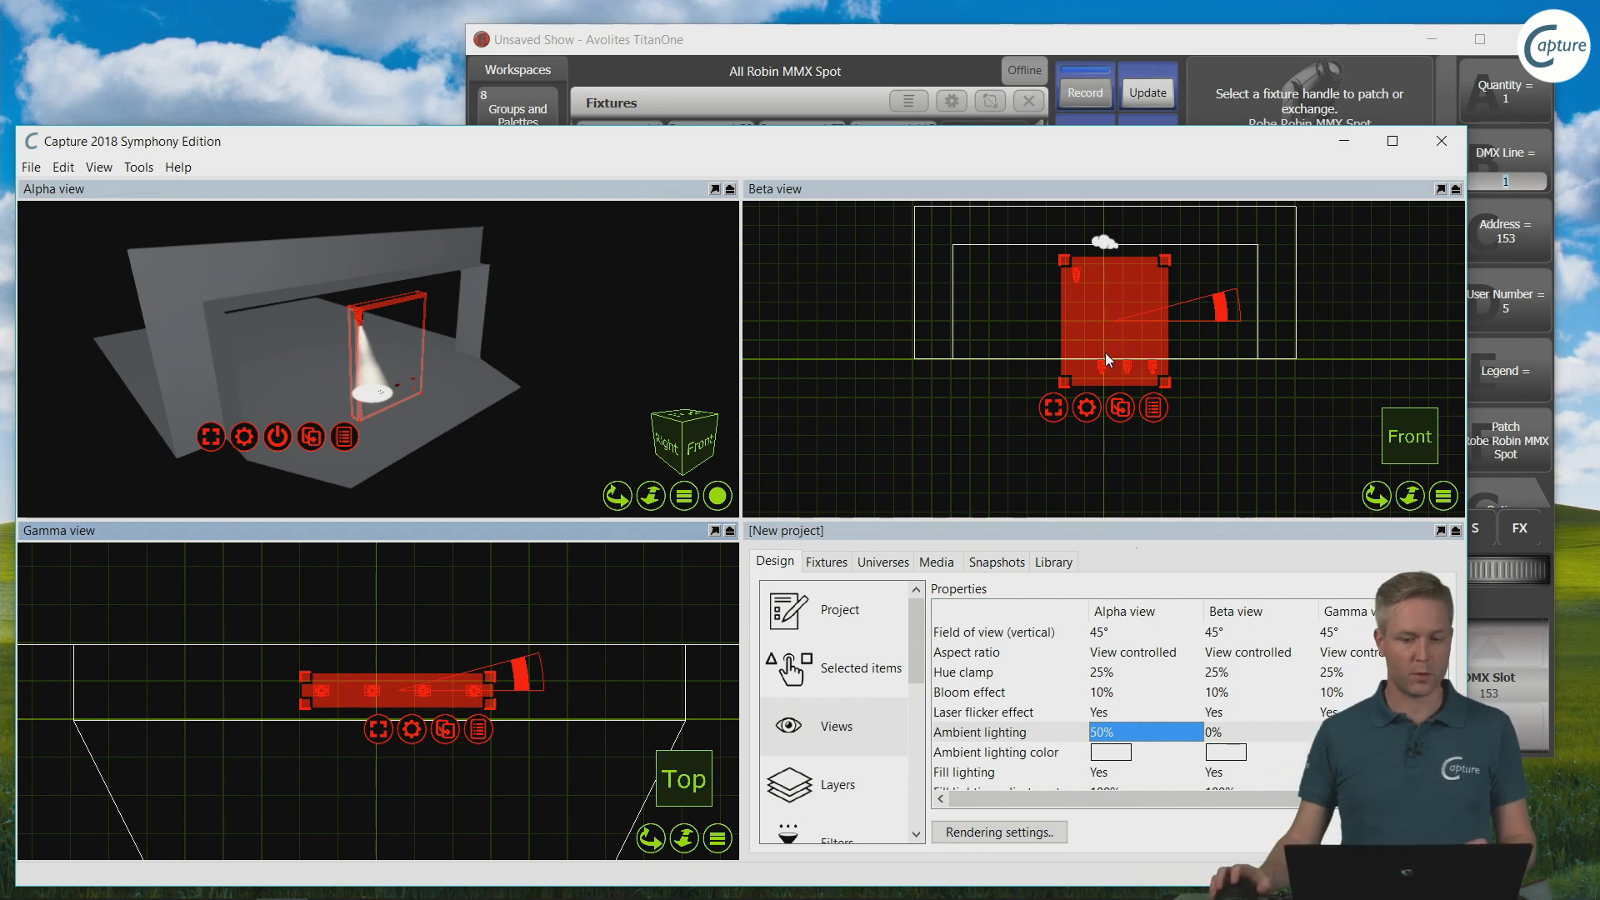
right_click(1081, 411)
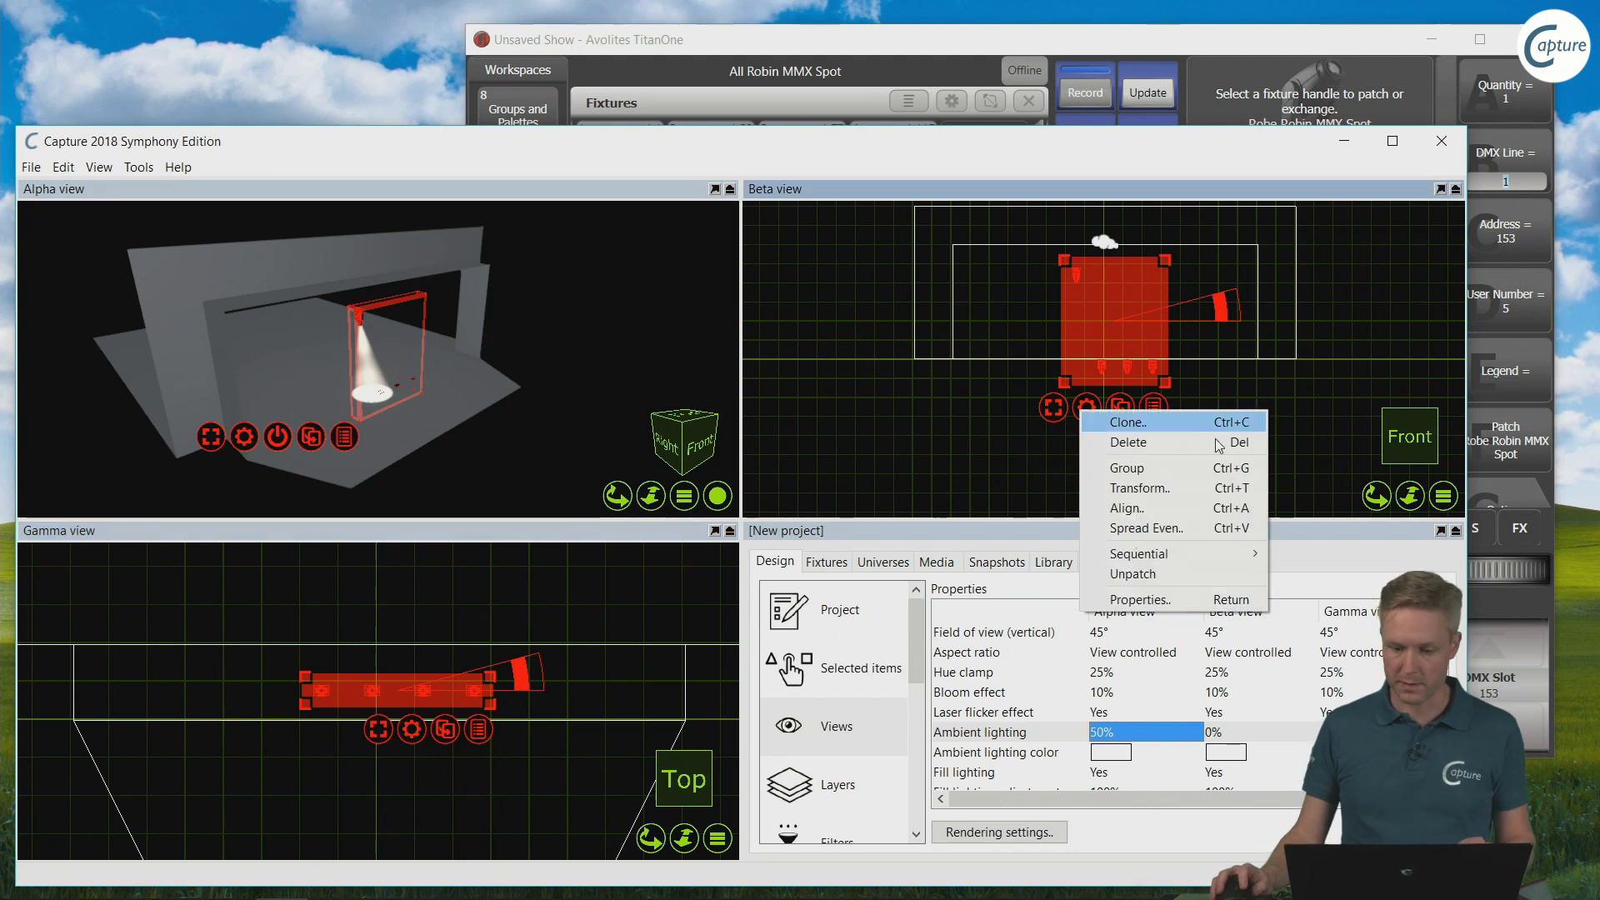
left_click(1216, 508)
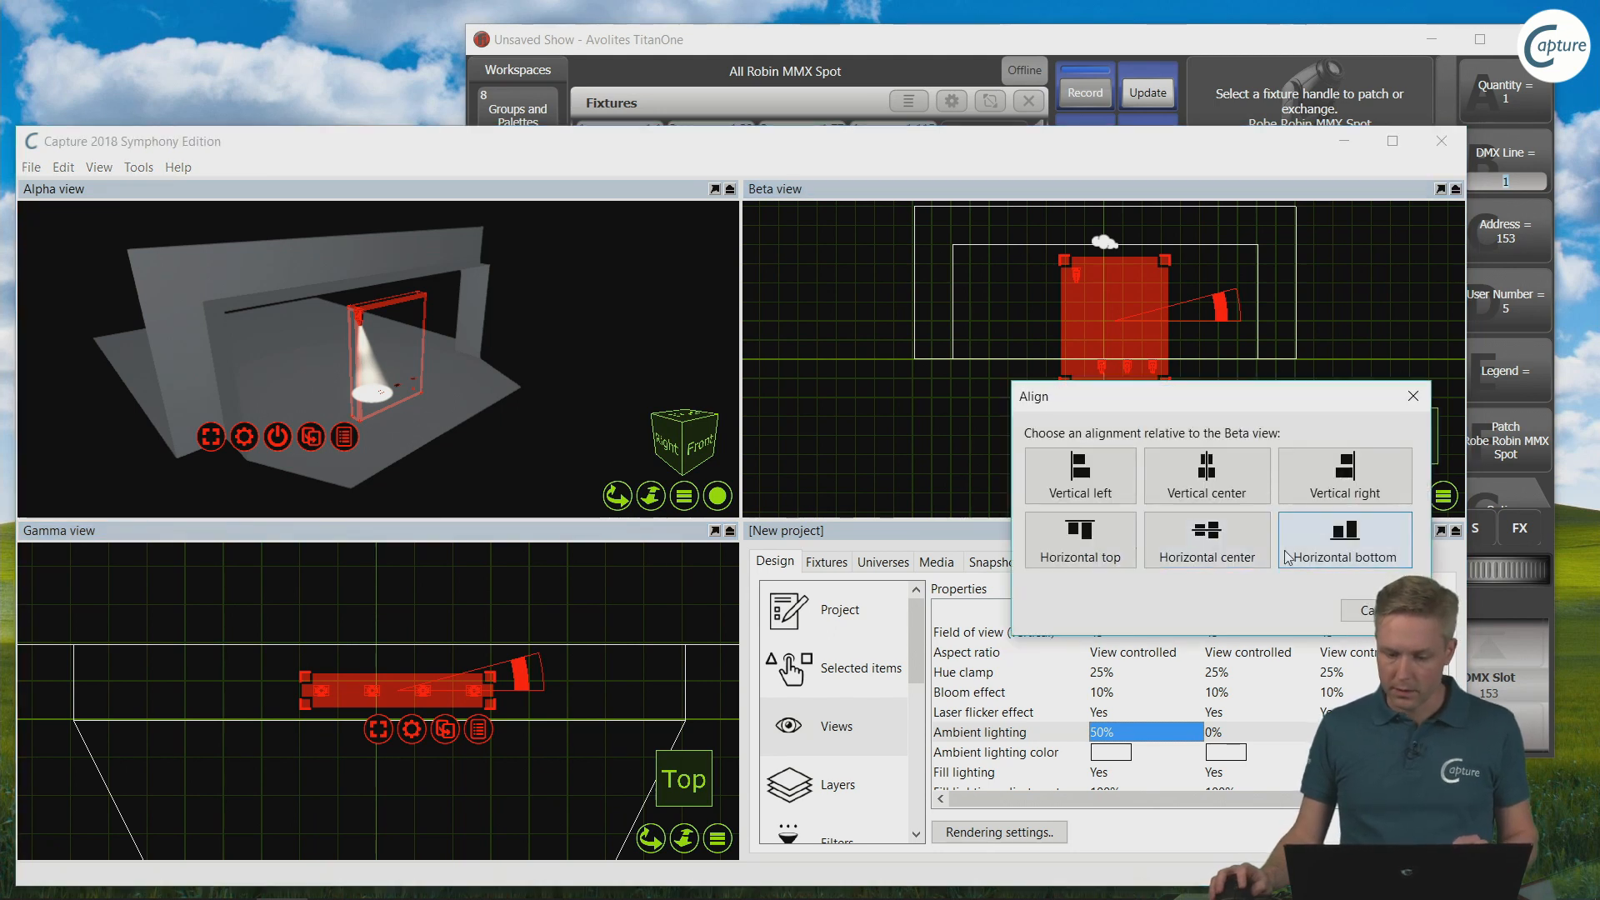
left_click(1074, 537)
mouse_move(1067, 288)
left_mouse_down()
mouse_move(1009, 289)
mouse_move(1093, 278)
left_mouse_up()
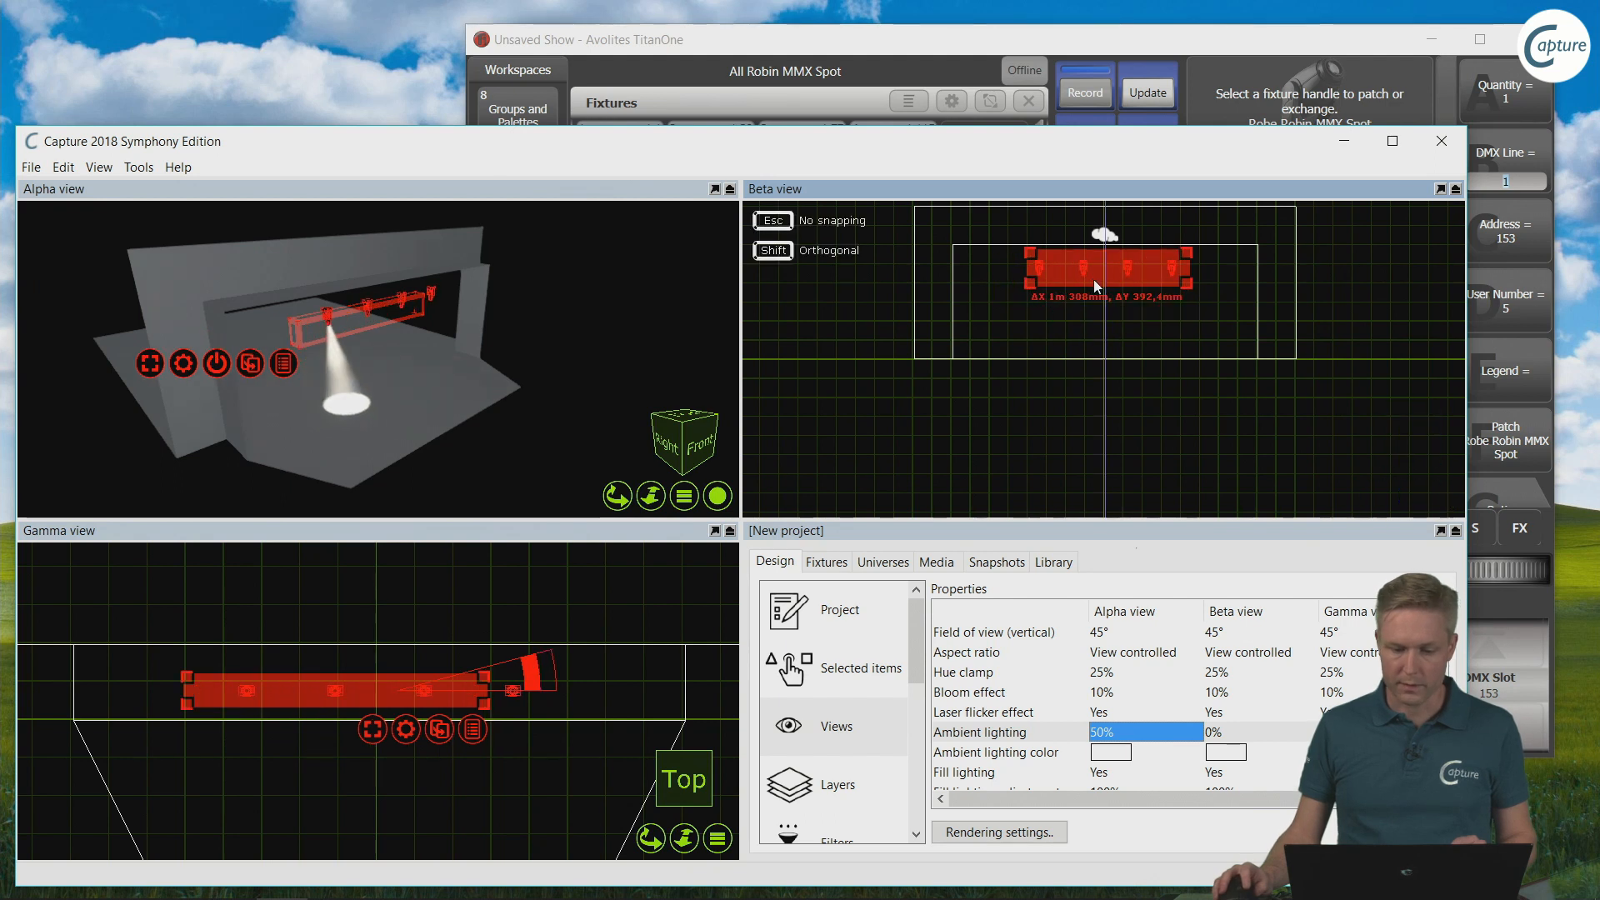
left_click(1005, 319)
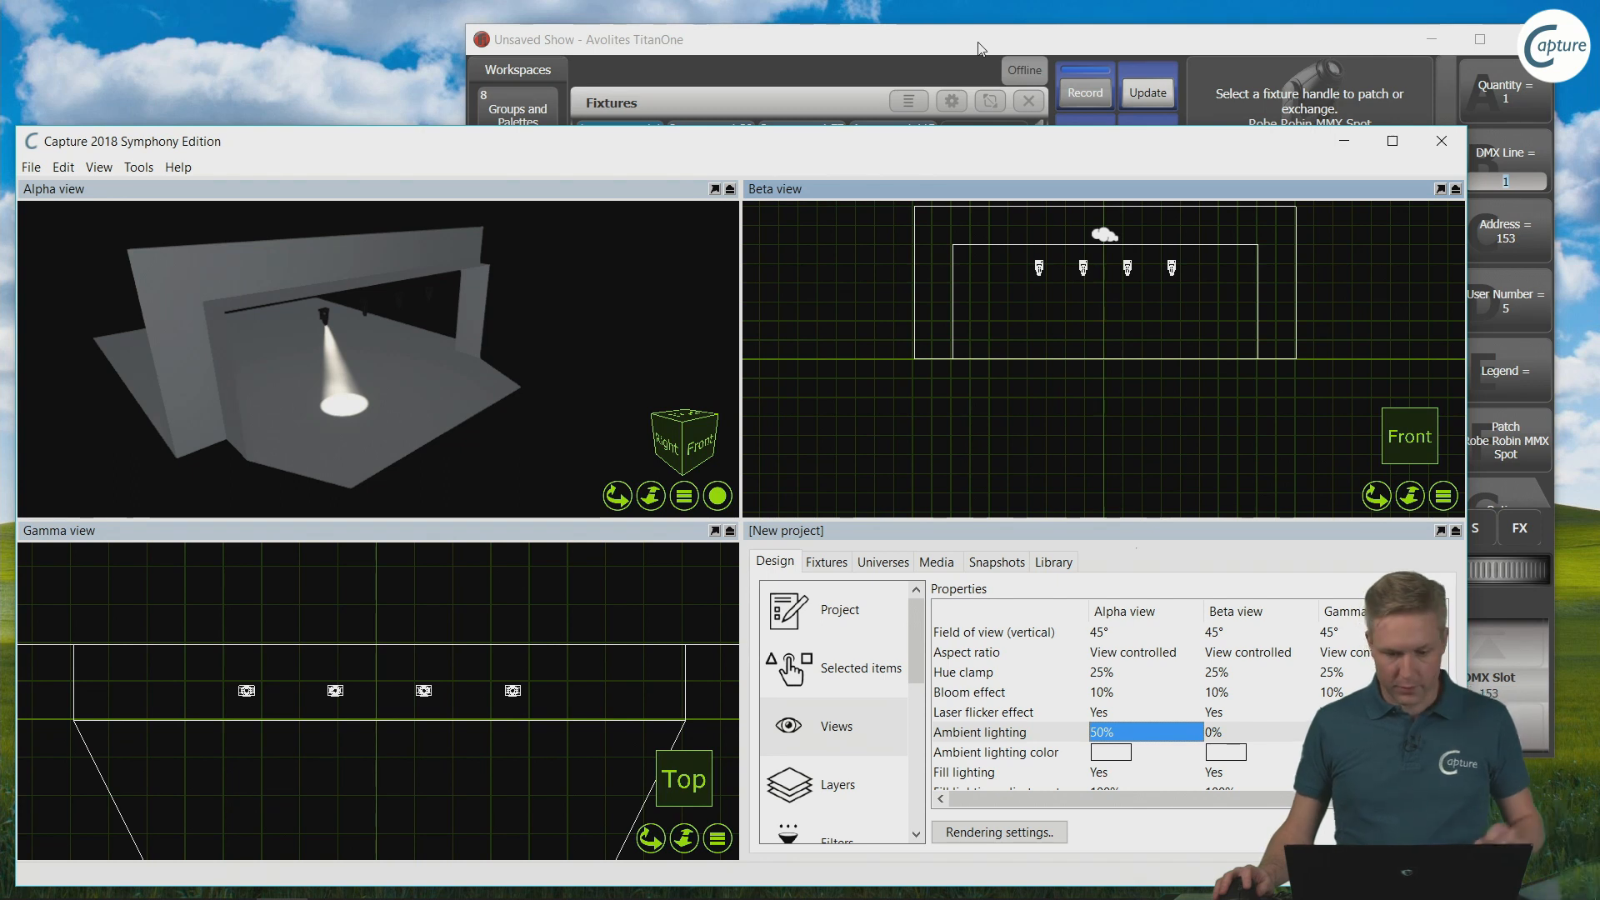
Step: Switch to TitanOne, leave patching, and set the Dimmer of all four MMX Spots to 100%
mouse_move(957, 37)
left_mouse_down()
mouse_move(1085, 35)
mouse_move(973, 54)
left_mouse_up()
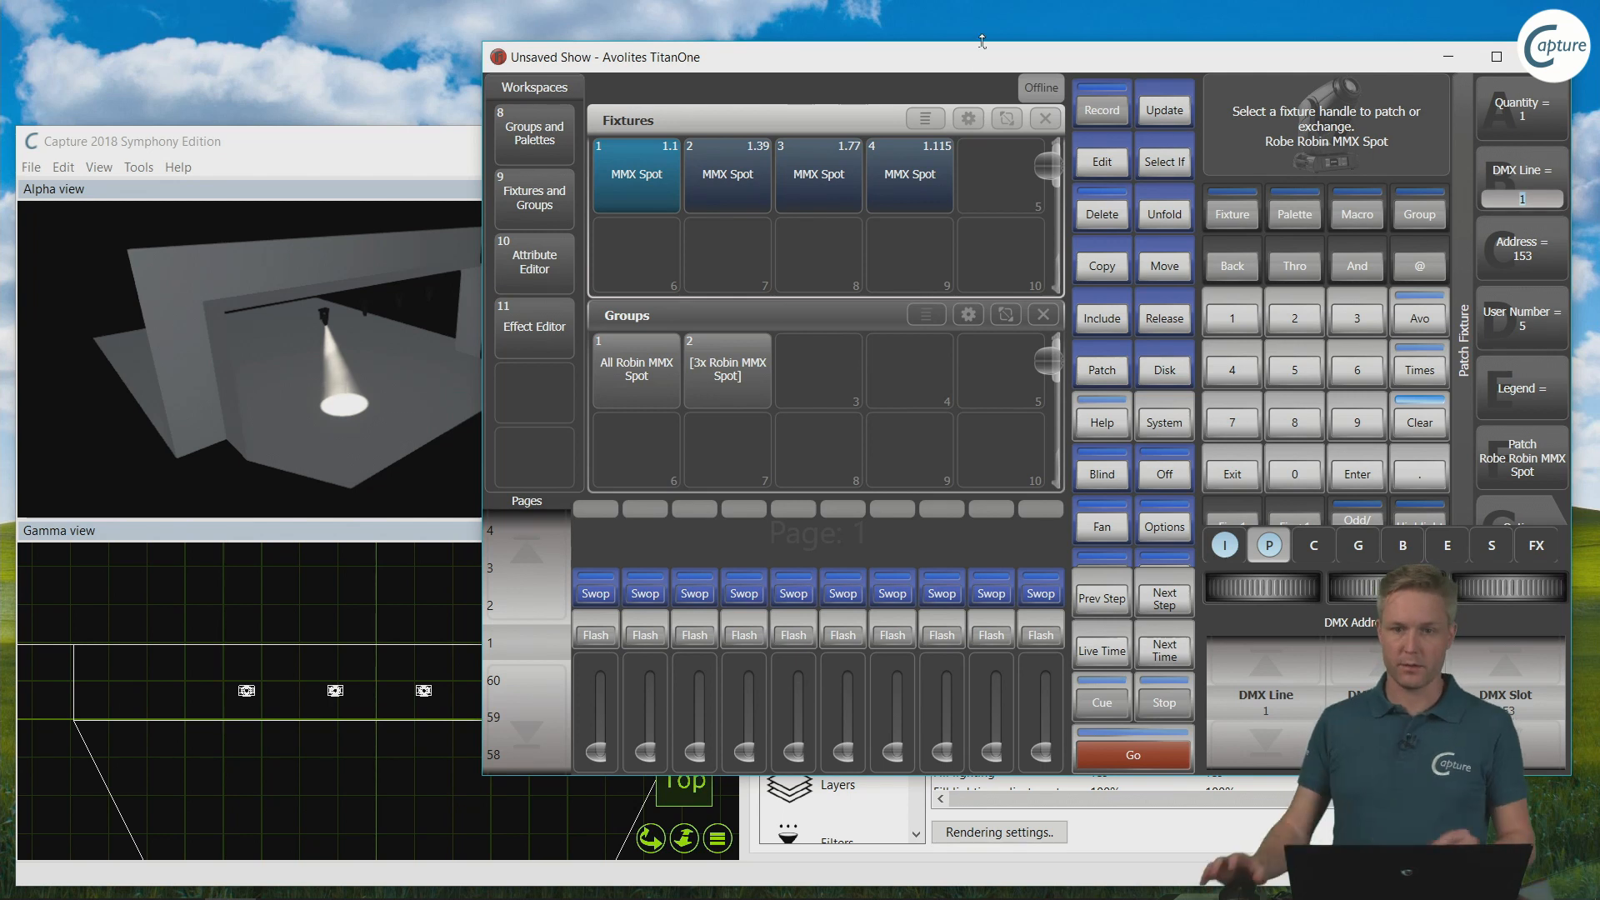
left_click(1235, 480)
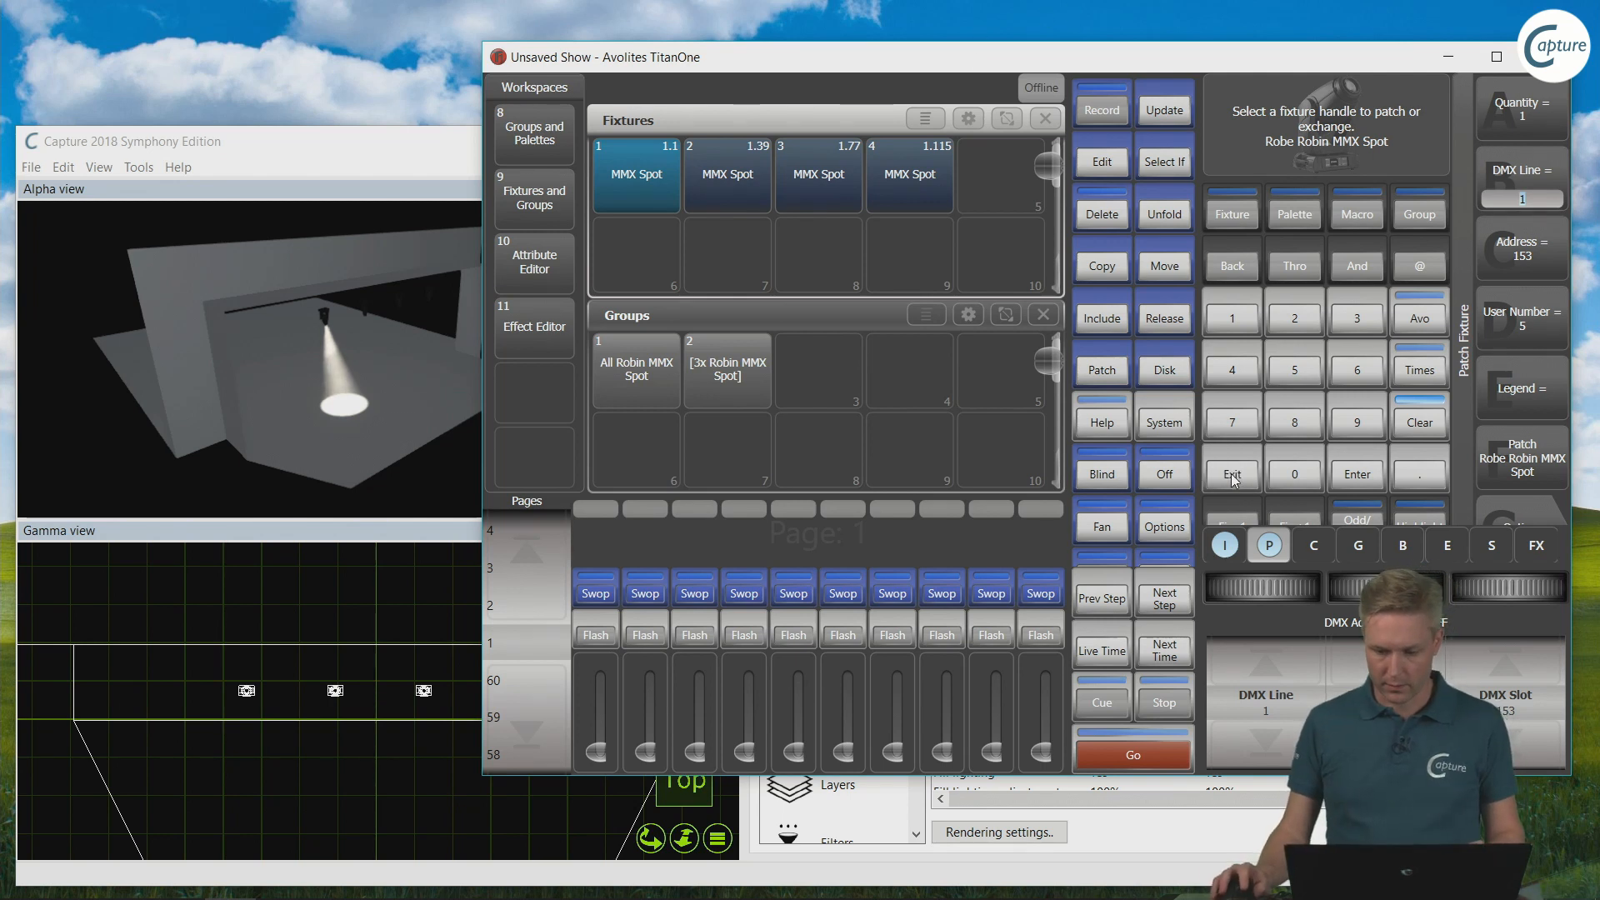
left_click(1235, 480)
left_click(1234, 480)
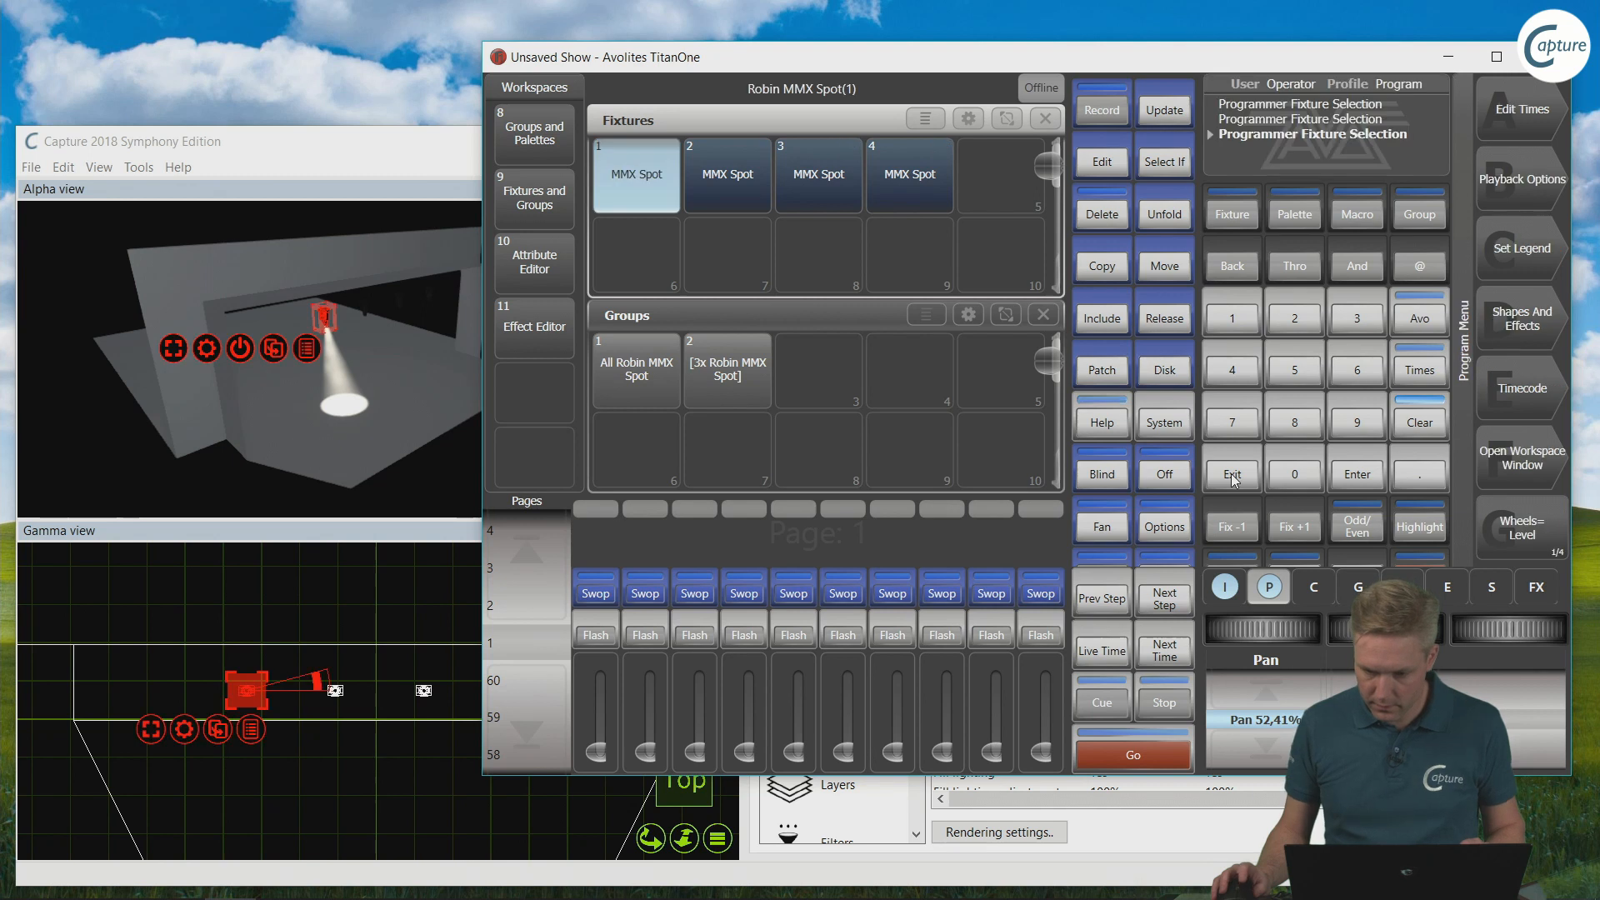
left_click_drag(683, 179, 957, 211)
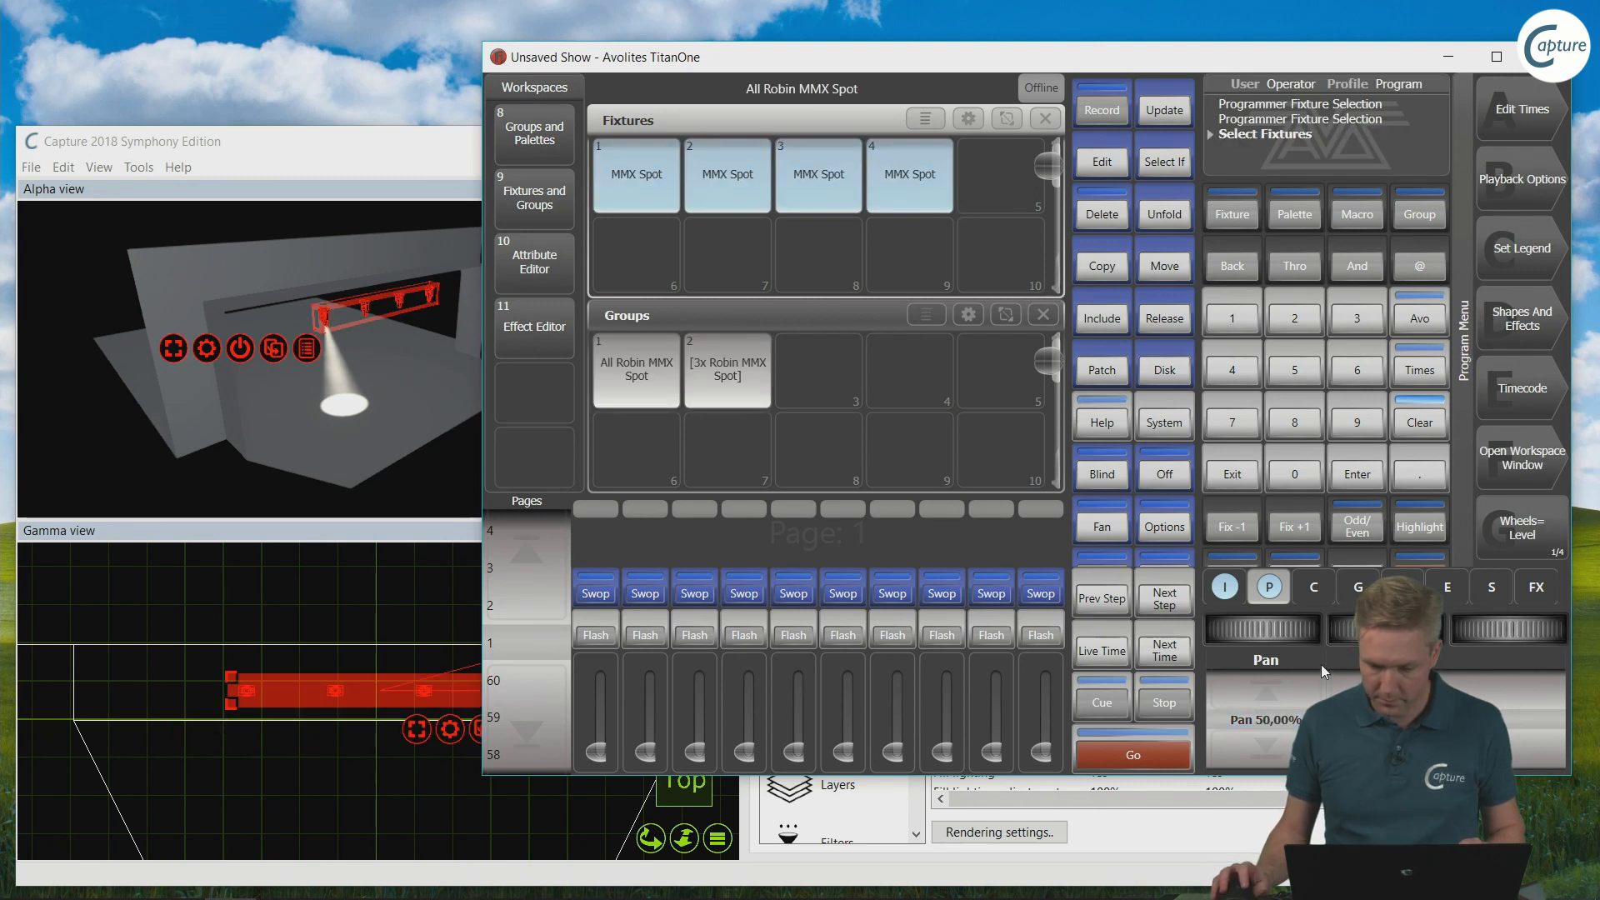
double_click(1261, 721)
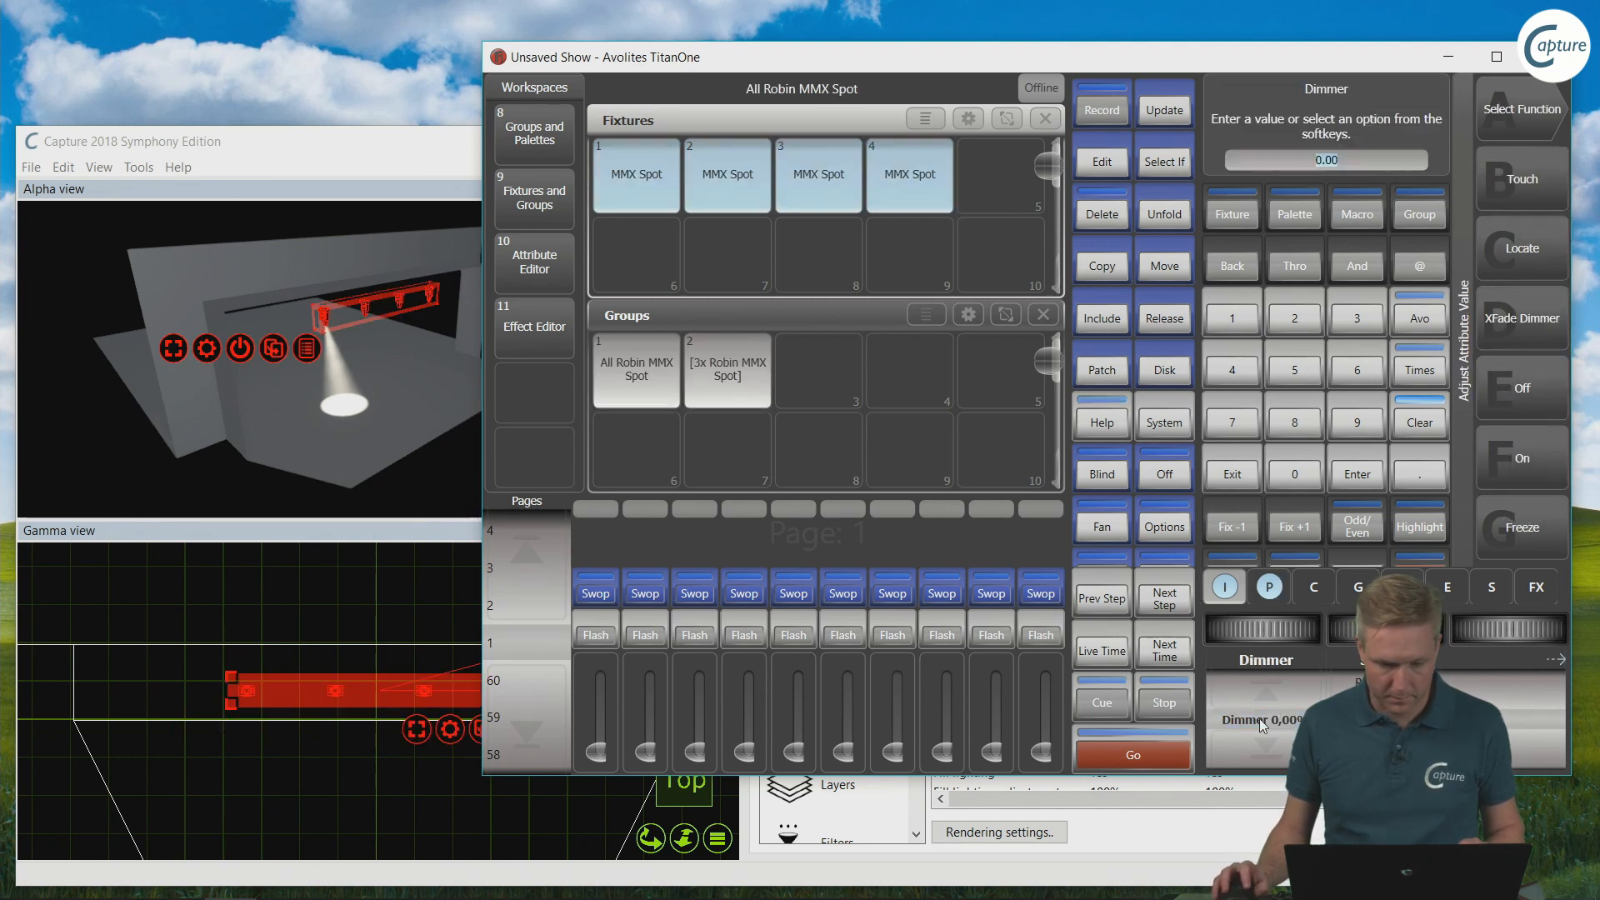
Step: Enlarge Capture's Alpha view to fill its window and arrange the Capture and TitanOne windows side by side
left_click_drag(703, 61, 828, 49)
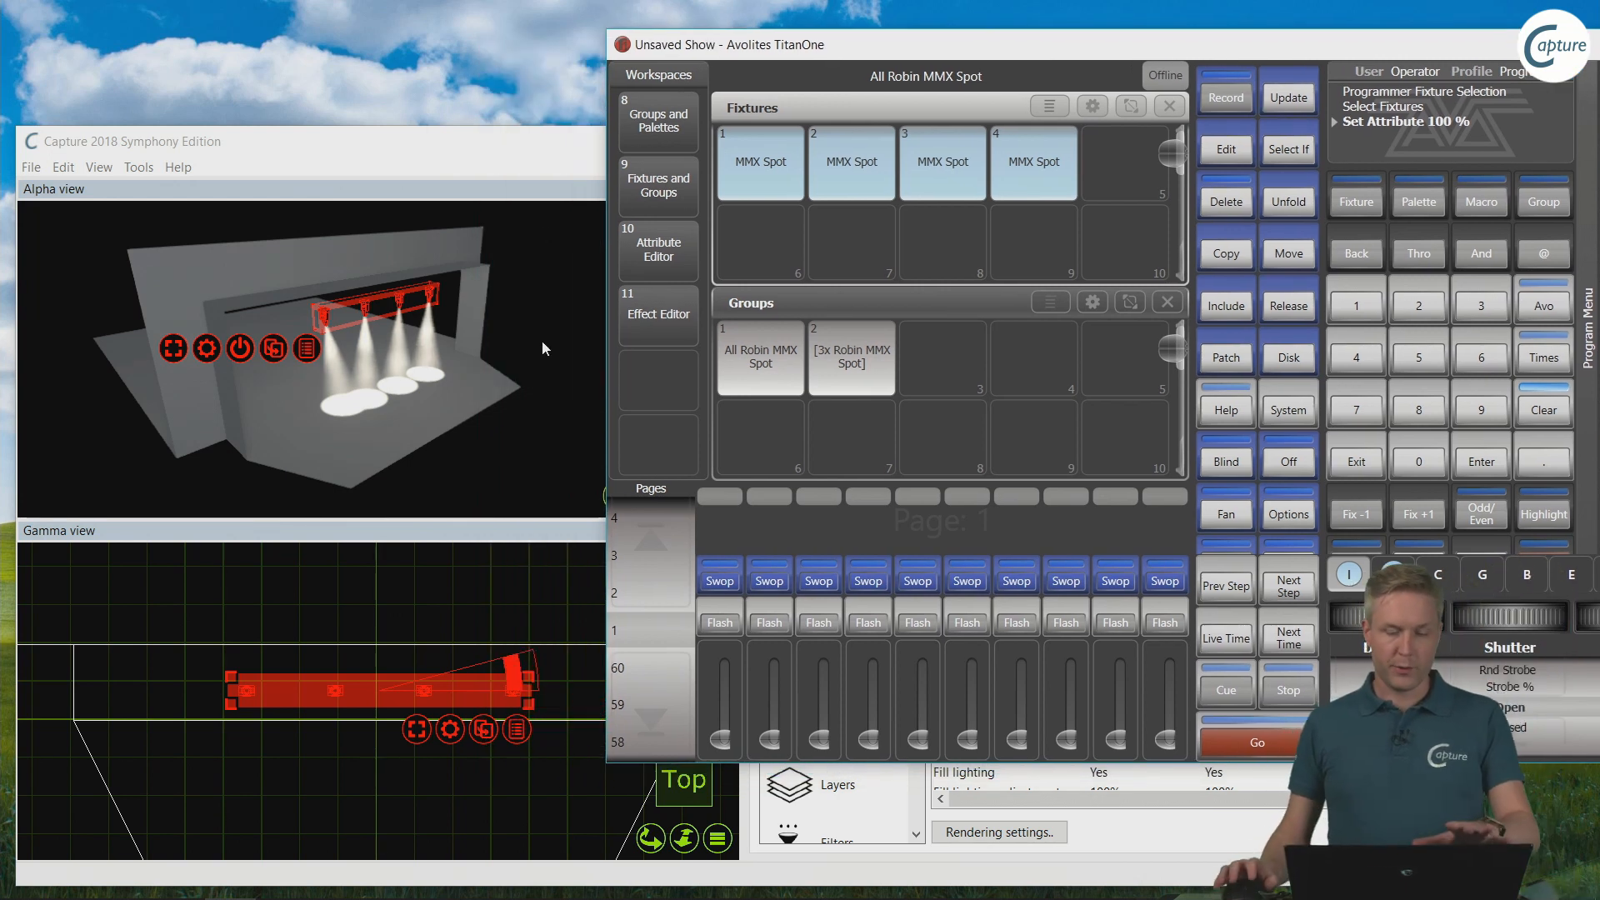
left_click(565, 313)
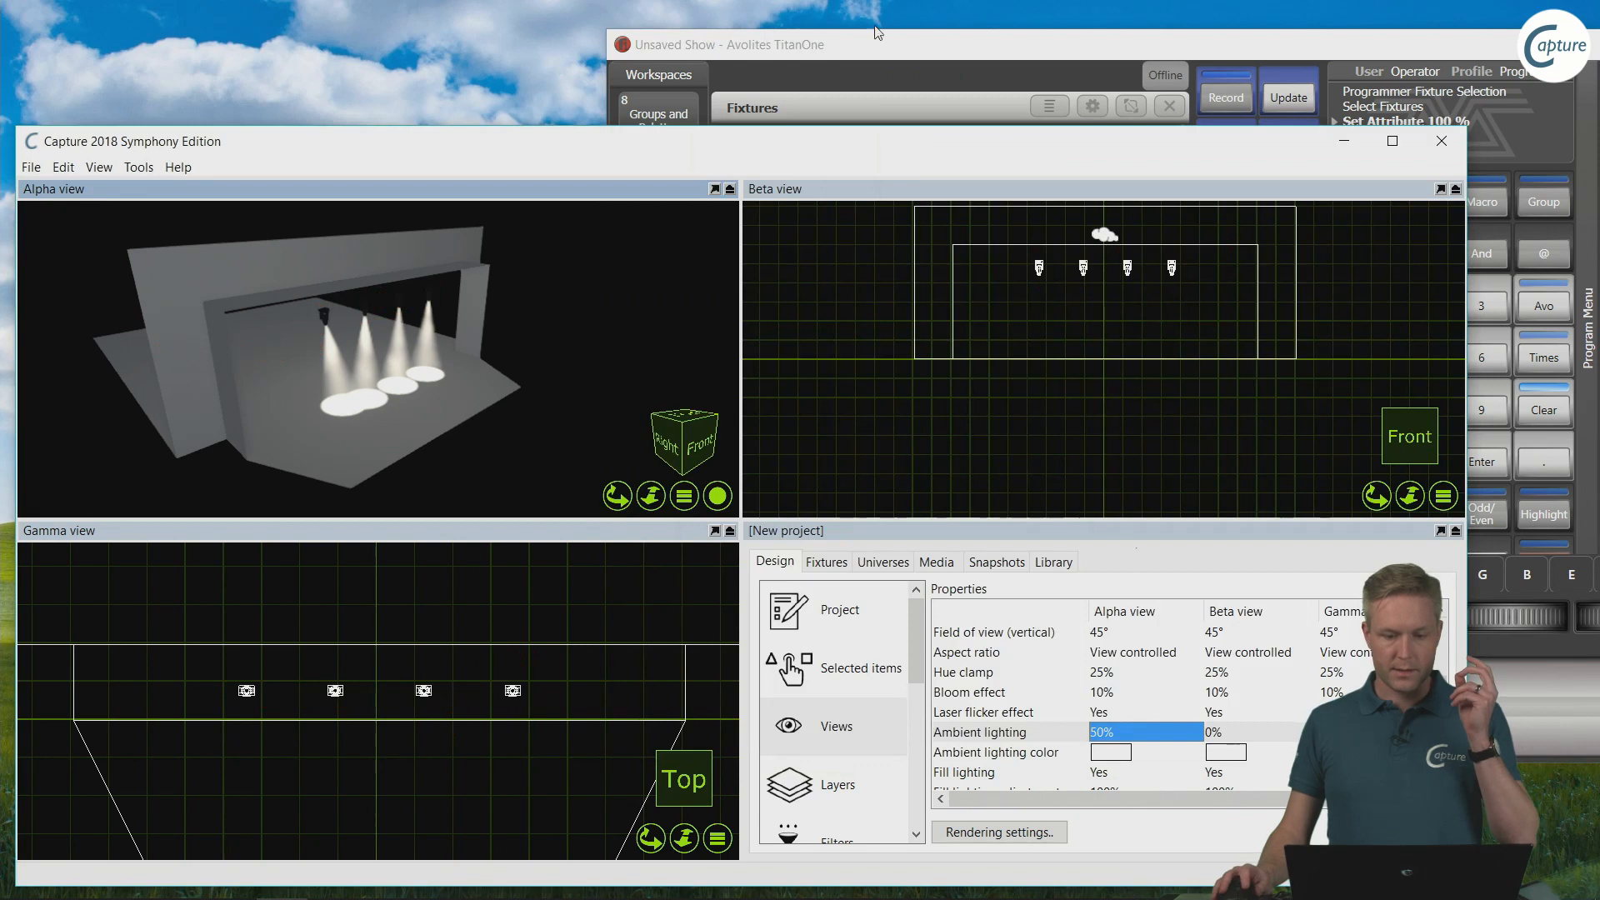
double_click(646, 192)
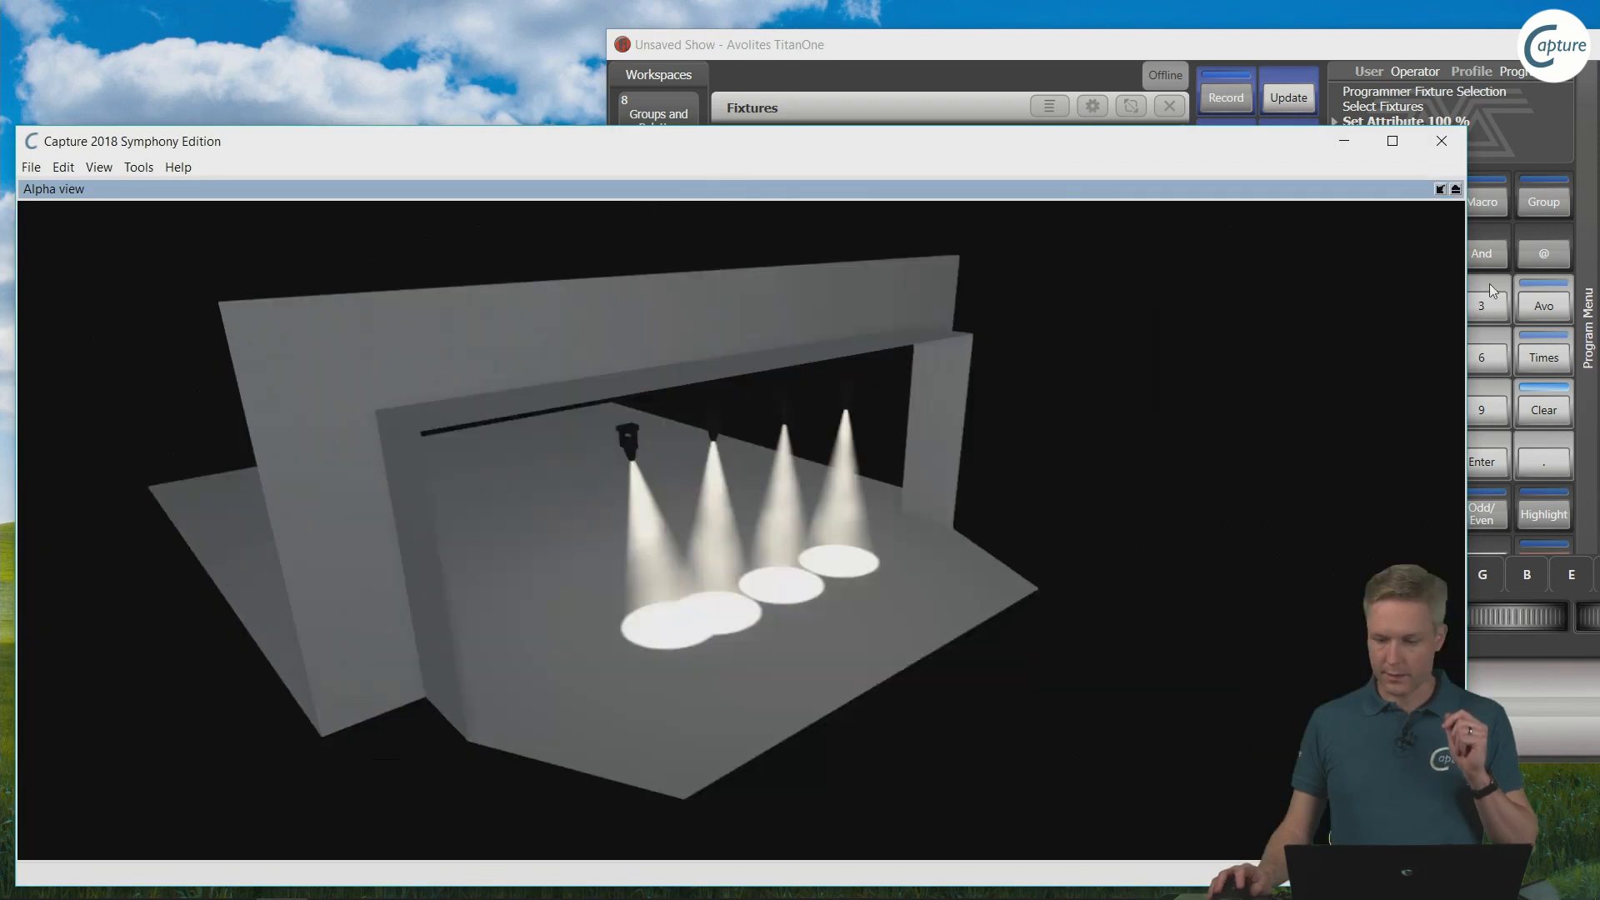
left_click_drag(1467, 288, 637, 327)
Step: Select MMX Spots 1, 3 and 4 in TitanOne, followed by spot 2 alone, to check the selection in Capture
left_click(784, 169)
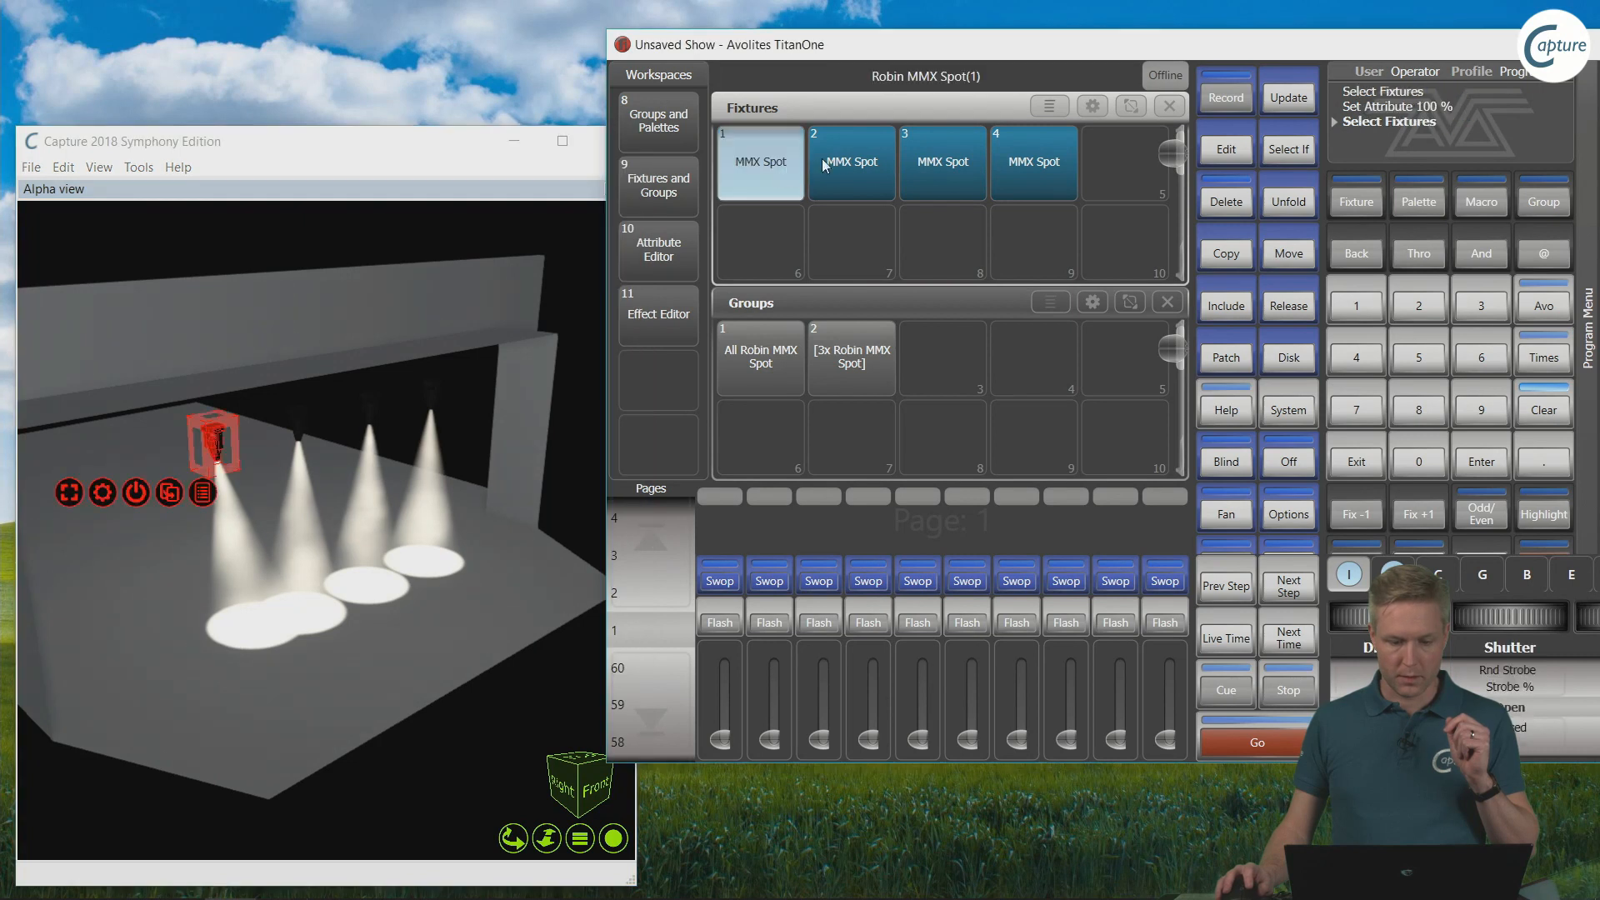
left_click(925, 156)
left_click(1021, 164)
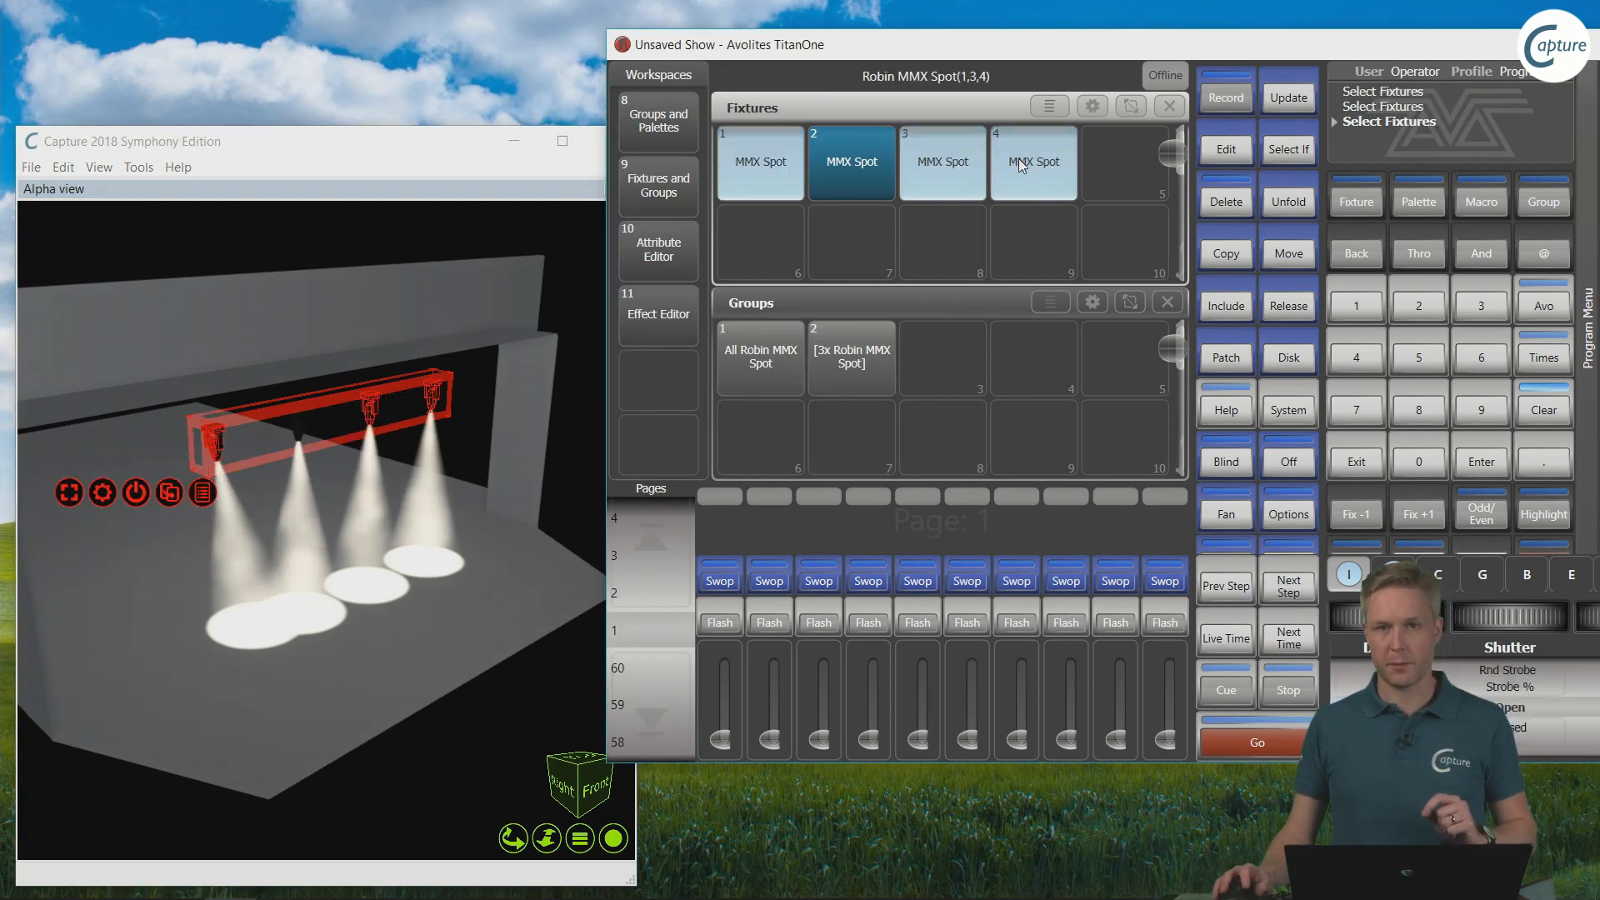
left_click(810, 169)
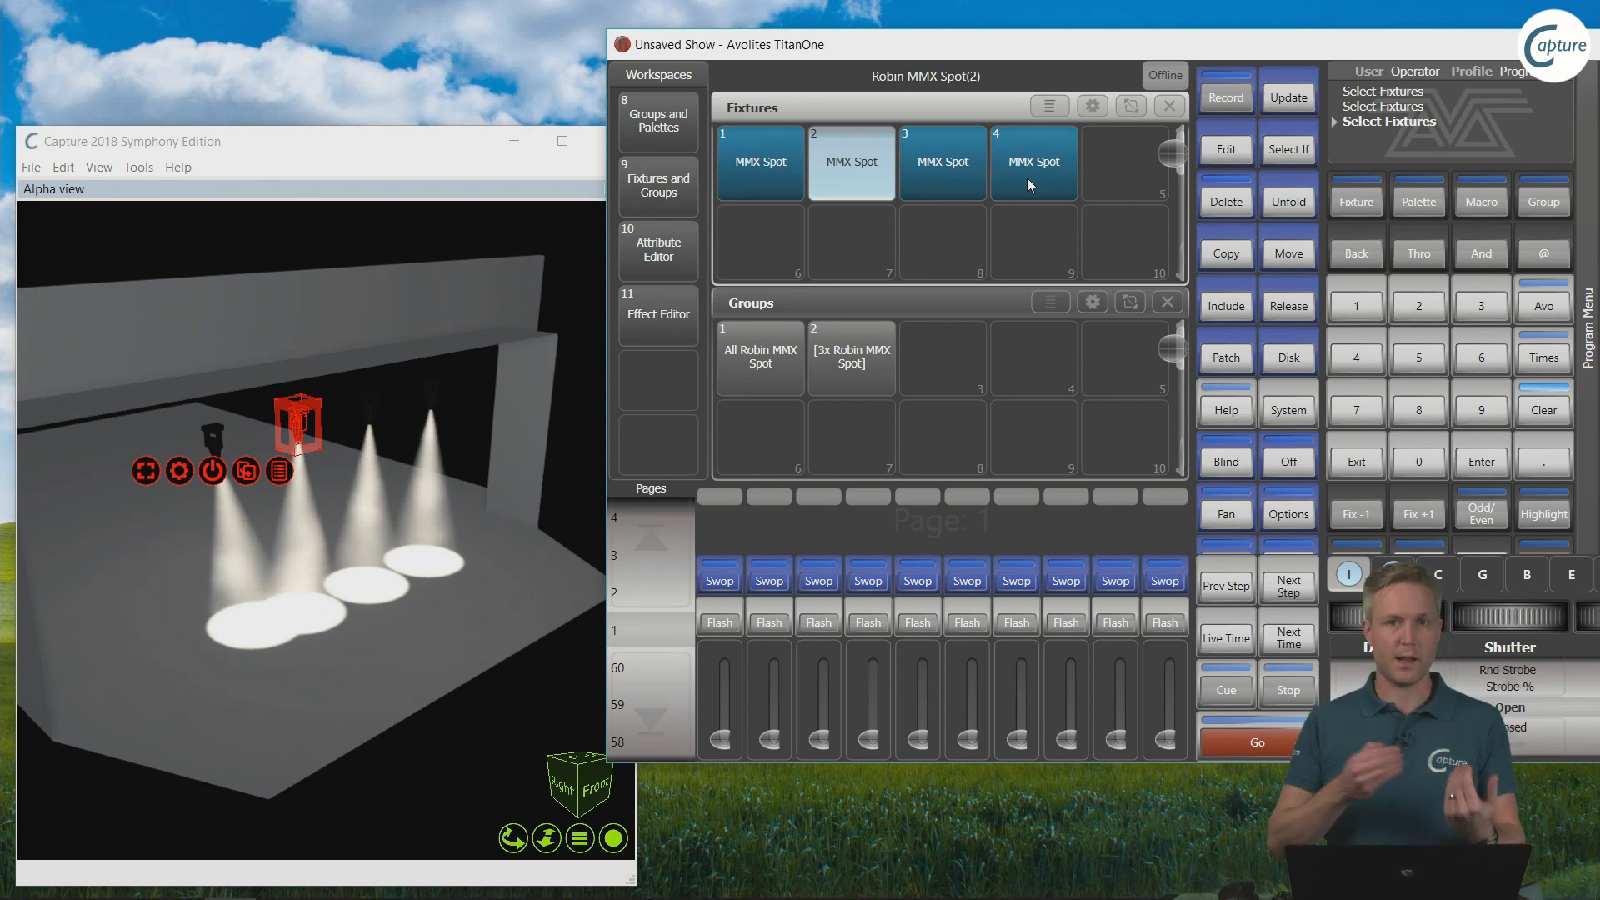
Step: Select individual MMX Spots in Capture's Alpha view, followed by spots 2 to 4 together, to check the selection in TitanOne
left_click(220, 453)
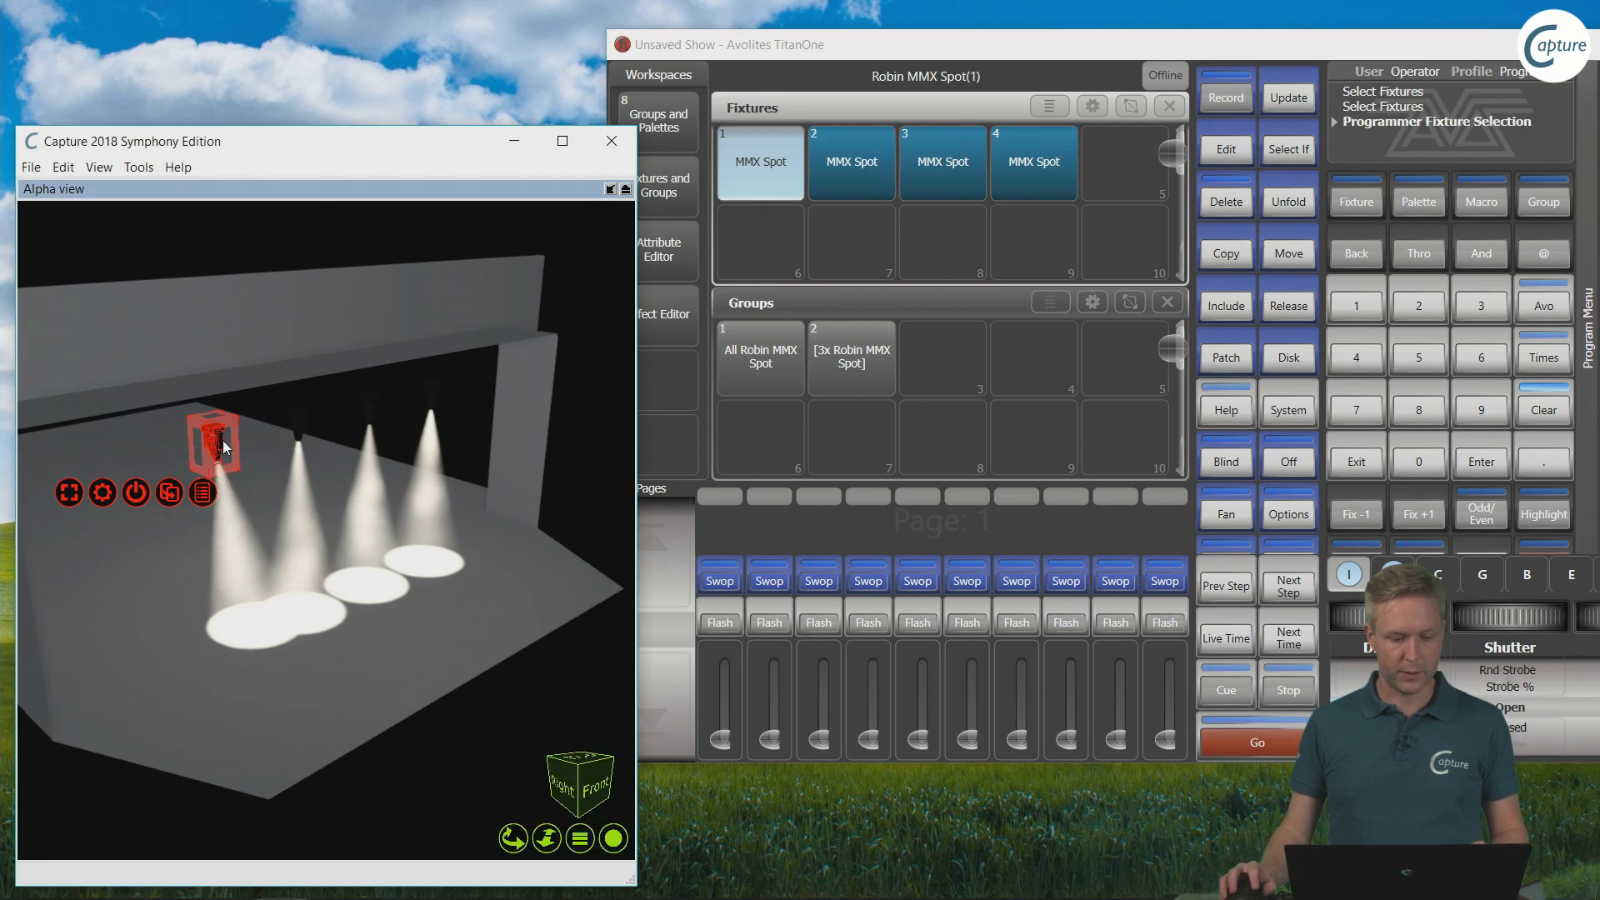
left_click(373, 410)
left_click(445, 399)
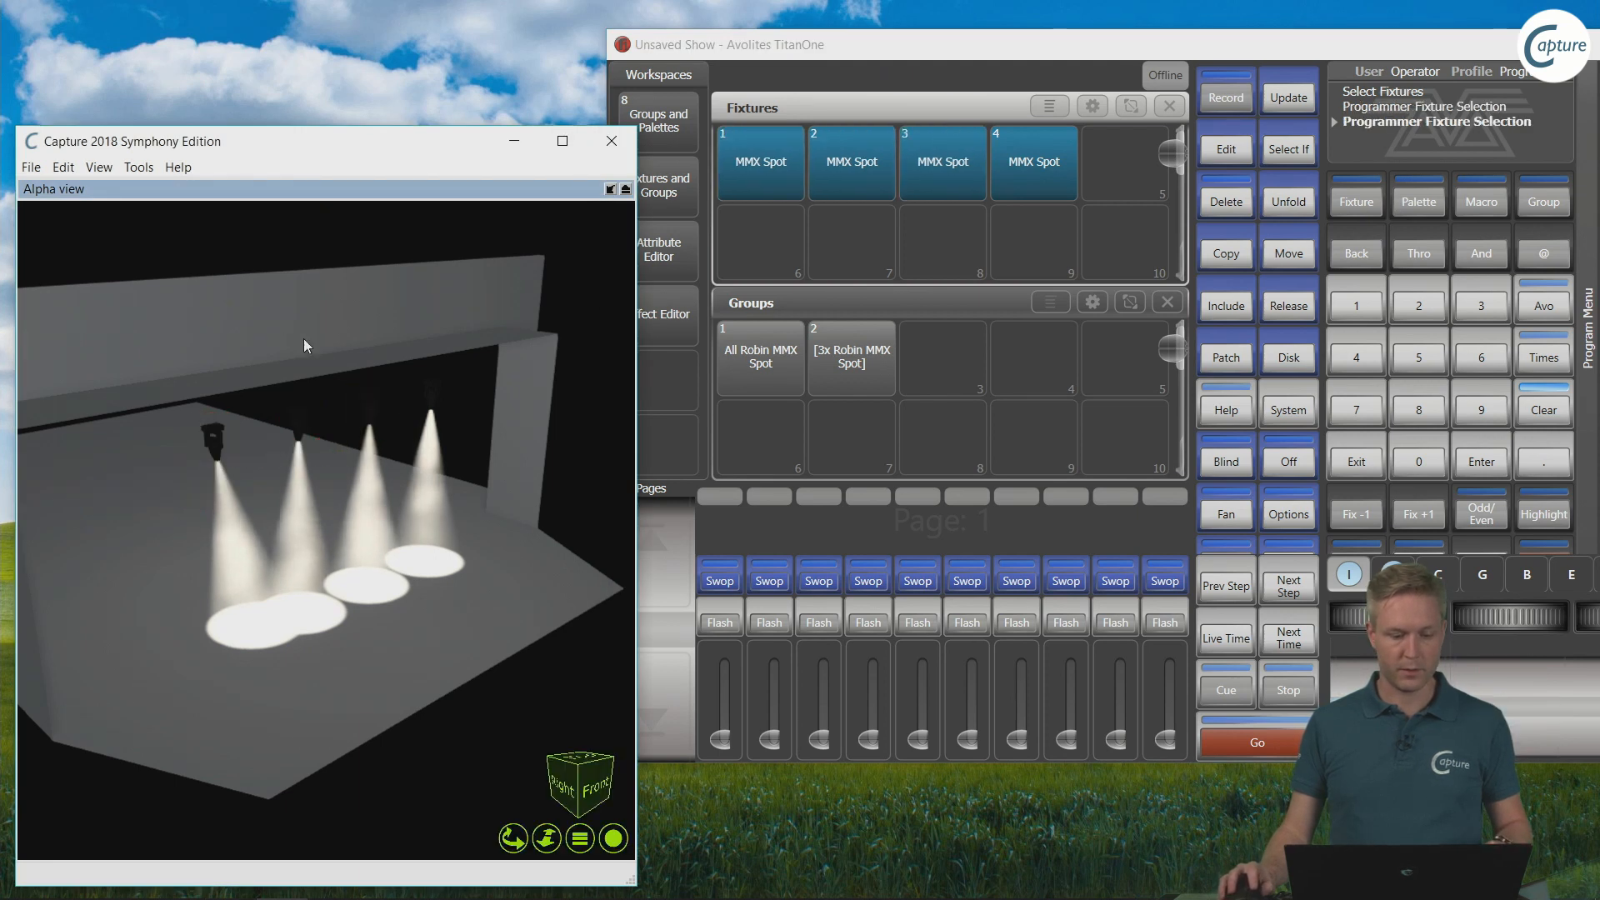
left_click_drag(217, 237, 503, 503)
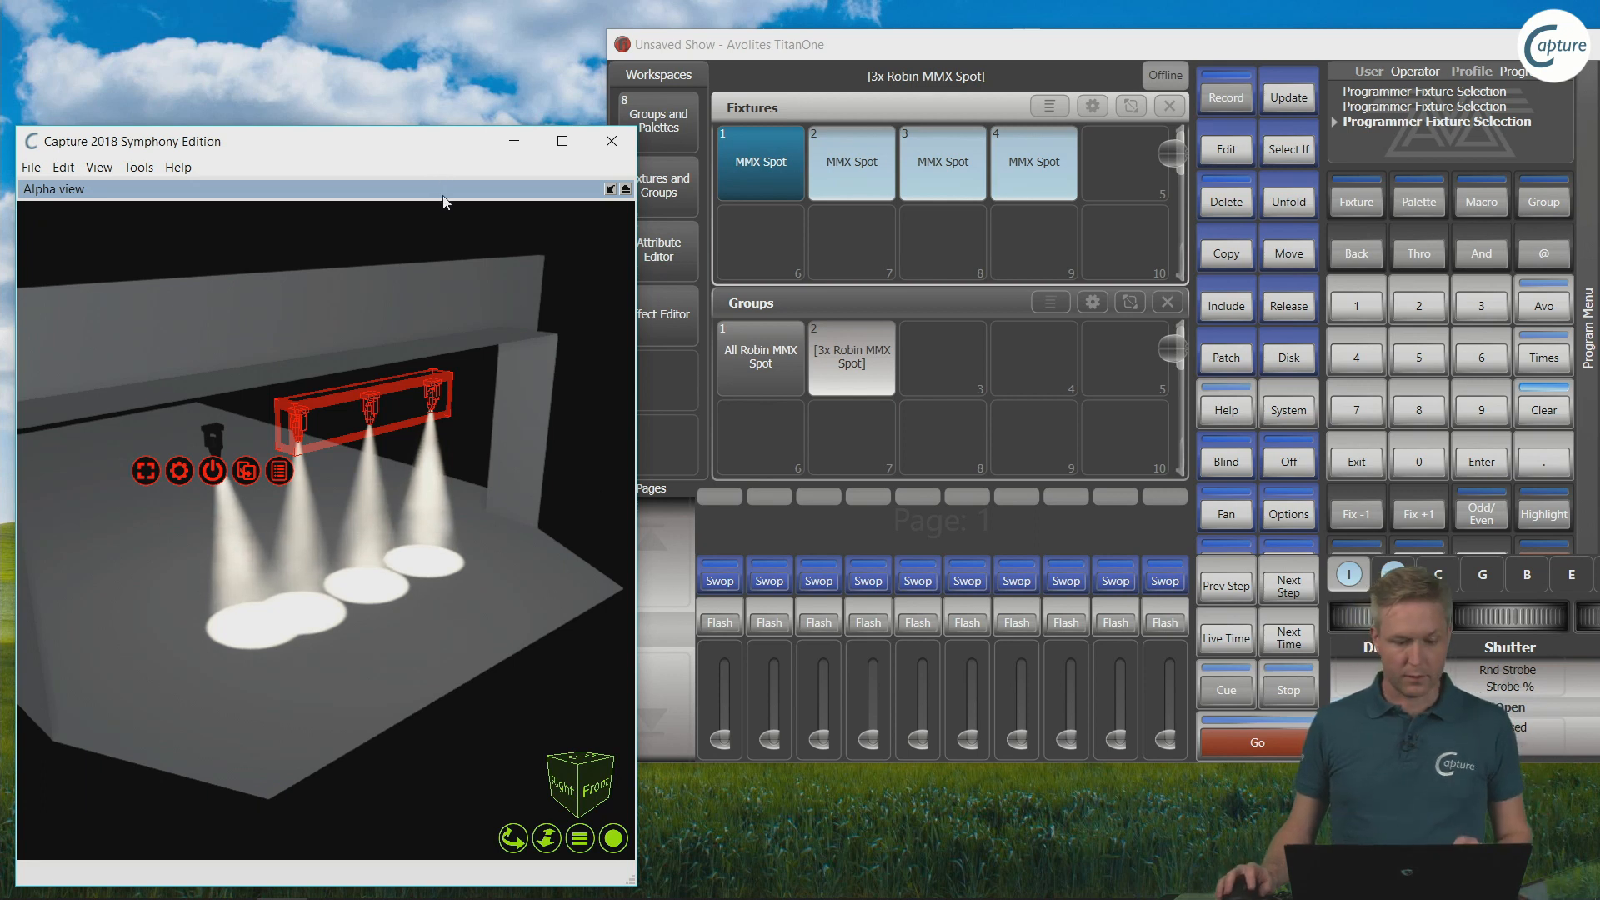
Step: Restore Capture's multi-view layout, enlarge its window over TitanOne, and clear the fixture selection
double_click(547, 196)
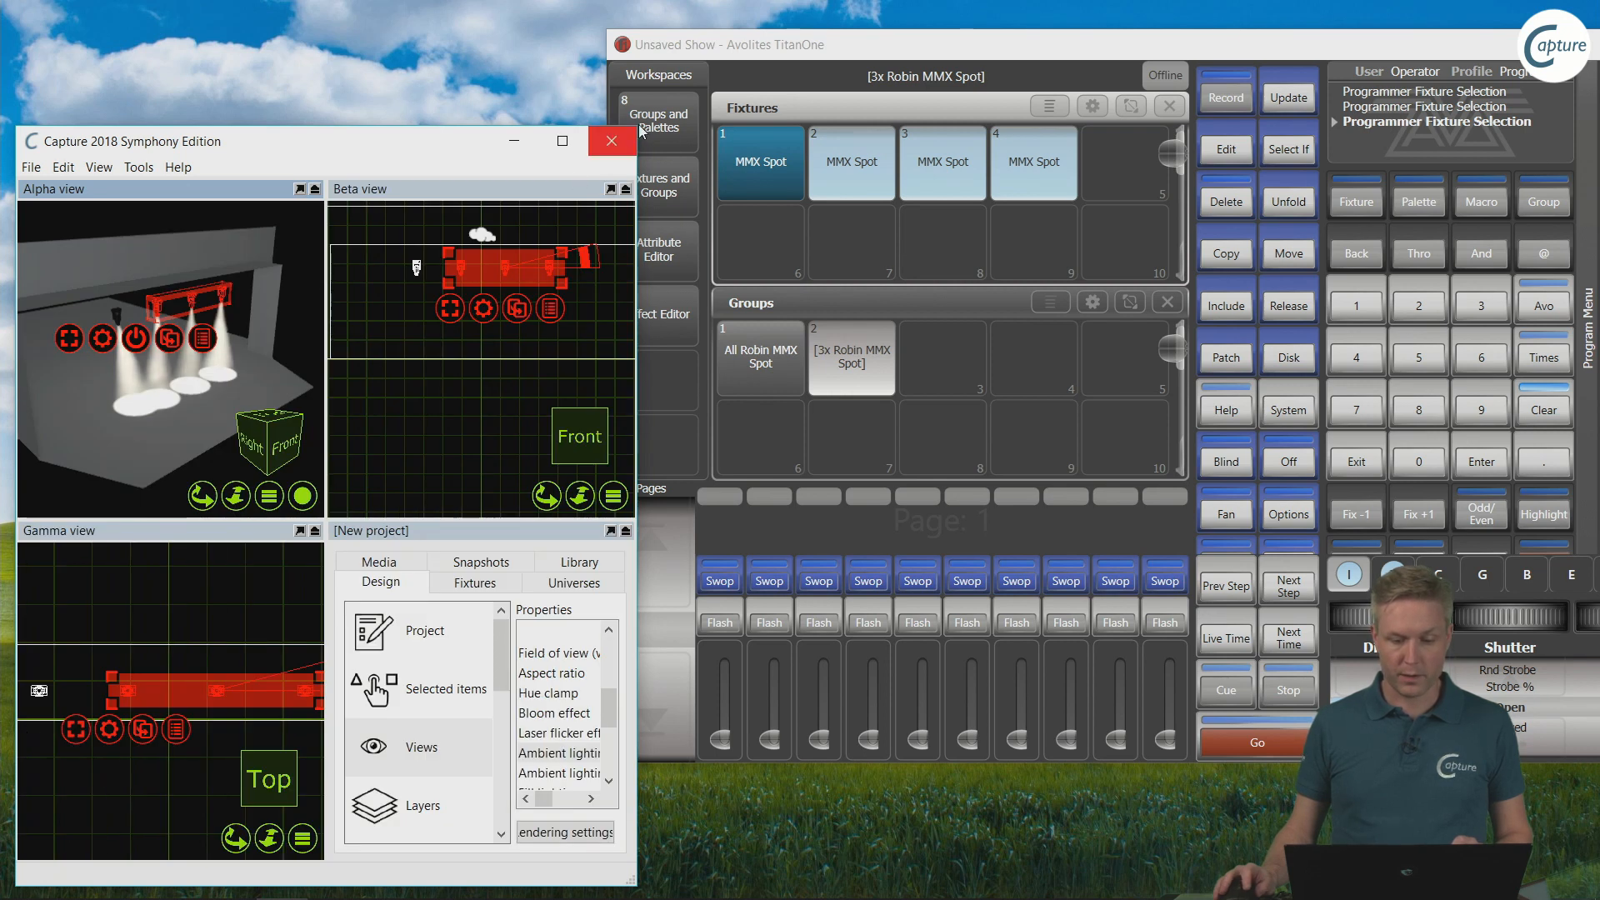
left_click_drag(637, 126, 1458, 63)
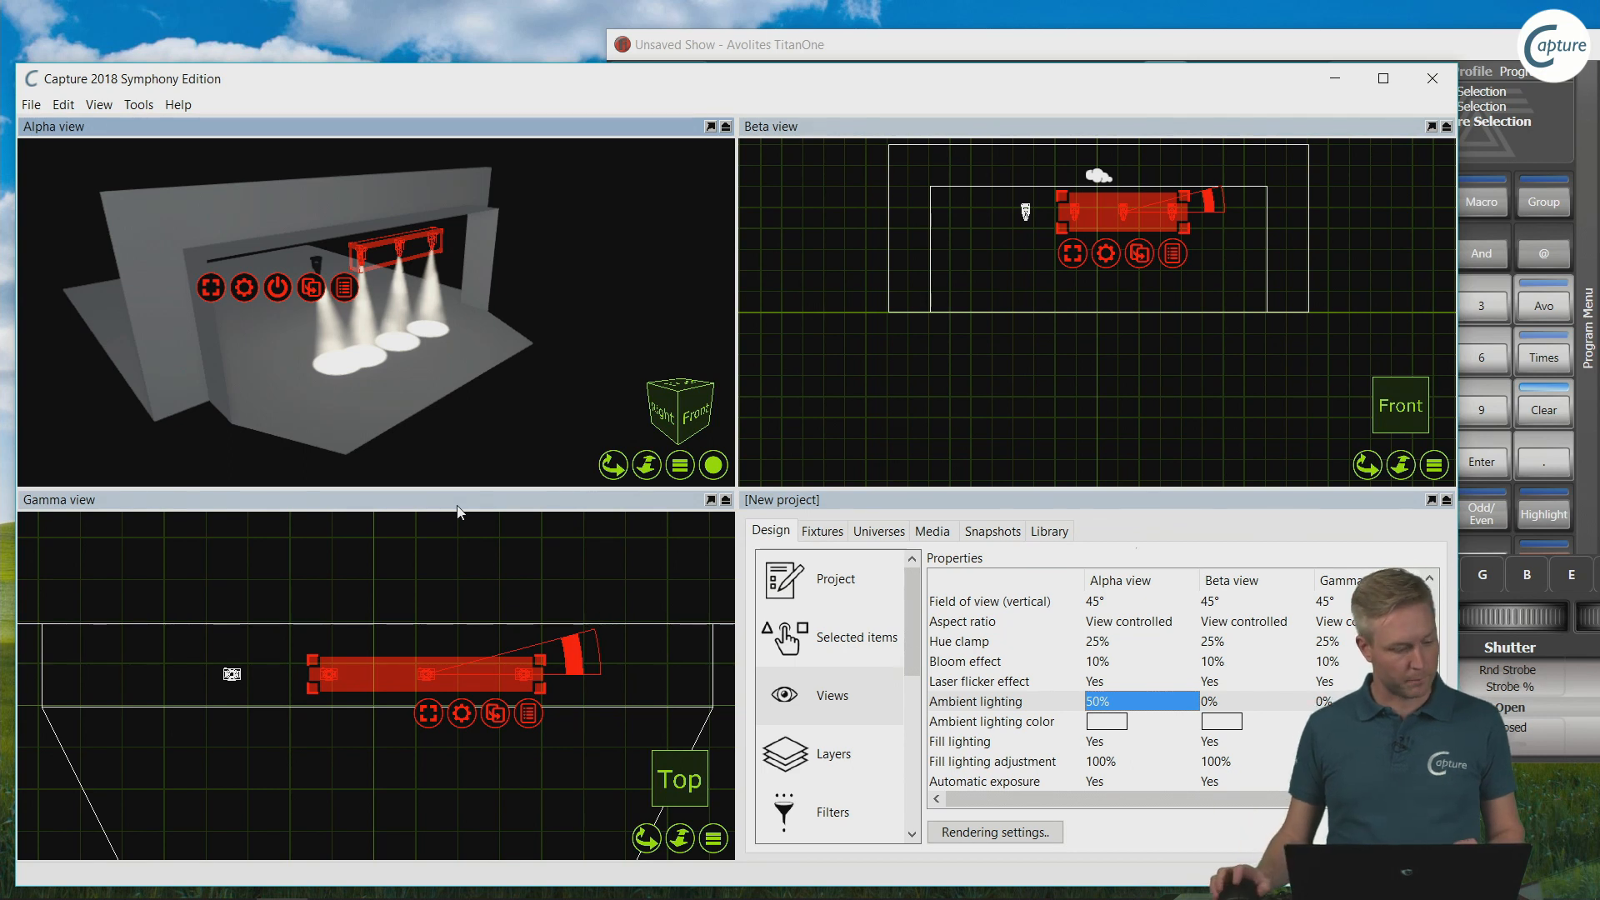
left_click(514, 577)
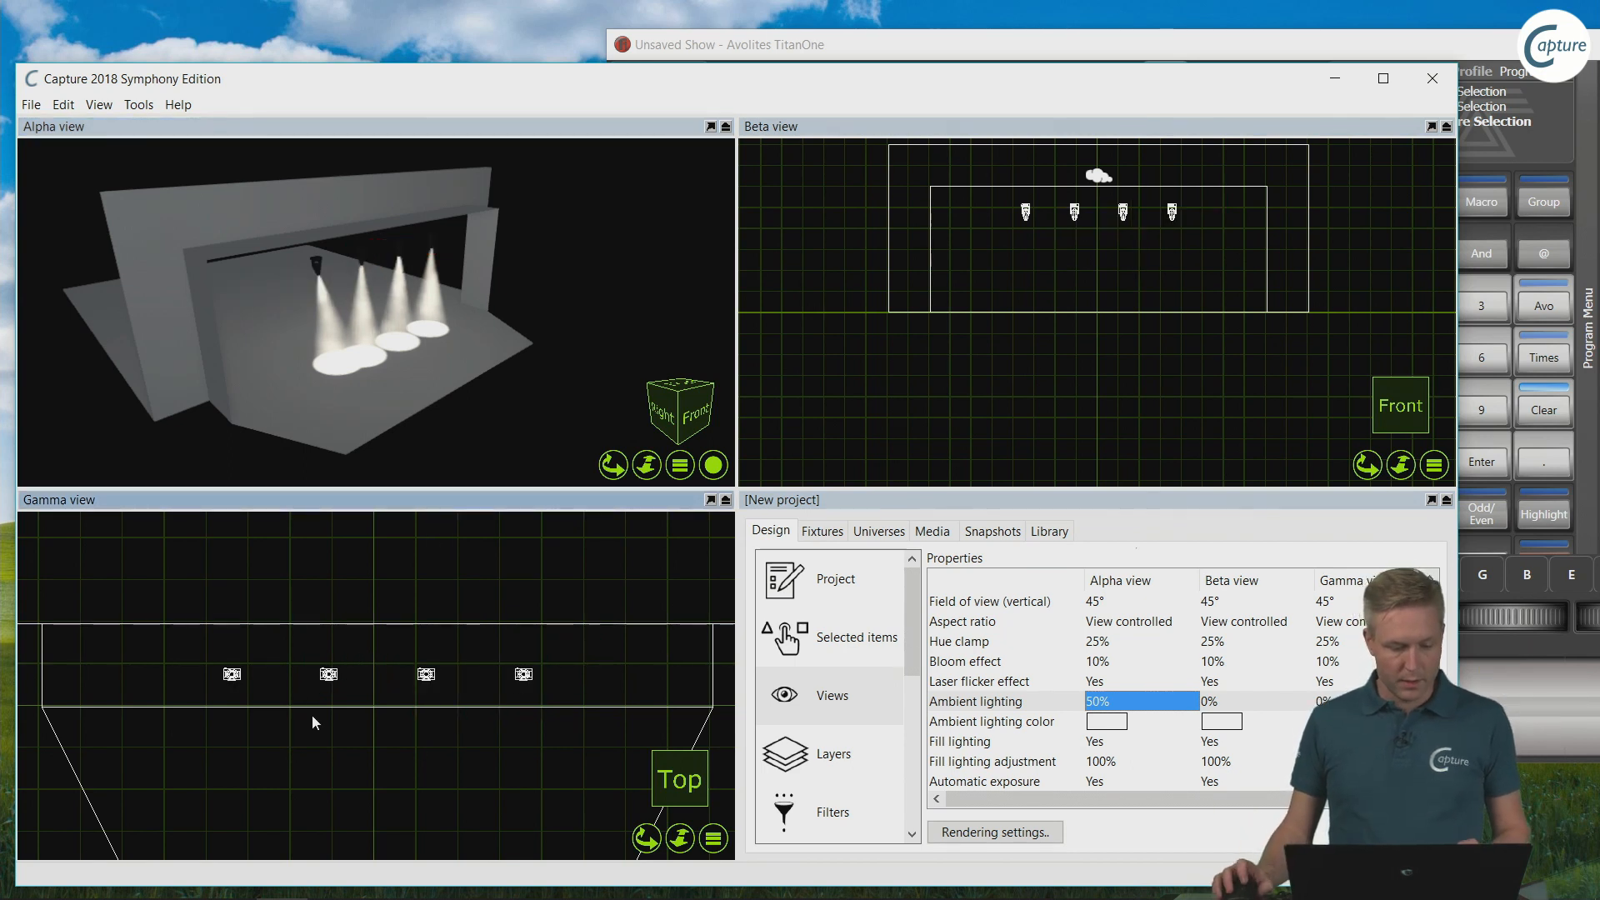
Step: Clone the four MMX Spots in the Gamma view and place the copies in a parallel row downstage of the originals
middle_click_drag(318, 715, 330, 625)
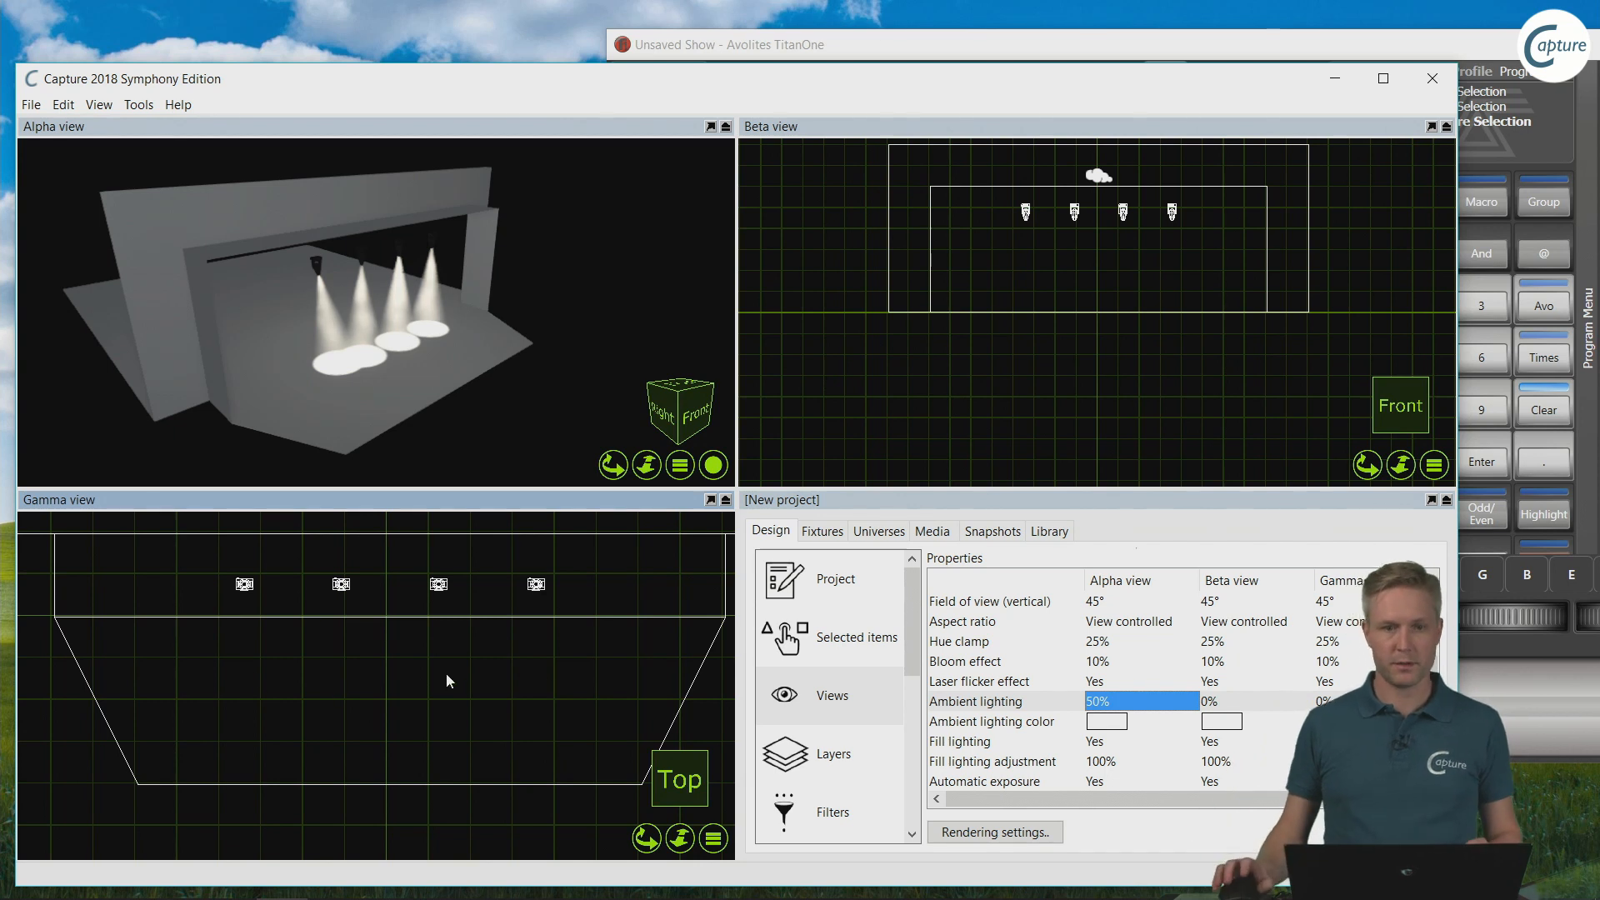
left_click_drag(202, 549, 588, 620)
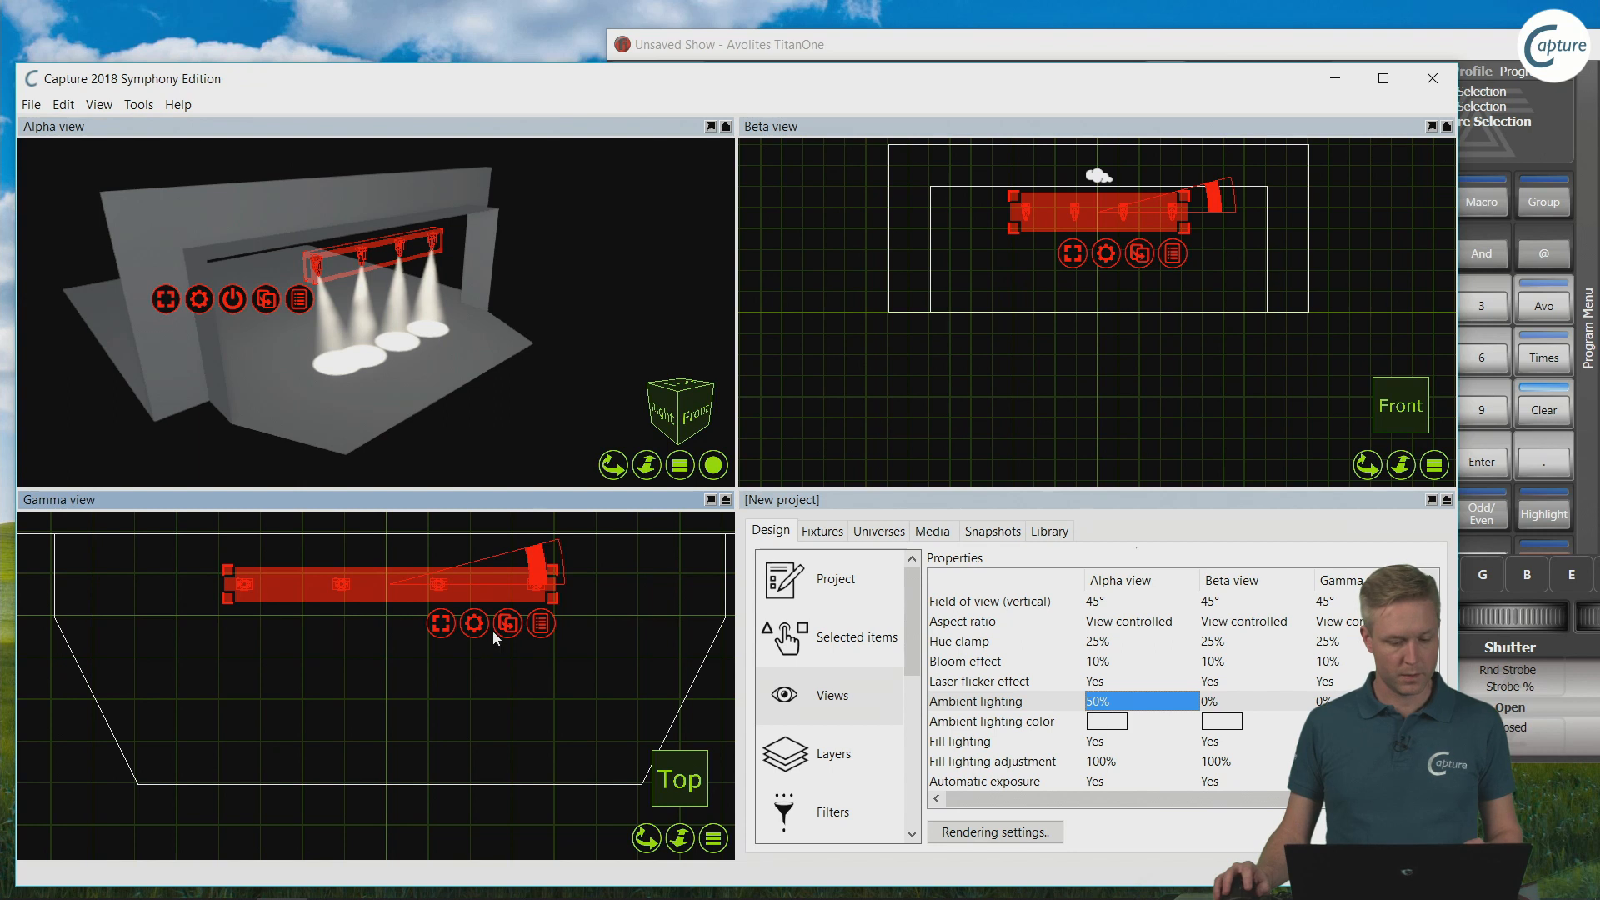
key("ctrl+v")
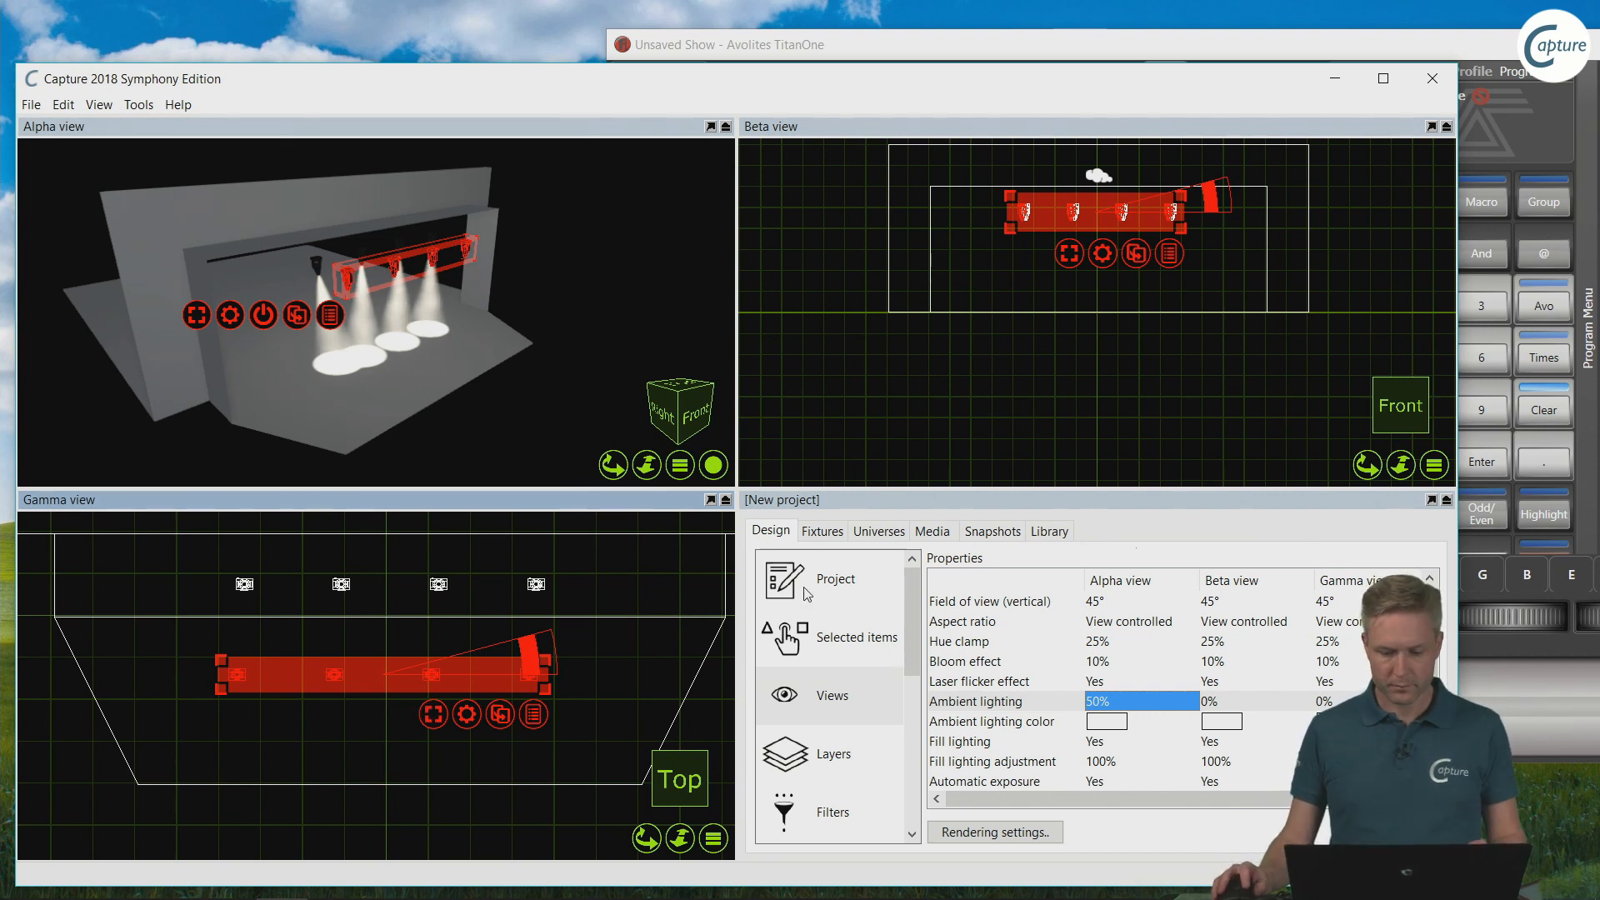
Step: Examine the cloned fixtures in Capture's fixture list and among the Parked fixtures in TitanOne's Patch View
left_click(840, 535)
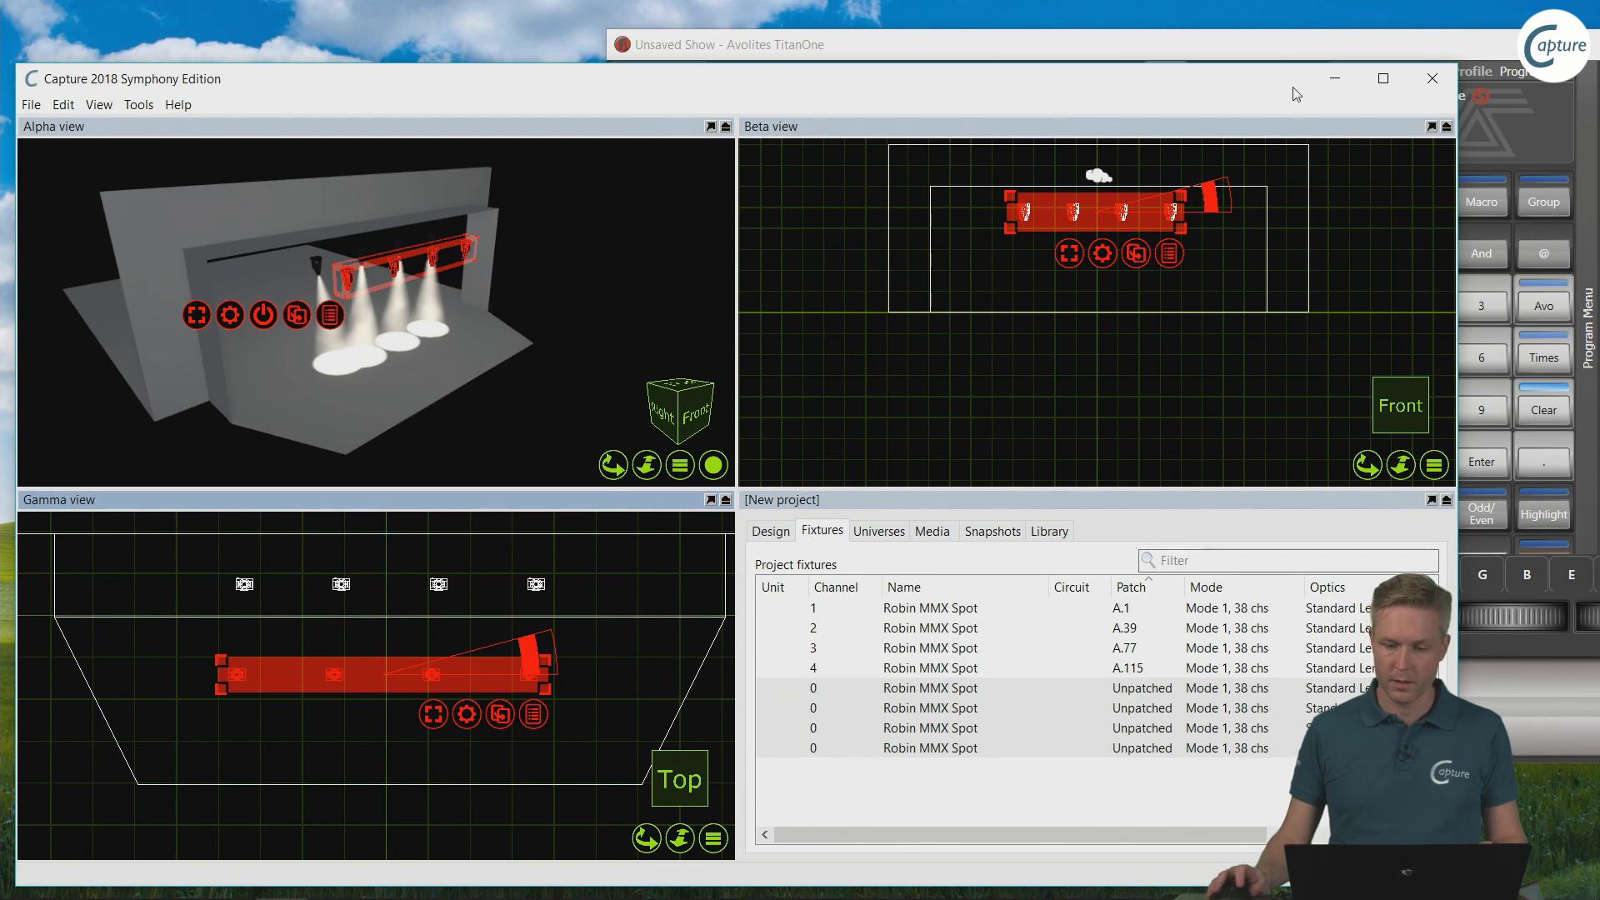
left_click(1289, 48)
left_click_drag(1288, 51, 1133, 41)
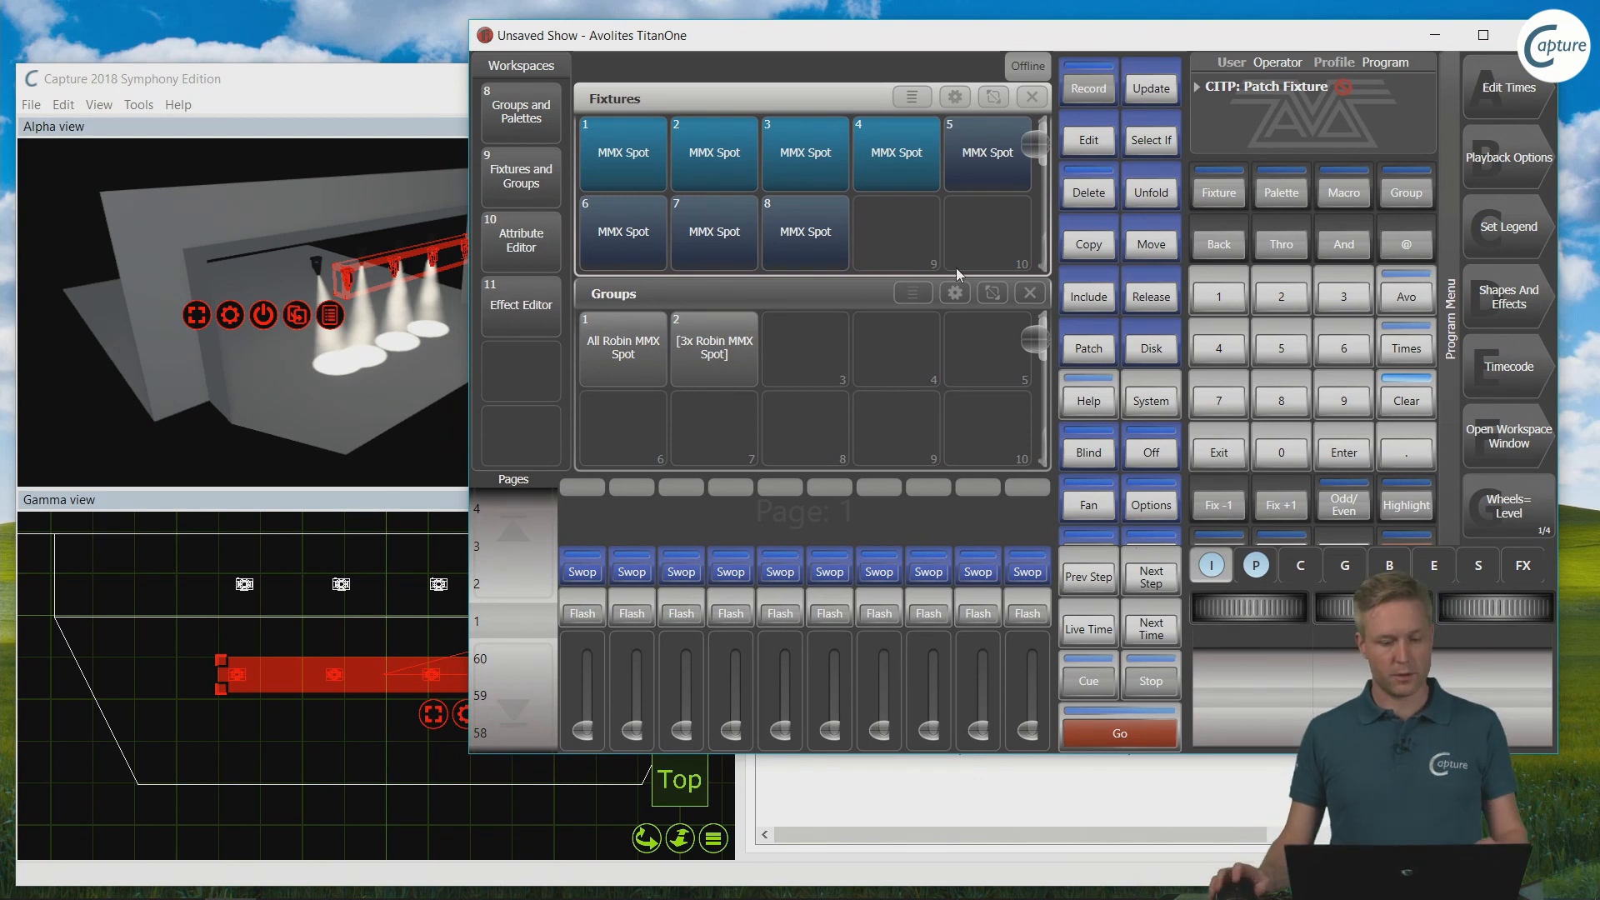
left_click(1154, 345)
left_click(1089, 349)
left_click(1510, 504)
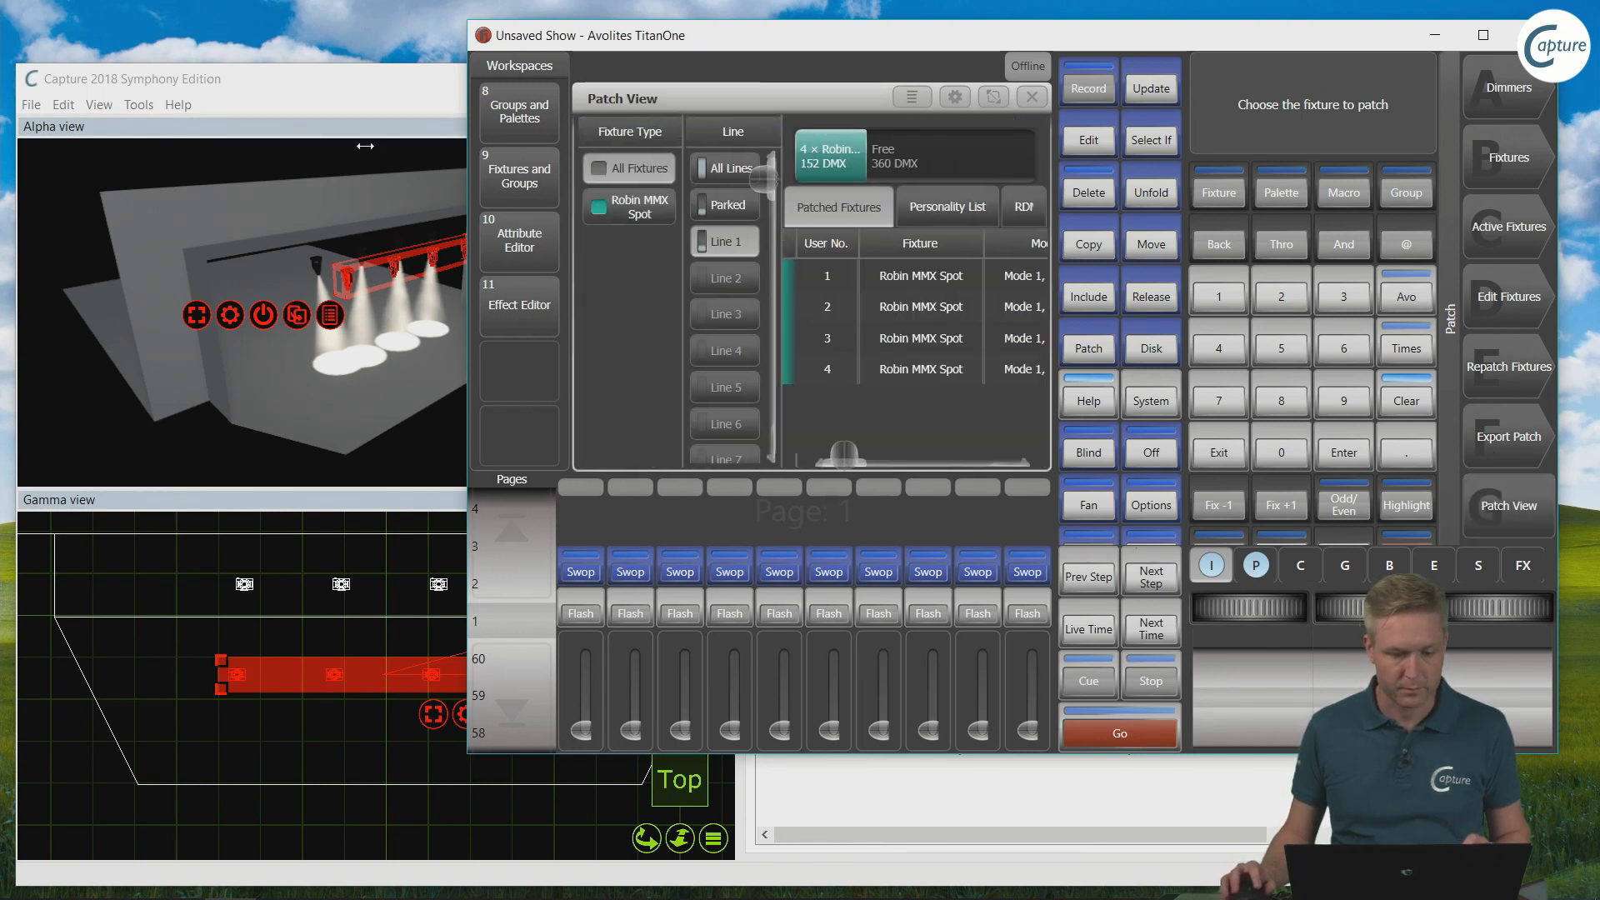
left_click_drag(467, 137, 158, 137)
left_click(439, 206)
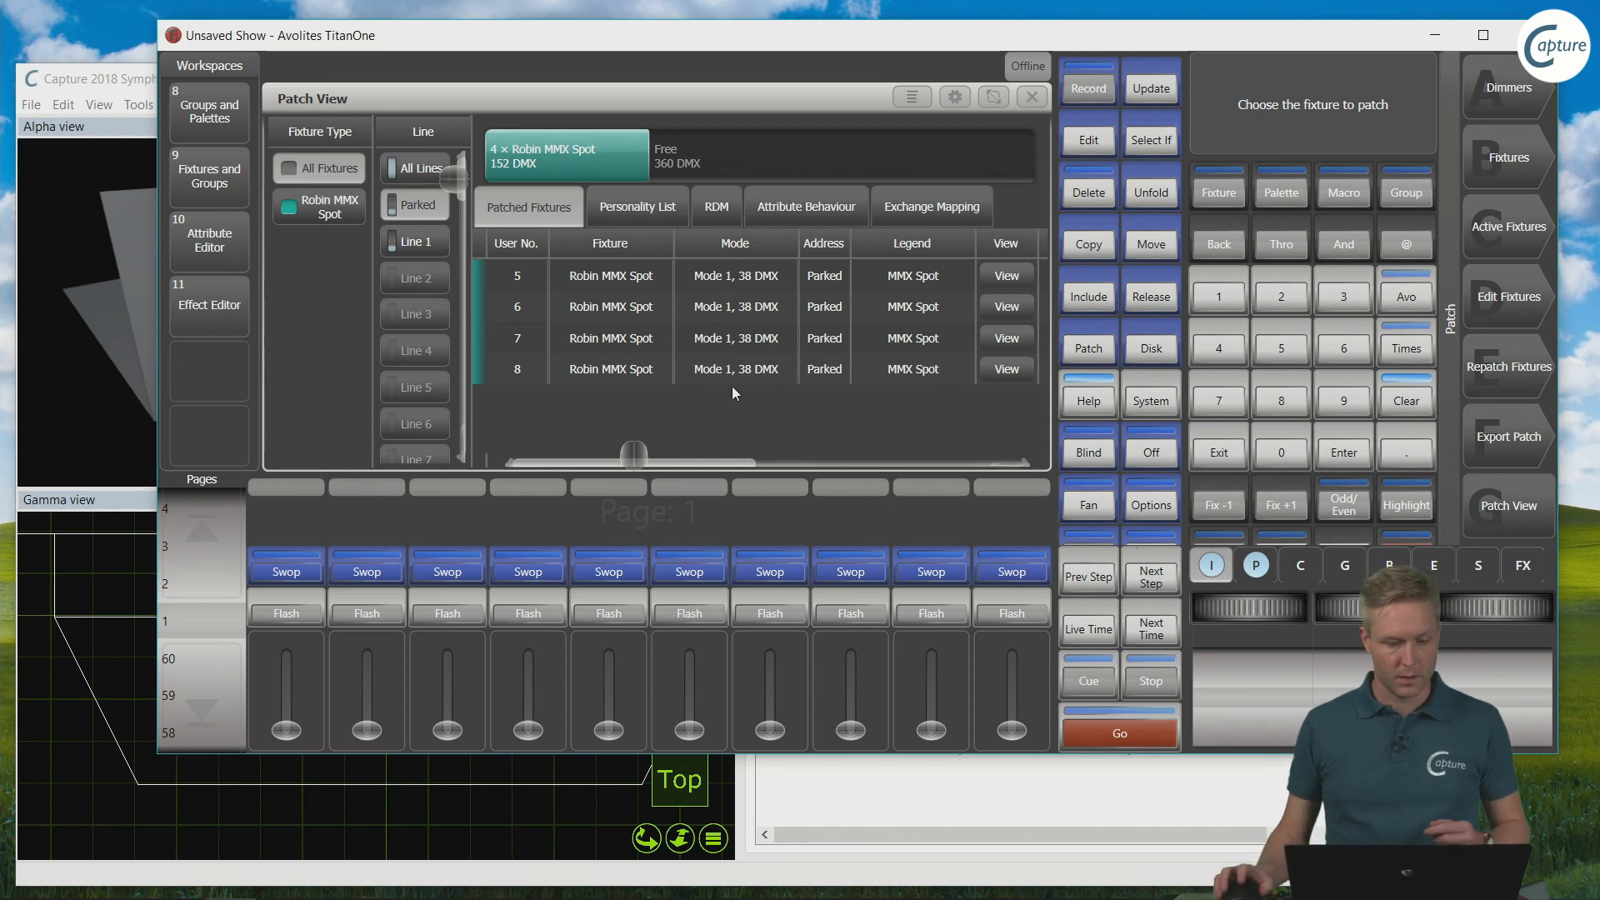
Step: Switch to Capture and patch the four cloned MMX Spots to universe A, starting at address A.153
left_click(144, 86)
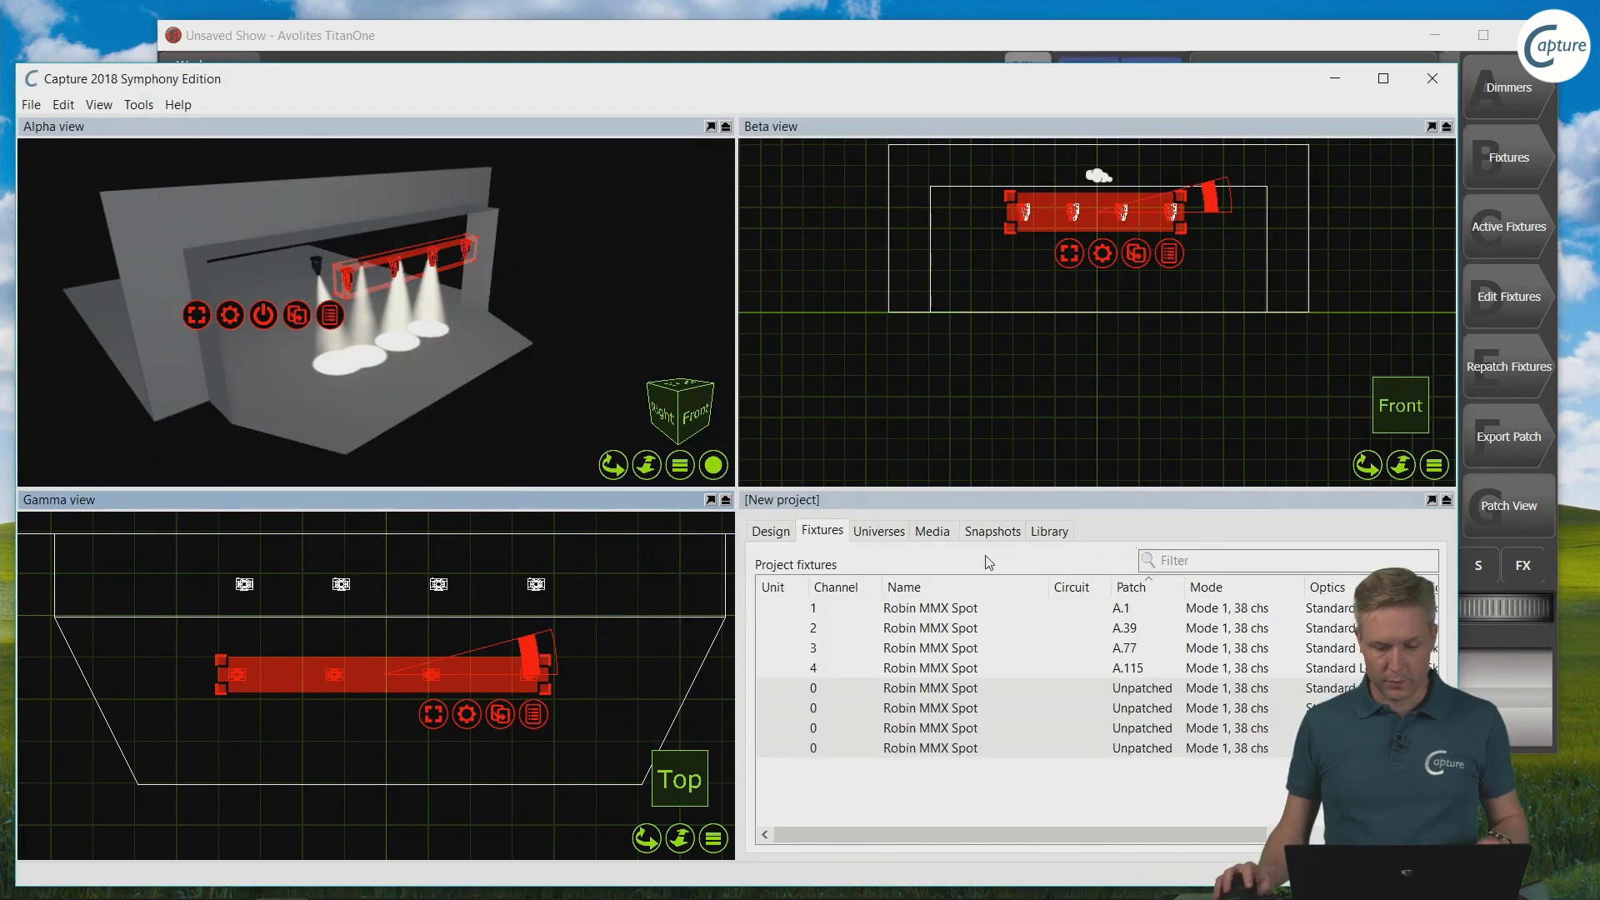
left_click(878, 531)
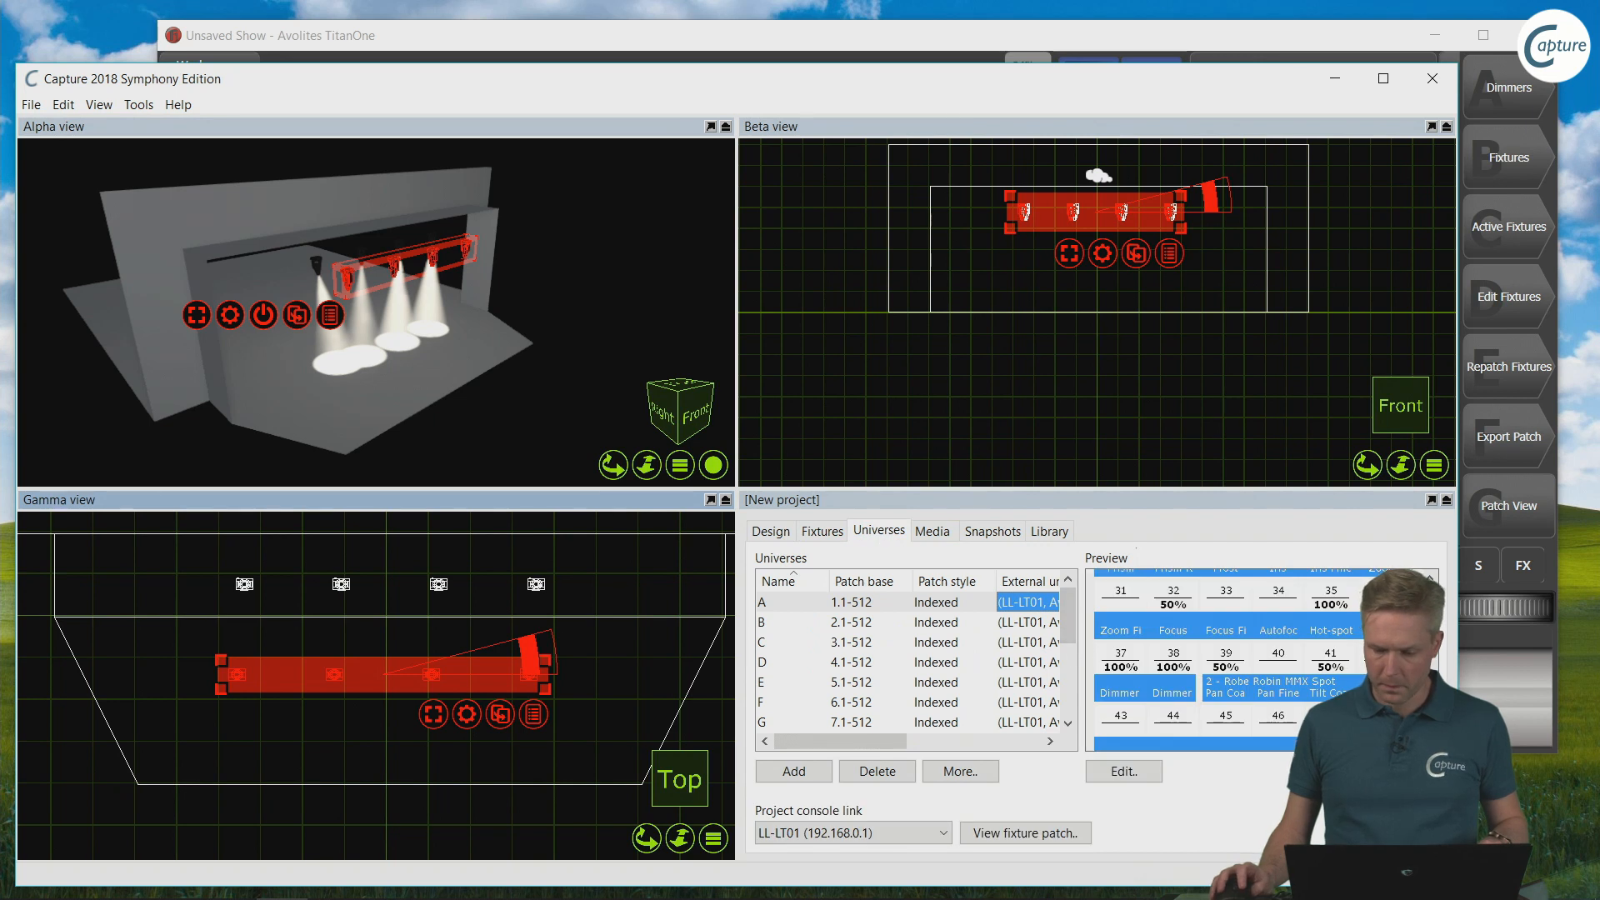
scroll(1262, 660, "down", 12)
left_click_drag(500, 721, 1222, 652)
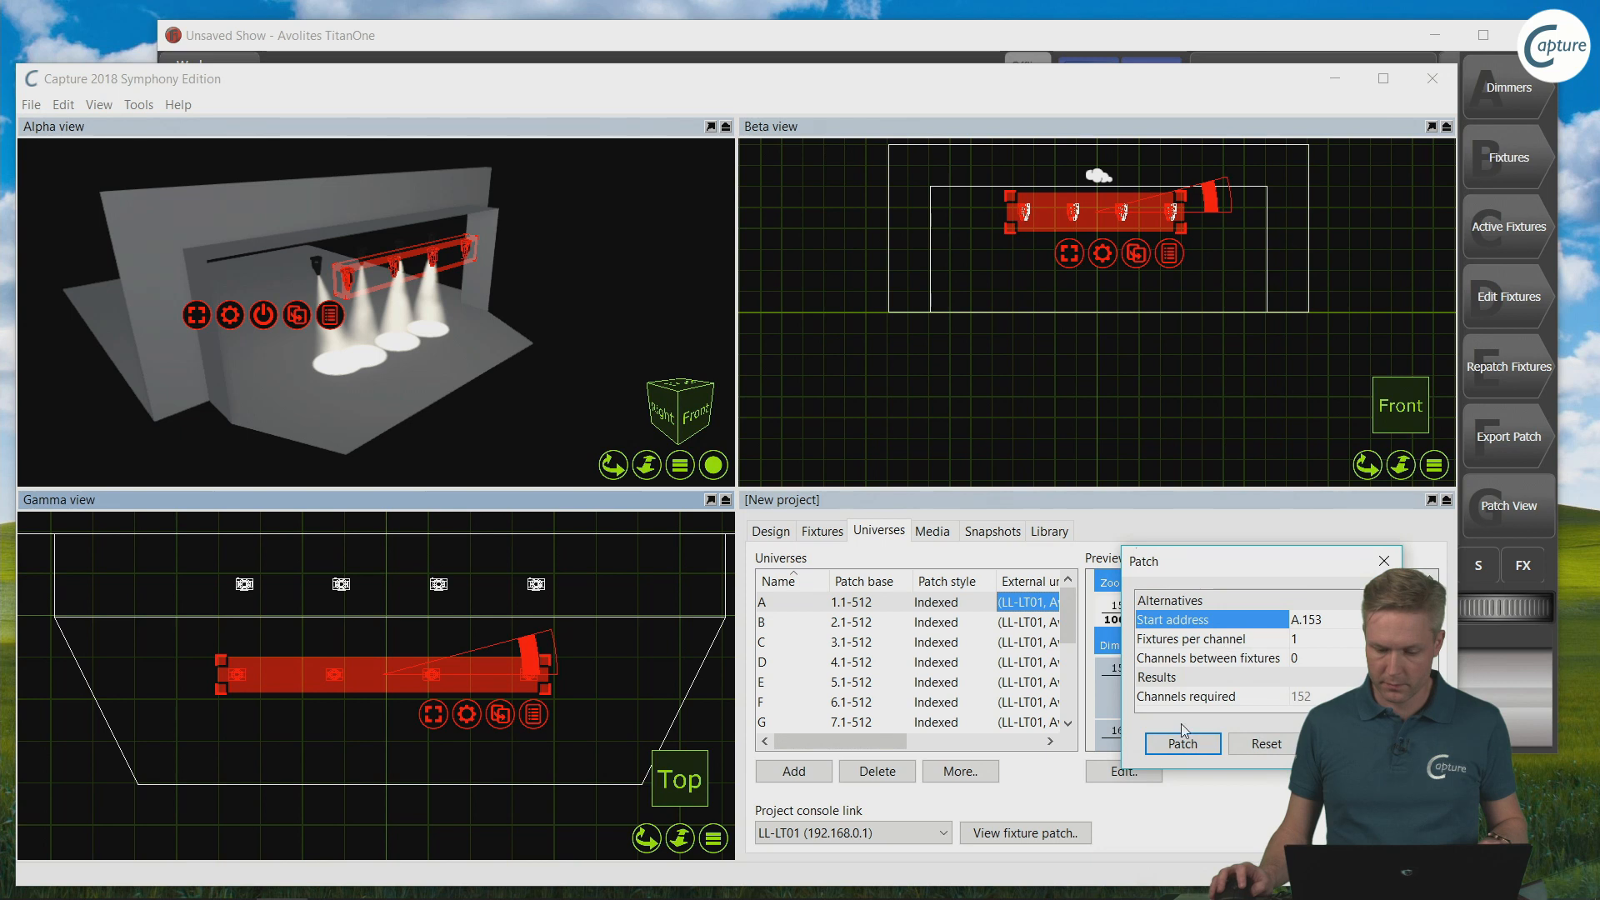
left_click(1184, 742)
Step: Switch to TitanOne and examine the fixtures patched on Line 1 in the Patch View
left_click(867, 43)
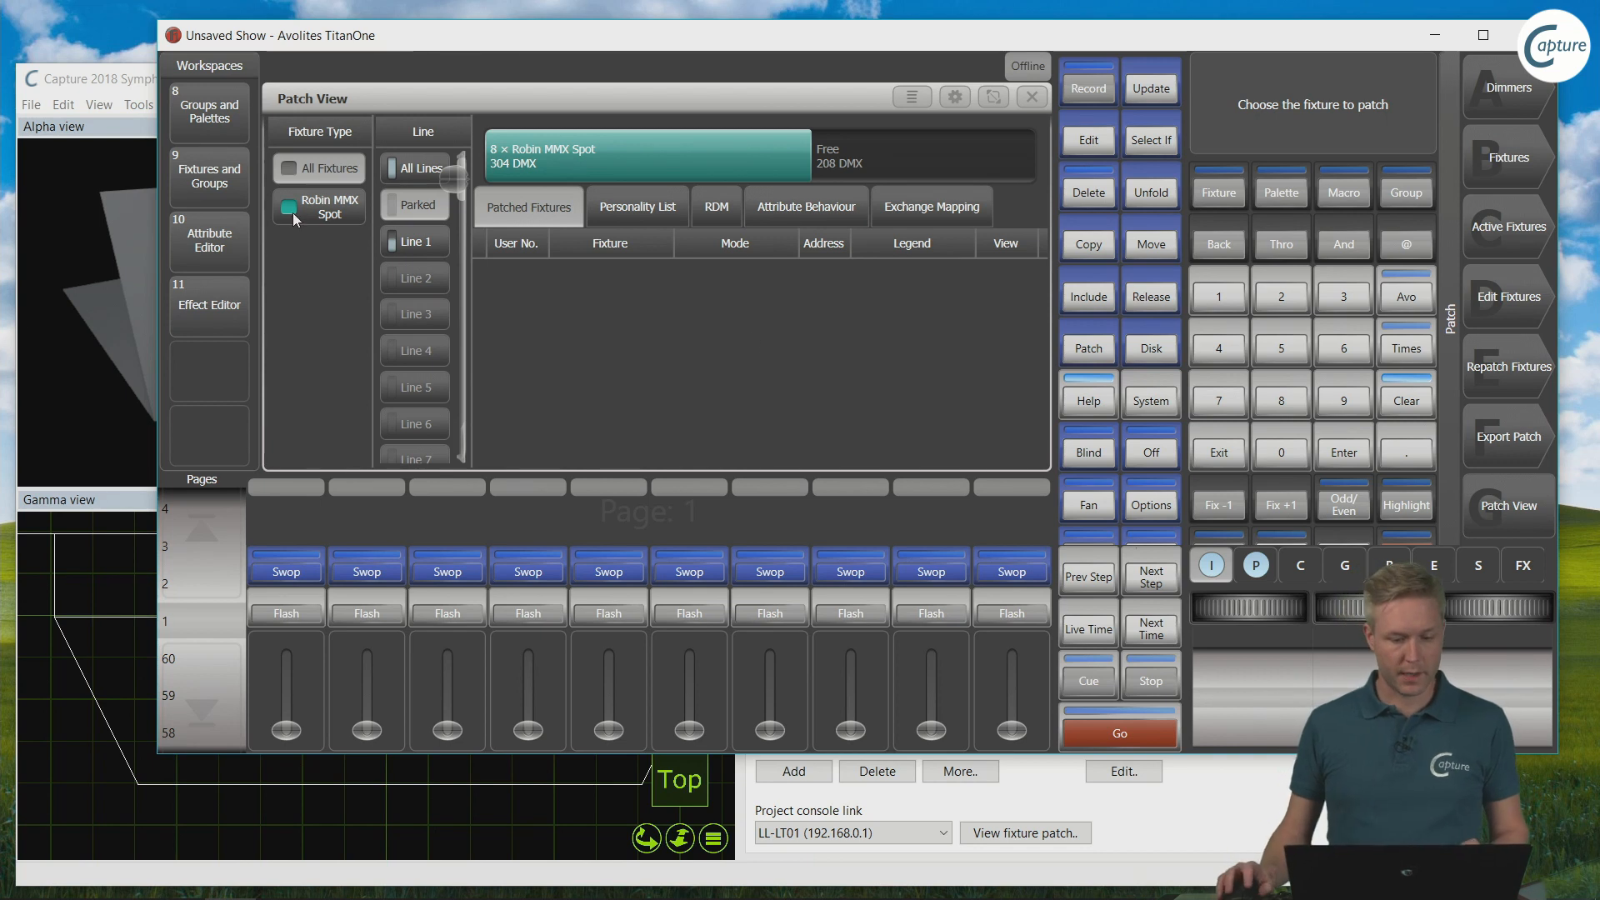
left_click(416, 242)
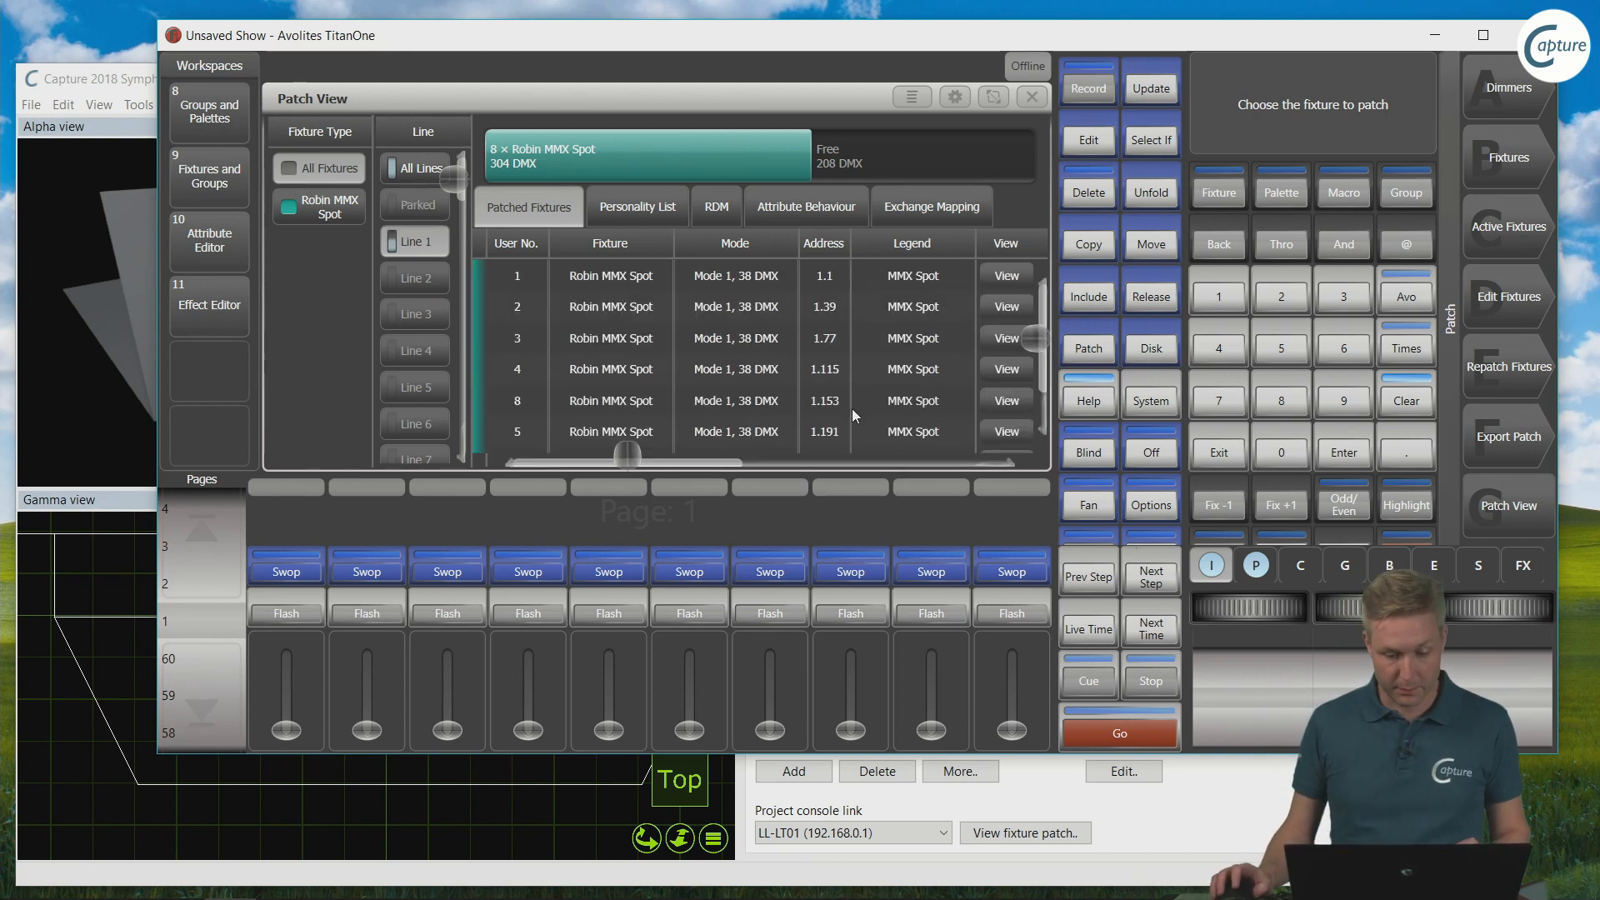
scroll(846, 382, "down", 2)
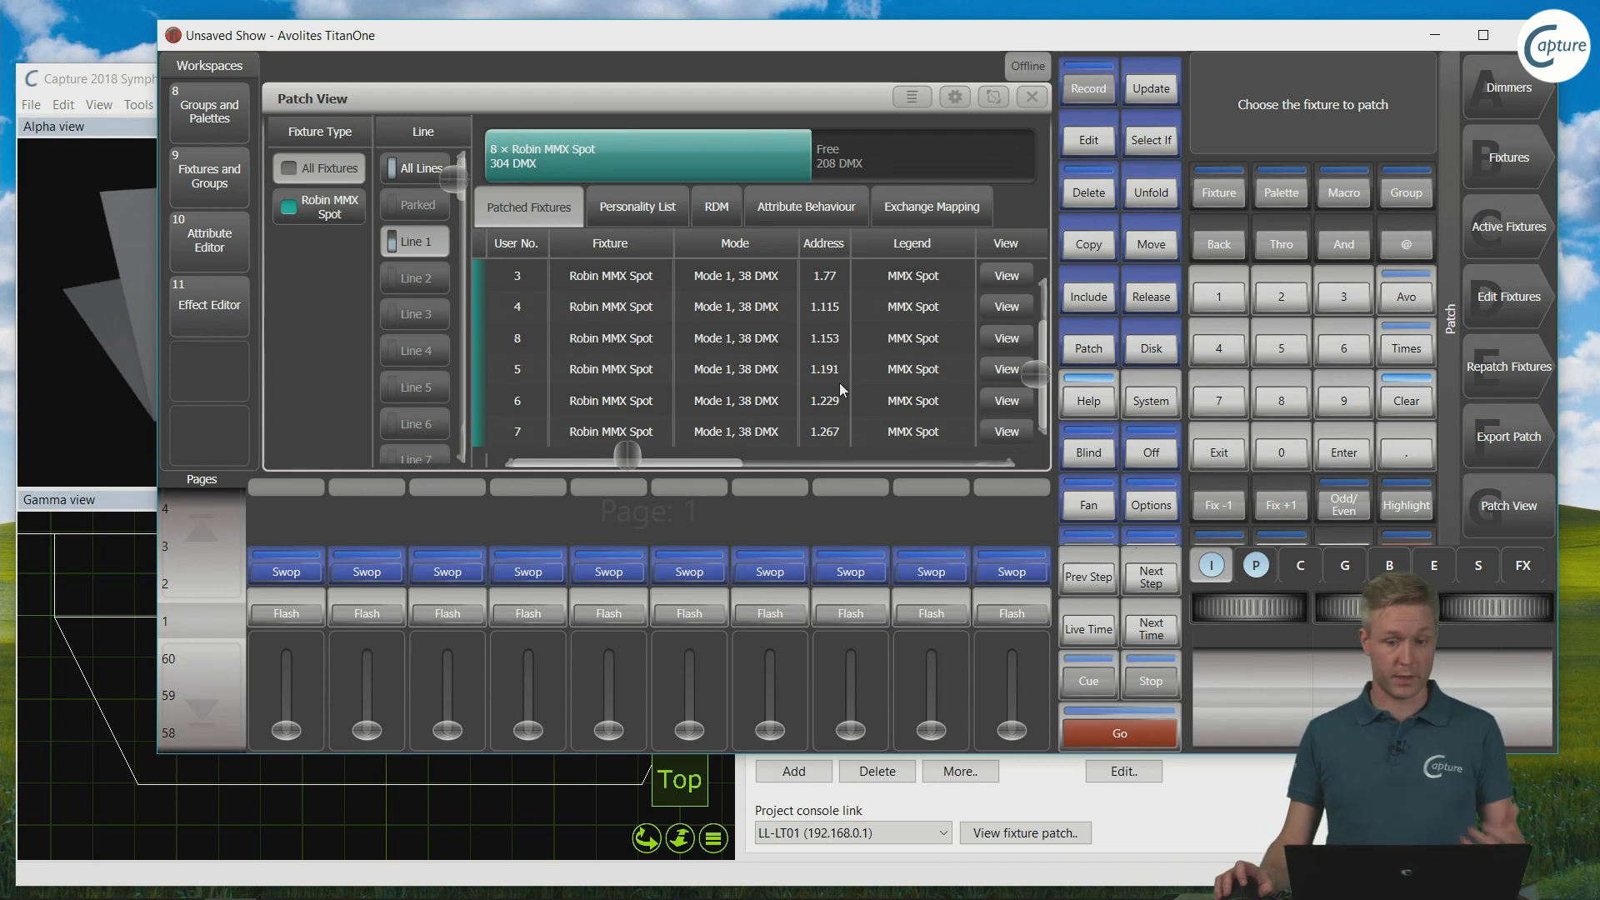
Step: Park the four MMX Spots at addresses 1.153 to 1.267, switch to Capture and check their patch in the fixture list
left_click_drag(833, 340, 829, 438)
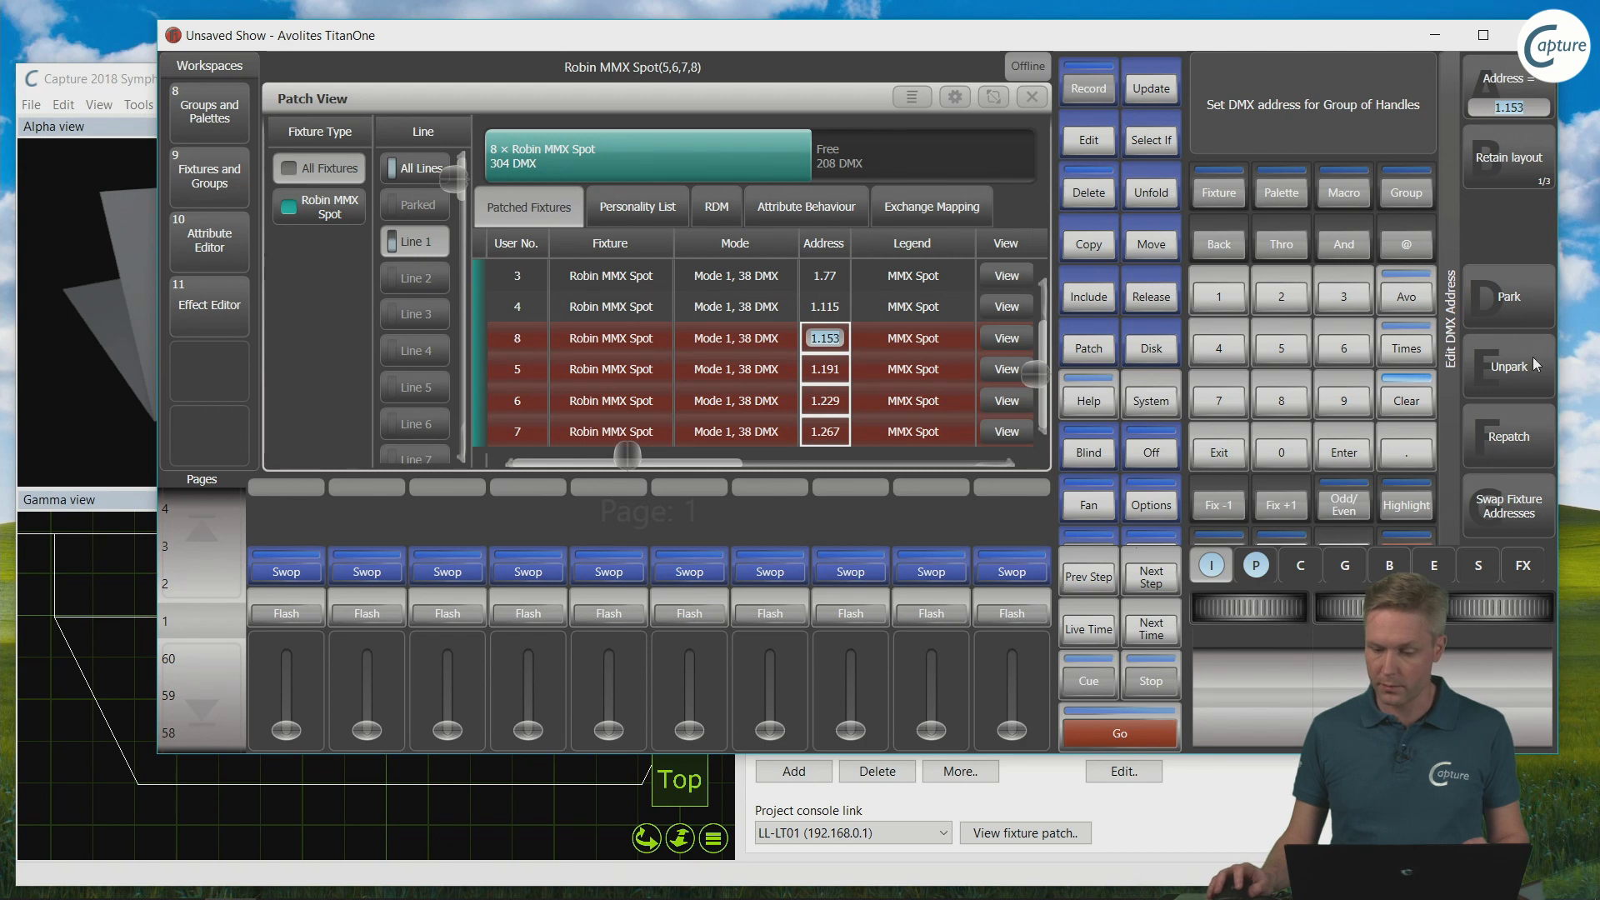
left_click(1512, 295)
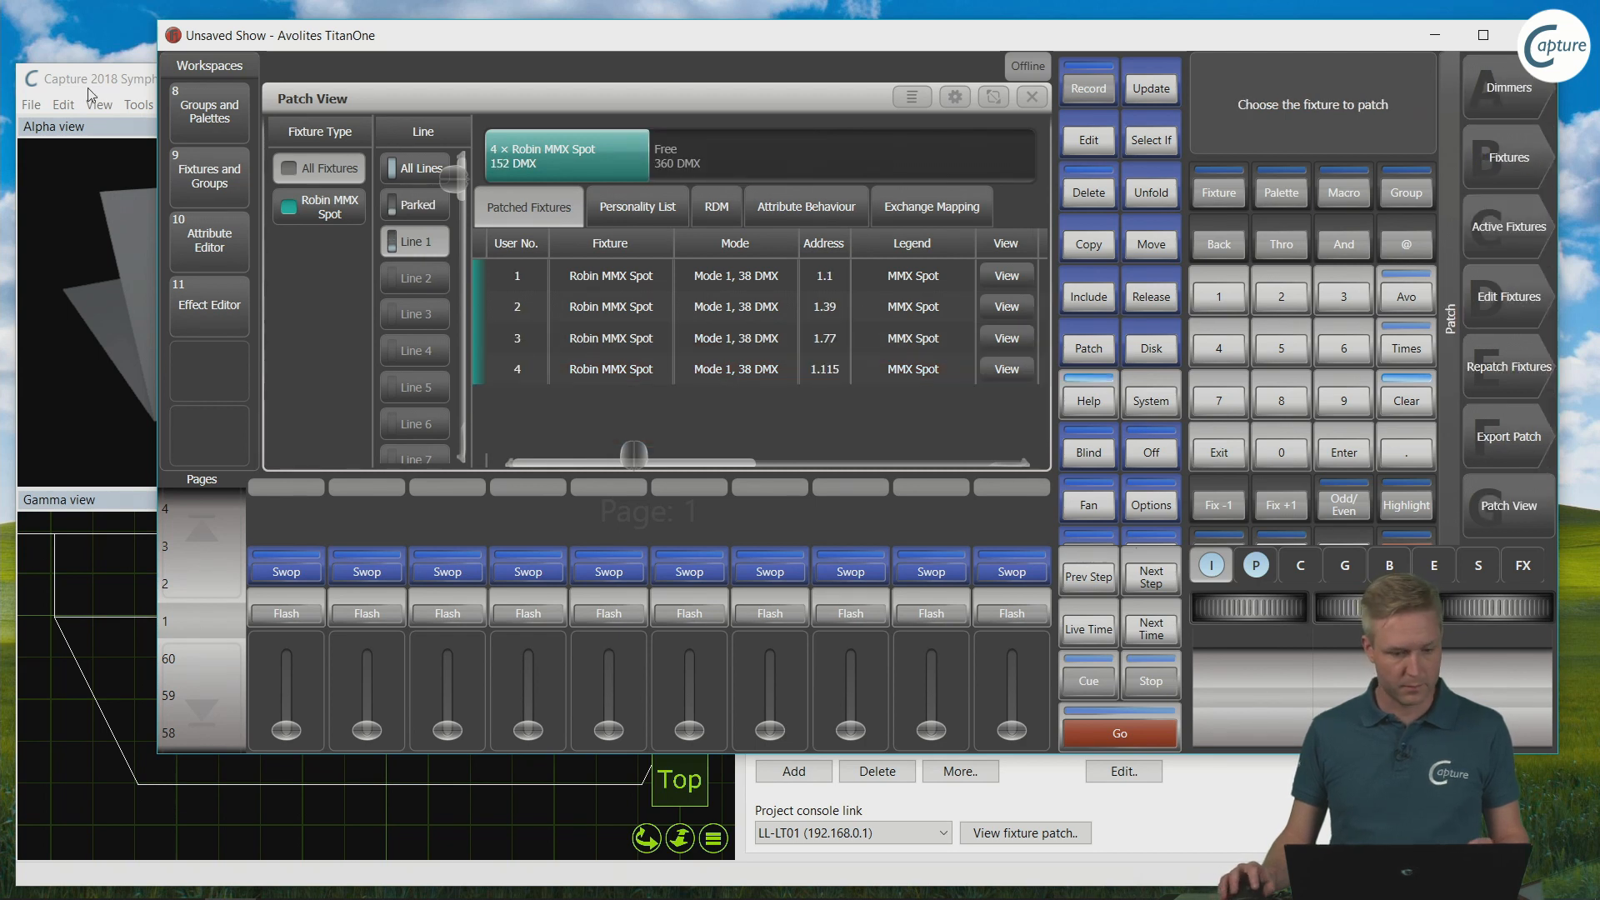
left_click(96, 93)
left_click(823, 531)
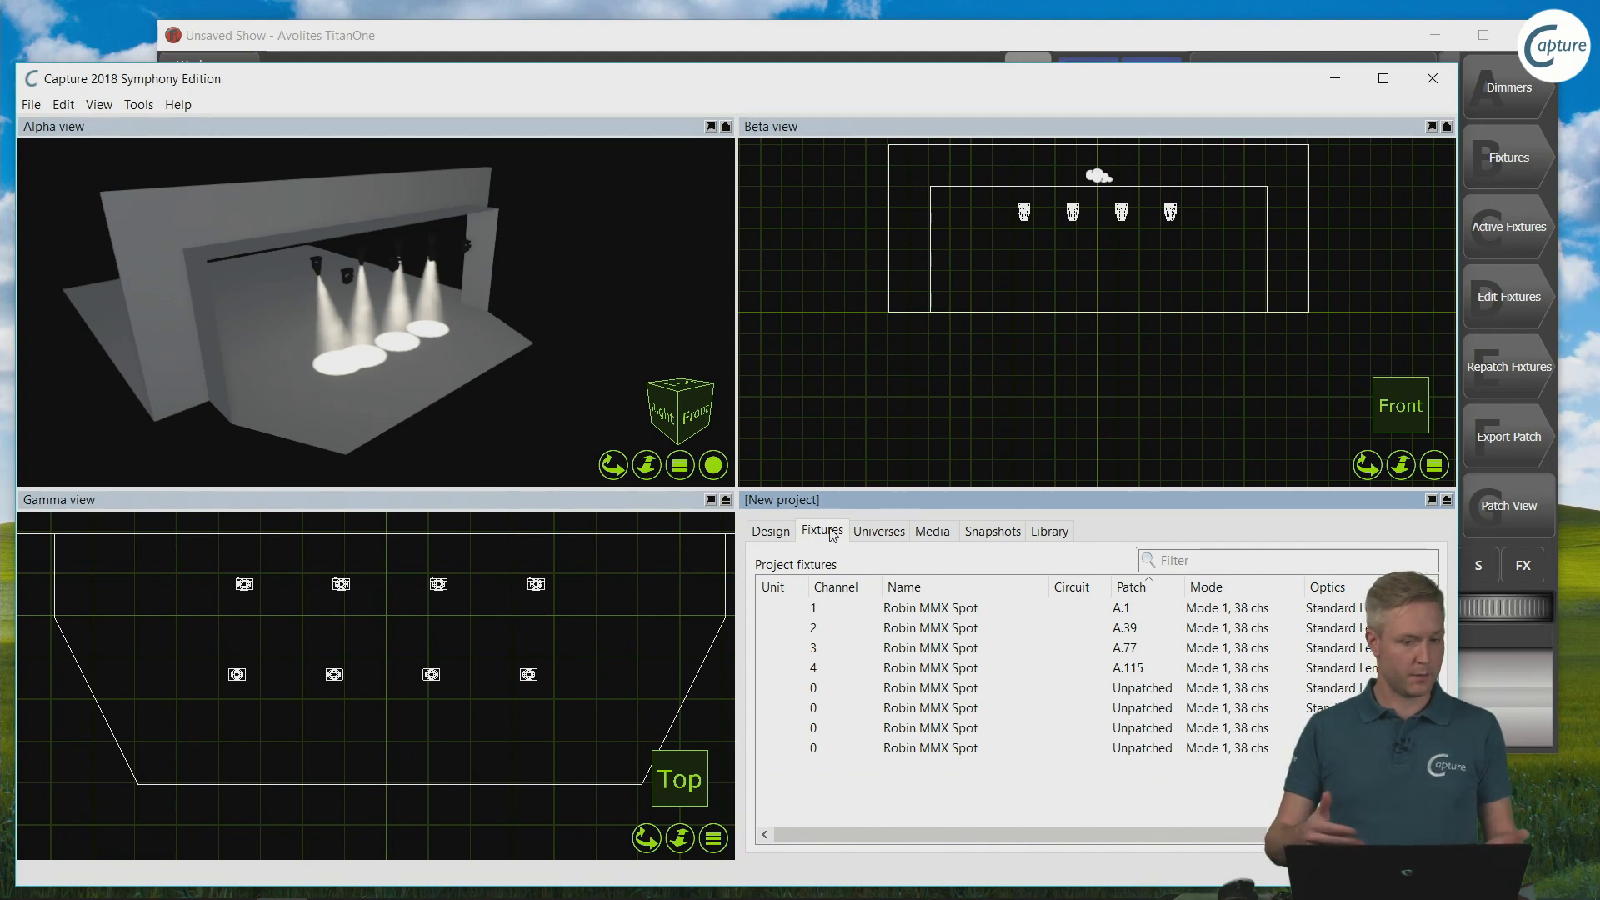
Step: Switch to TitanOne and repatch the four parked MMX Spots to Line 1, starting at address 1.153
left_click(991, 42)
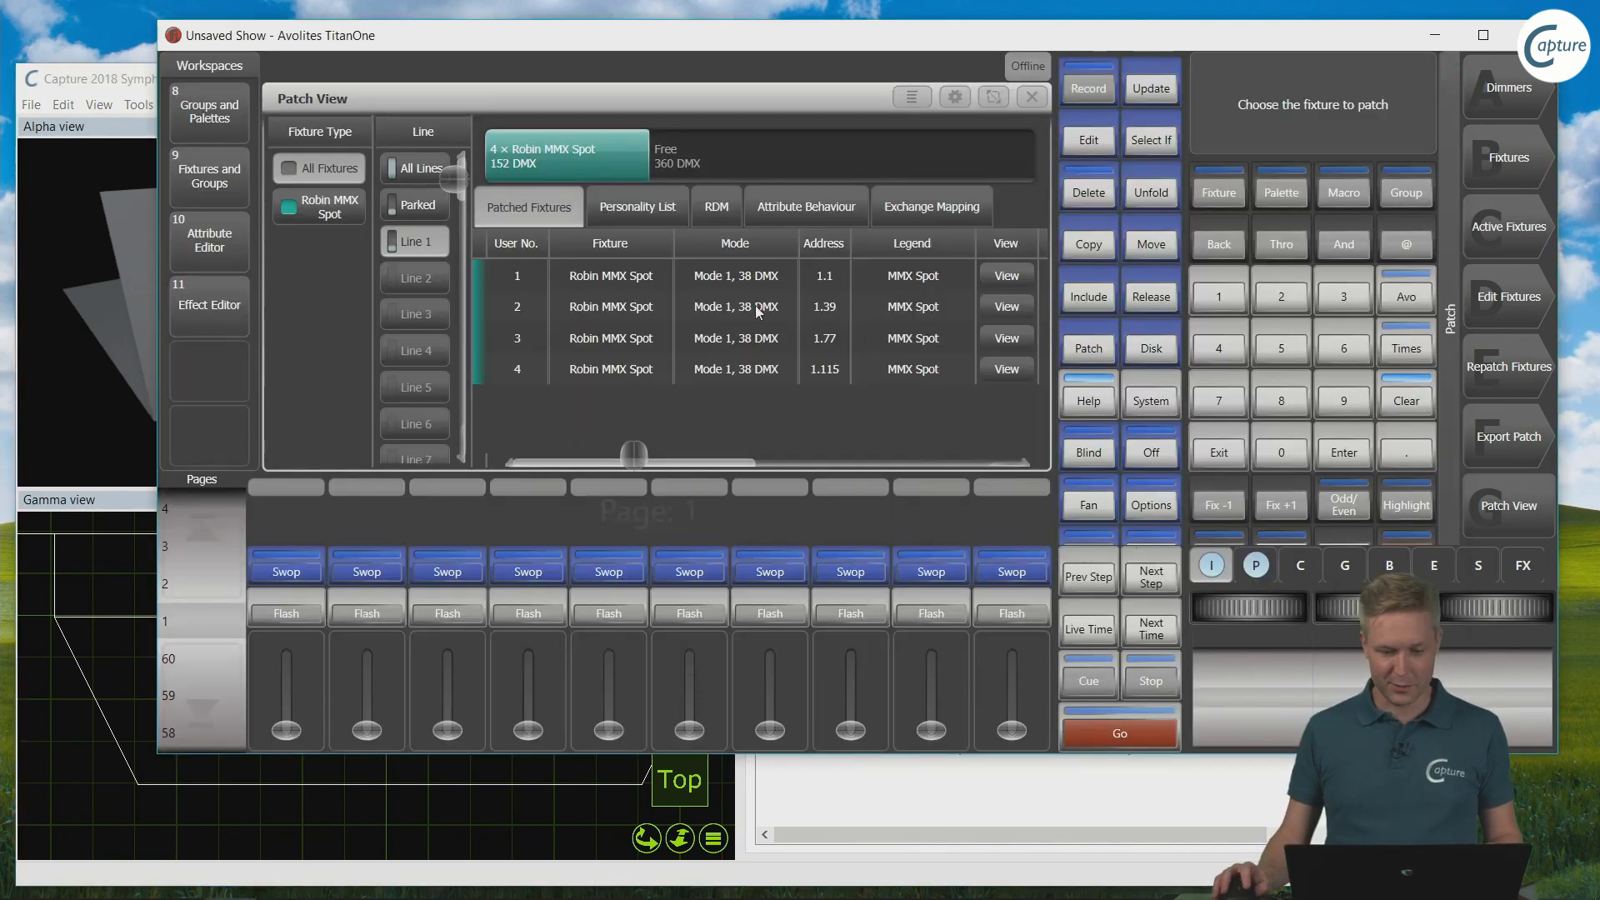
left_click(419, 206)
left_click_drag(844, 291, 844, 369)
key("Return")
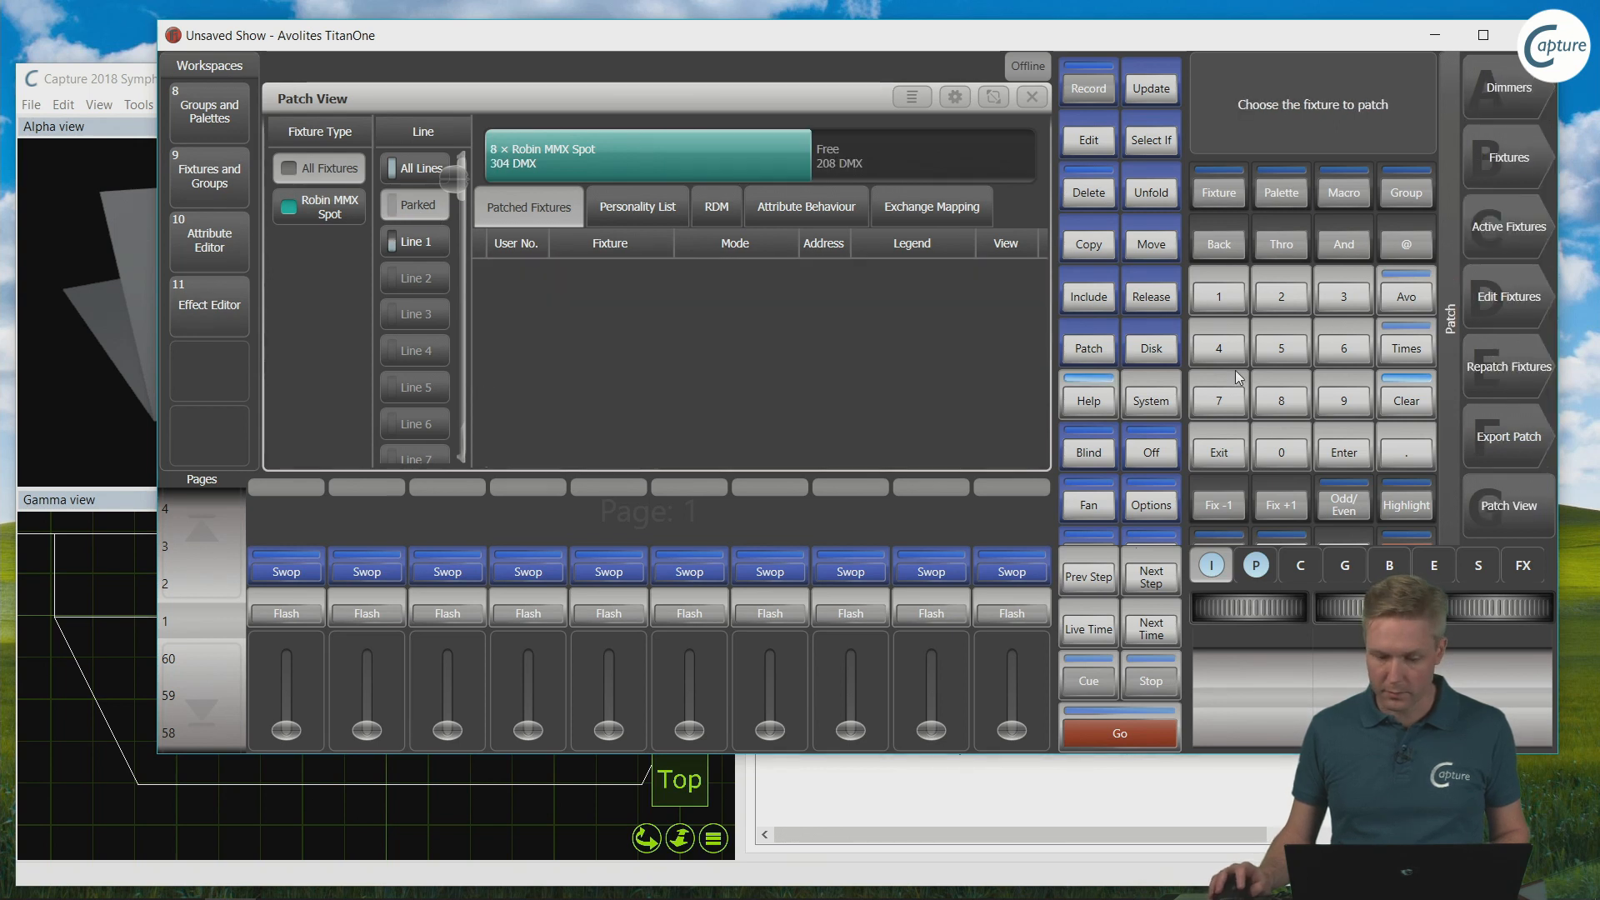
Step: Select the four stage-left-hand-column MMX Spots in Capture's Gamma view and check the matching selection in TitanOne's Patch View
left_click(140, 93)
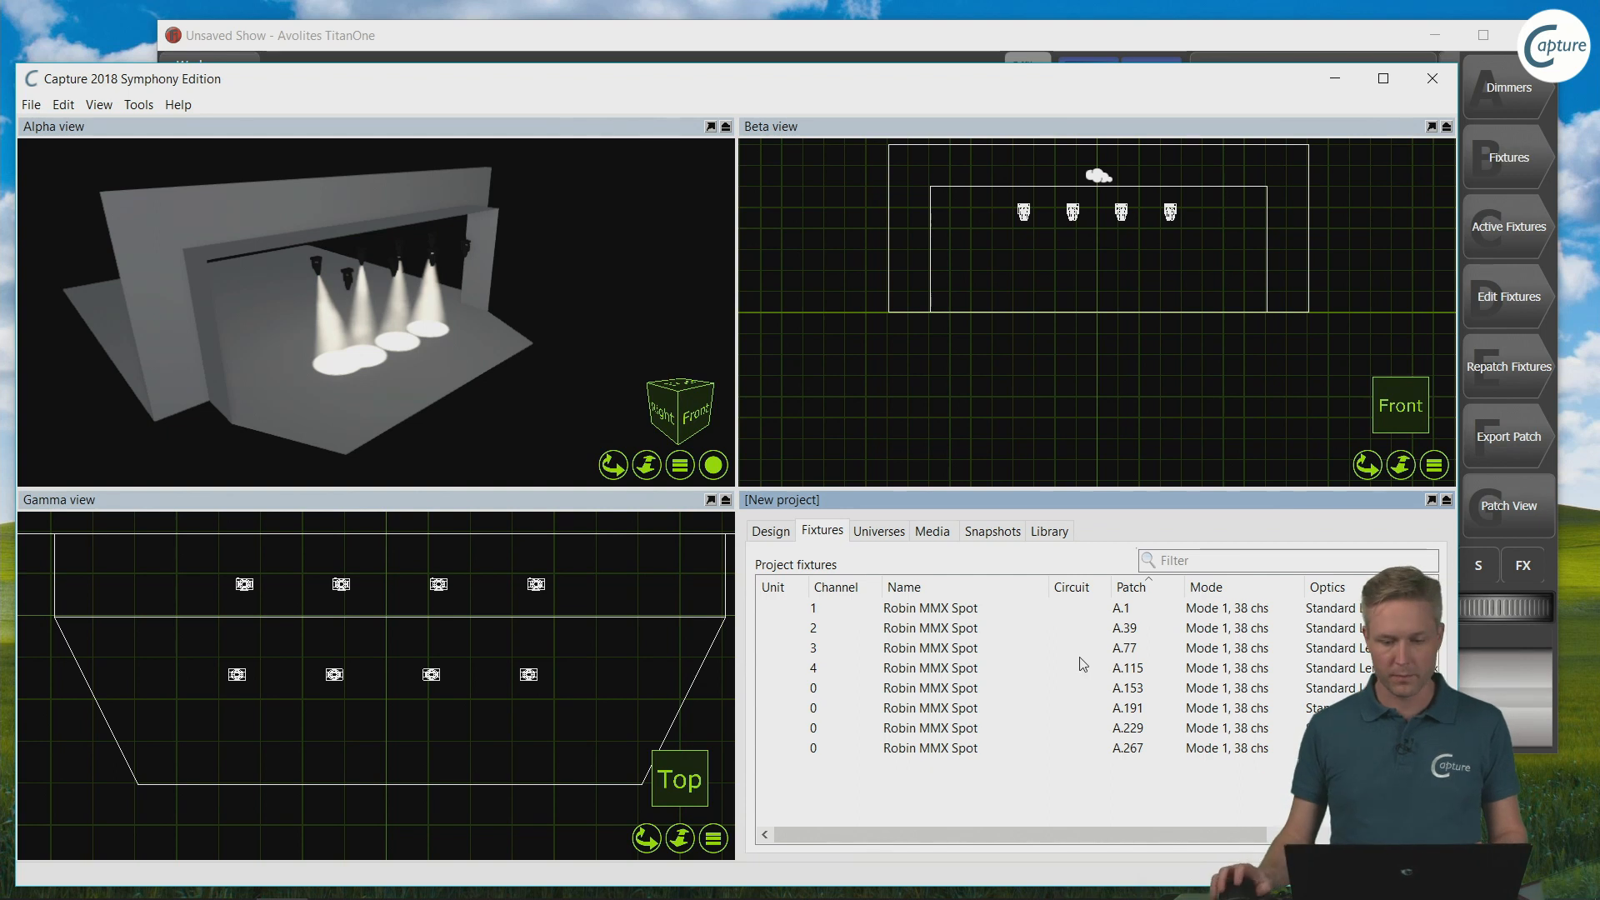
left_click_drag(200, 552, 407, 721)
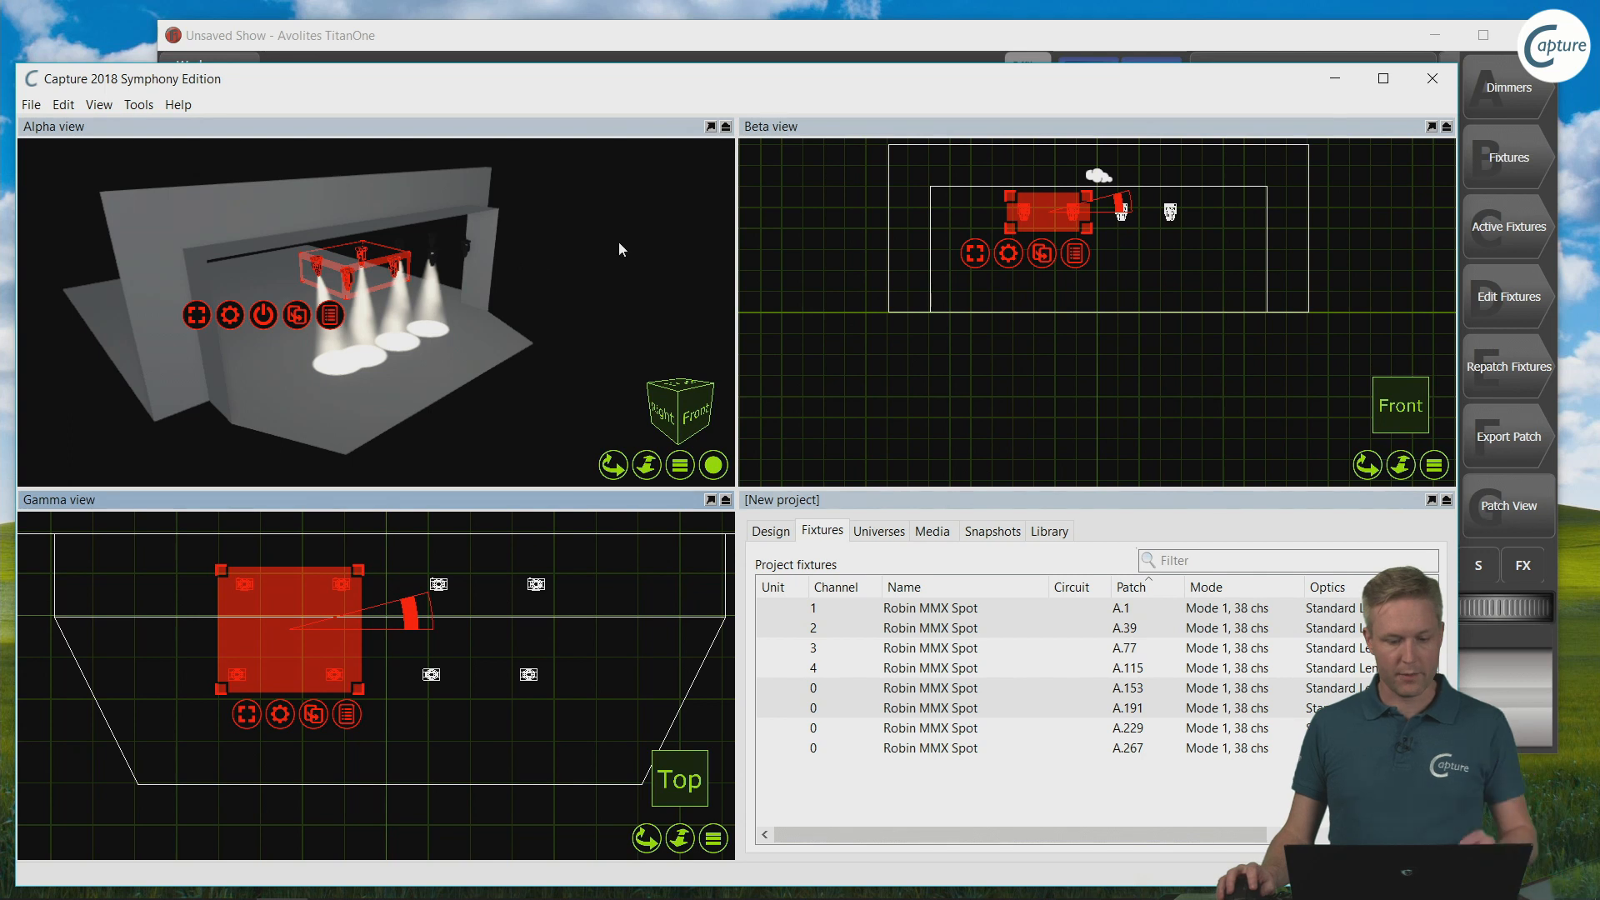
left_click_drag(607, 40, 635, 41)
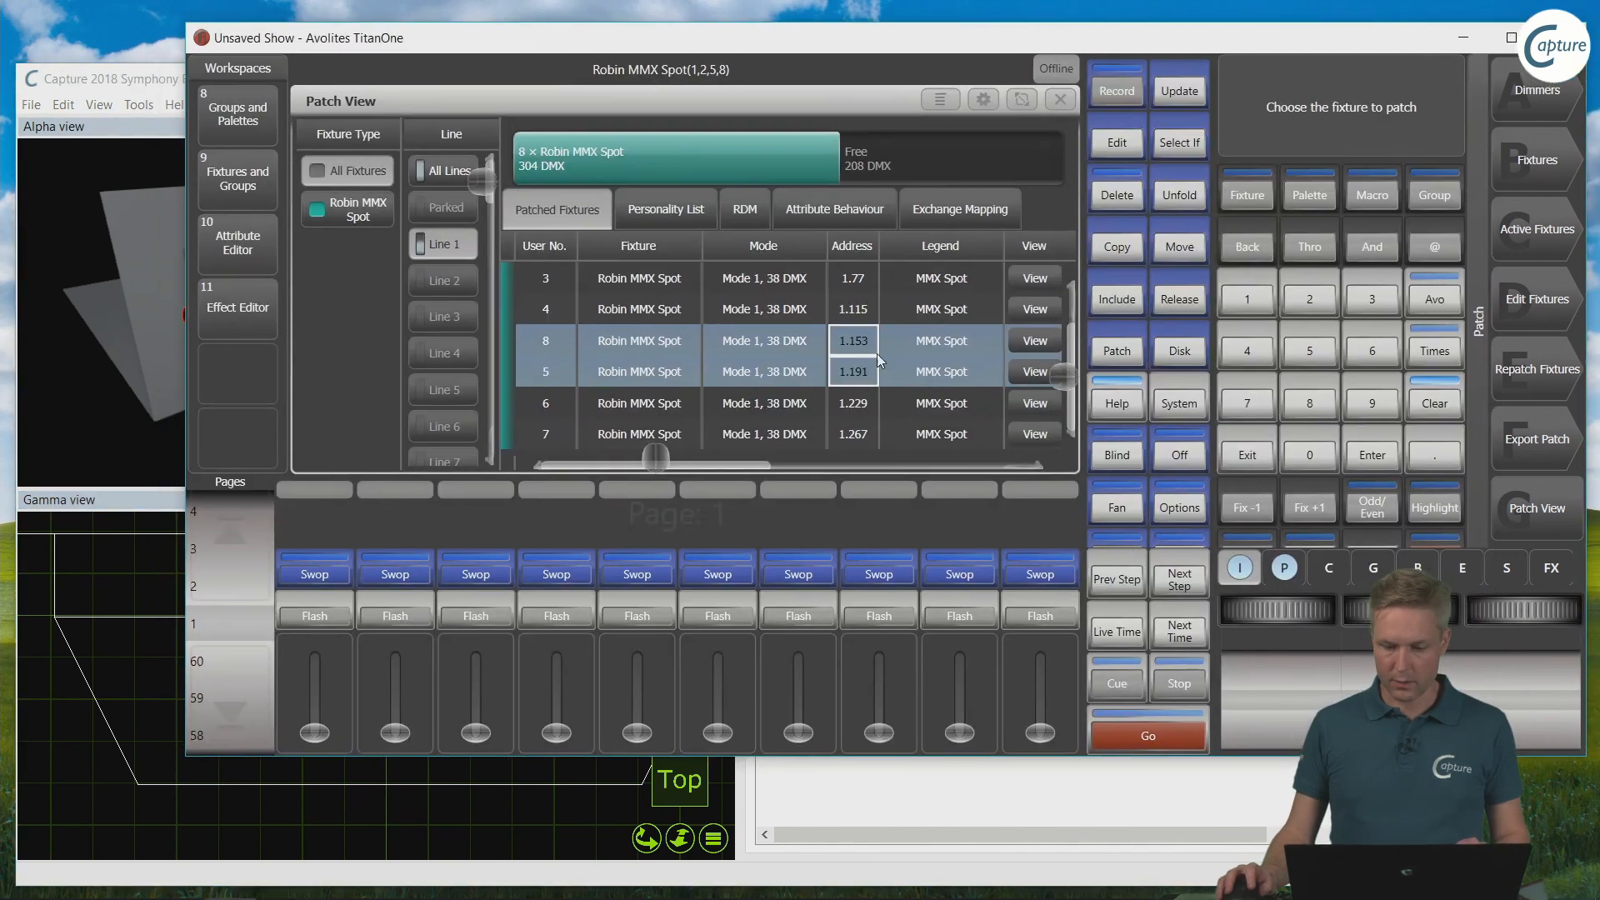
Step: Leave patching, close the Patch View, and set the dimmer of all eight MMX Spots to 100%
left_click(1244, 458)
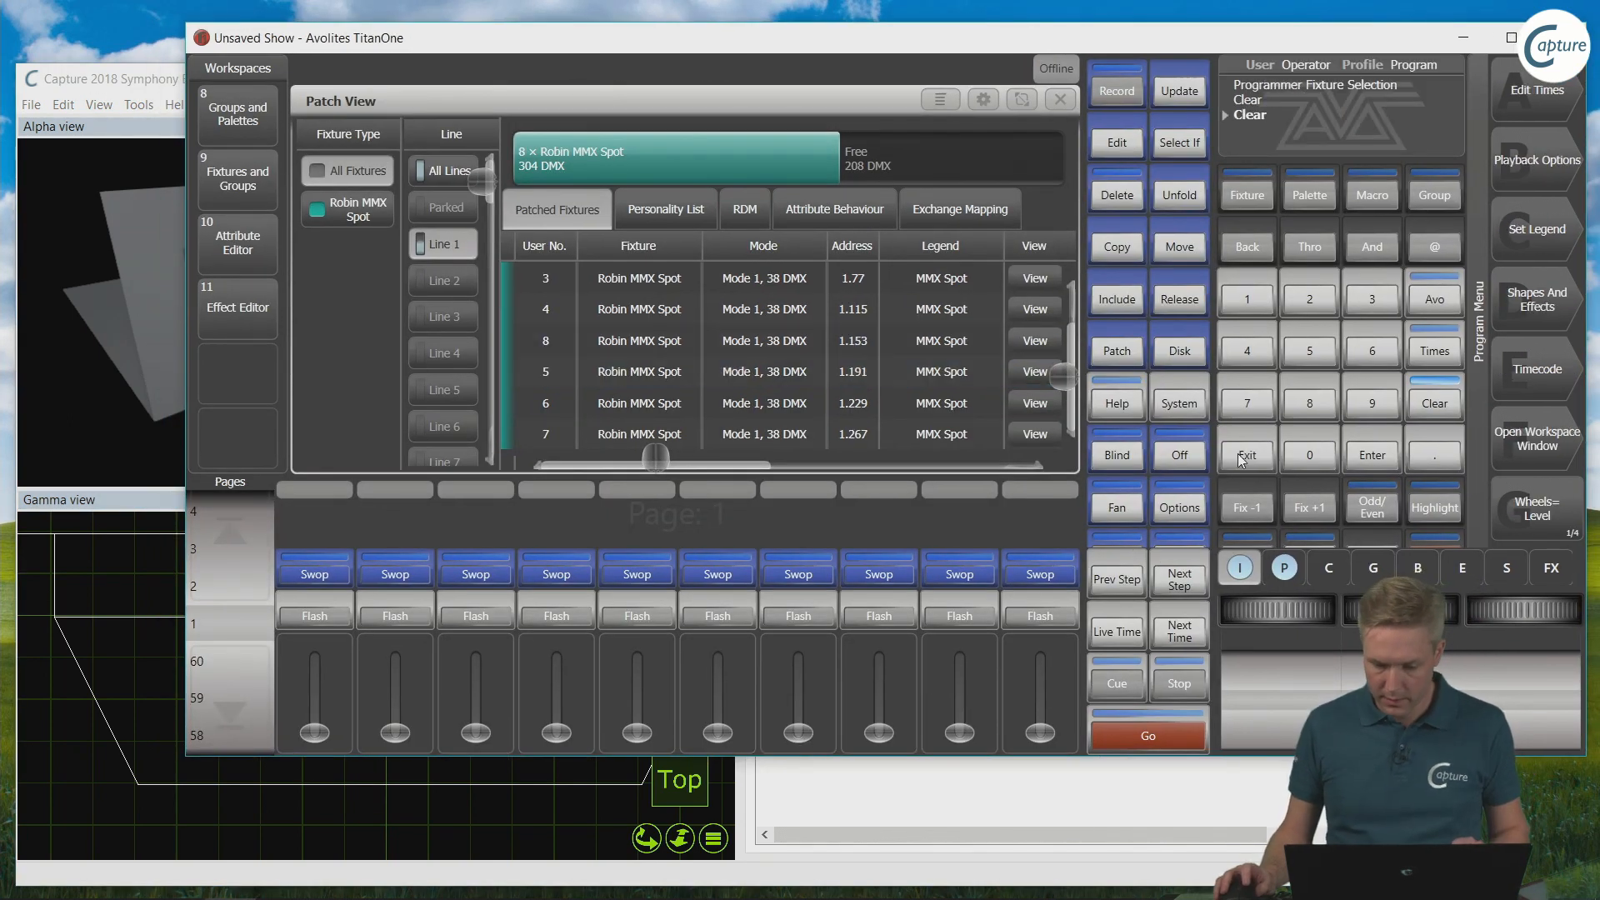
left_click(1061, 99)
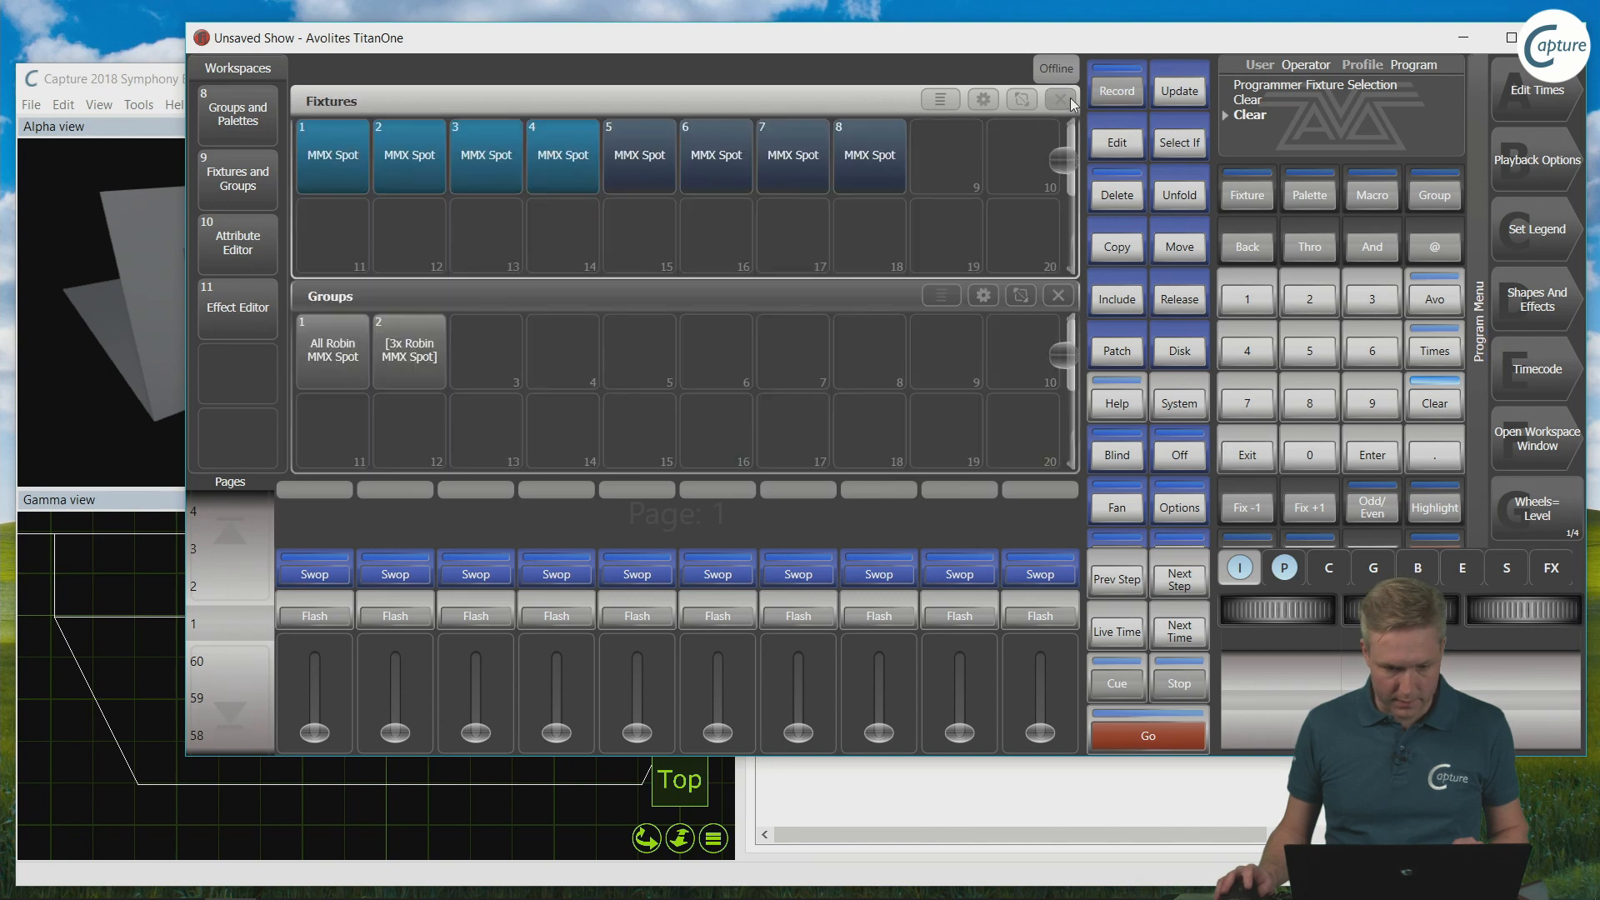
left_click_drag(362, 164, 898, 169)
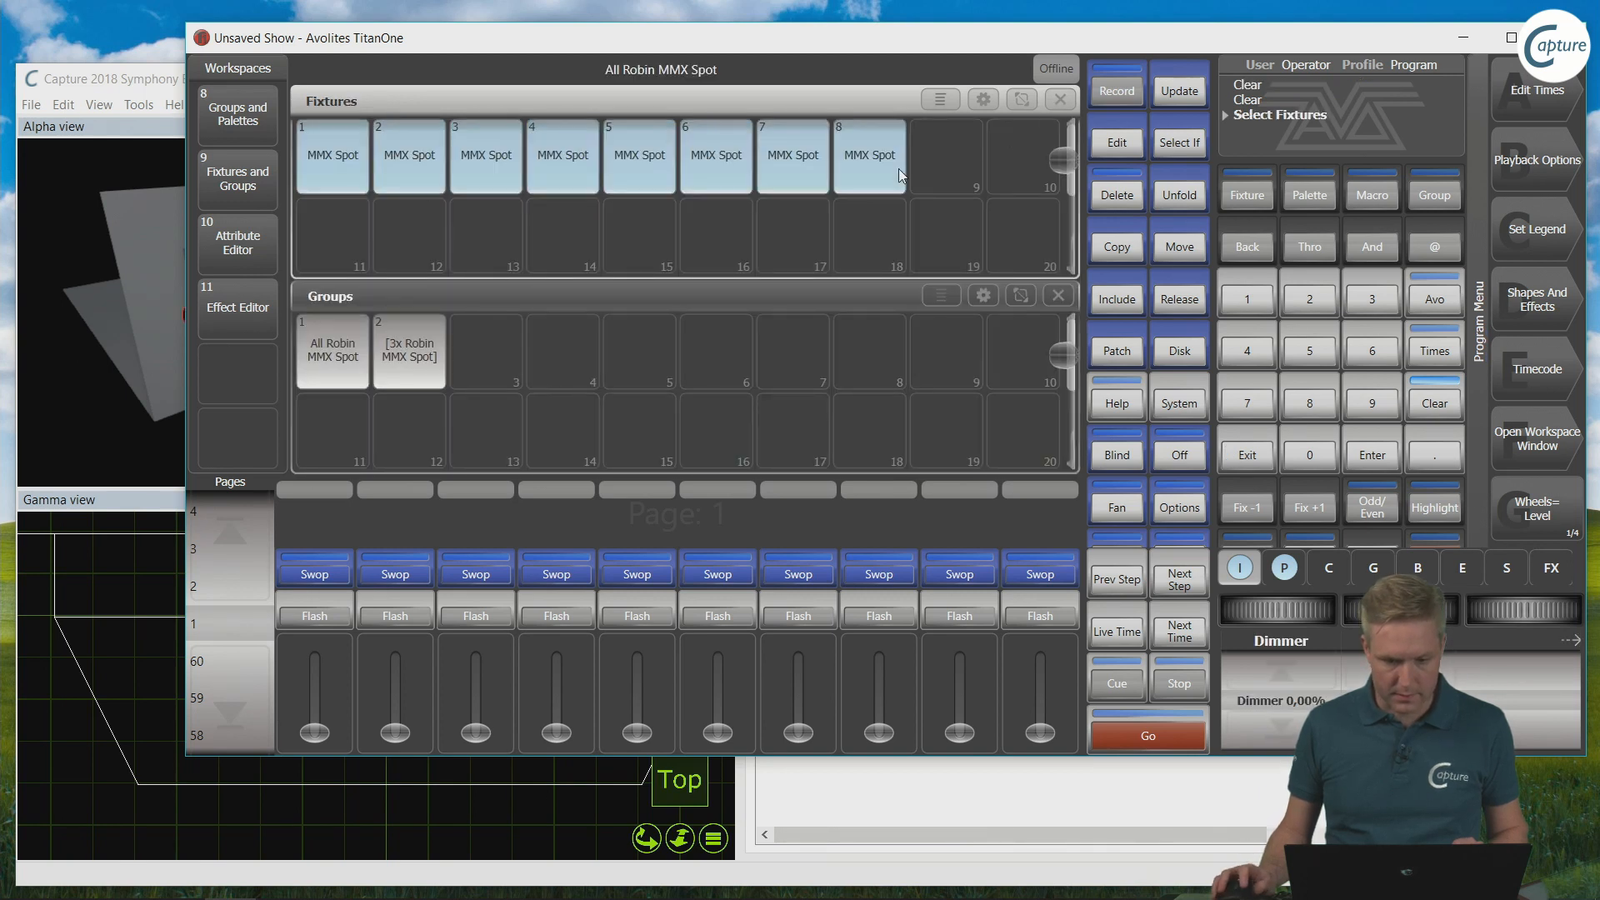
left_click(1272, 701)
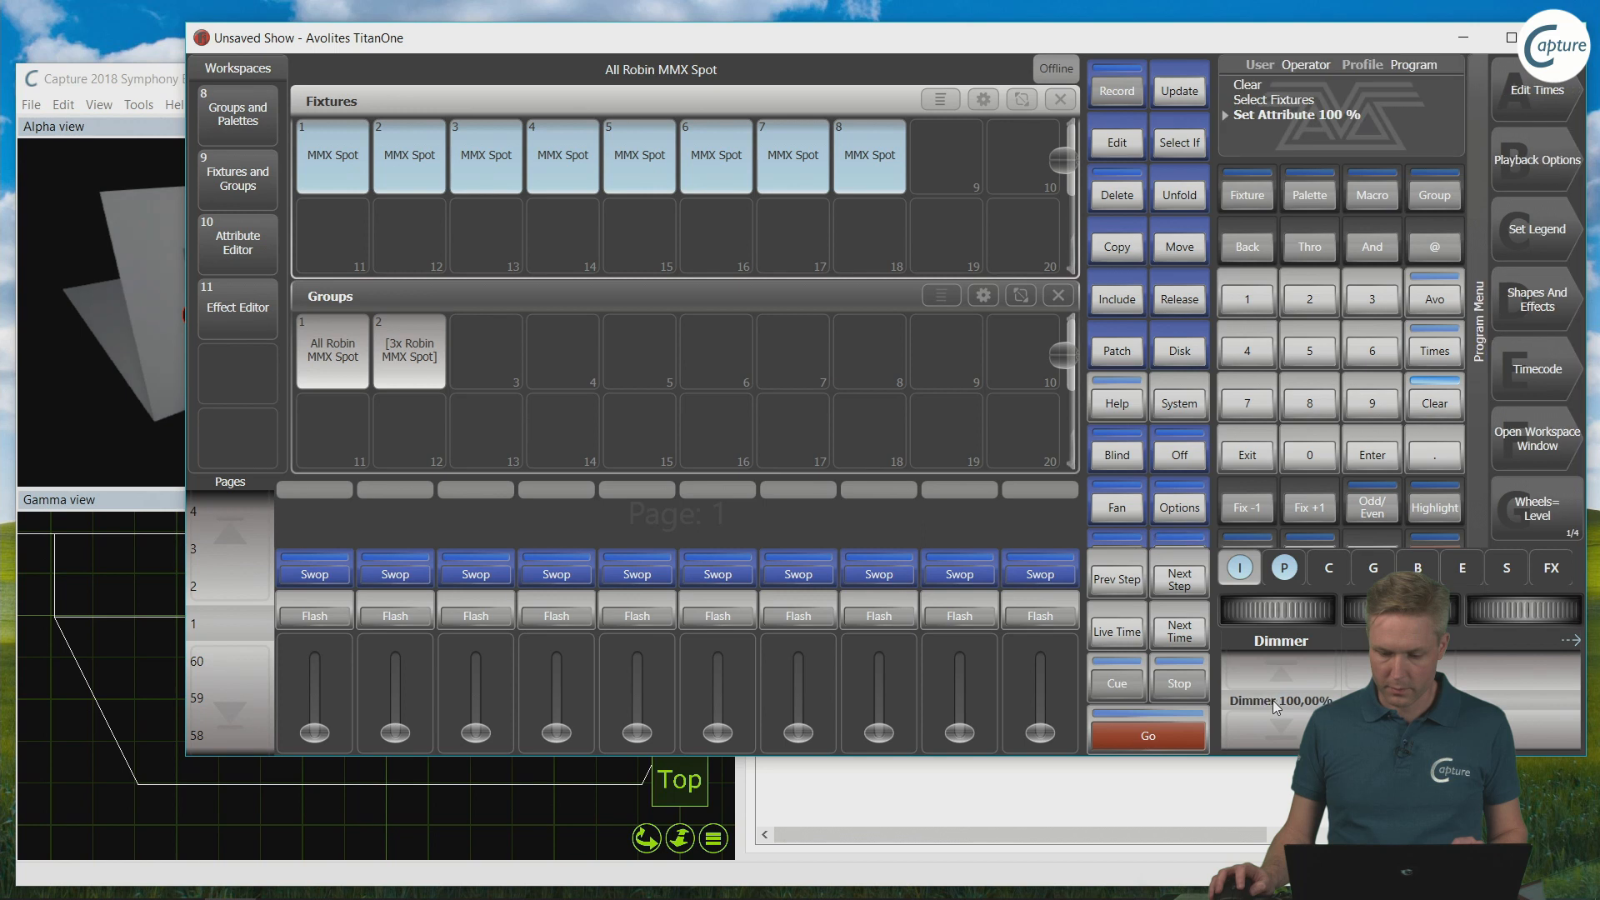
Step: Narrow the TitanOne and Capture windows so both fit side by side, keeping Capture's four-view layout
left_click_drag(182, 22, 553, 25)
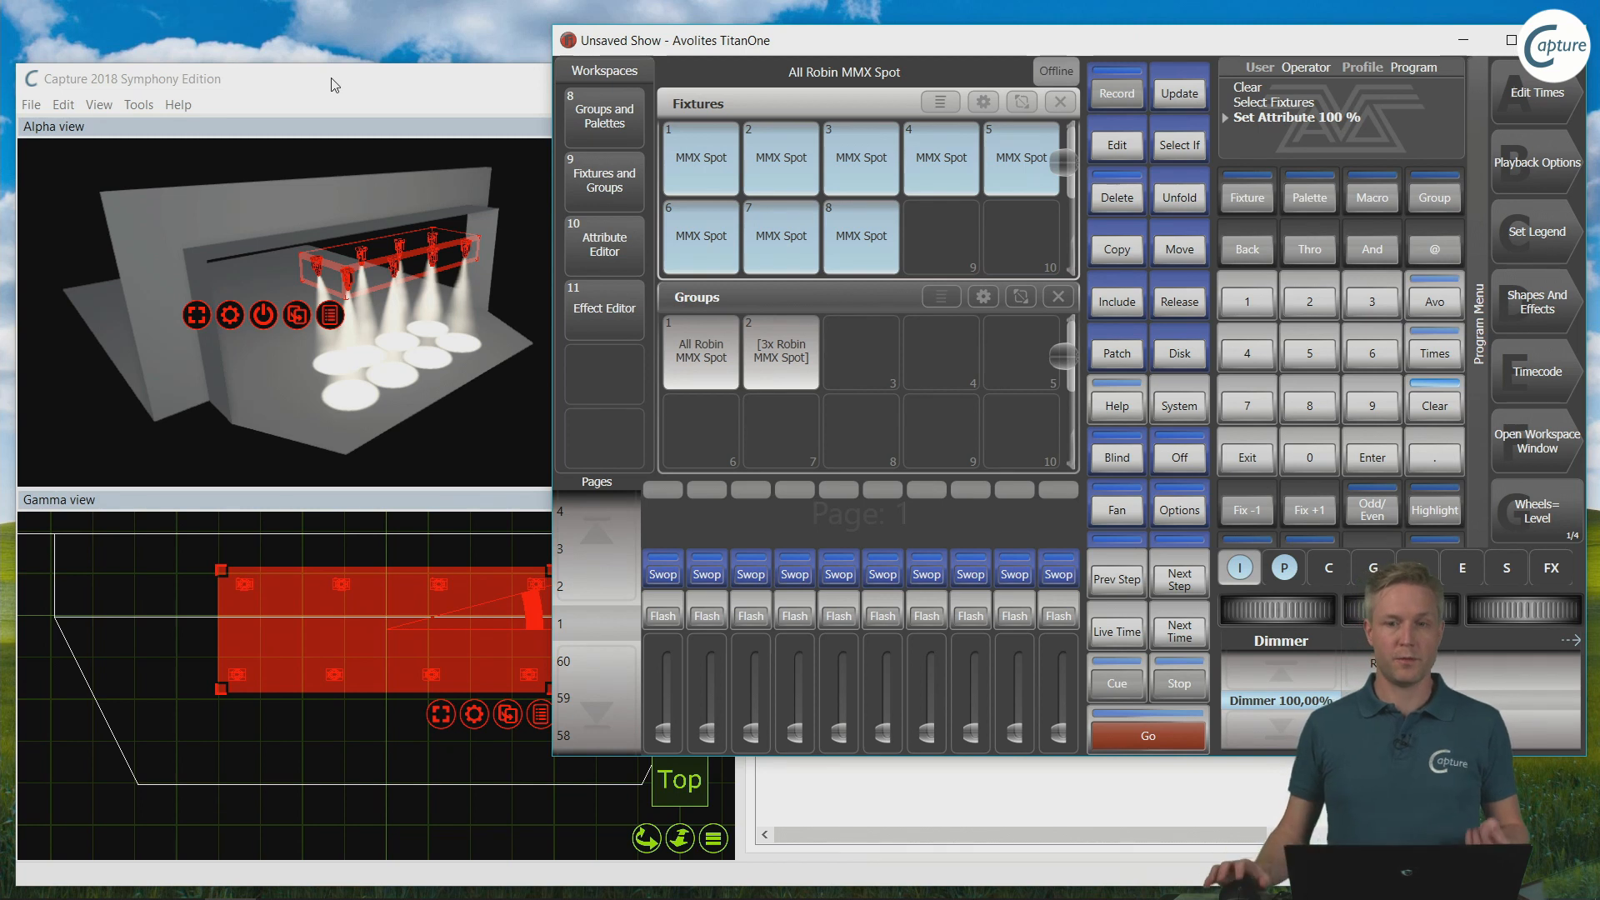
left_click(327, 397)
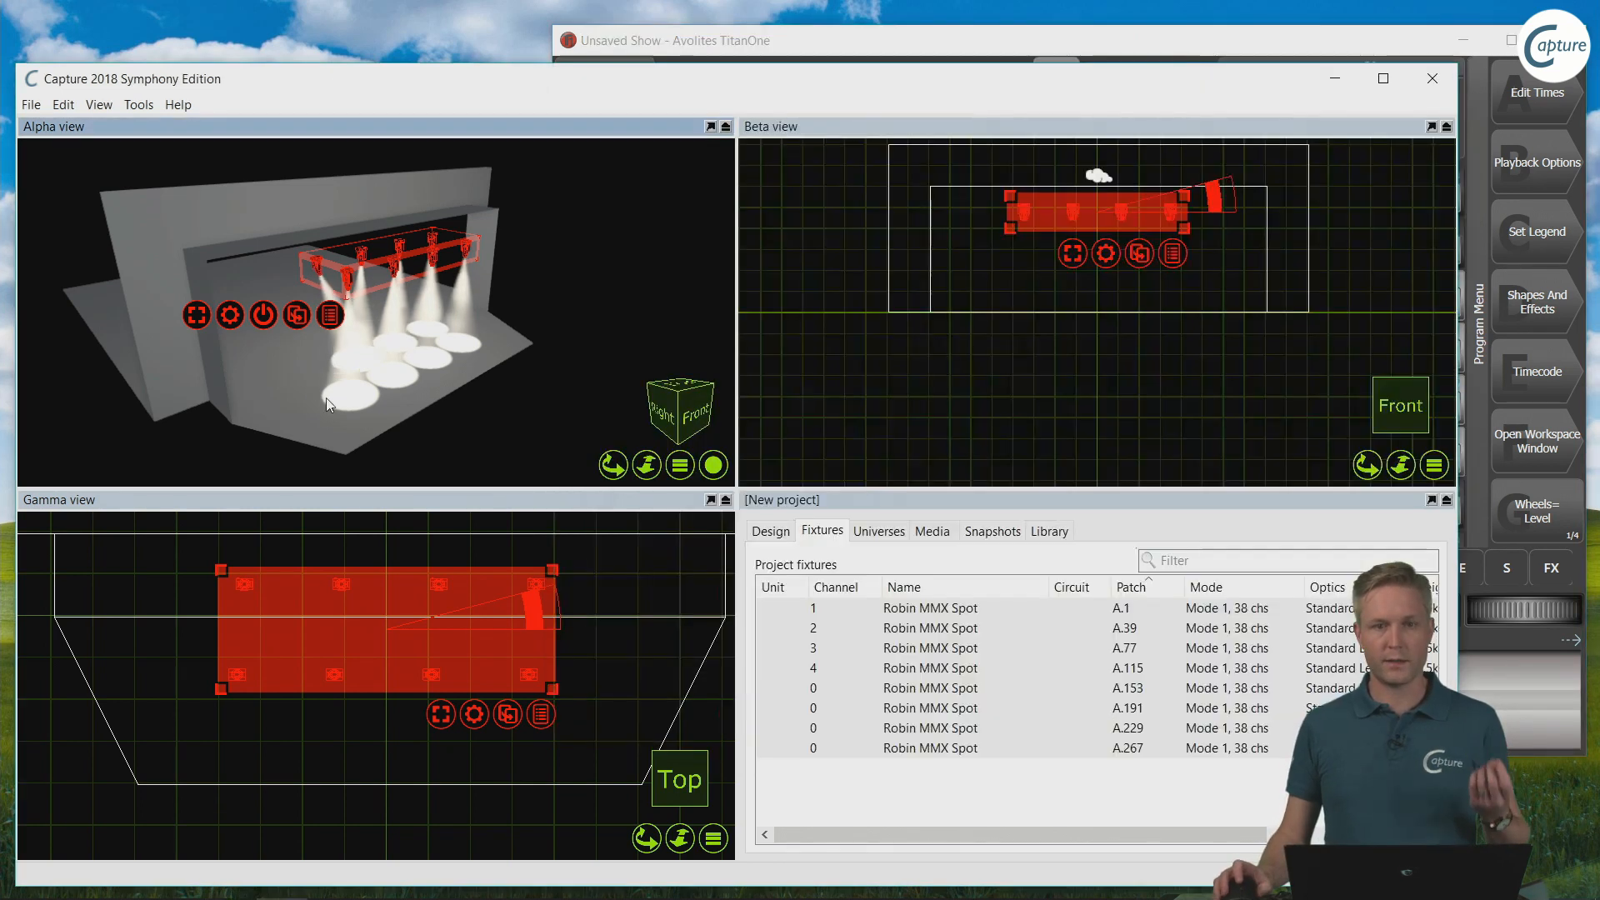
double_click(500, 133)
left_click_drag(1460, 234, 596, 291)
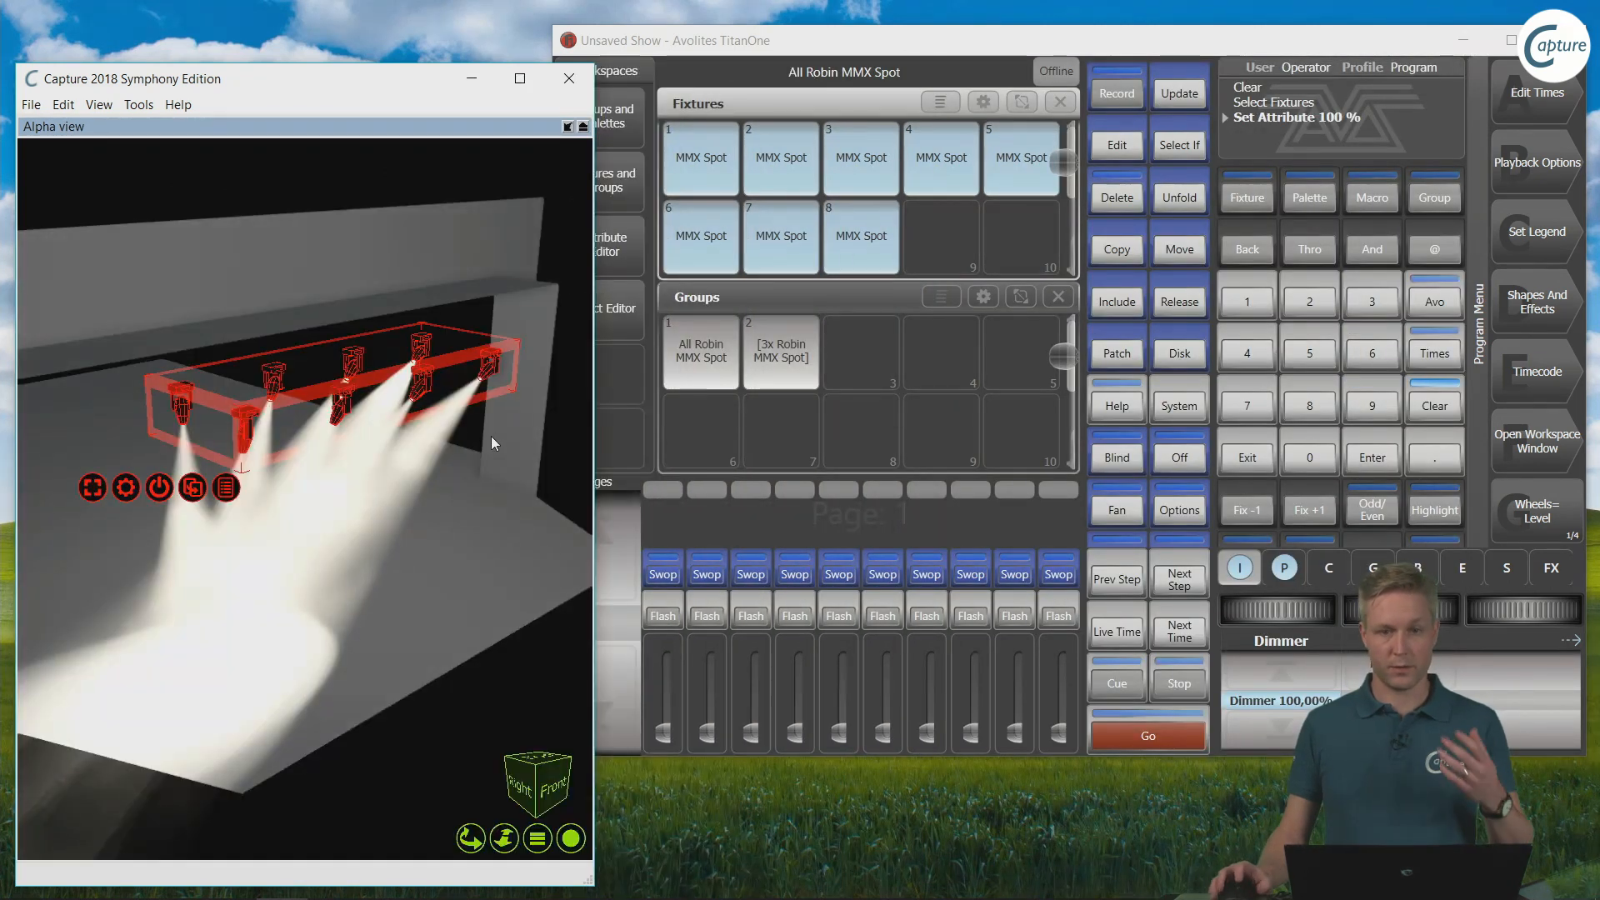
double_click(254, 125)
Step: Split the MMX Spots into left and right groups of four and focus each group on its own point on the stage floor
scroll(134, 544, "down", 5)
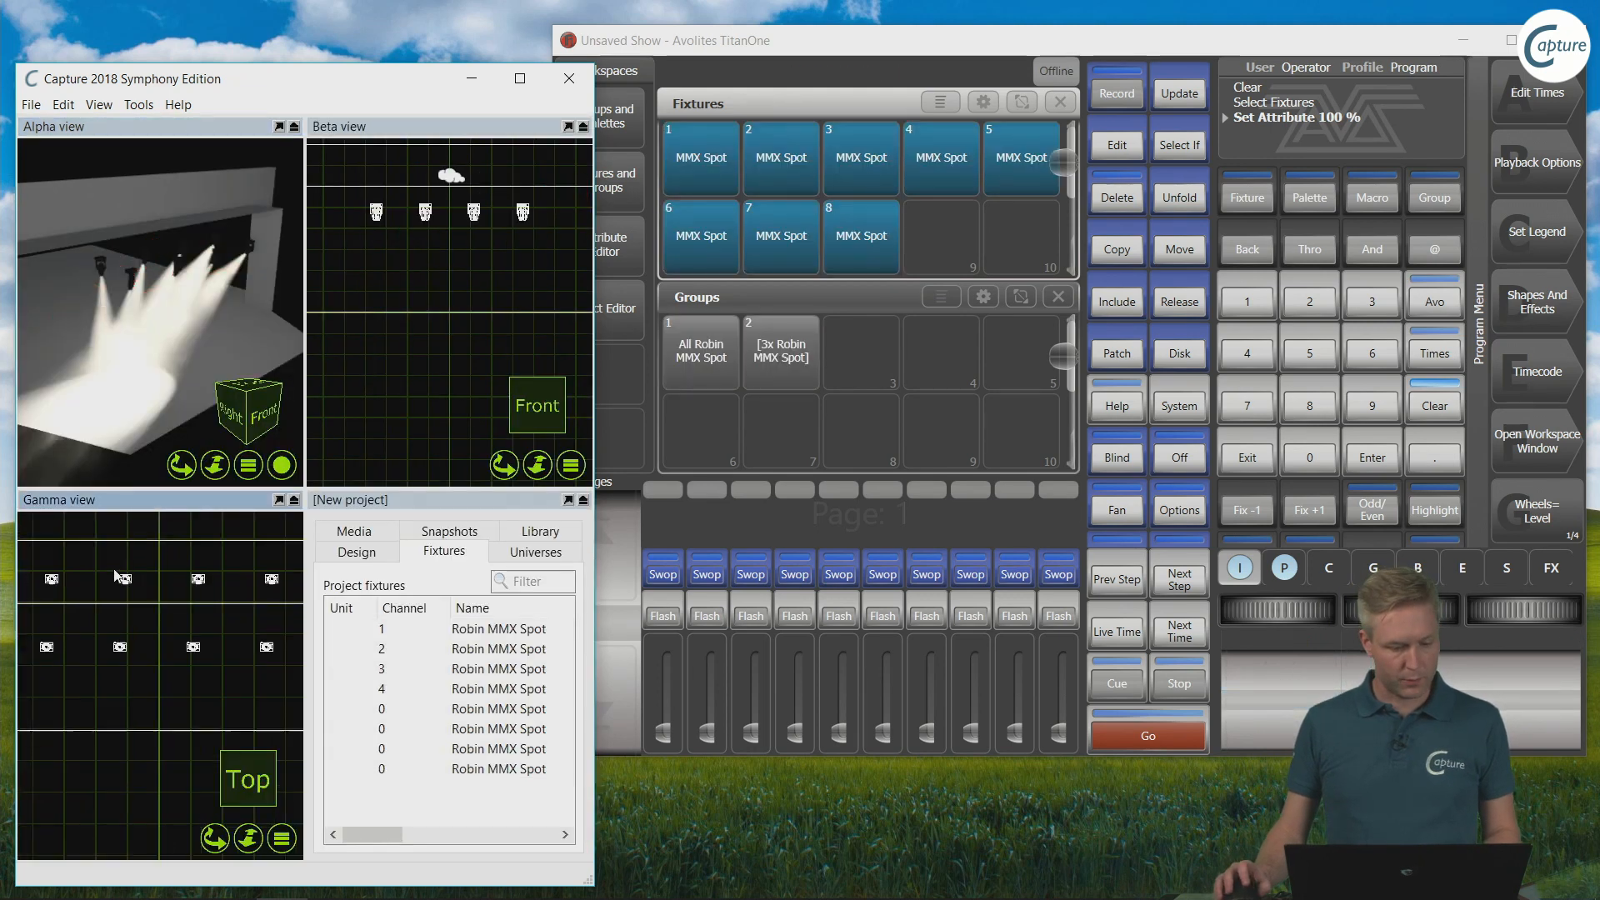
left_click_drag(43, 560, 162, 684)
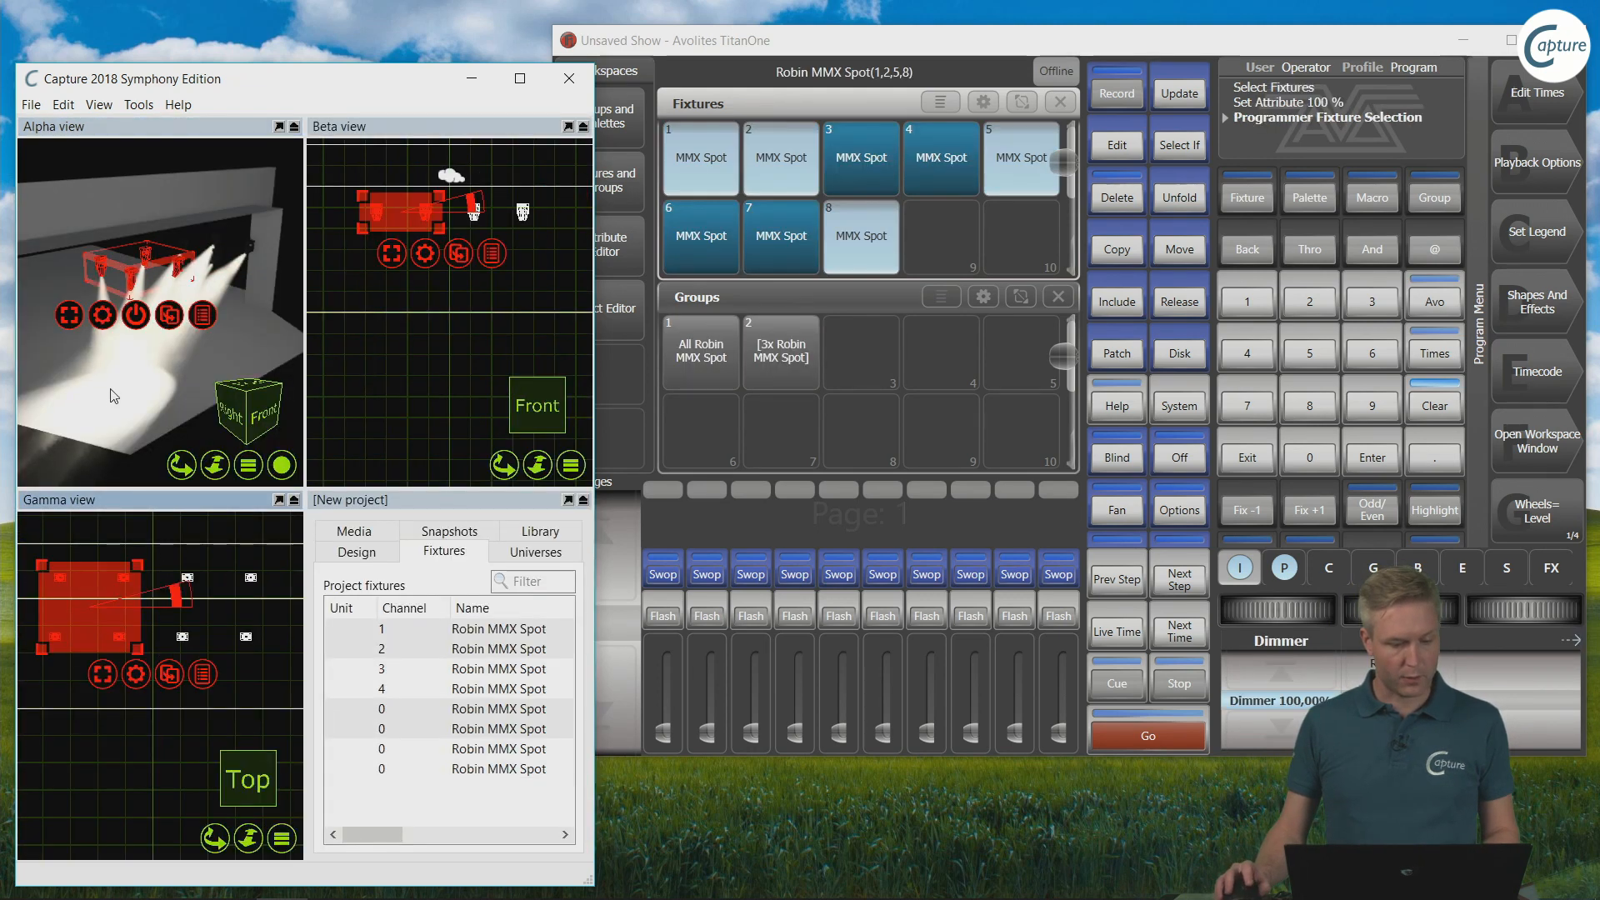
left_click_drag(162, 561, 286, 667)
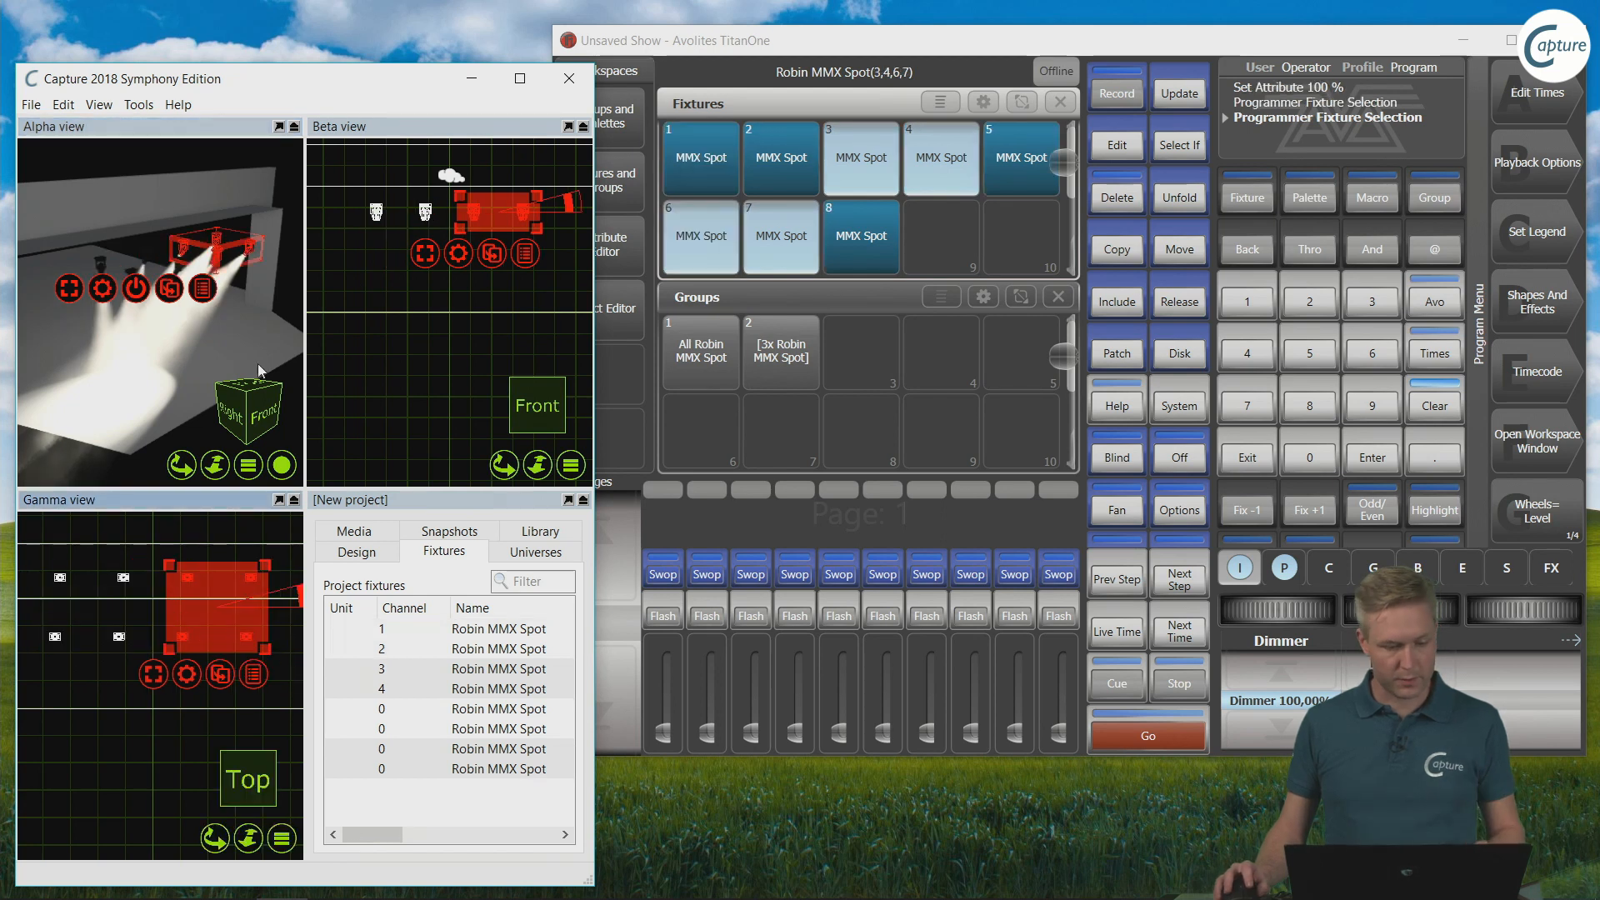
left_click(221, 337, "alt")
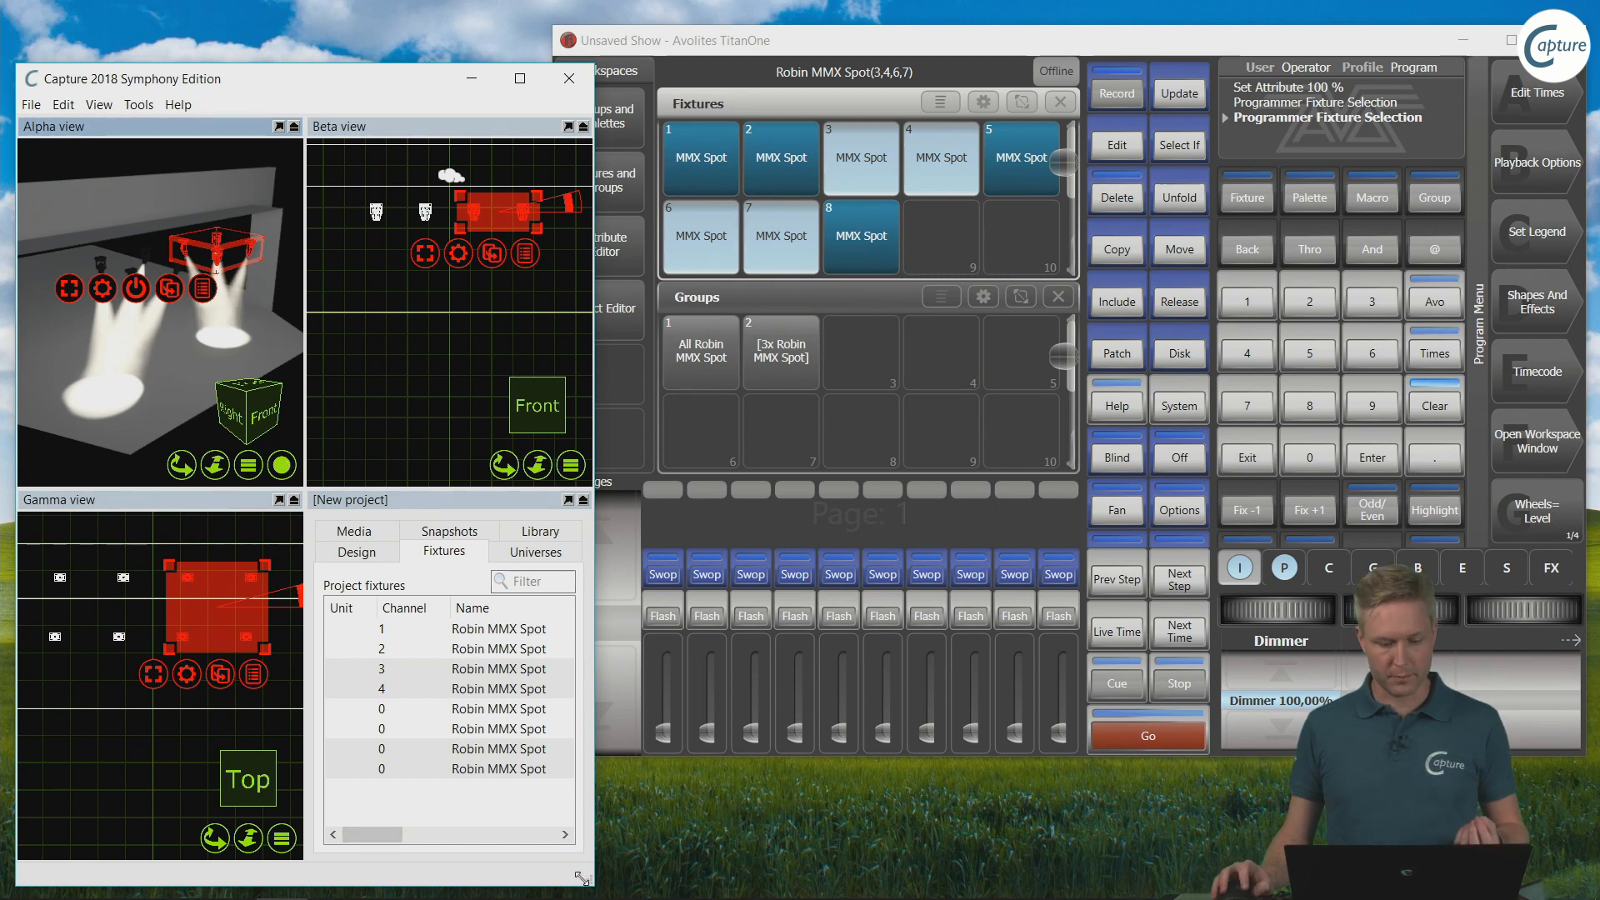
Step: Widen the Capture window and record the current focus in LL-LT01 as a Position Palette with mode Fixture
left_click_drag(588, 881, 1180, 875)
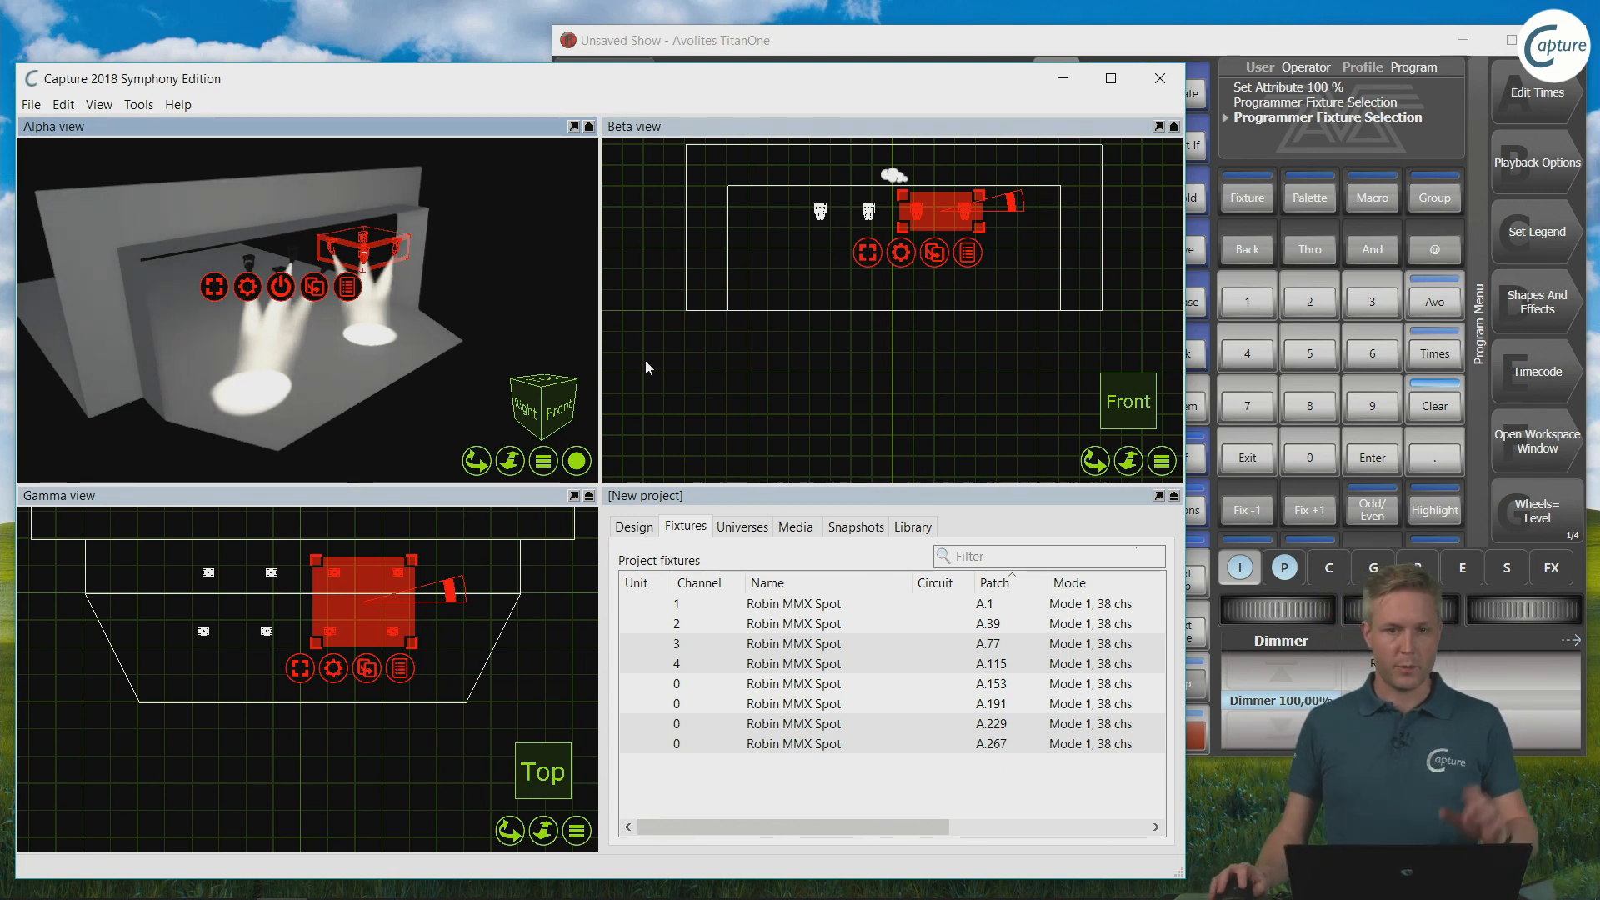
left_click(583, 462)
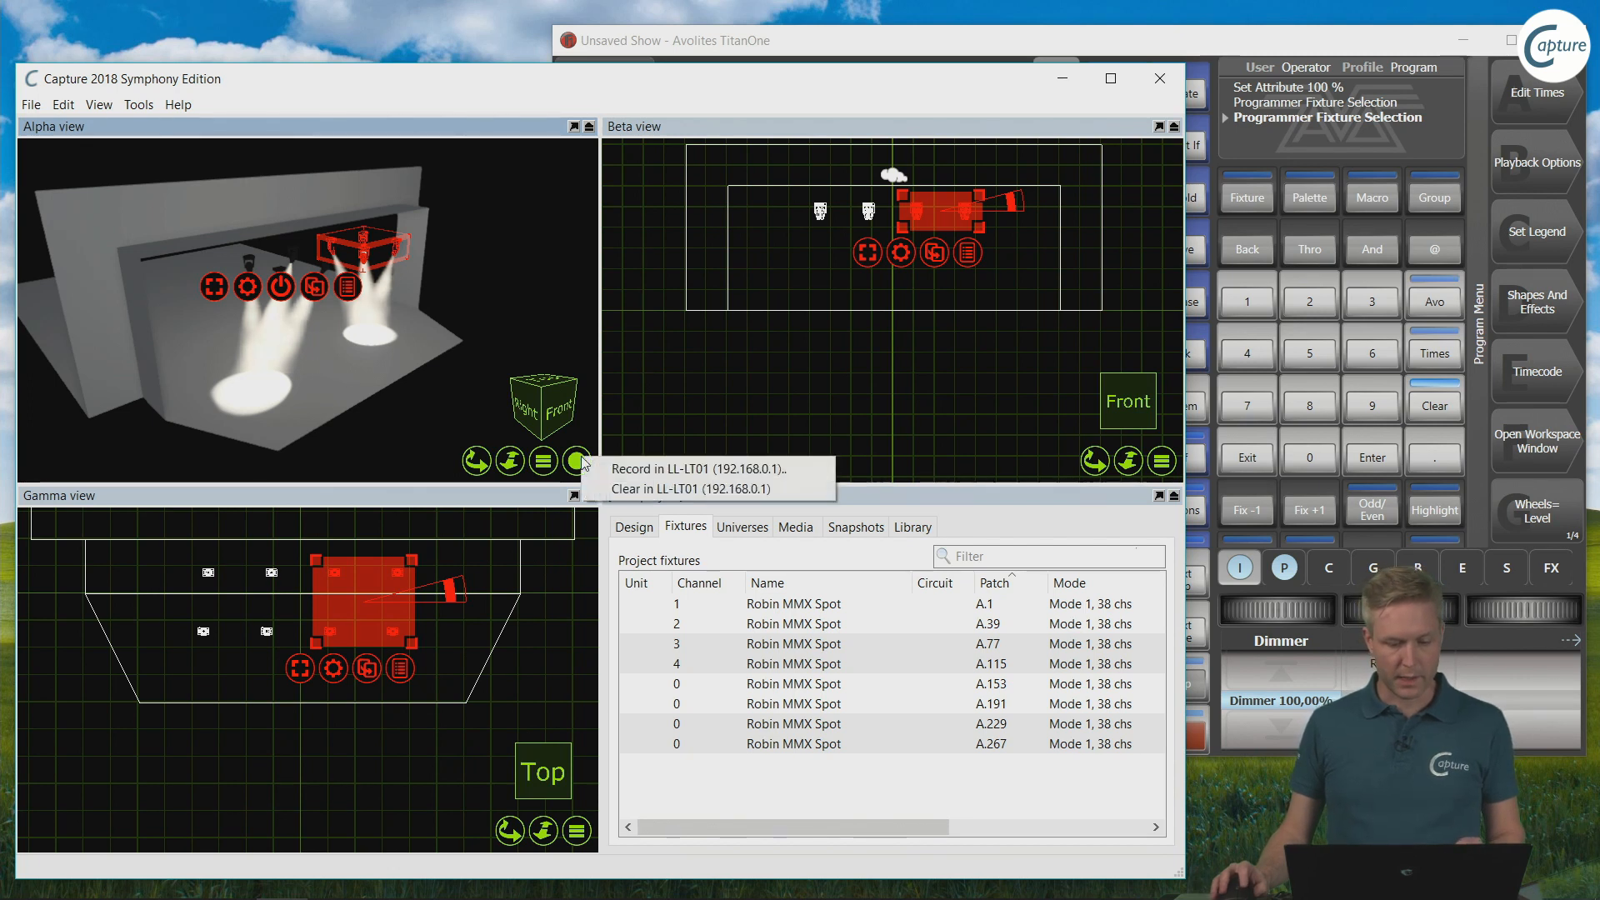
left_click(795, 468)
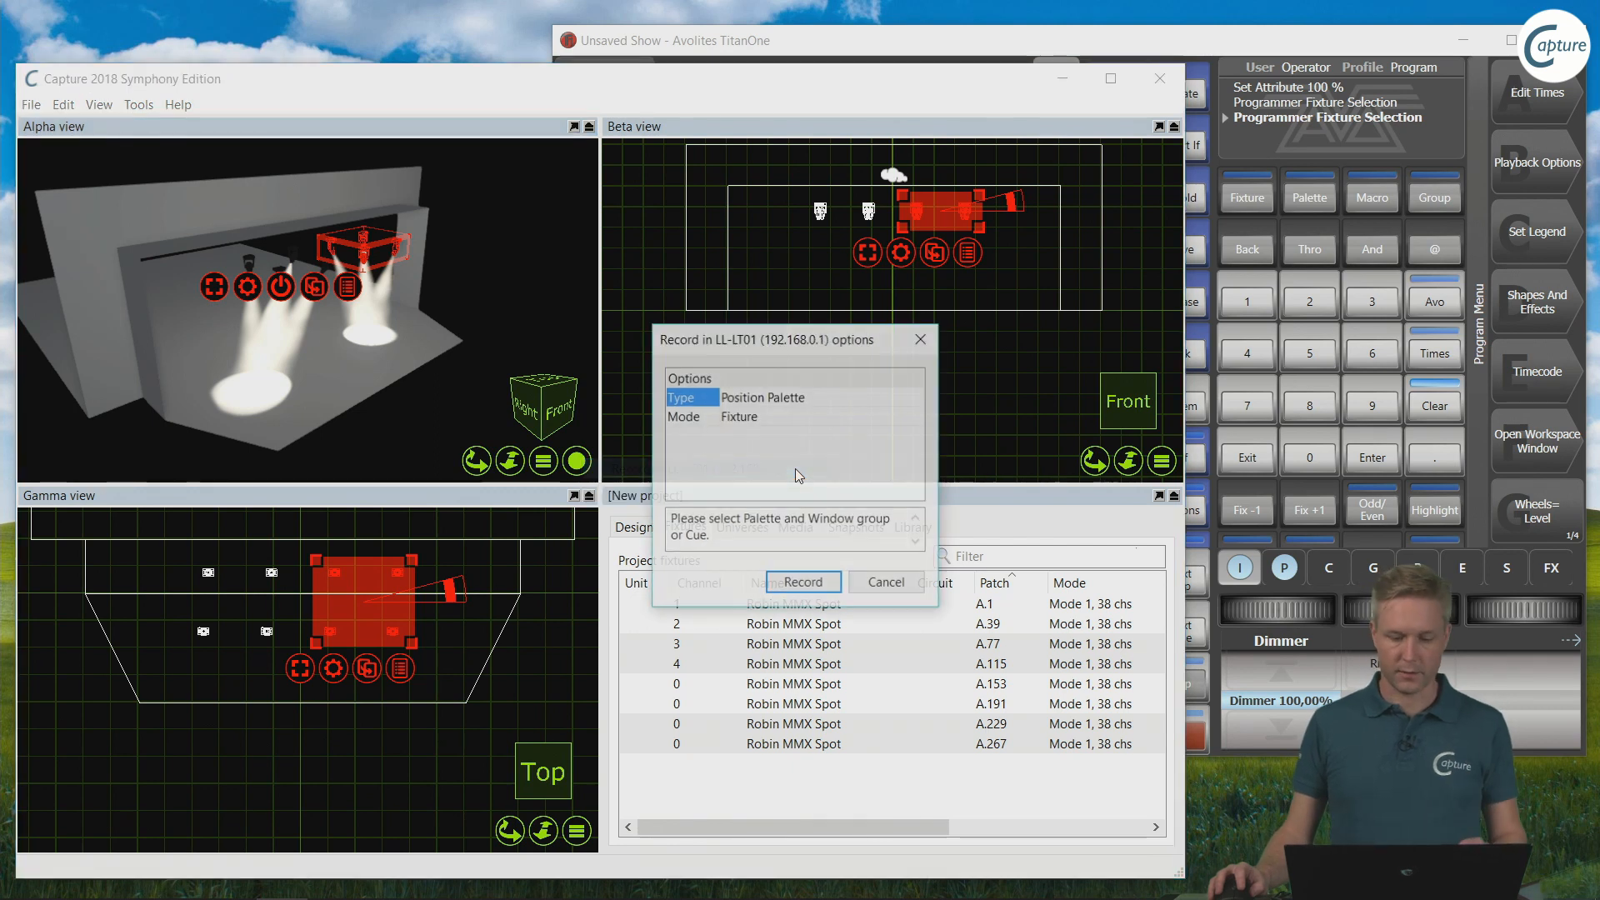
left_click(815, 398)
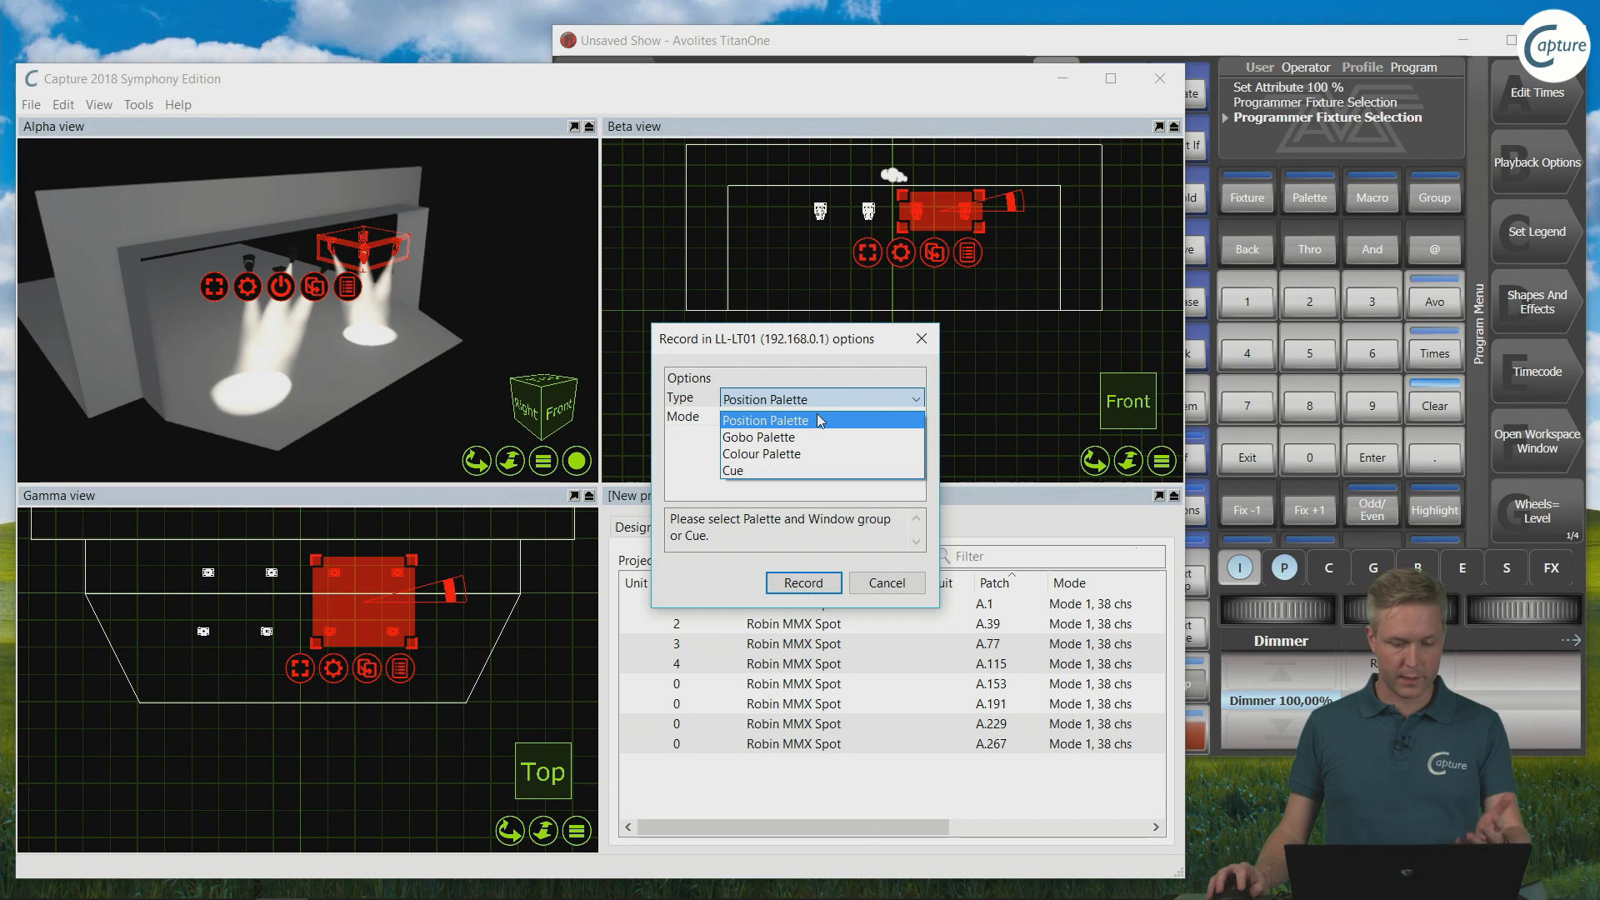
left_click(825, 420)
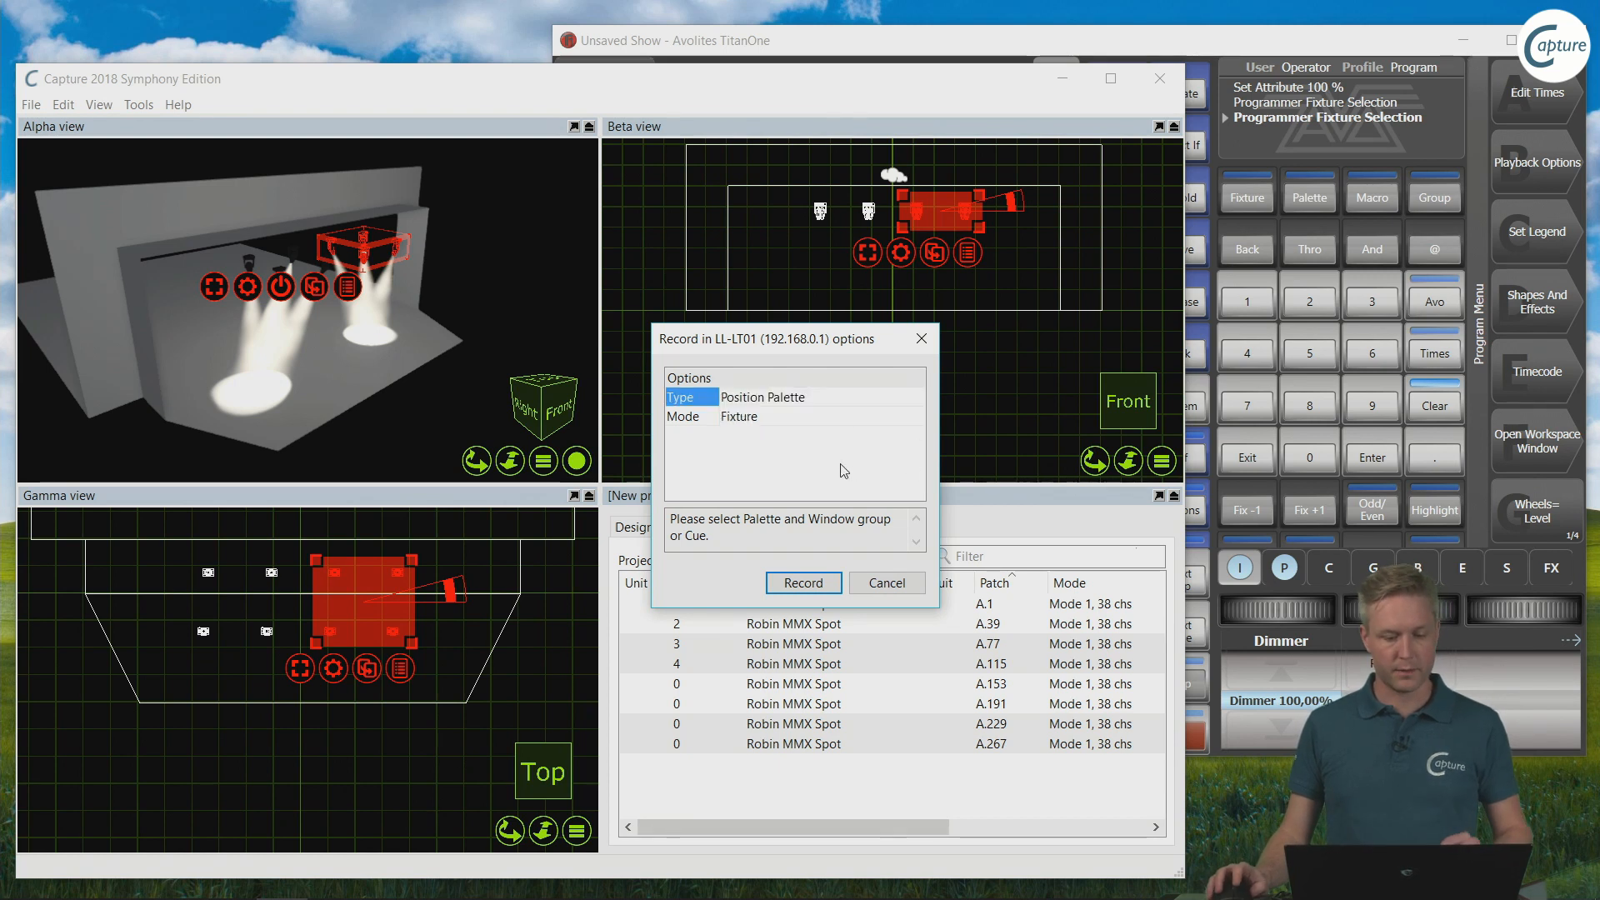
left_click(814, 585)
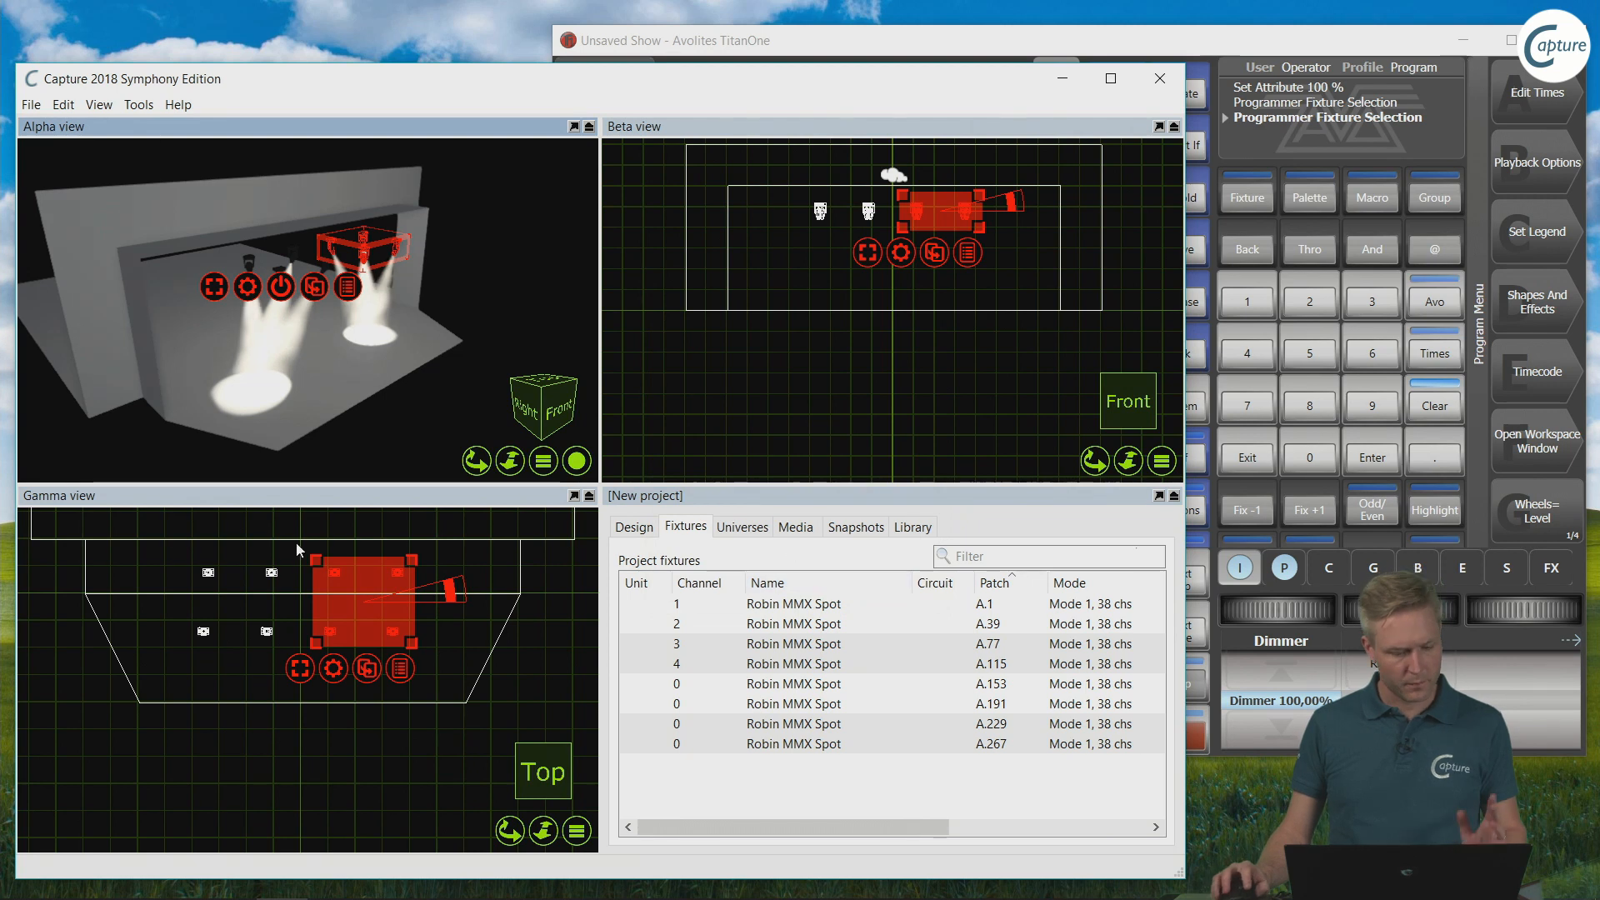
Step: Refocus the upstage row and the downstage row of MMX Spots on two separate points of the stage
left_click_drag(233, 542, 432, 598)
left_click_drag(158, 540, 423, 604)
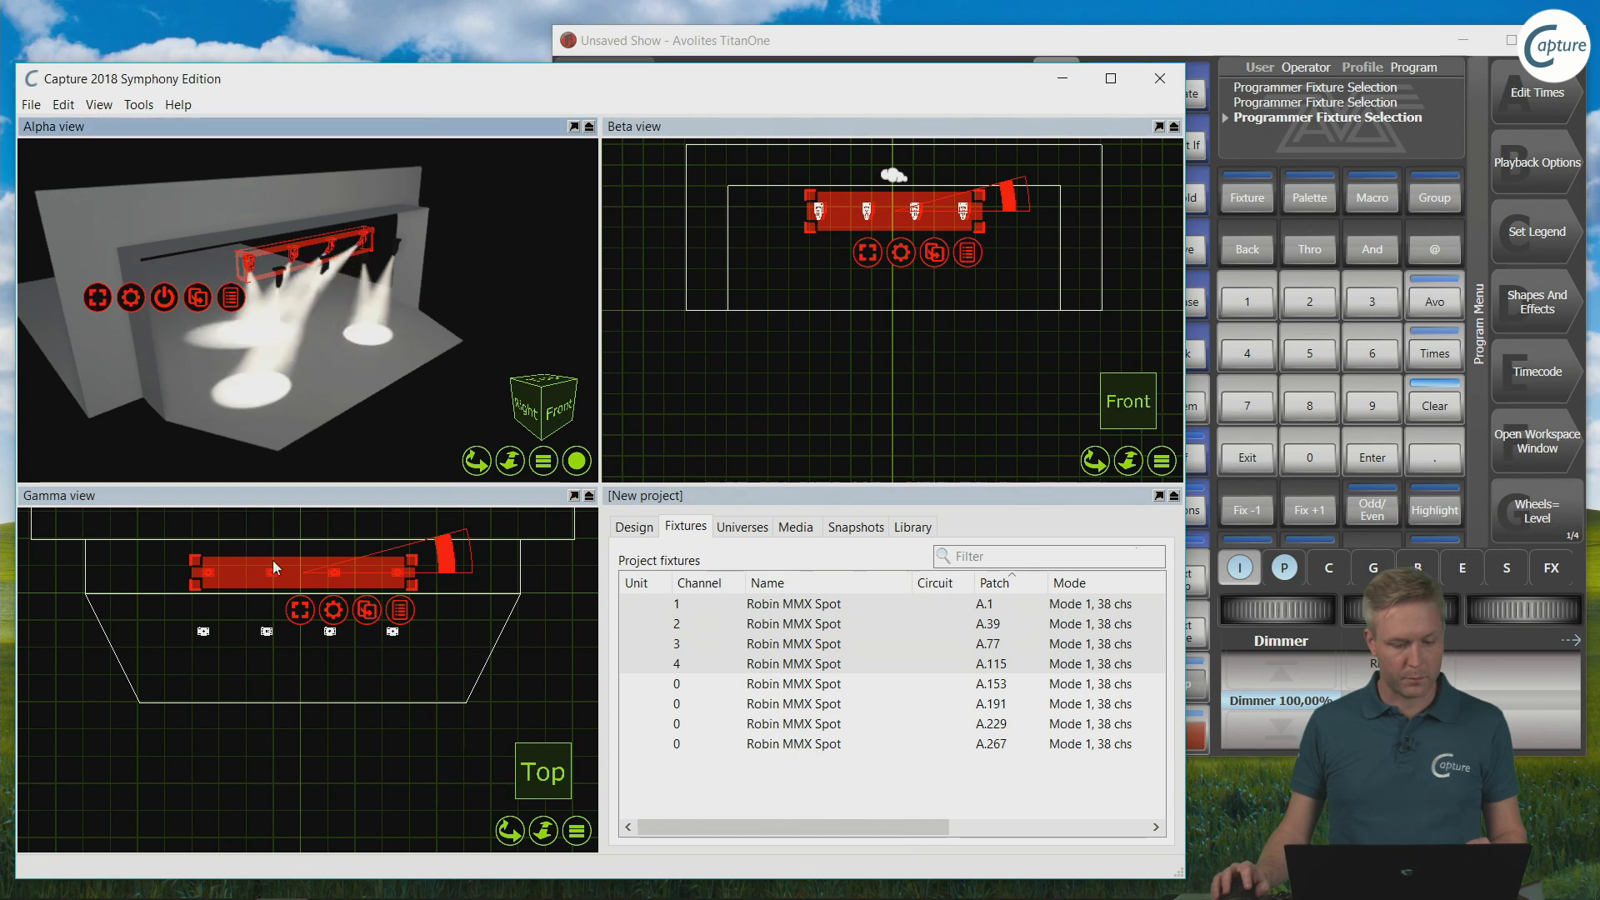
left_click_drag(152, 608, 462, 665)
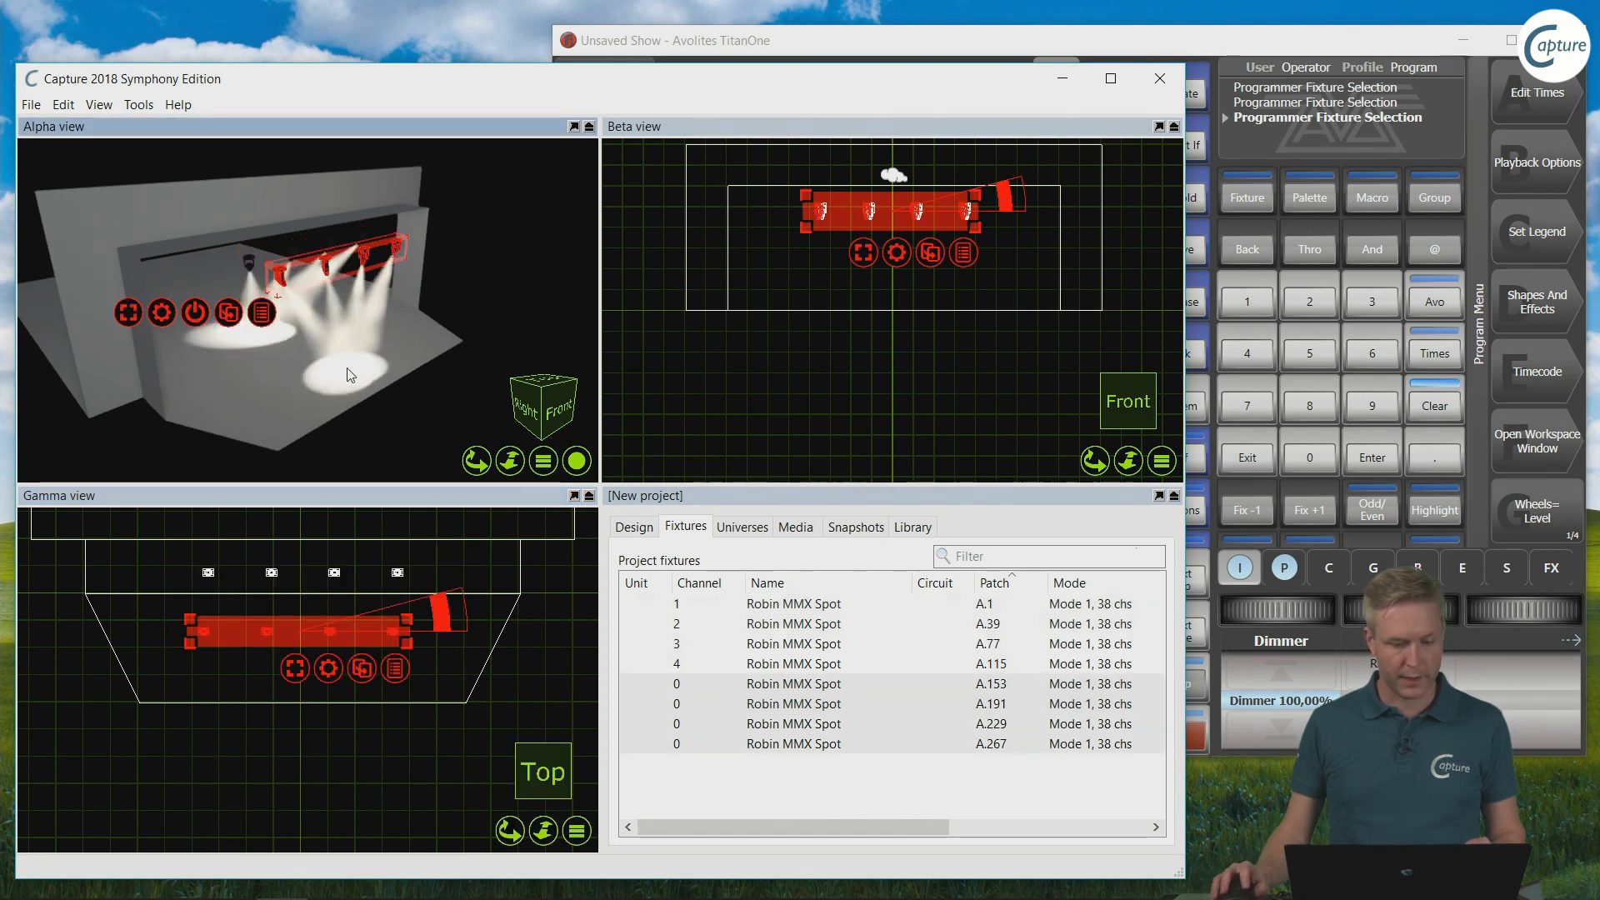
Step: Record the row-based focus in LL-LT01 as a second Position Palette and deselect the fixtures
left_click(575, 463)
left_click(684, 477)
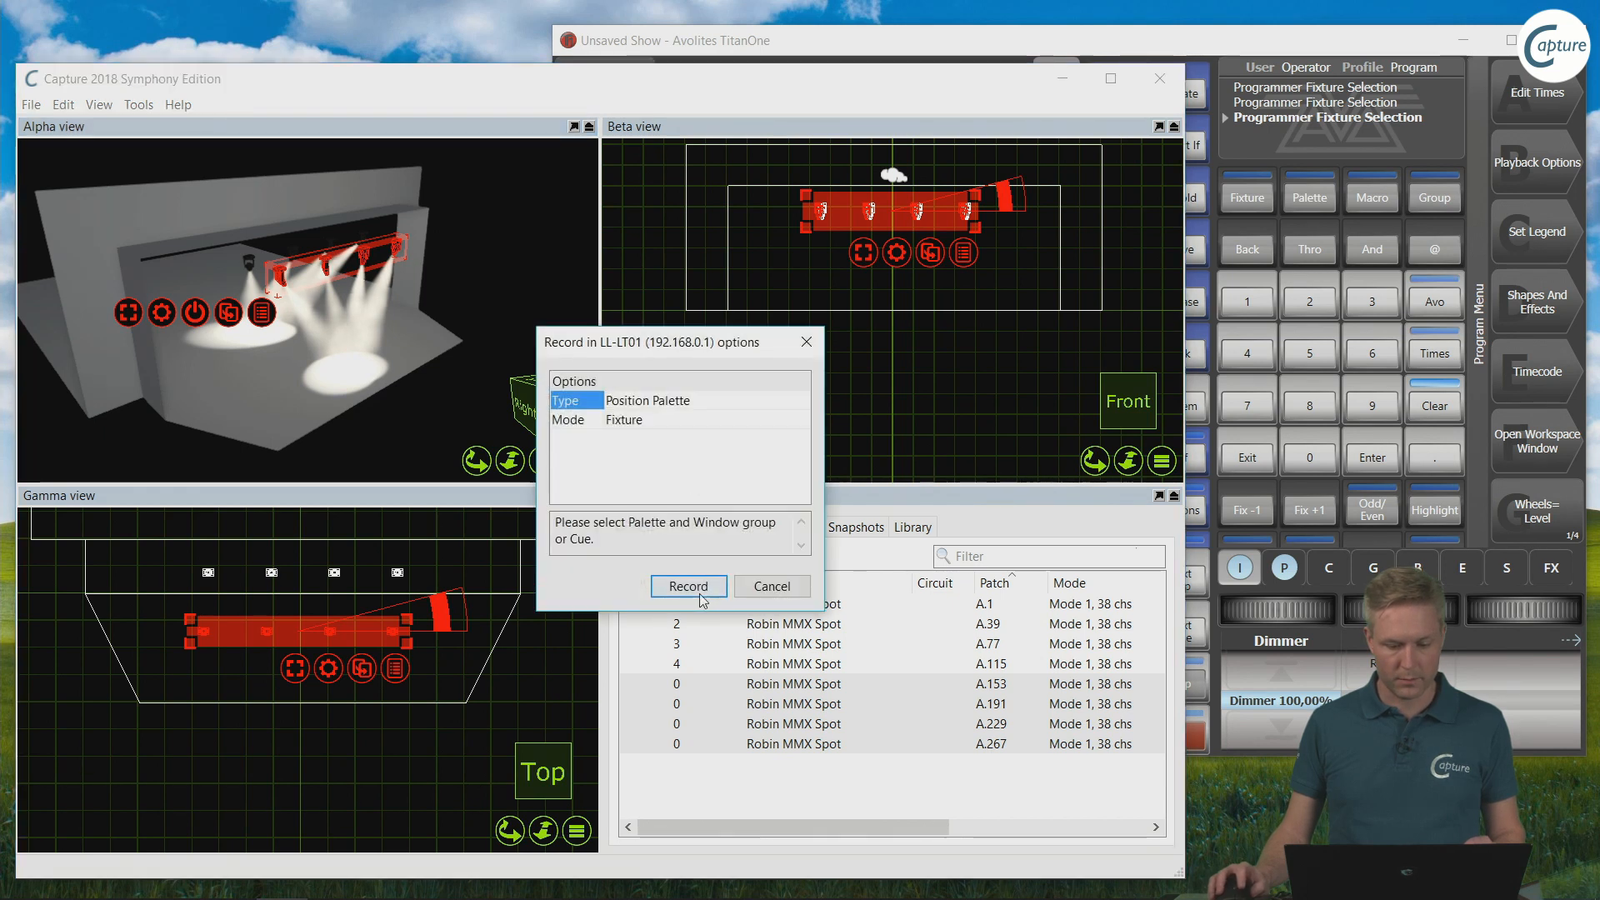
key("Return")
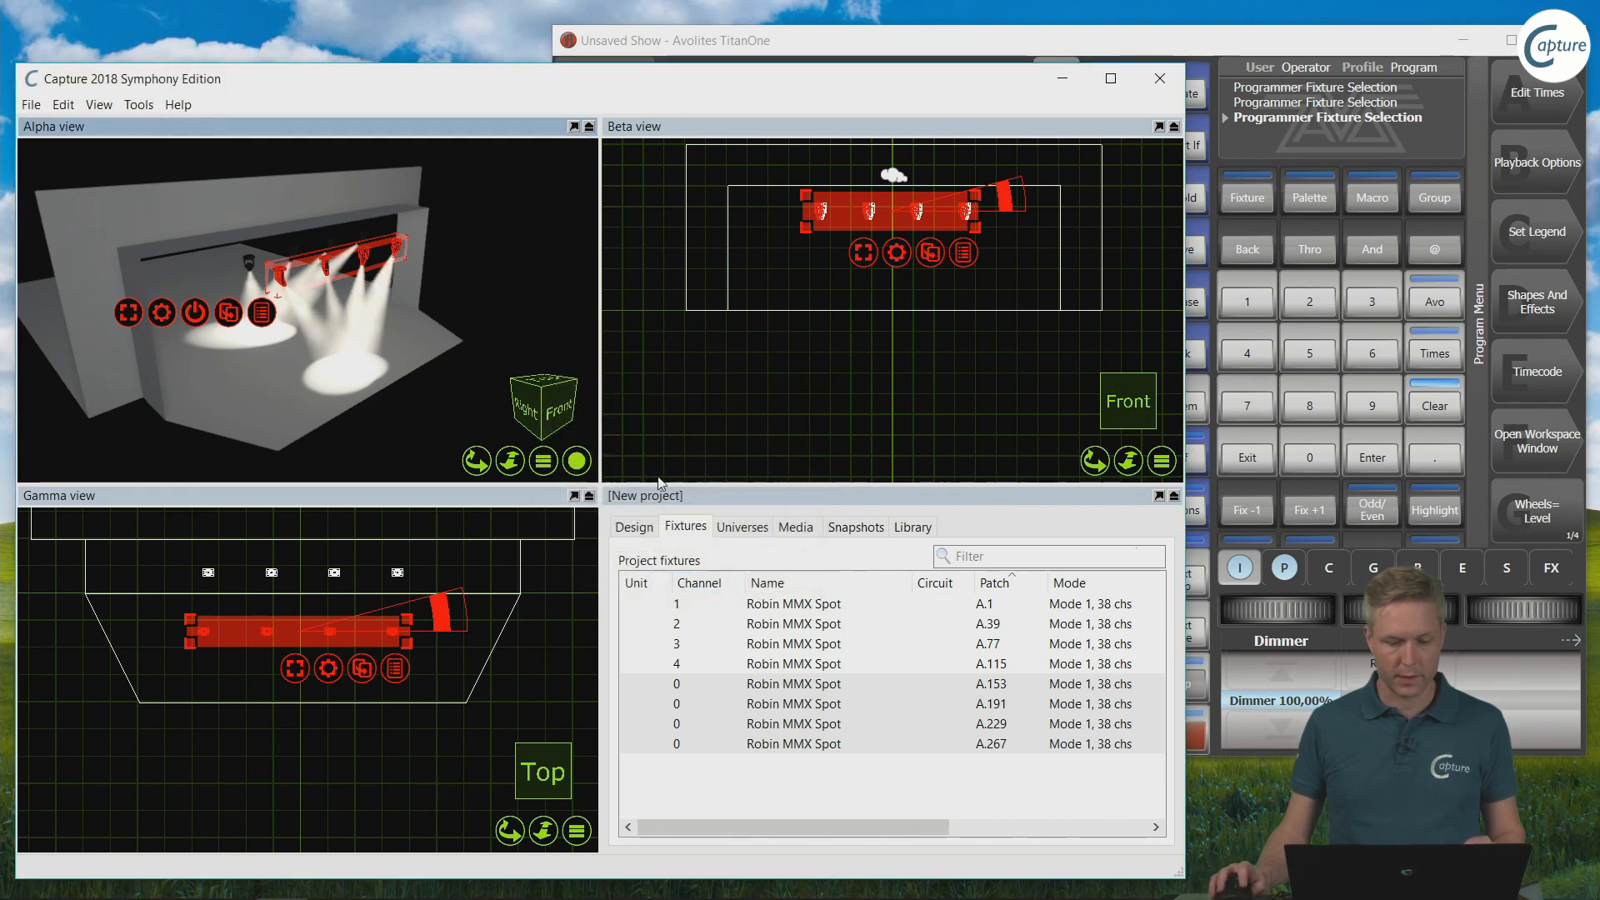
left_click(658, 383)
Step: Switch to TitanOne, widen its window, and apply position palettes 1, 2 and 1 again to the All Robin MMX Spot group
left_click(793, 46)
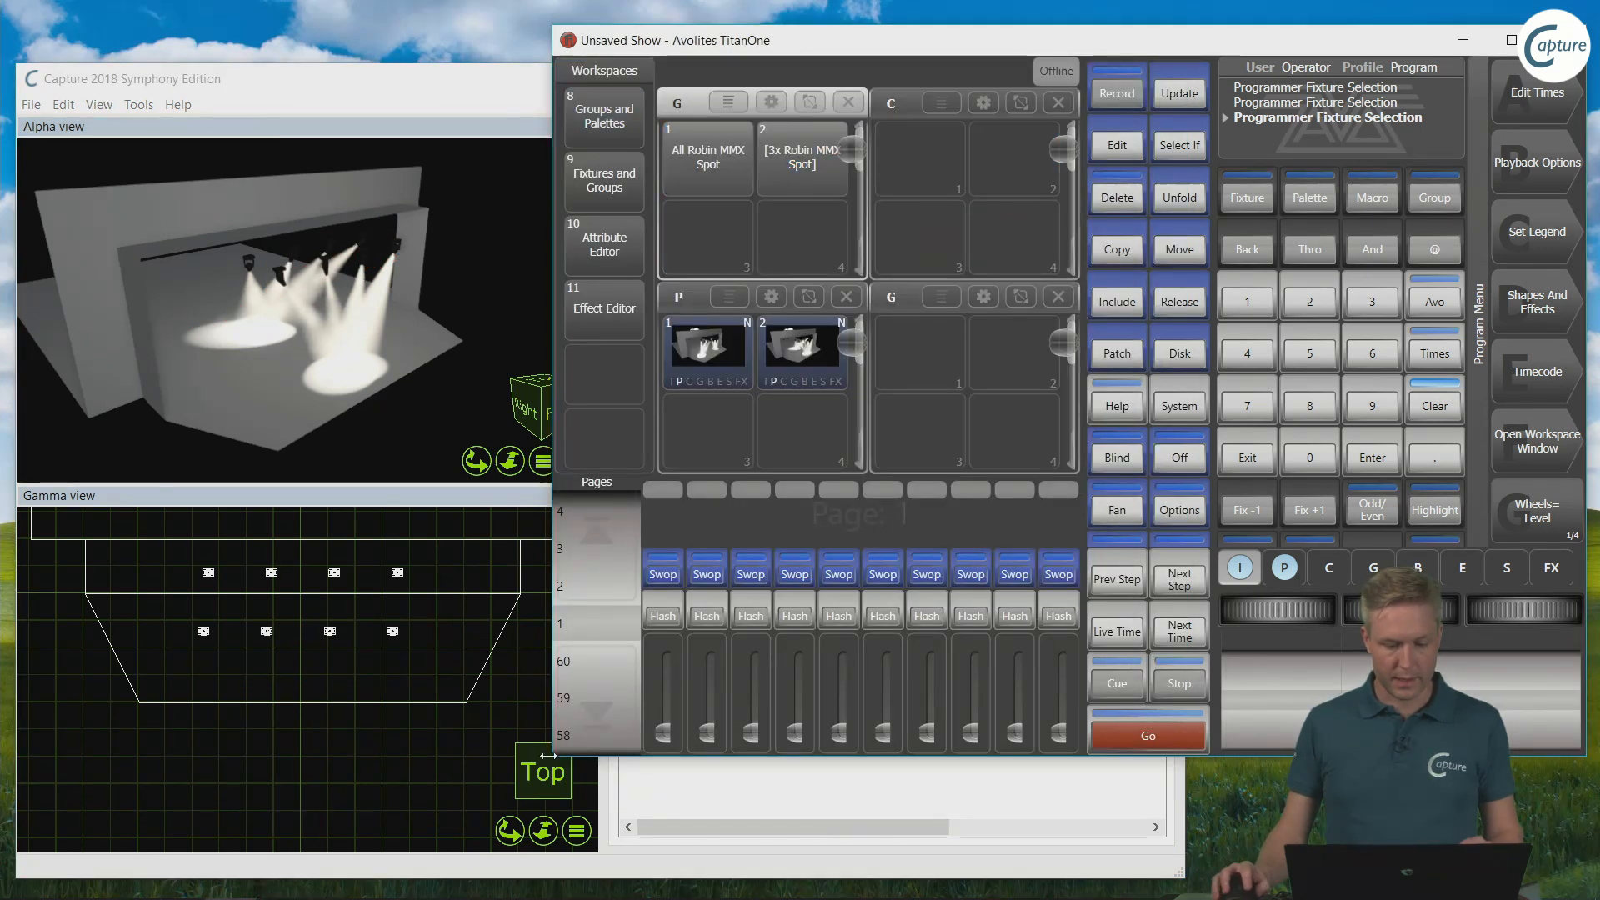
left_click_drag(554, 755, 404, 761)
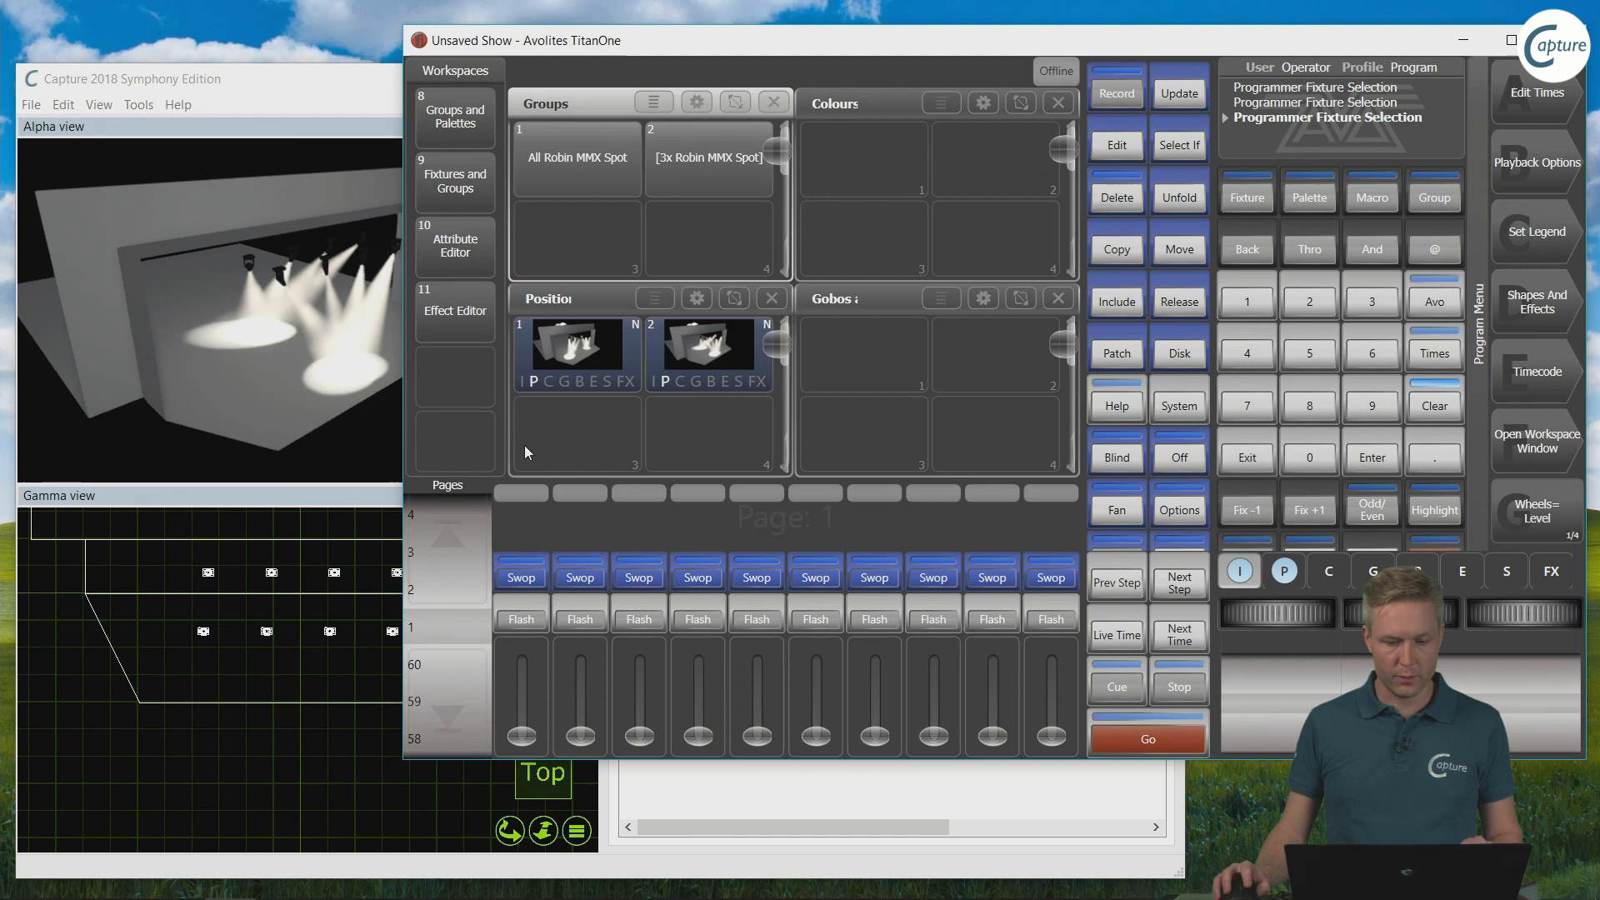
left_click(598, 162)
left_click(588, 359)
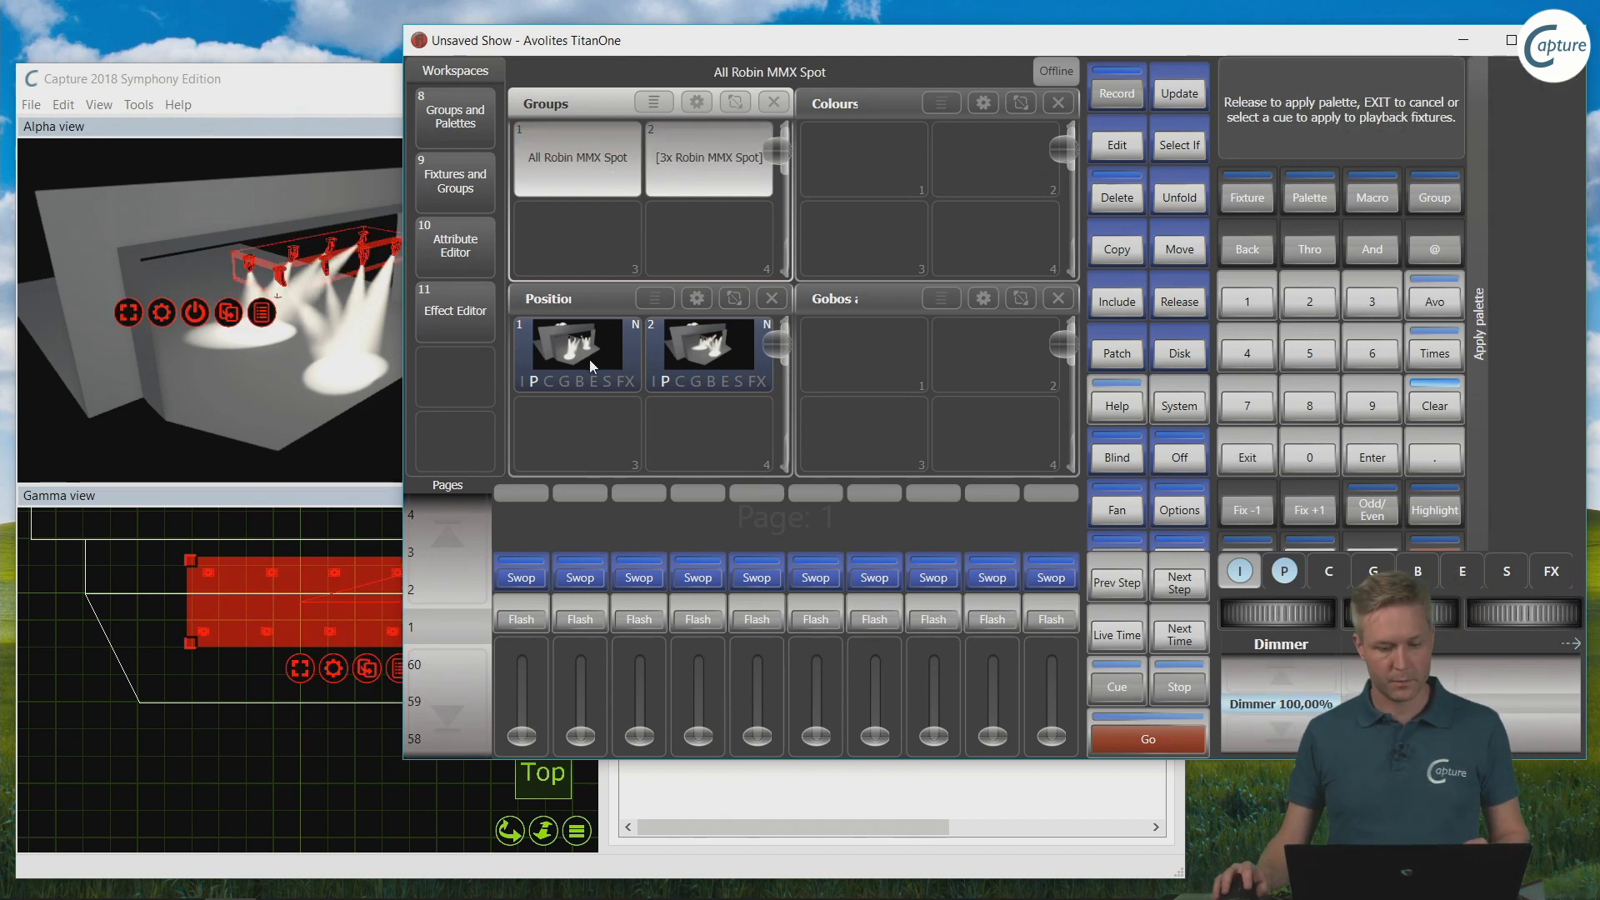
left_click(688, 360)
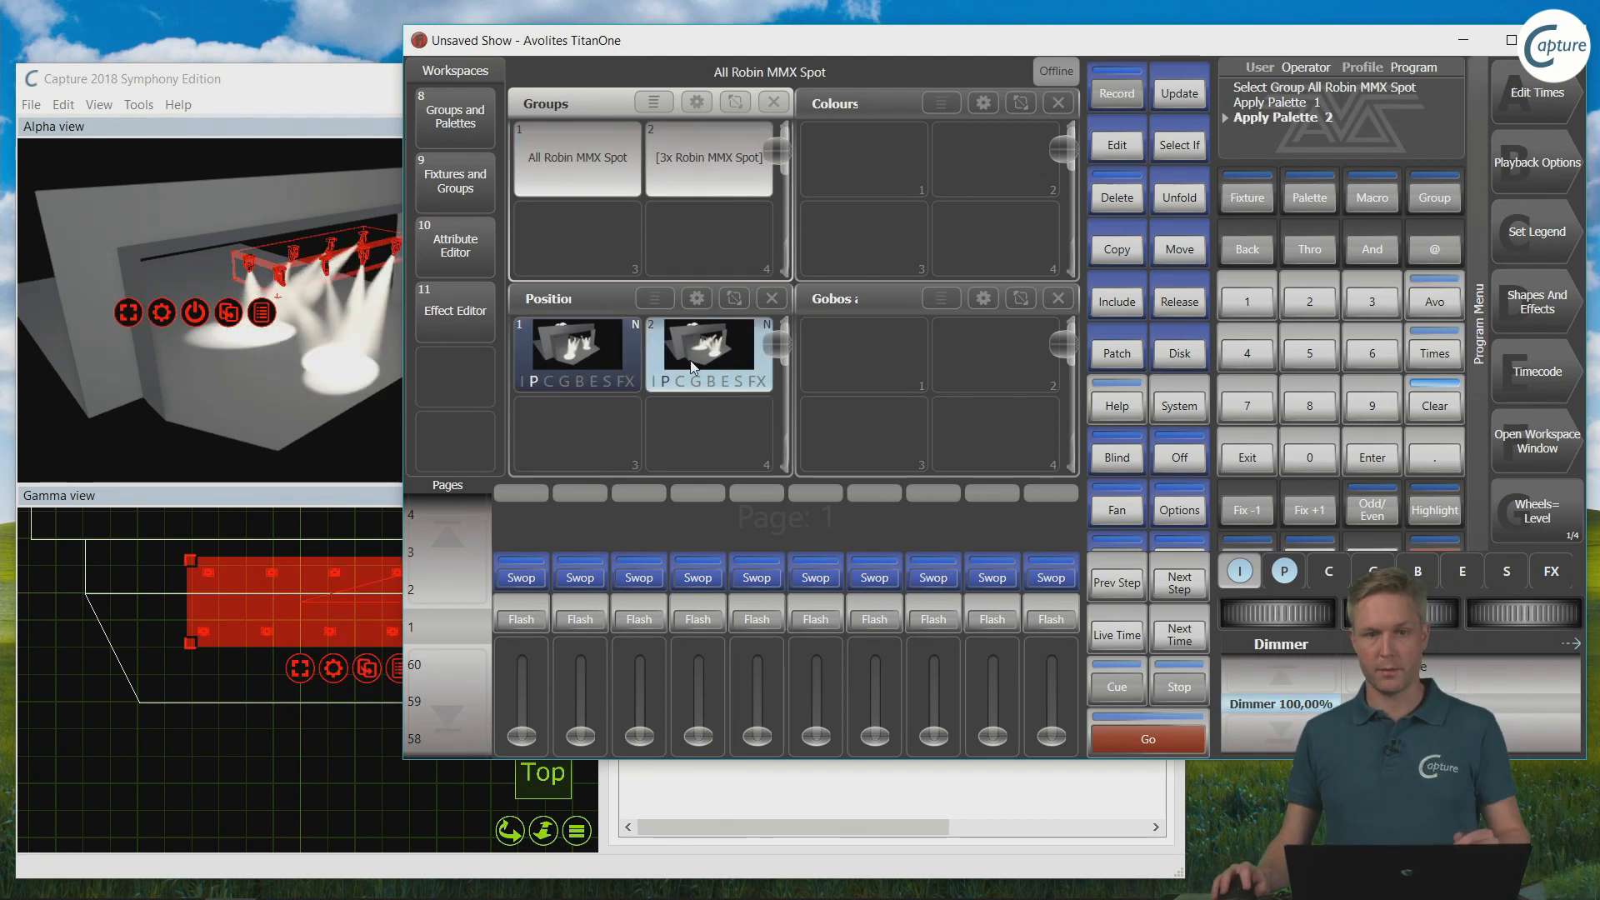
left_click(592, 365)
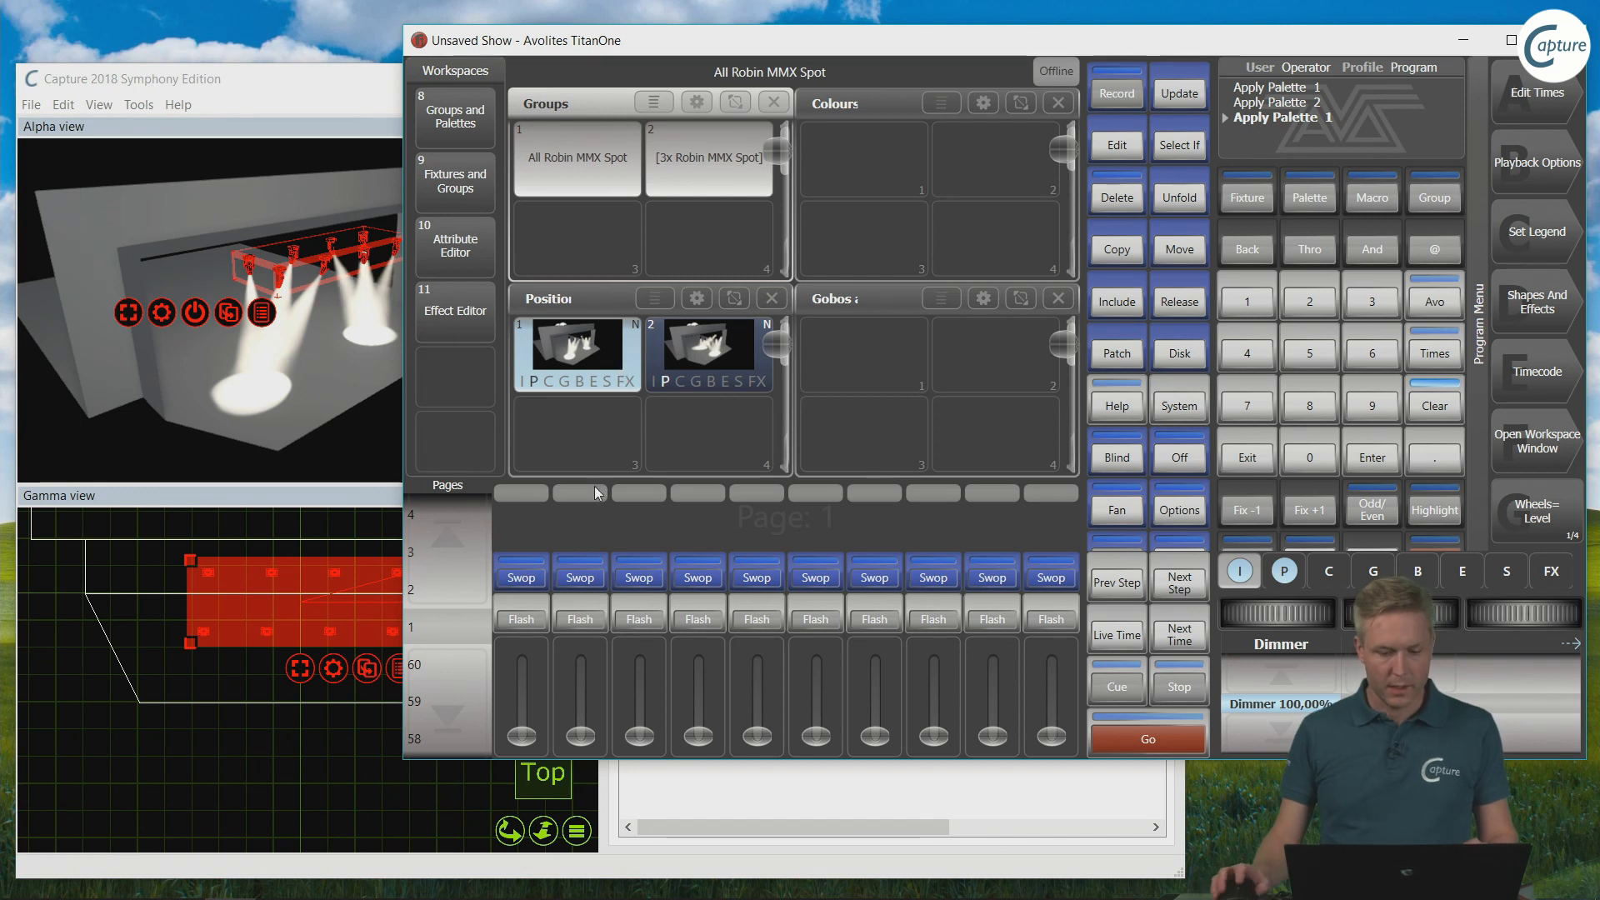
left_click_drag(405, 759, 193, 775)
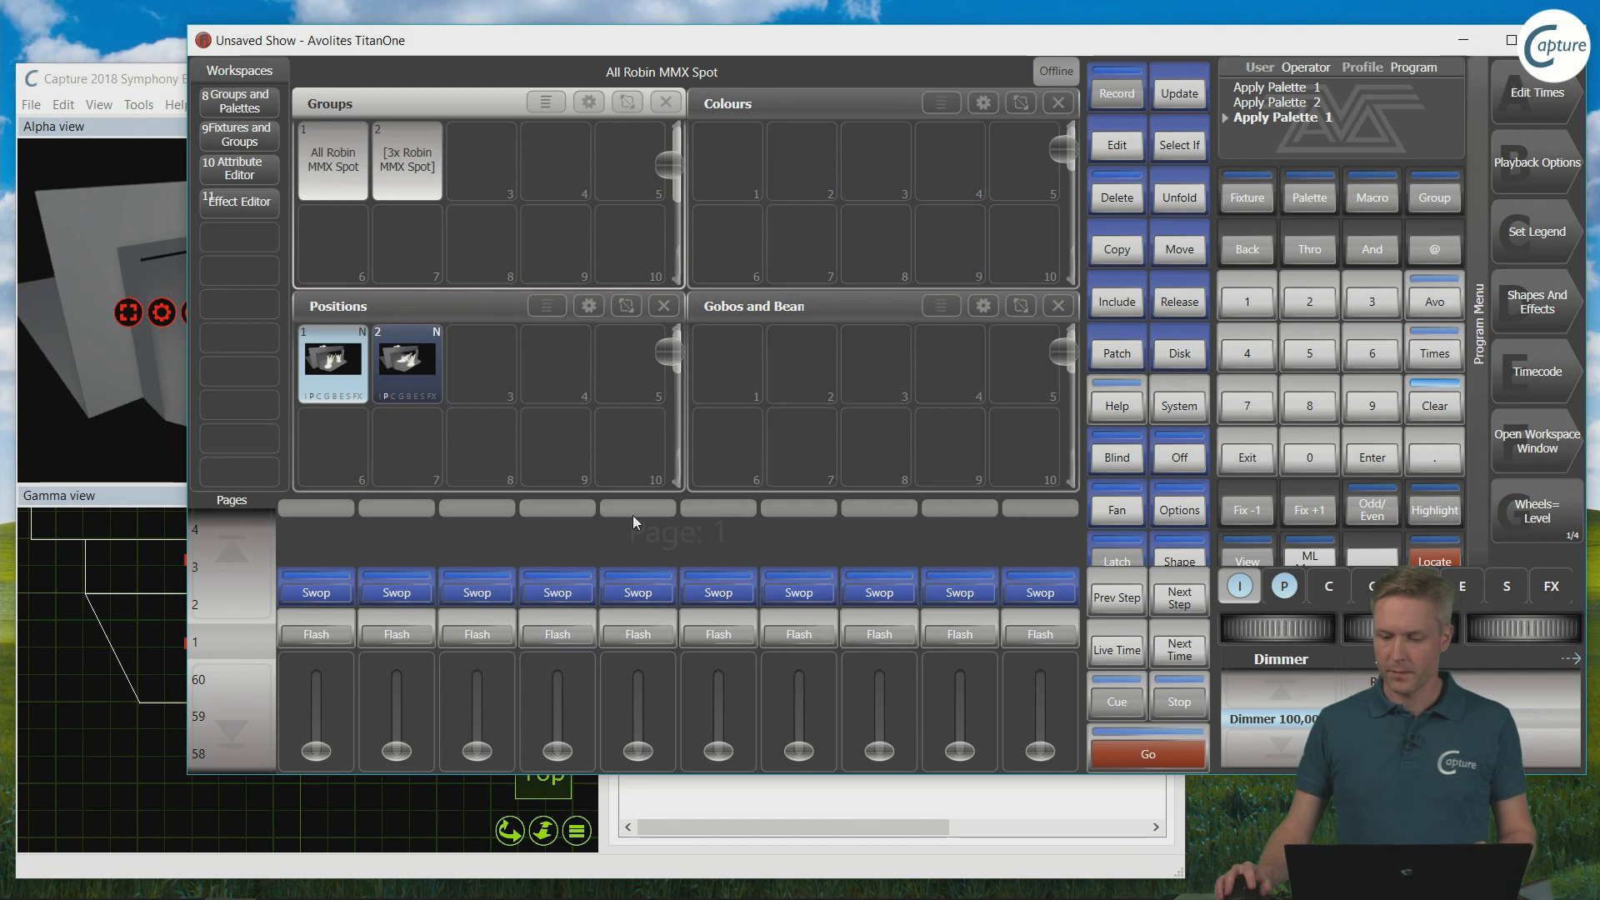
Step: Open the Capture Visualiser workspace window and expand it to fill the whole workspace area
left_click(1537, 450)
left_click(1544, 300)
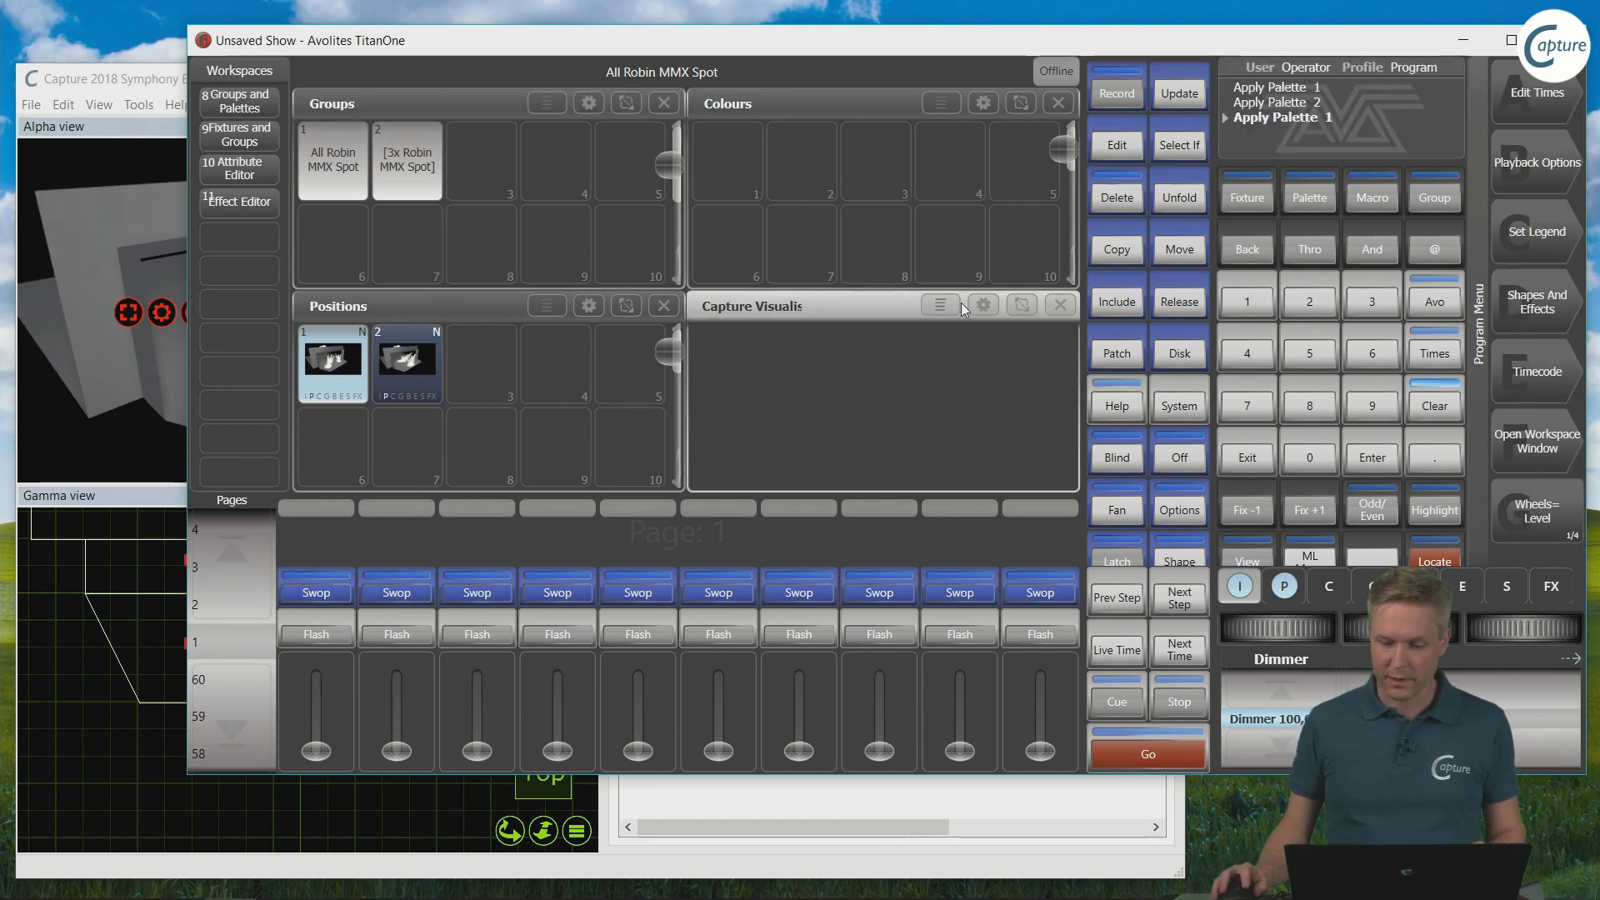
left_click(985, 305)
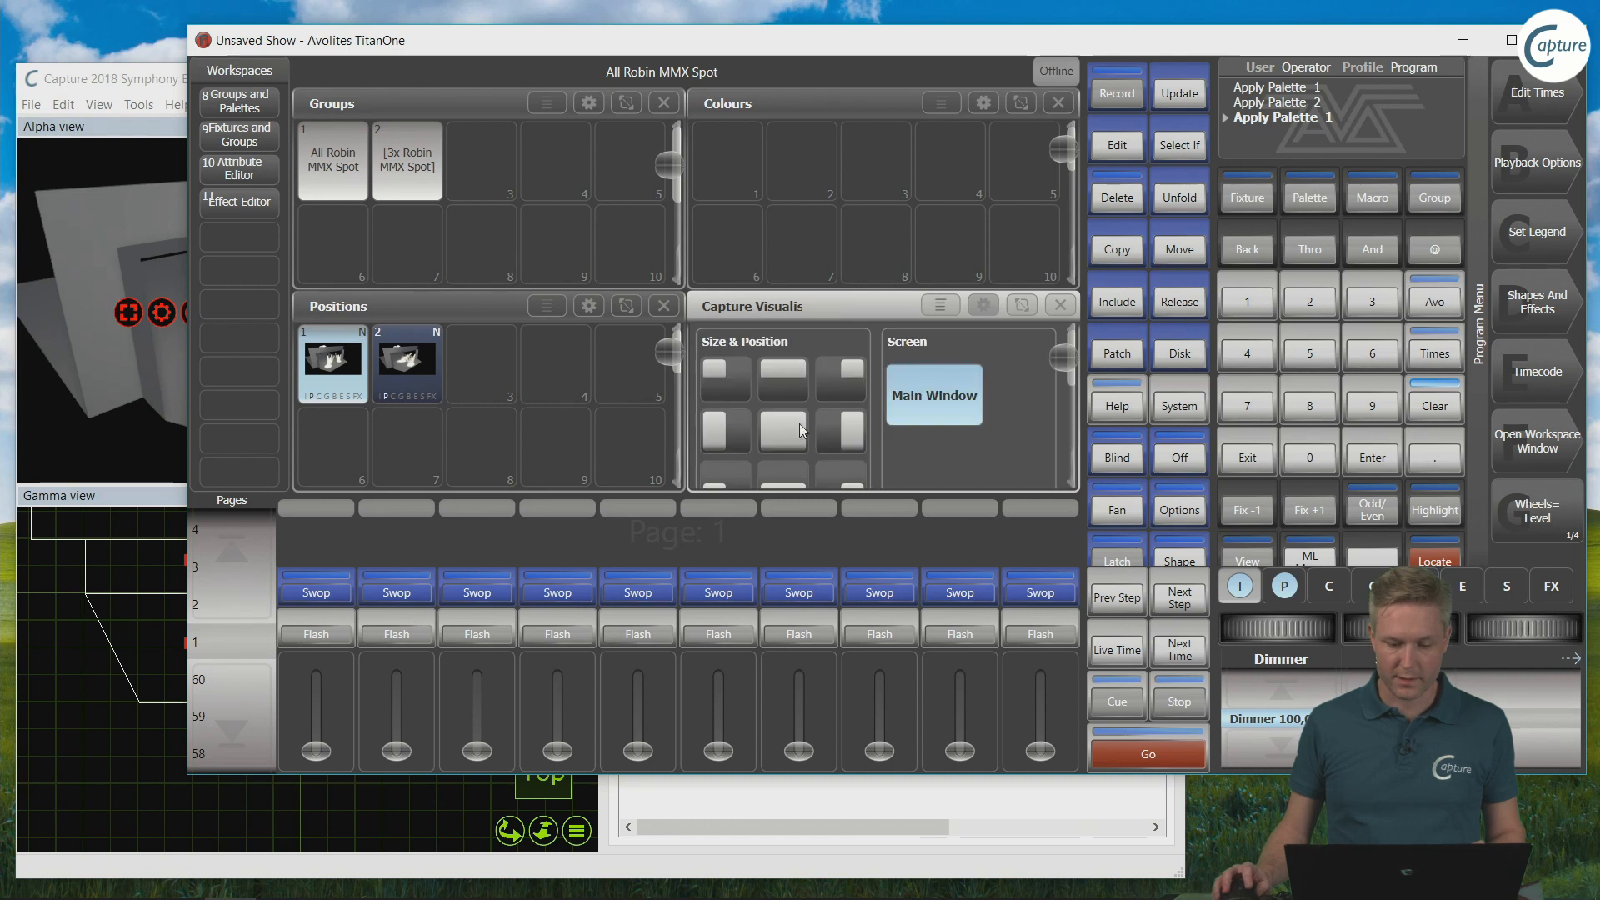
left_click(788, 438)
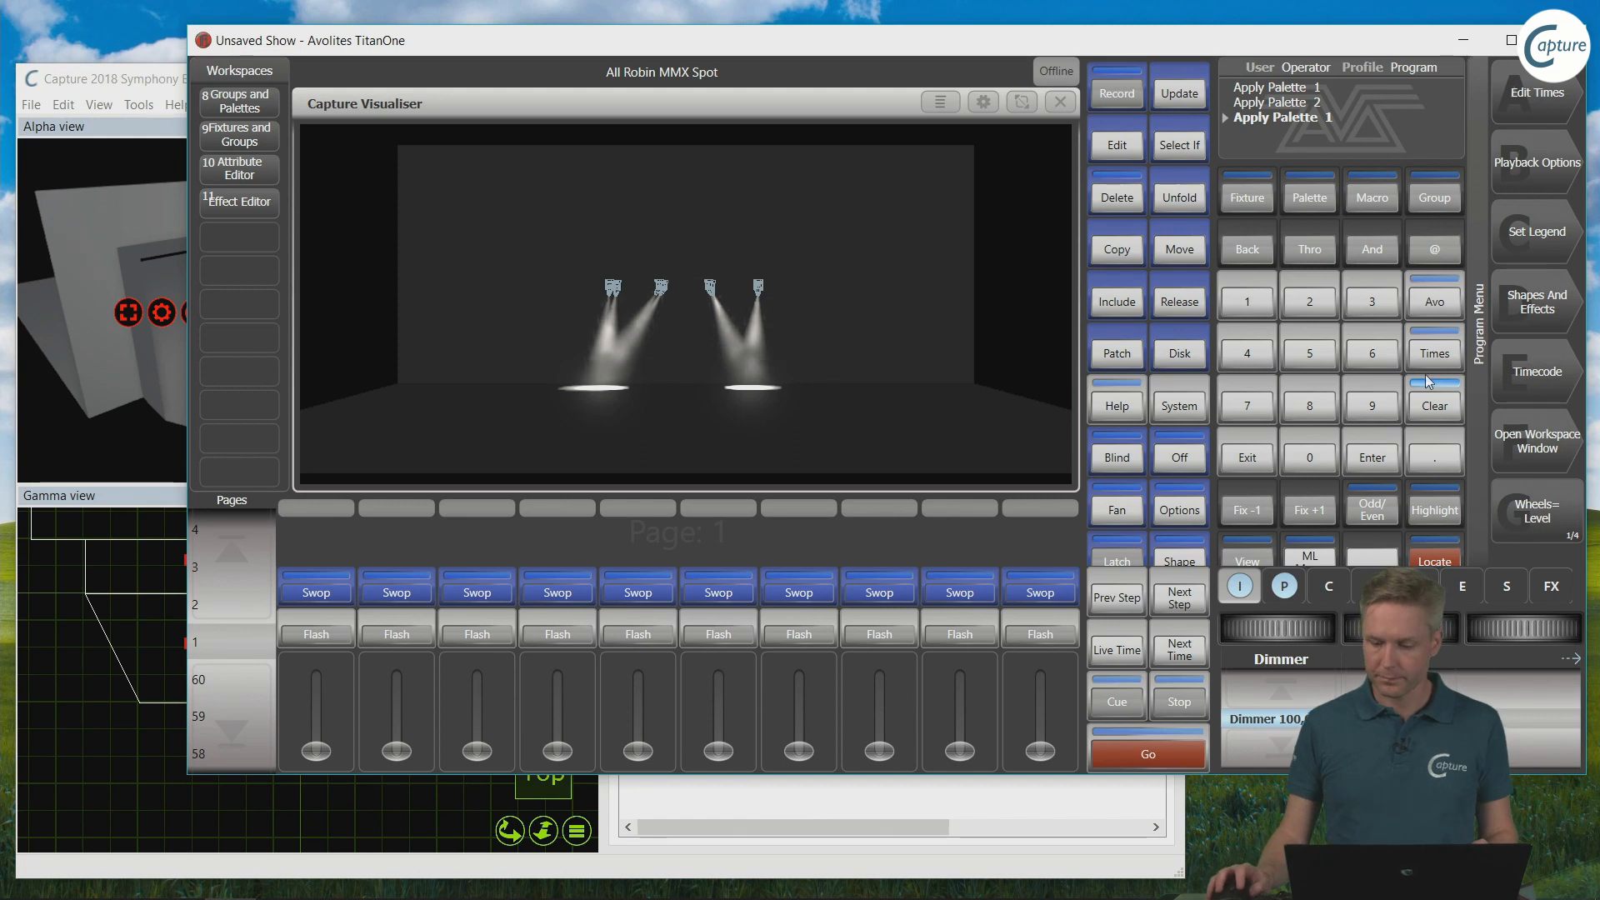
Step: Open Capture Visualiser Settings across the lower half of the workspace and fit the Capture Visualiser into the upper half
left_click(1541, 449)
left_click(1542, 373)
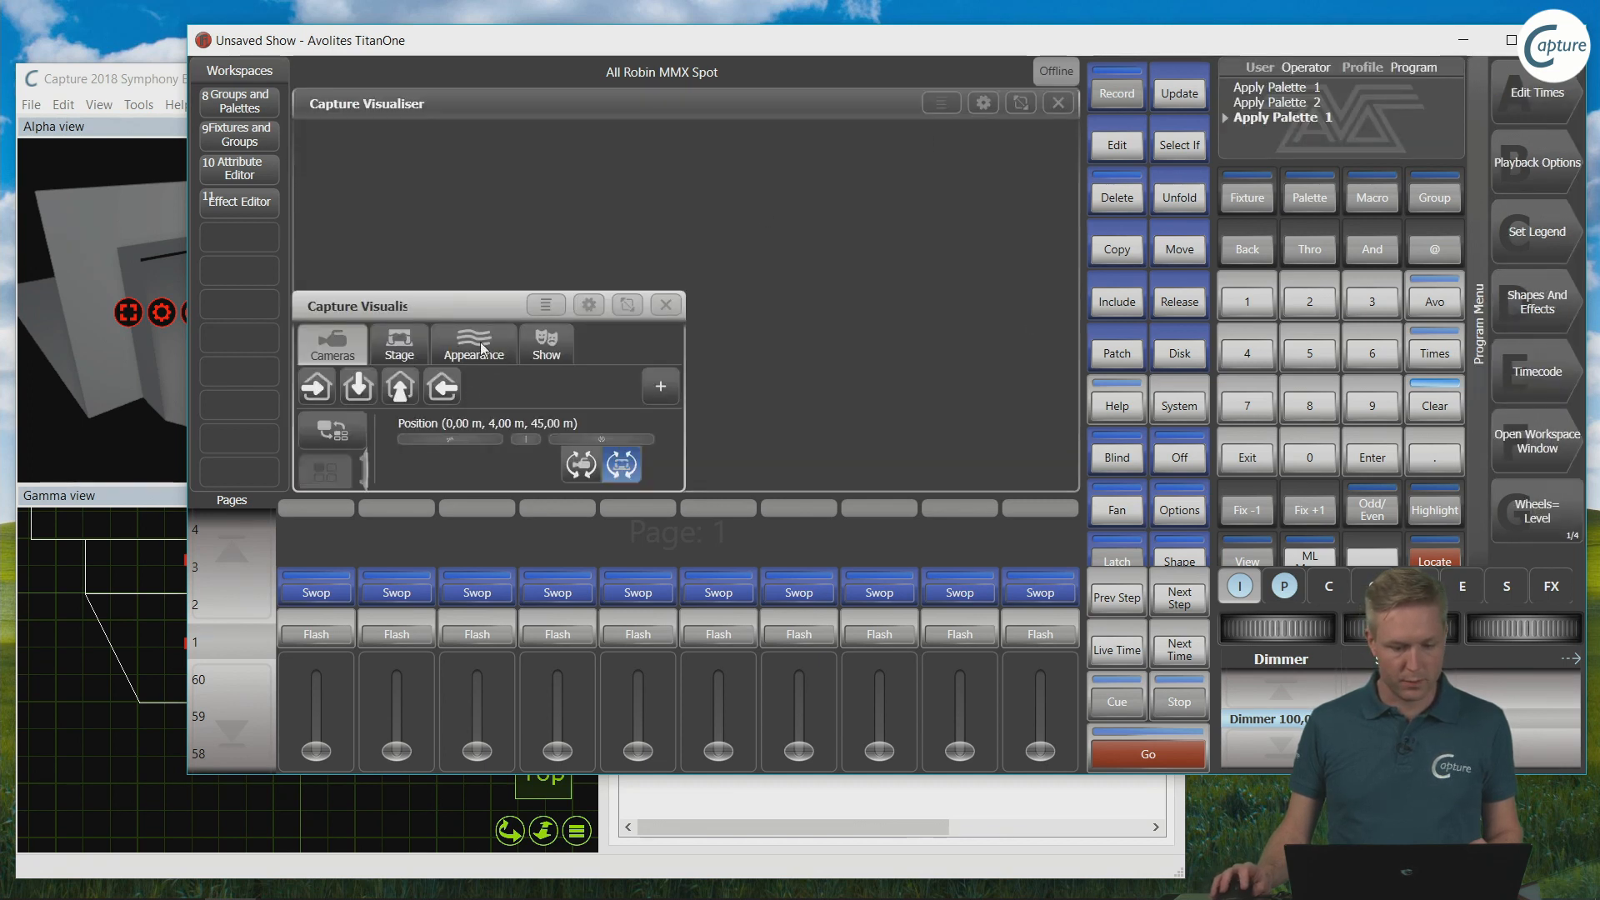
left_click(589, 306)
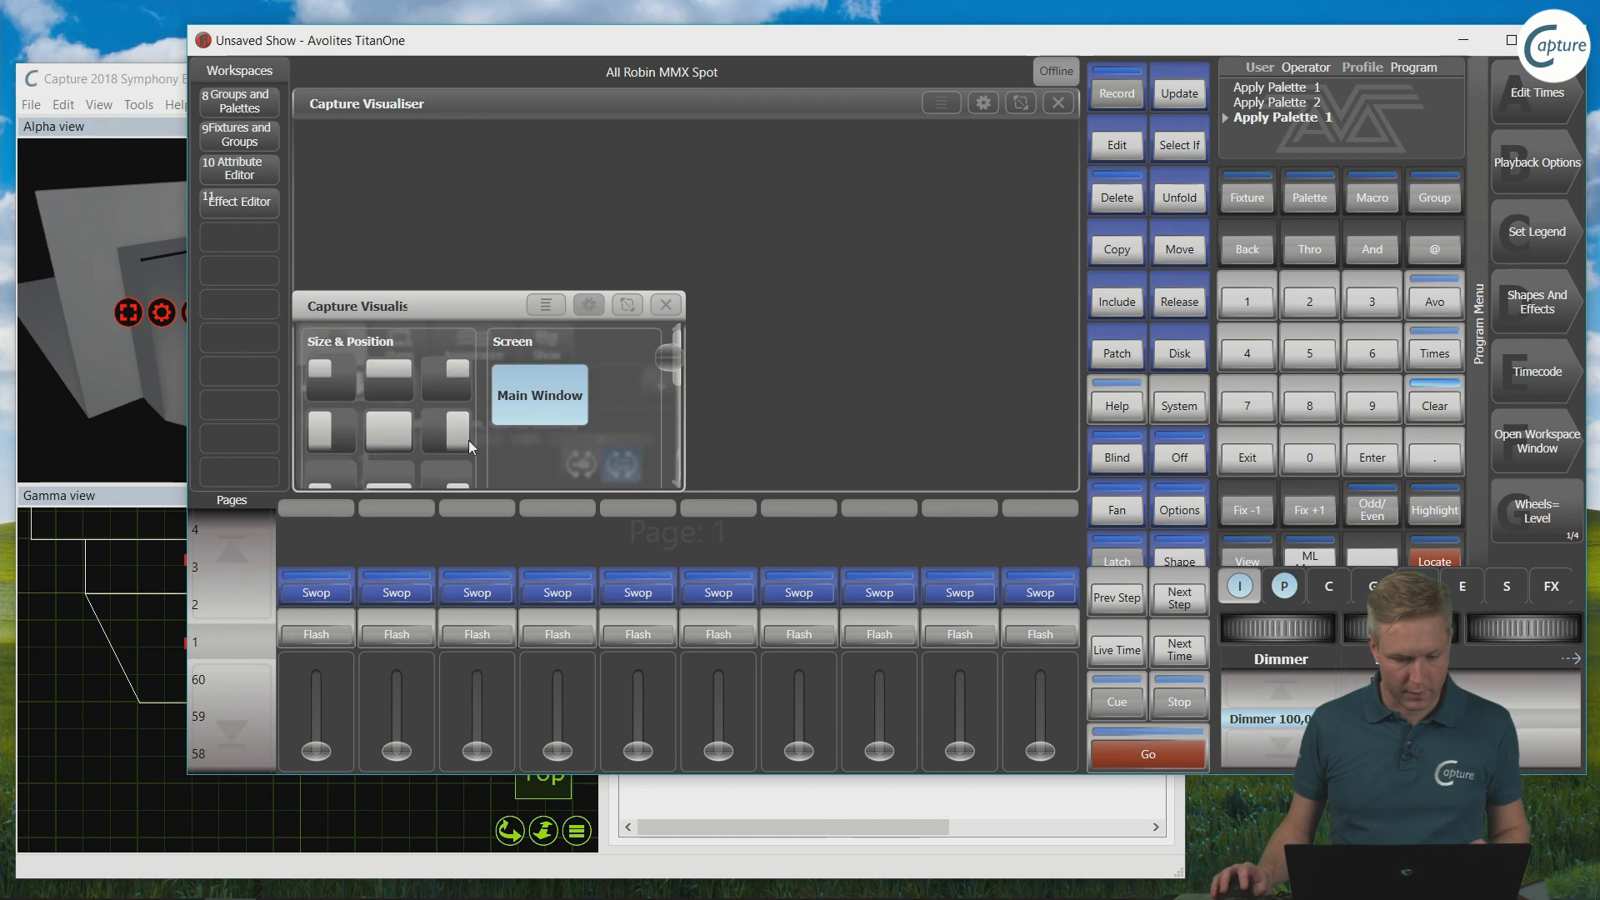
left_click(398, 475)
left_click(984, 102)
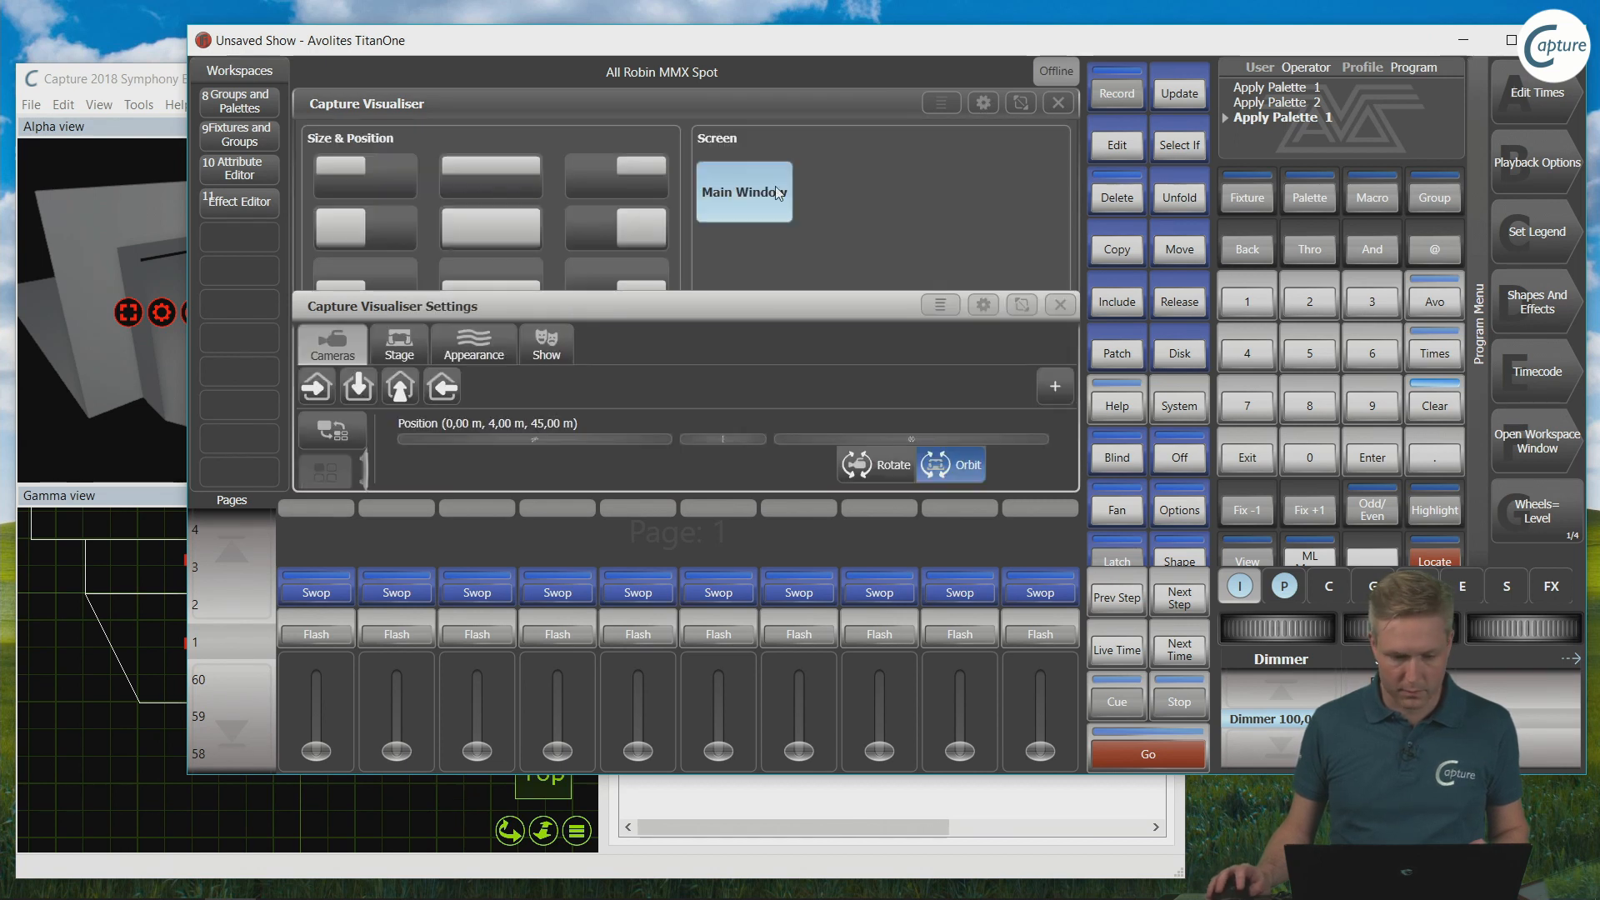
left_click(470, 167)
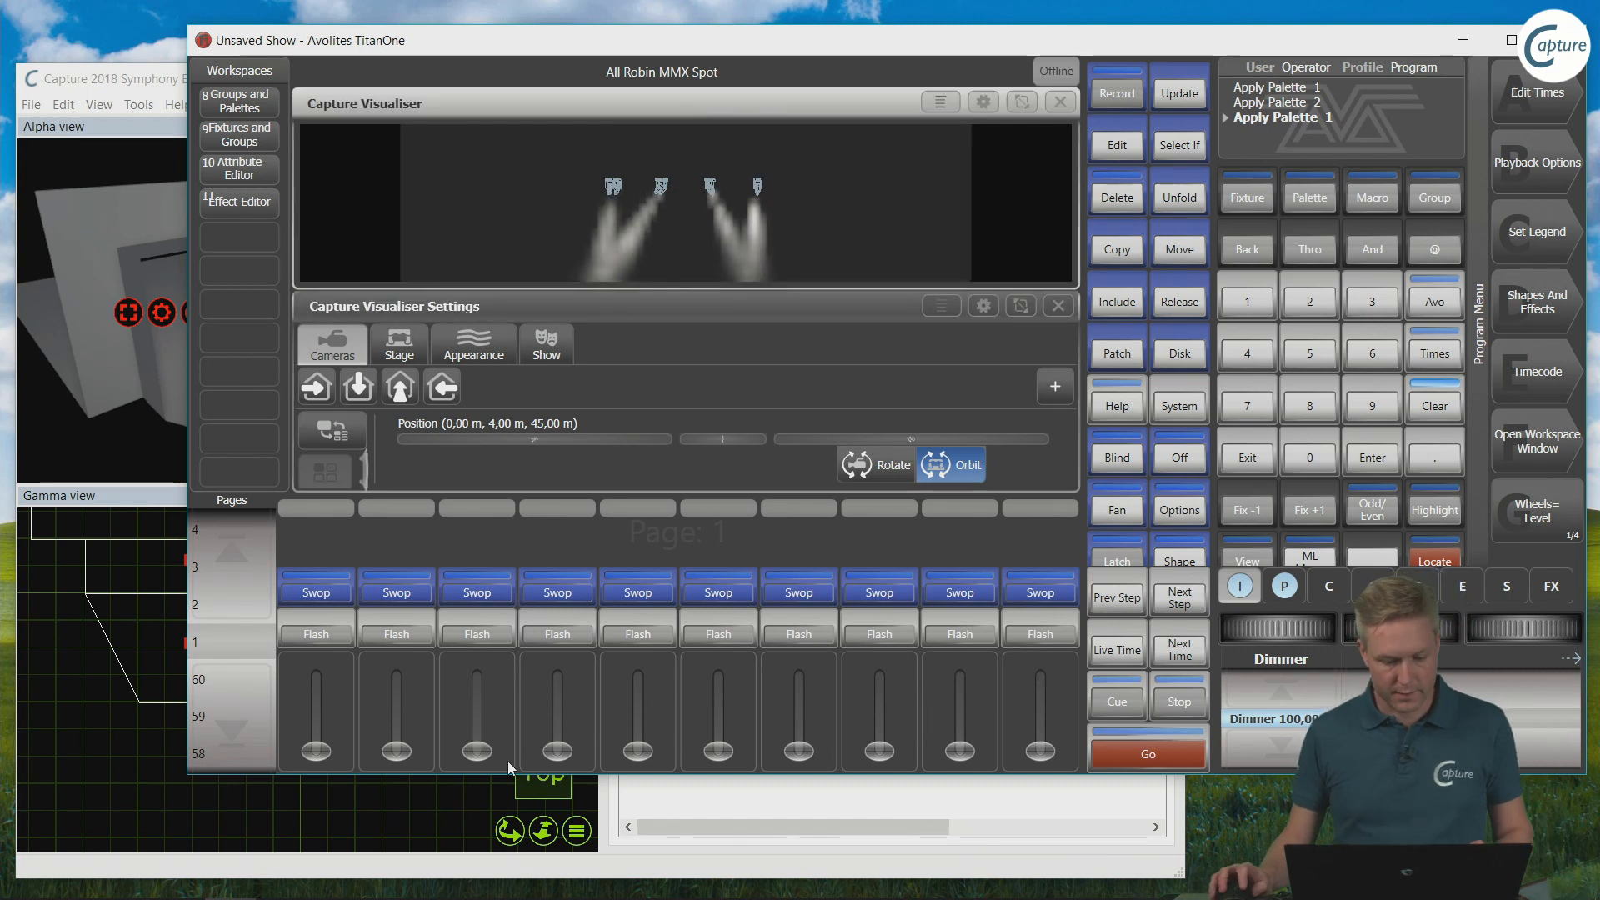
Step: Heighten the TitanOne window and orbit the visualiser camera to about position (-21.67 m, 16.72 m, 42.42 m)
left_click_drag(493, 773, 494, 860)
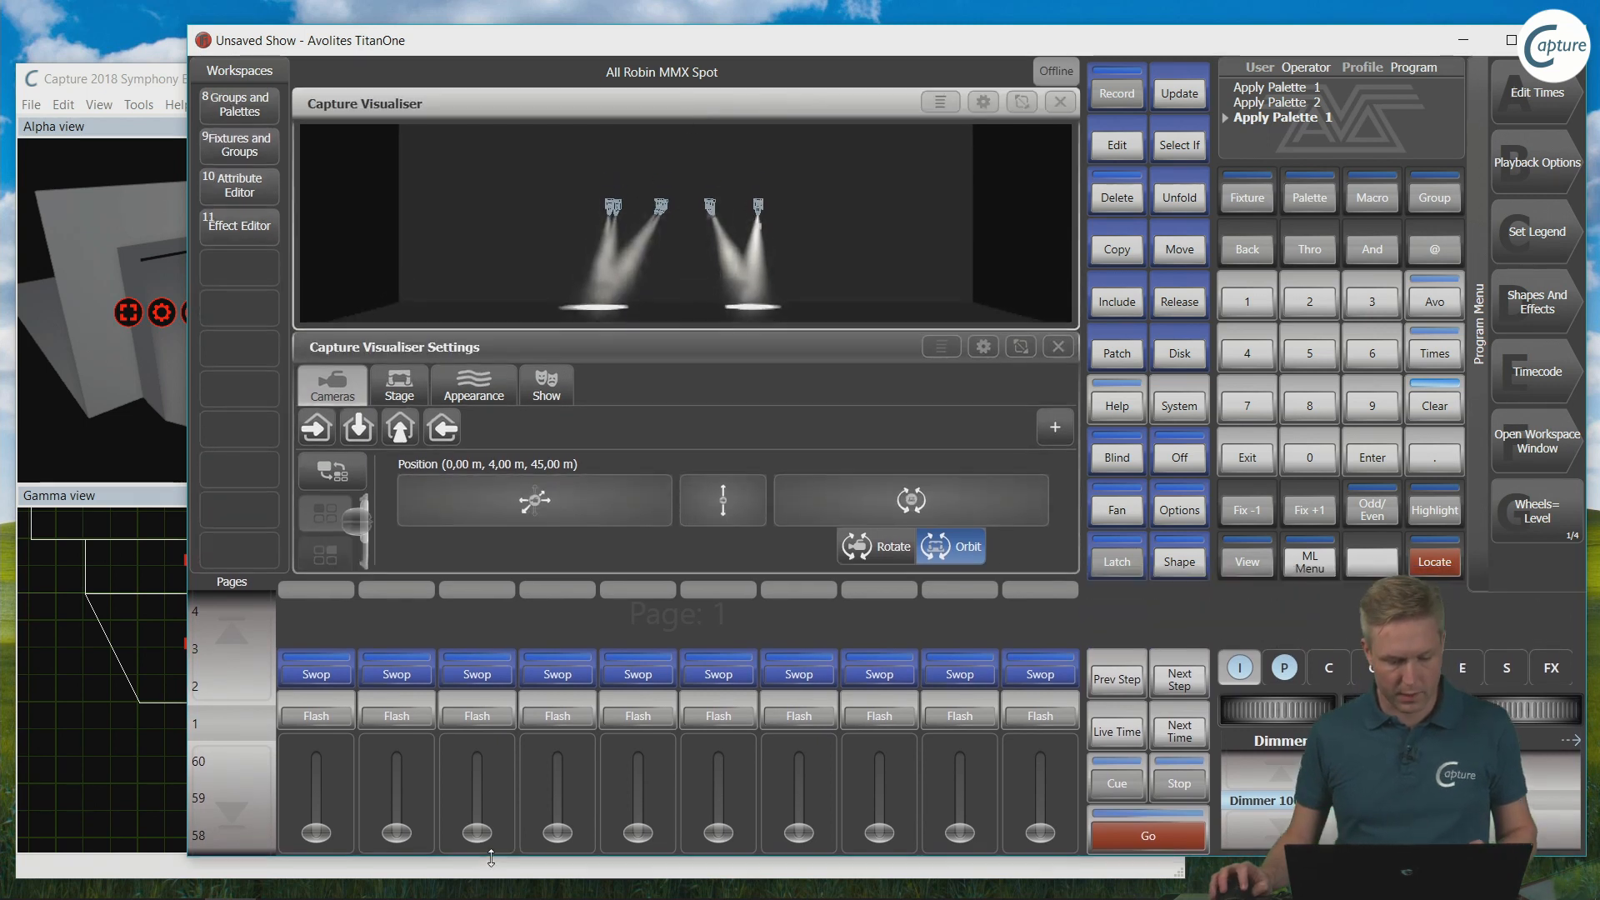
left_click_drag(576, 484, 988, 561)
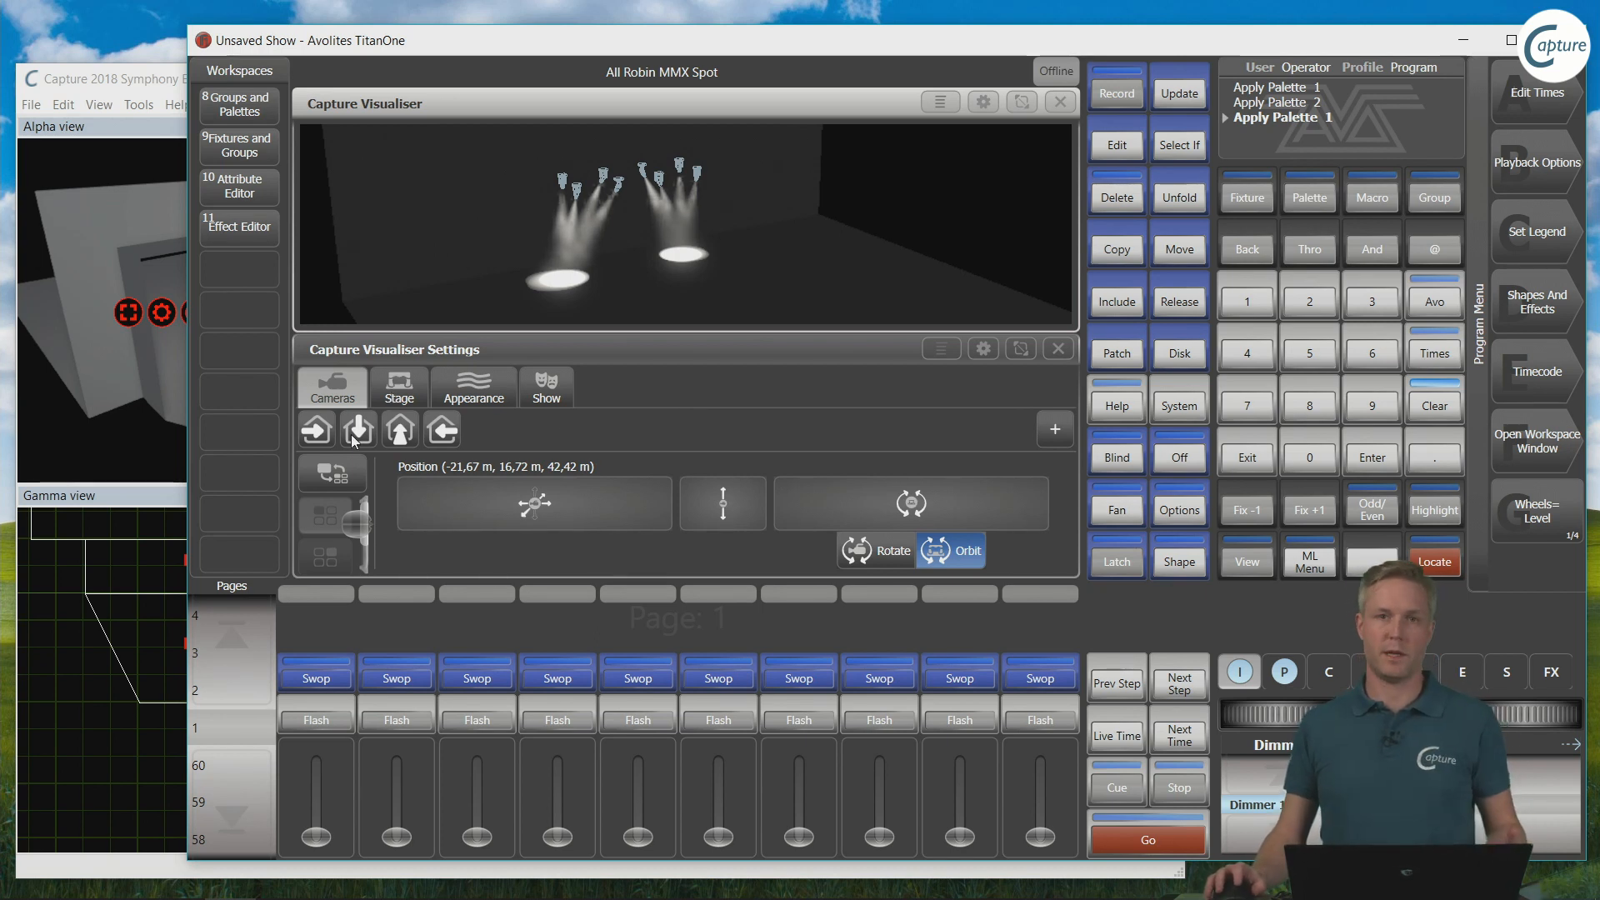
Step: View the visualiser's Stage settings and set Ambient Lighting to 100% in the Appearance settings
left_click(392, 396)
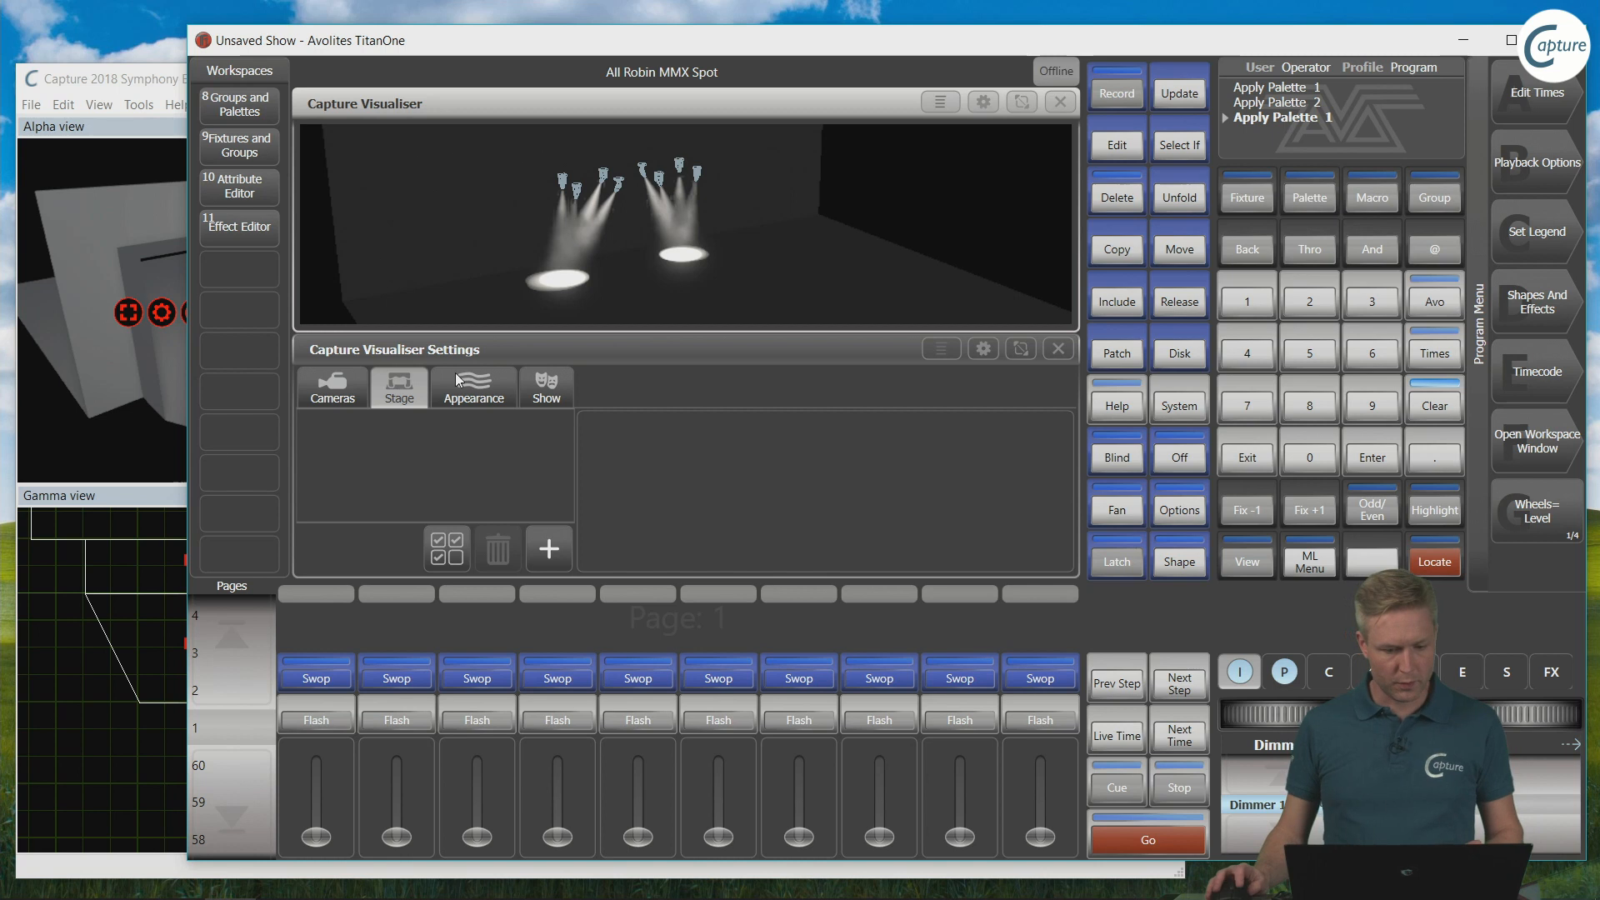
left_click(473, 388)
left_click(437, 446)
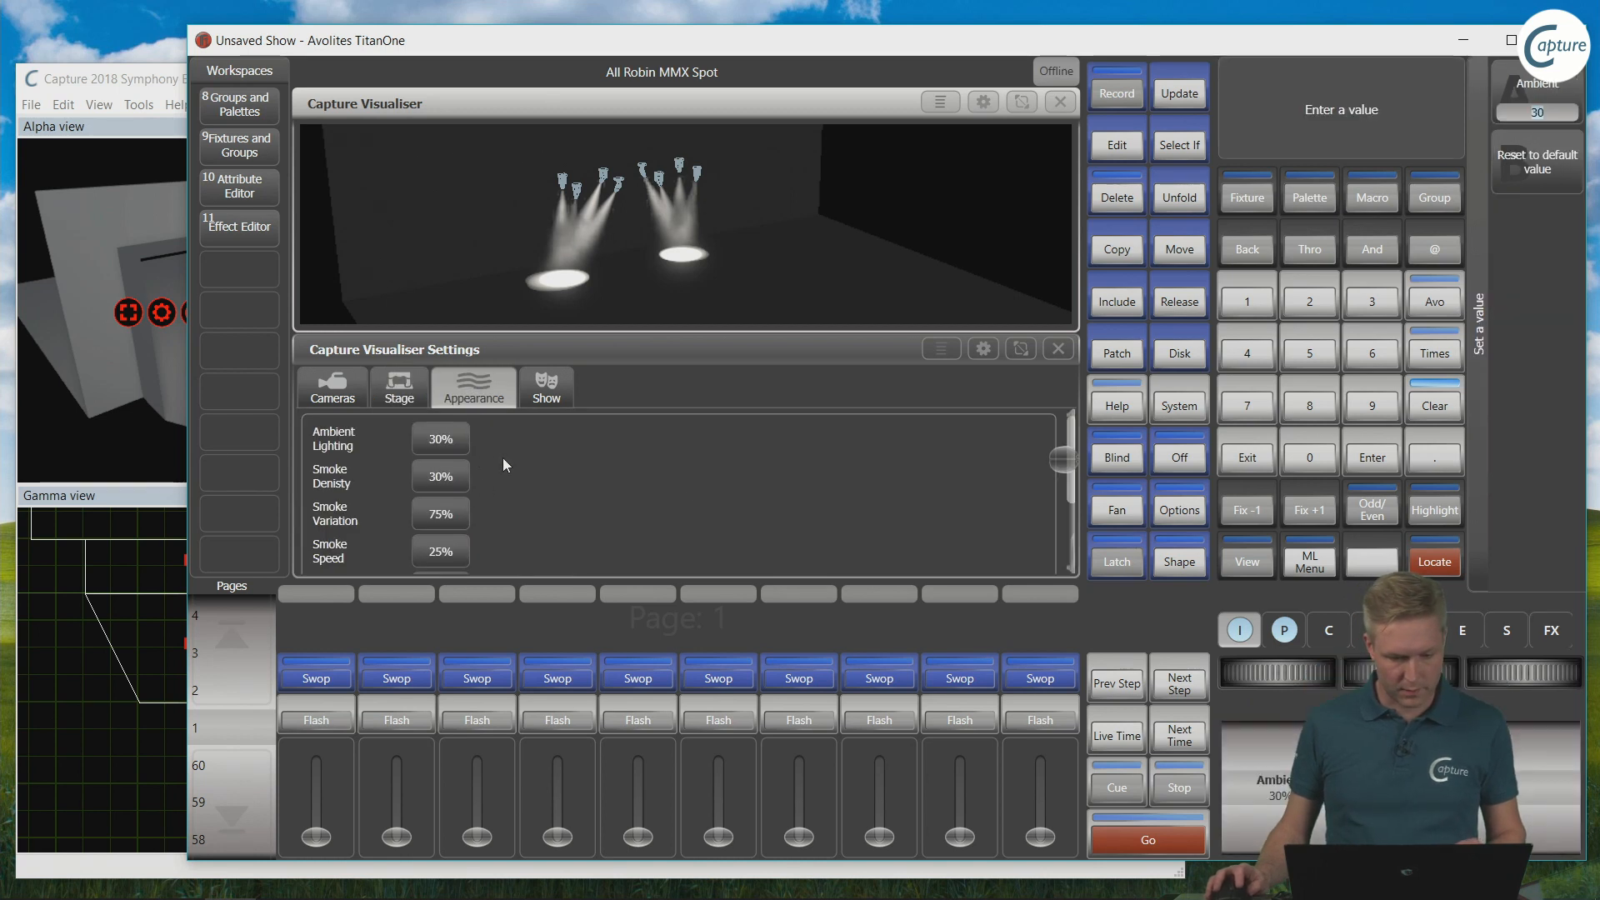
mouse_move(1259, 669)
left_mouse_down()
mouse_move(1317, 670)
mouse_move(1234, 669)
mouse_move(1317, 670)
mouse_move(1259, 669)
left_mouse_up()
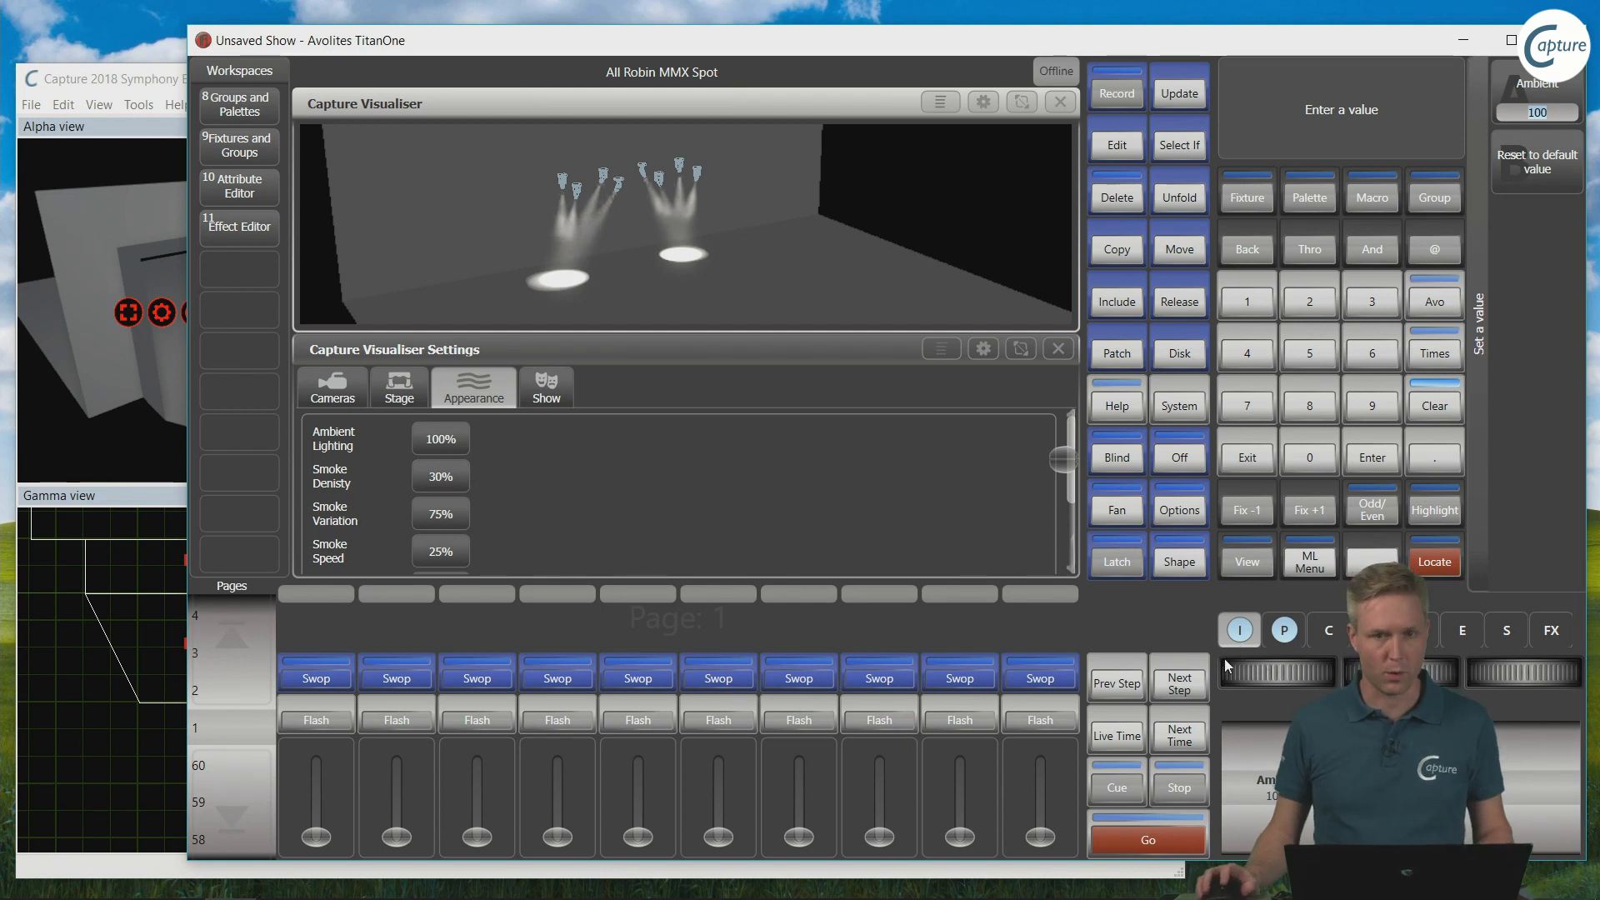
left_click(832, 357)
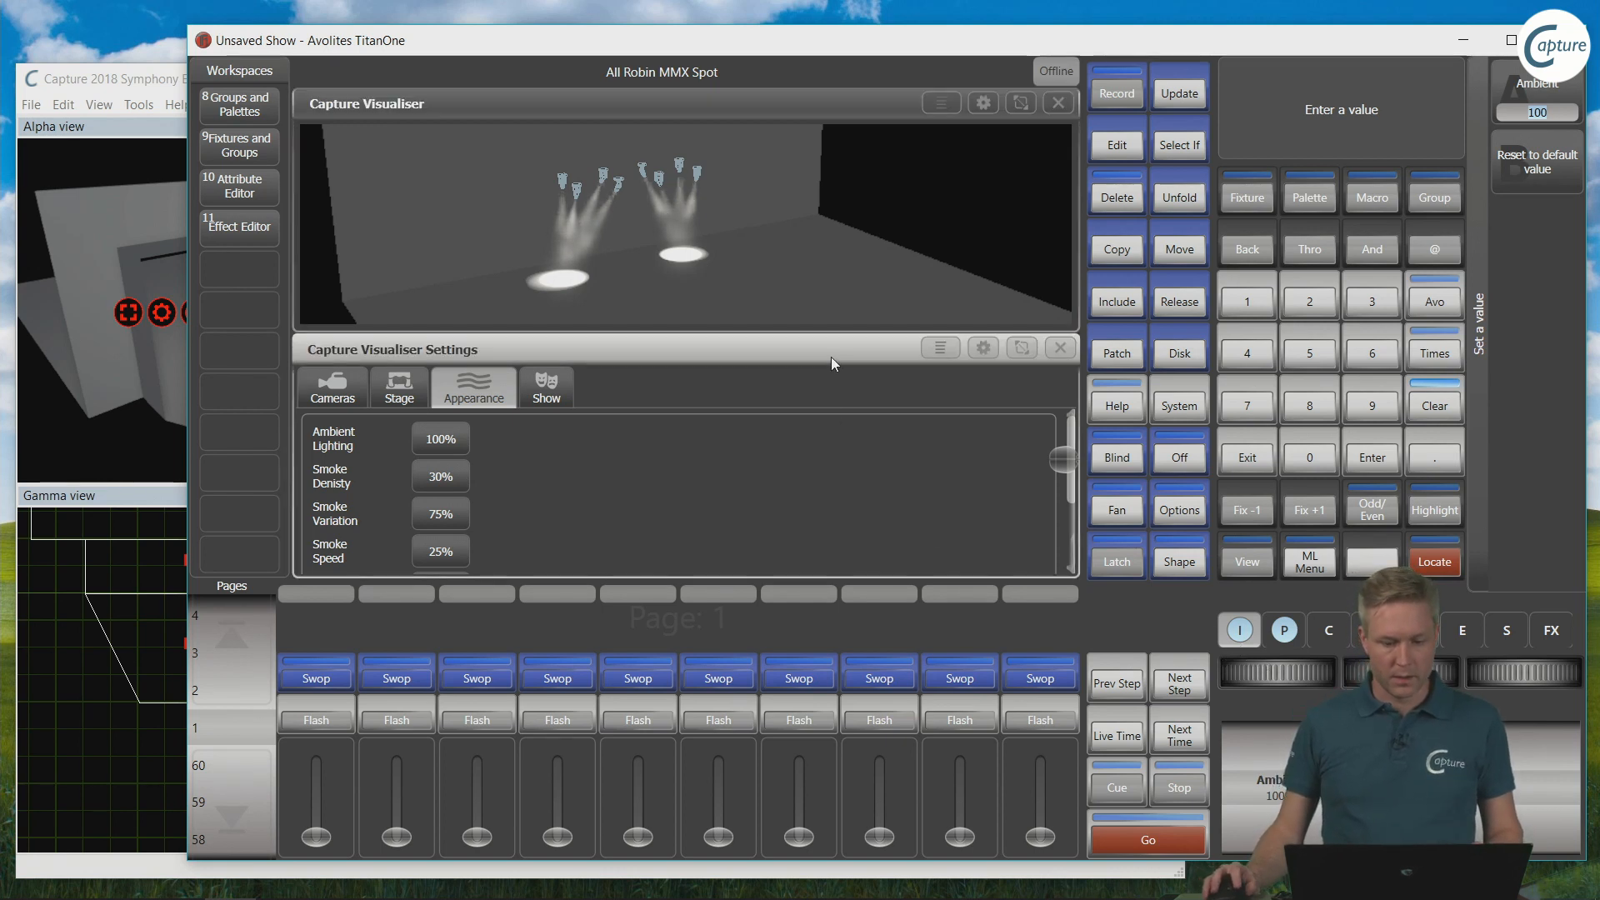
Step: View the visualiser's Show settings, close the settings window, and expand the Capture Visualiser to the full workspace area
left_click(548, 385)
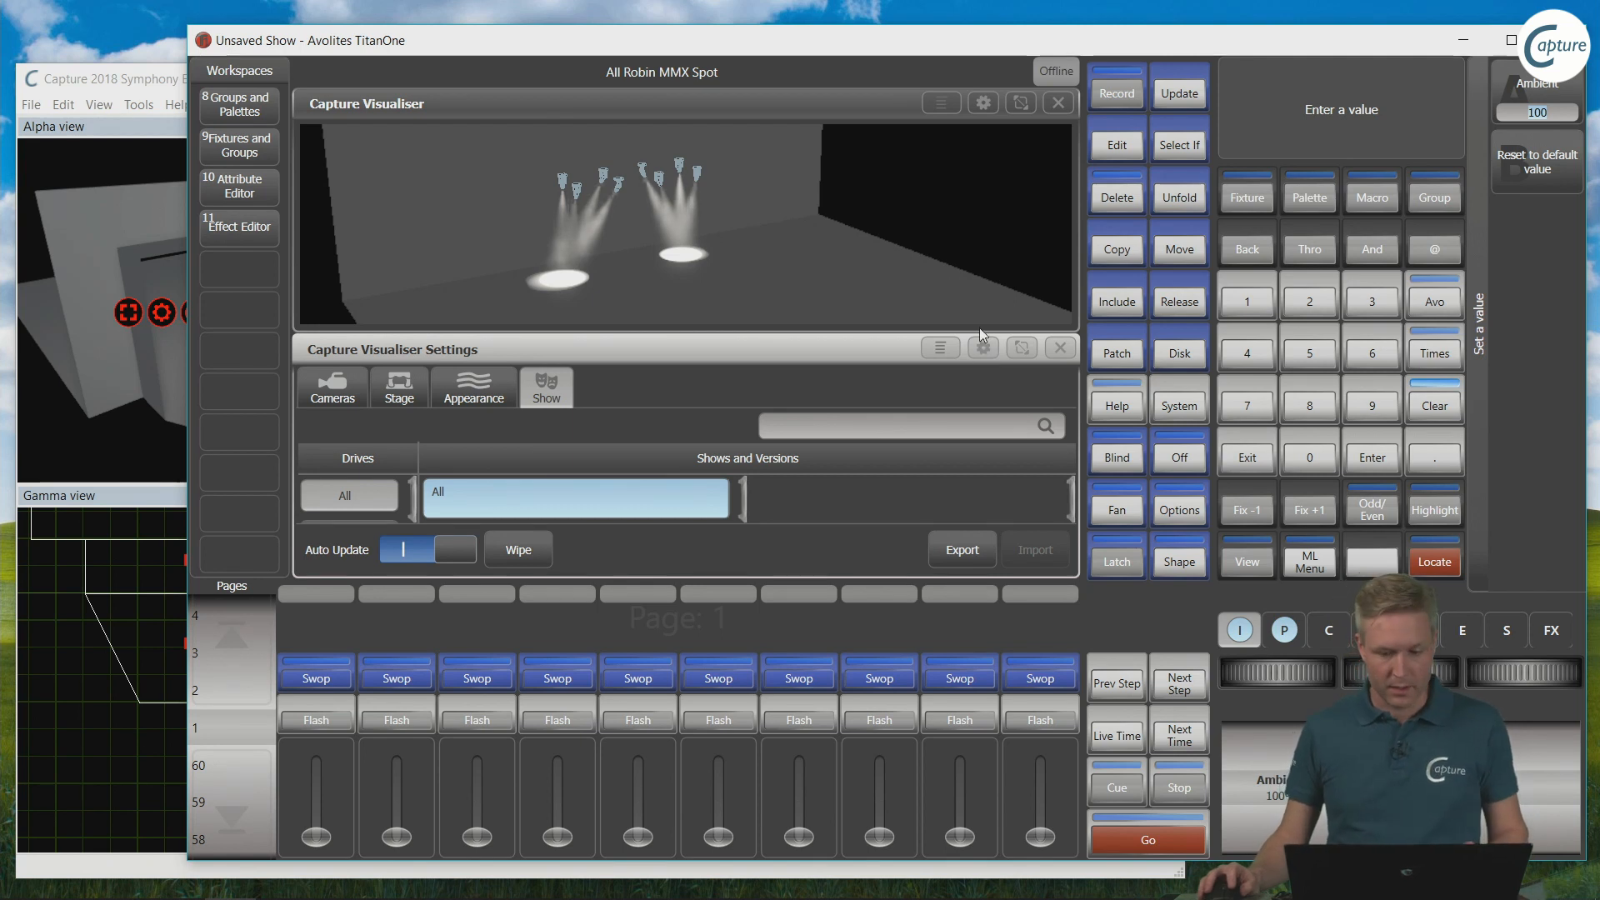
left_click(1061, 349)
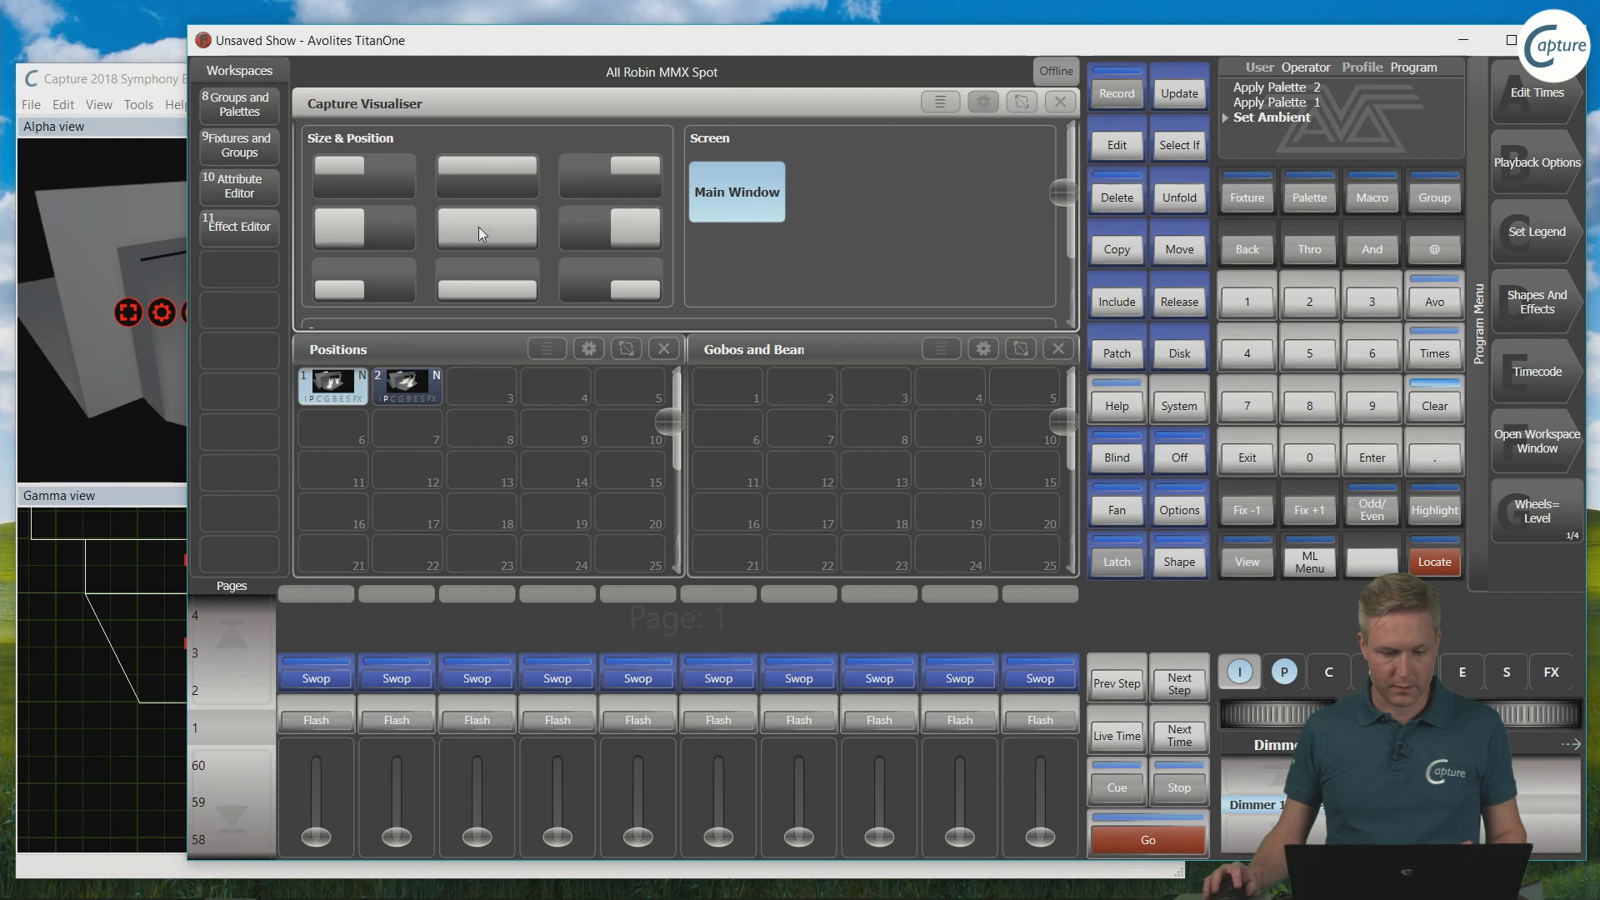
left_click(478, 226)
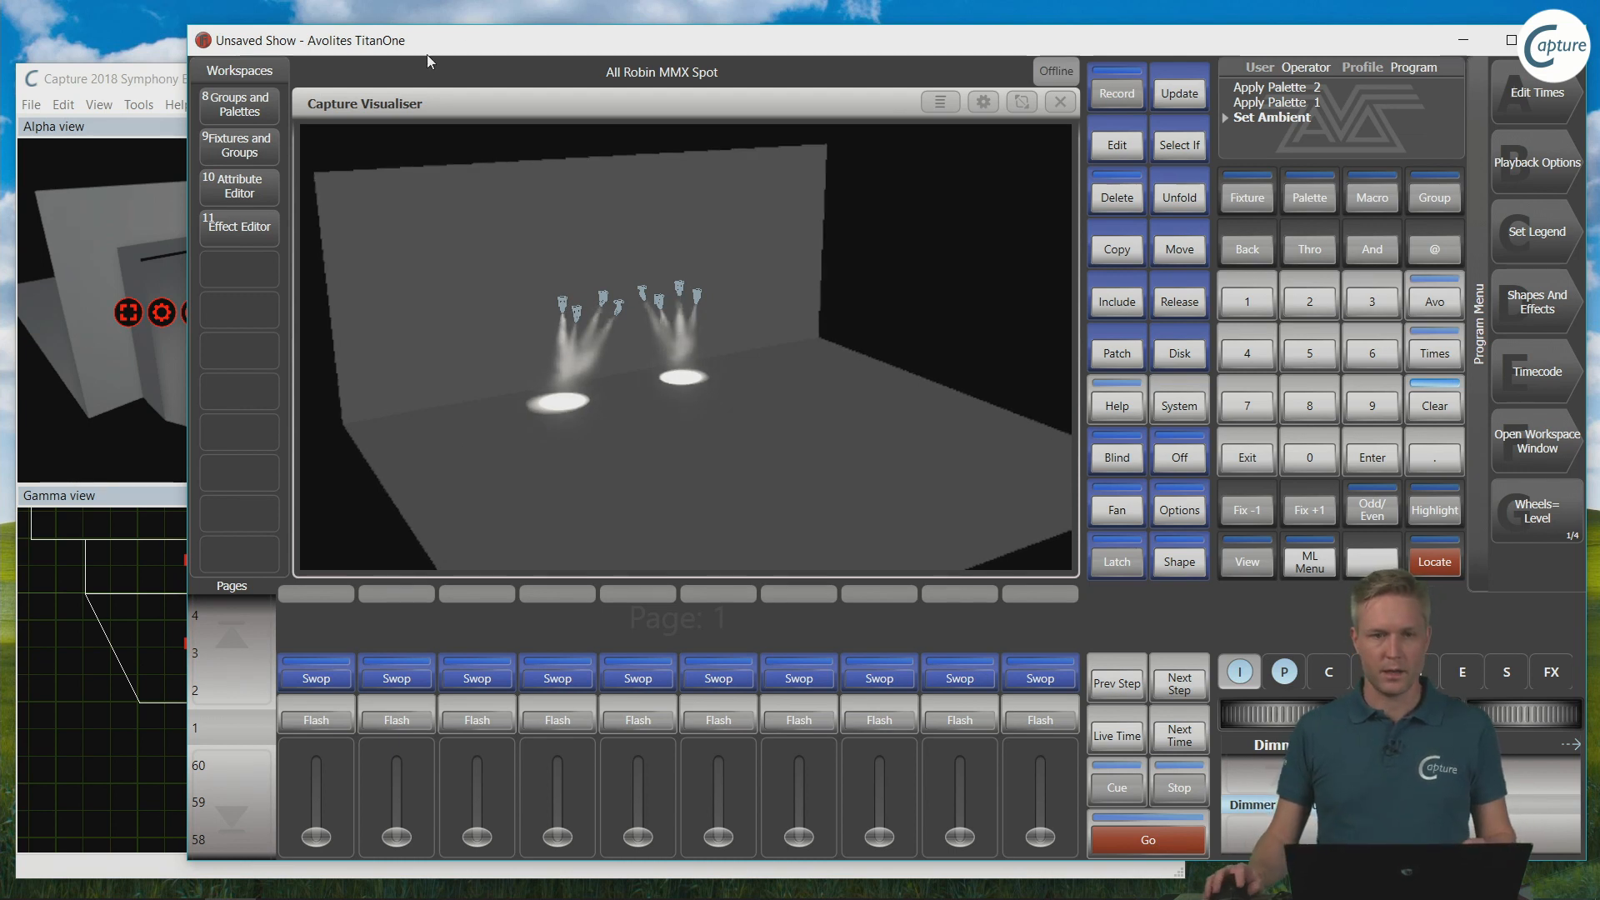
Step: Arrange the windows so the Capture Visualiser is visible beside a narrowed Capture 2018 window
left_click_drag(434, 53, 1029, 40)
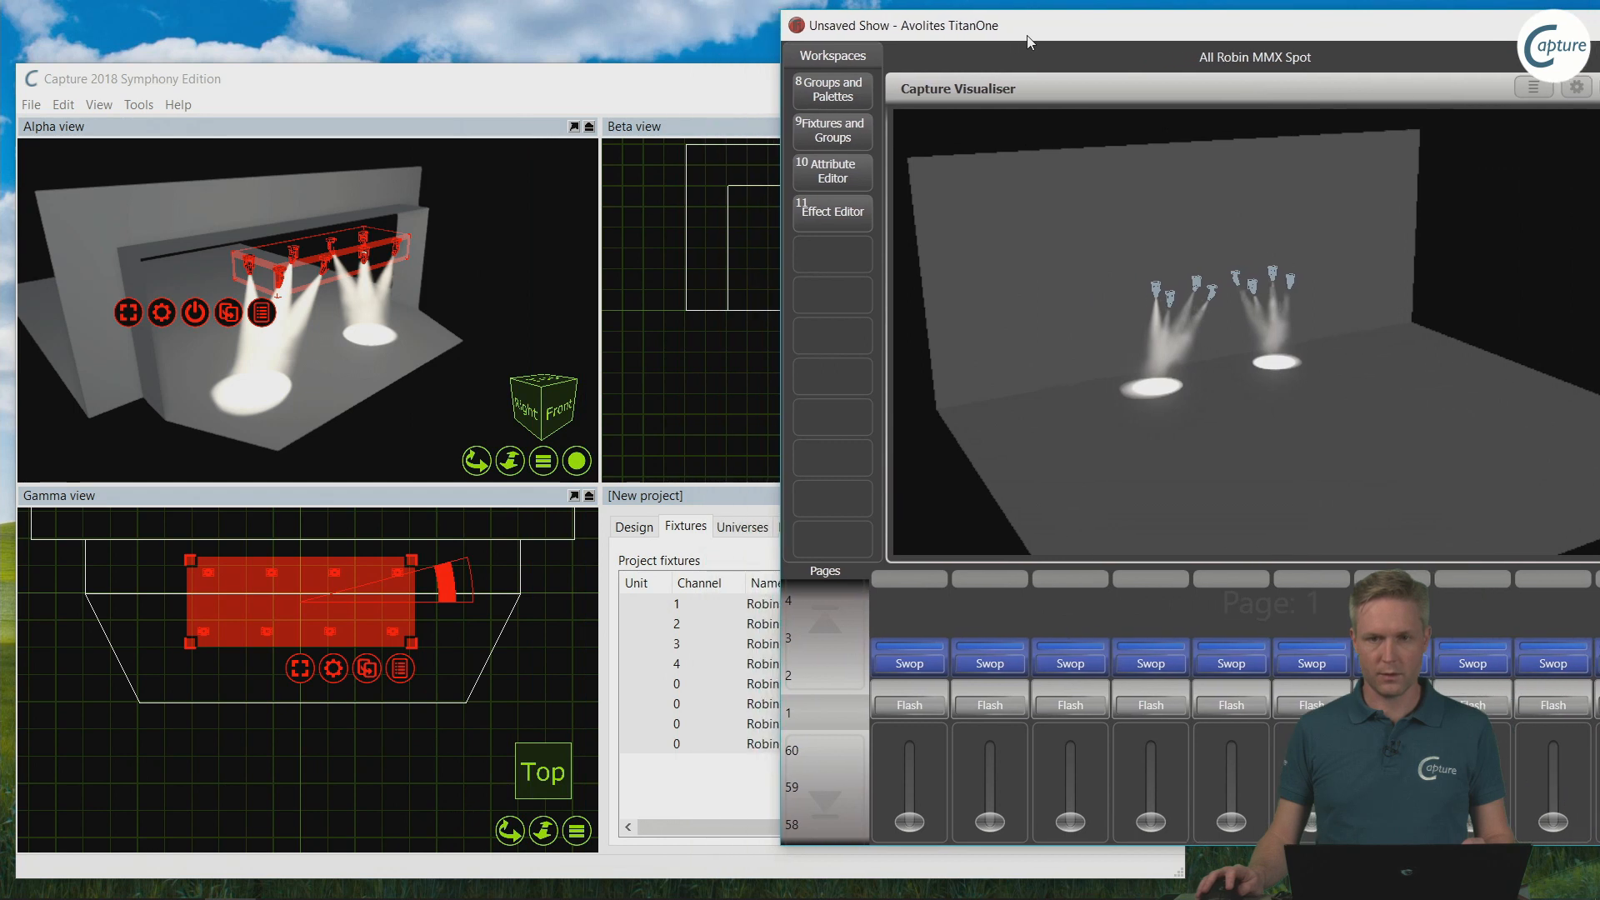
left_click(664, 101)
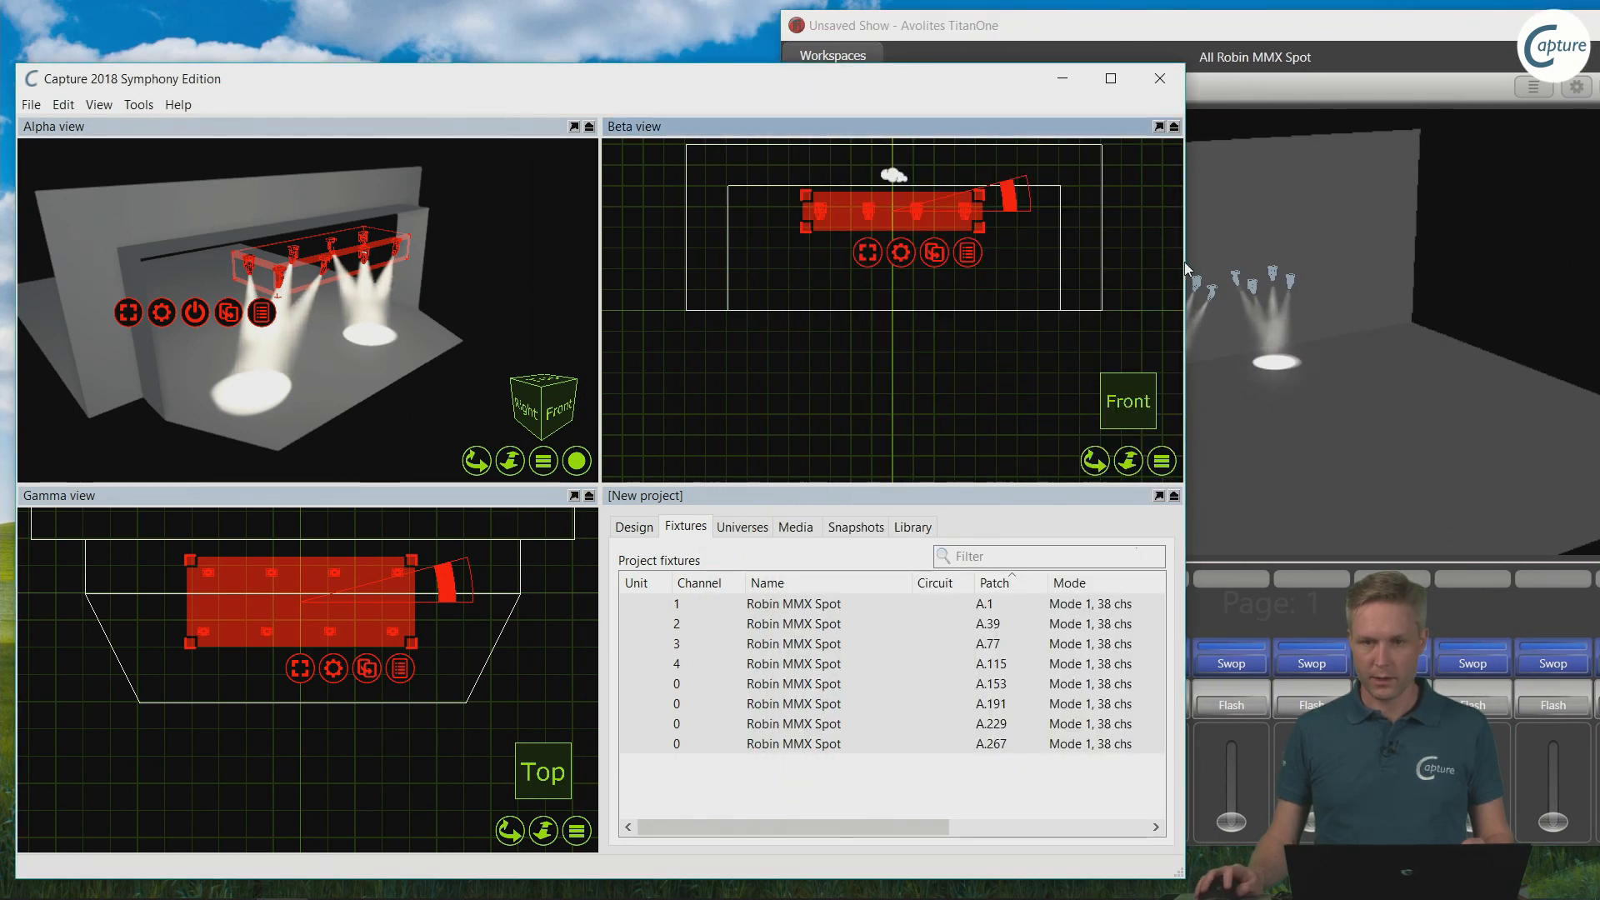
left_click_drag(1189, 265, 882, 265)
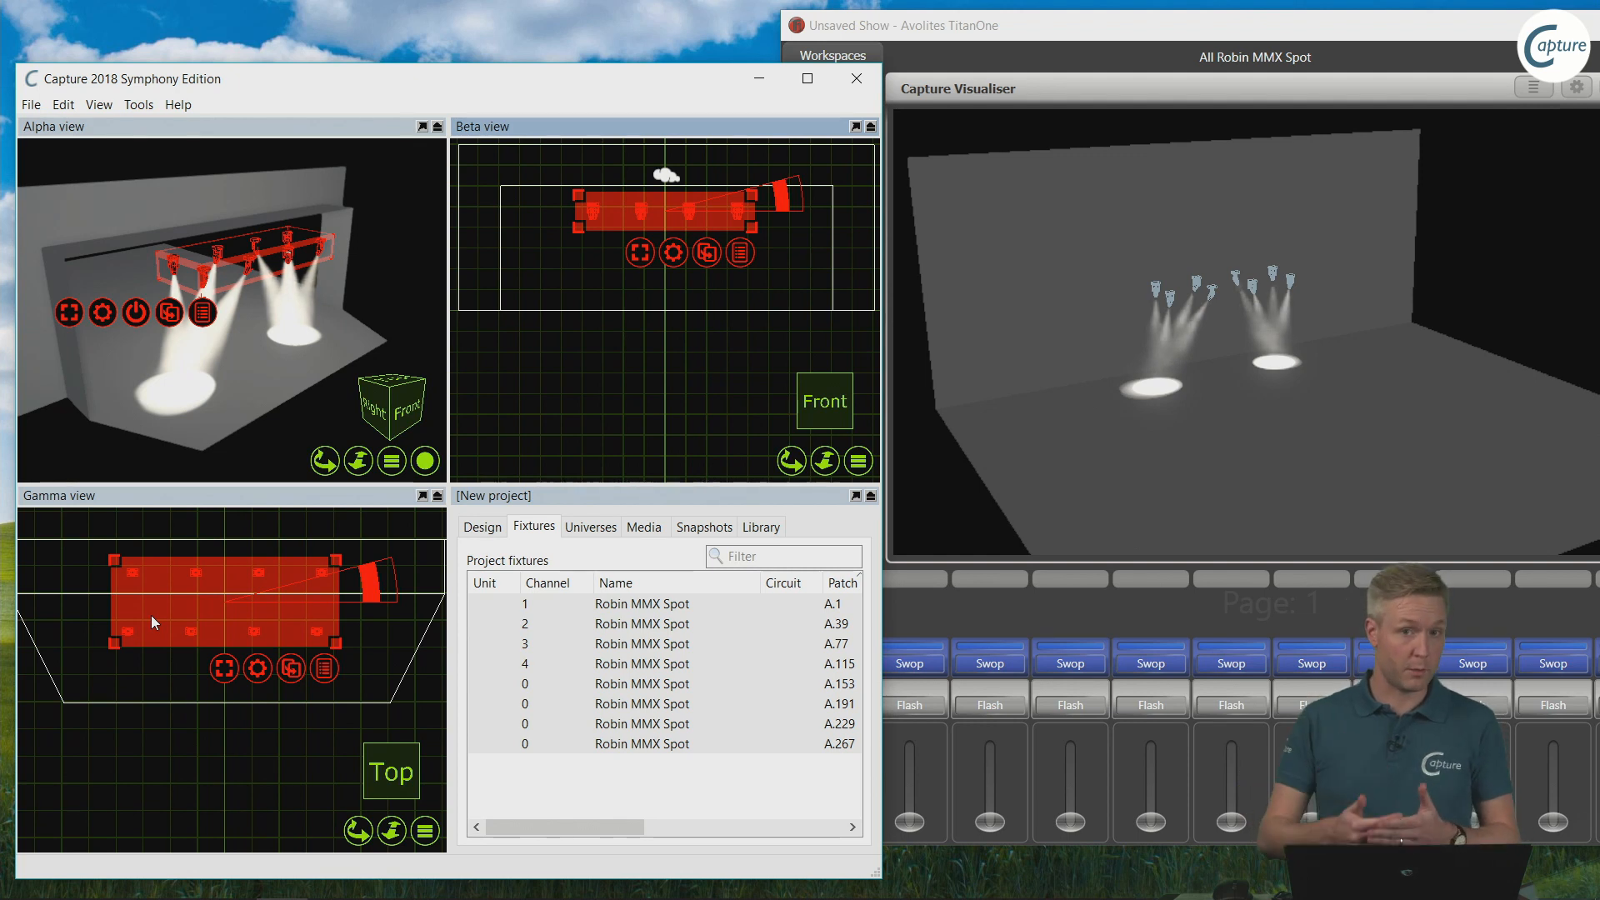
Step: Move the downstage row of four MMX Spots further downstage in Capture's top view, and return it near its previous place
left_click_drag(92, 623, 307, 752)
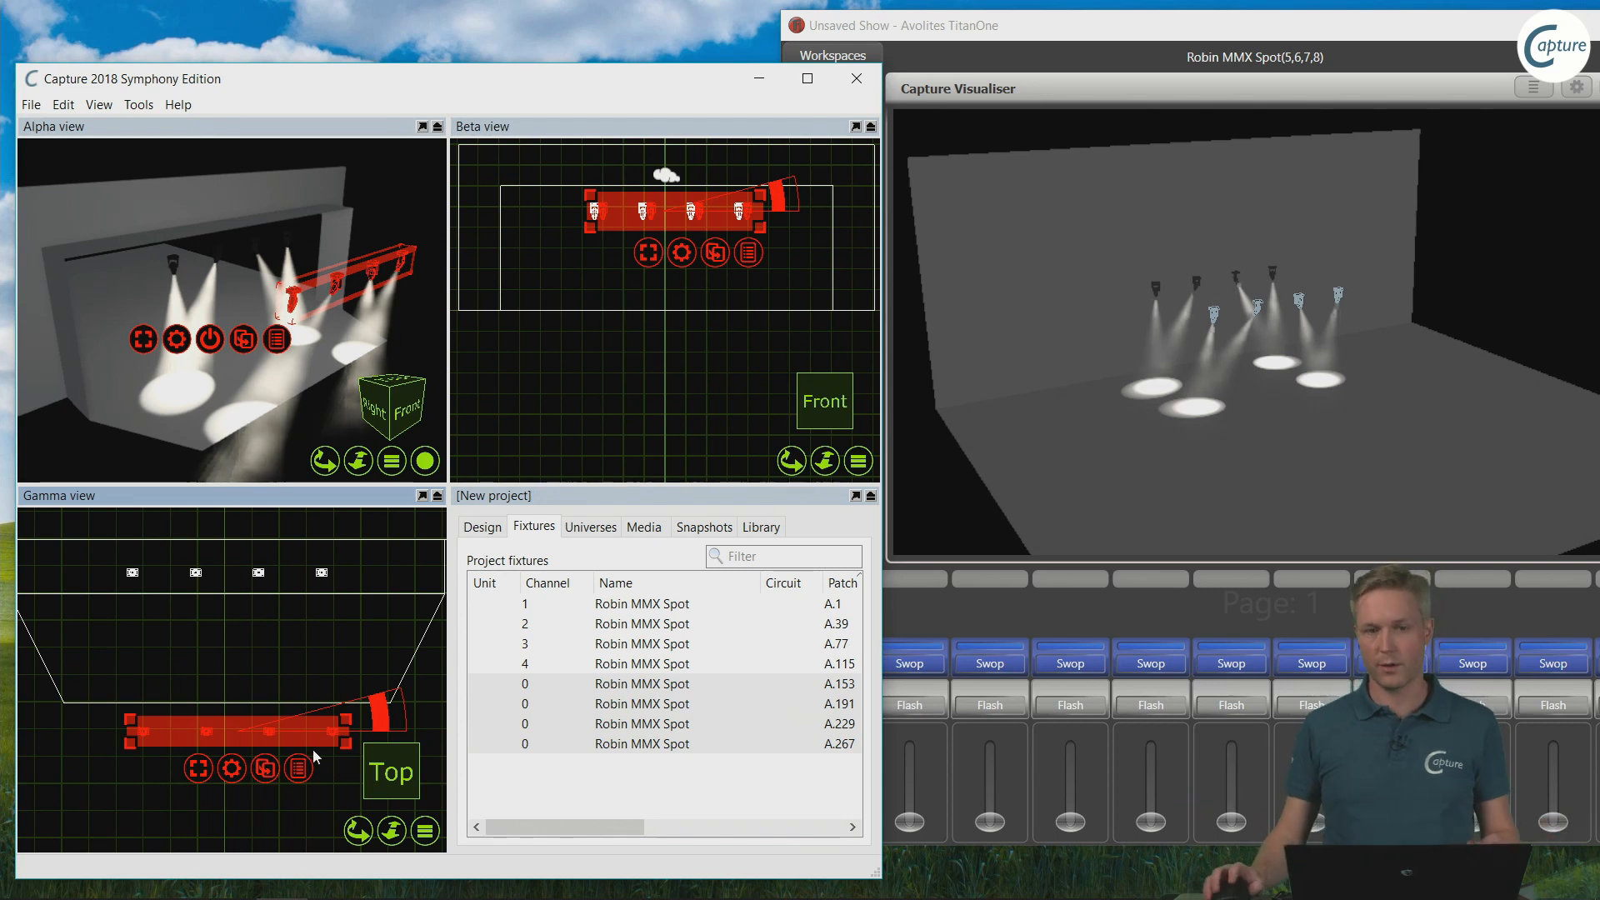
left_click(288, 652)
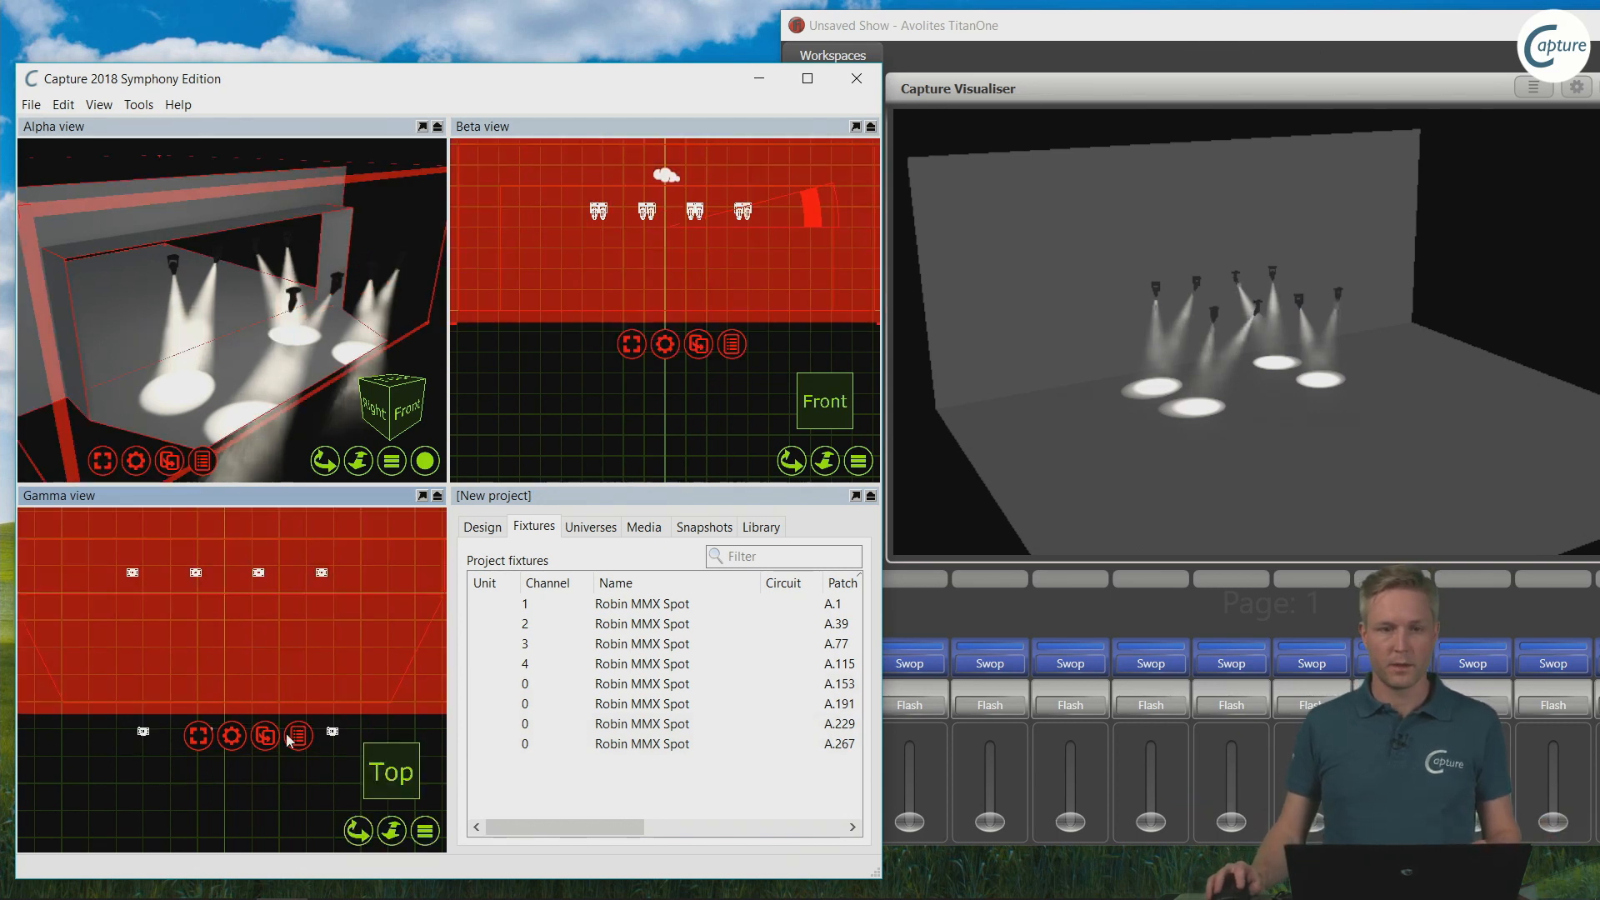
left_click(150, 790)
left_click_drag(118, 719, 312, 649)
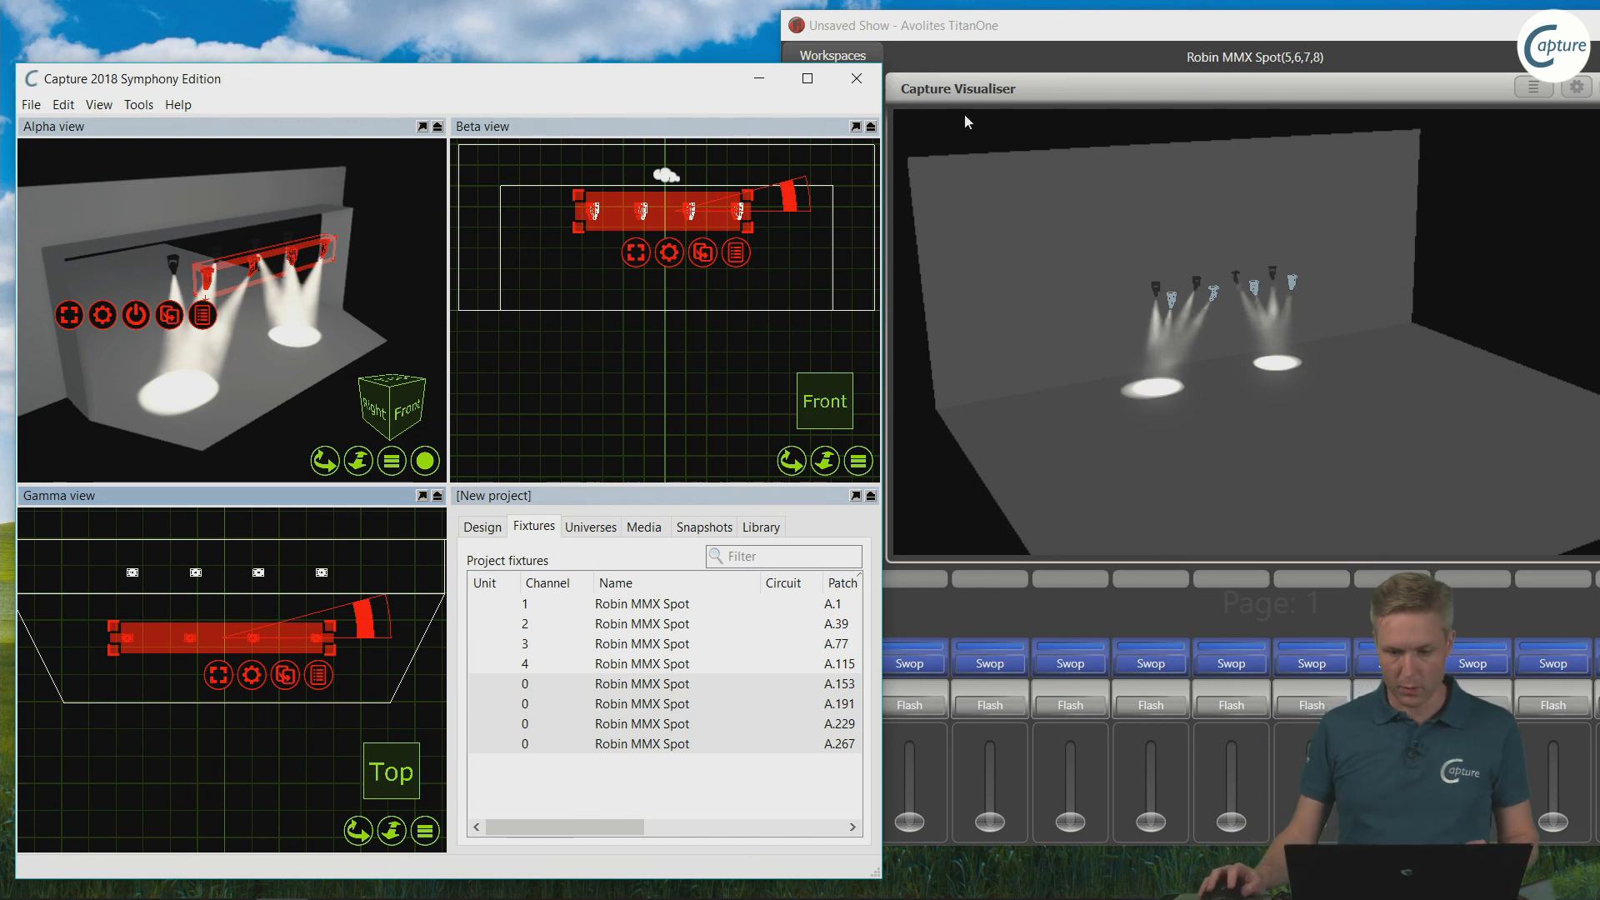
Step: Bring the TitanOne window back over Capture and resize the Capture Visualiser to the upper half of the workspace
left_click_drag(987, 32, 522, 68)
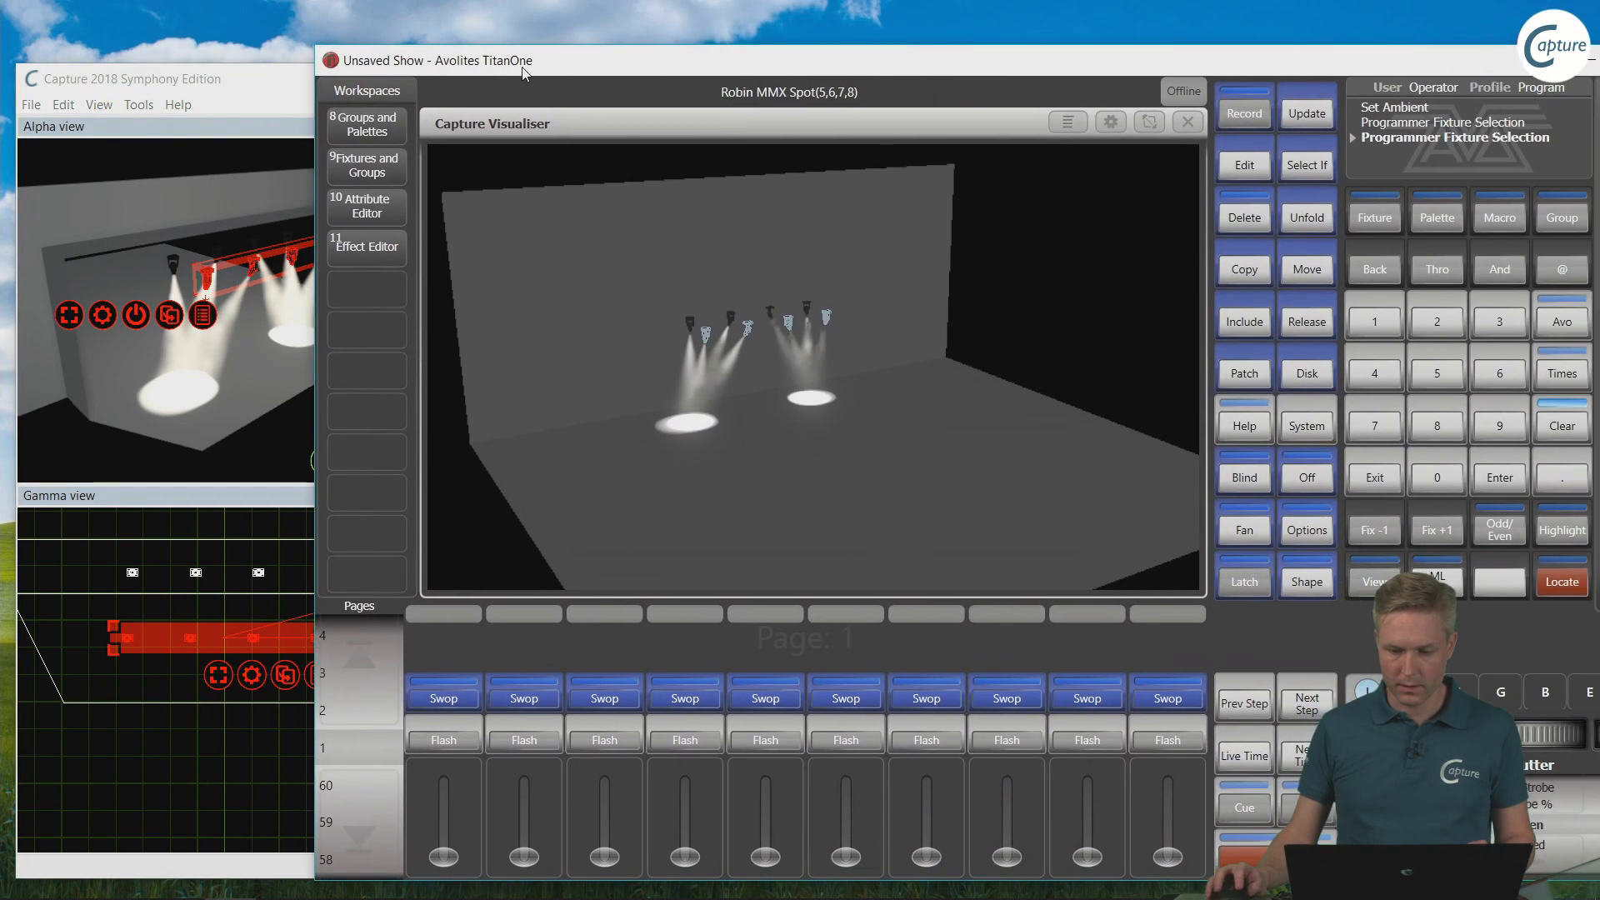
left_click(1112, 124)
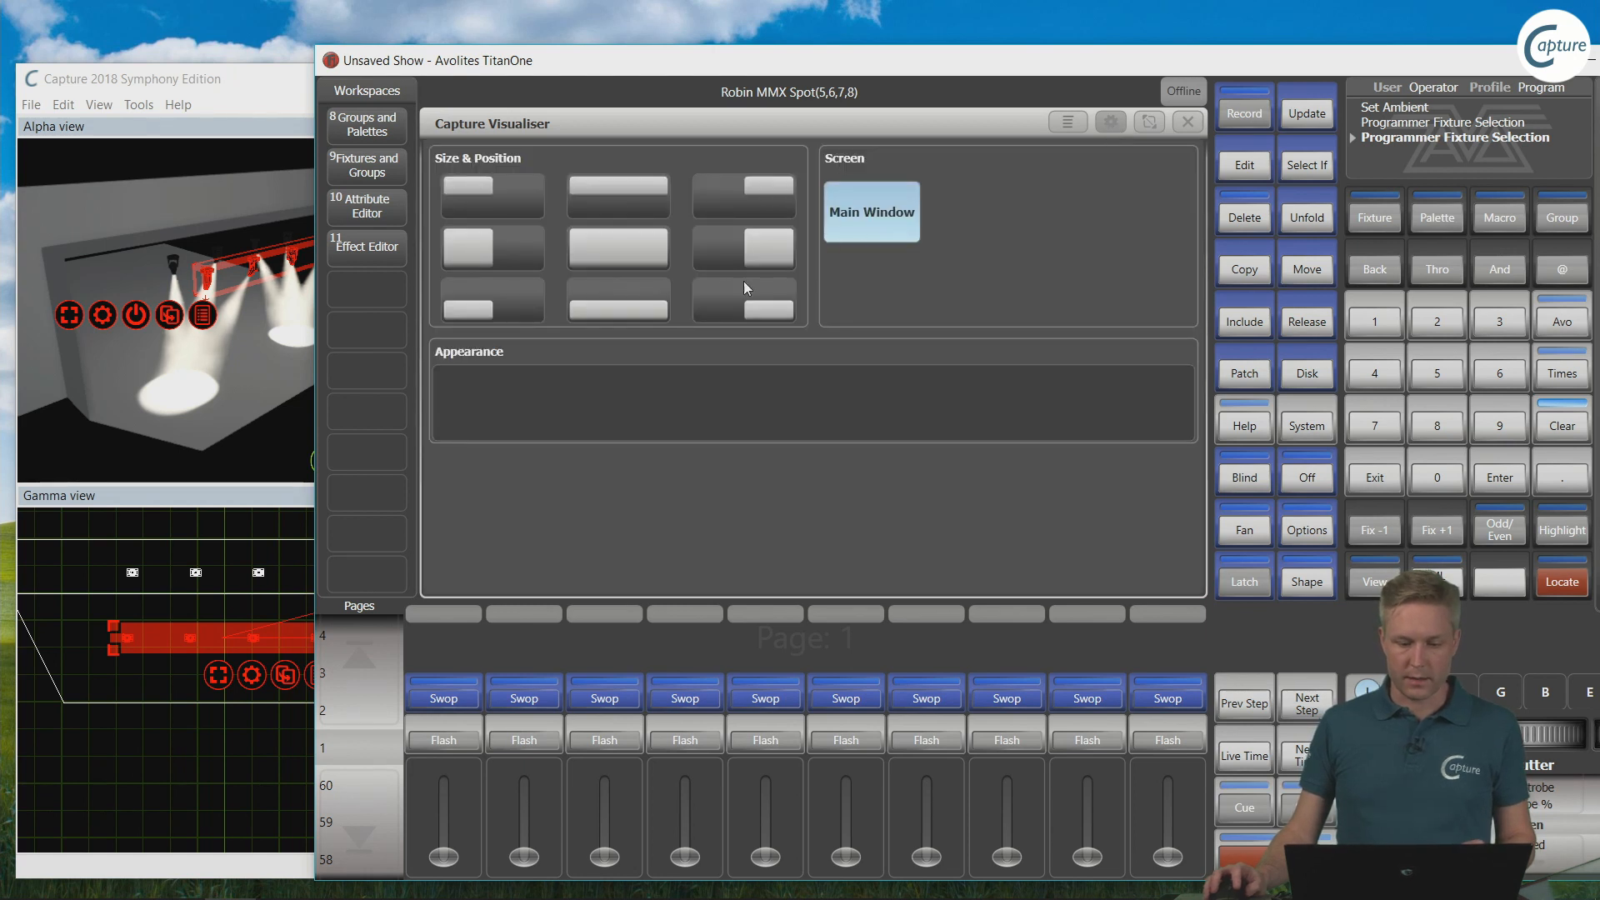
left_click(625, 210)
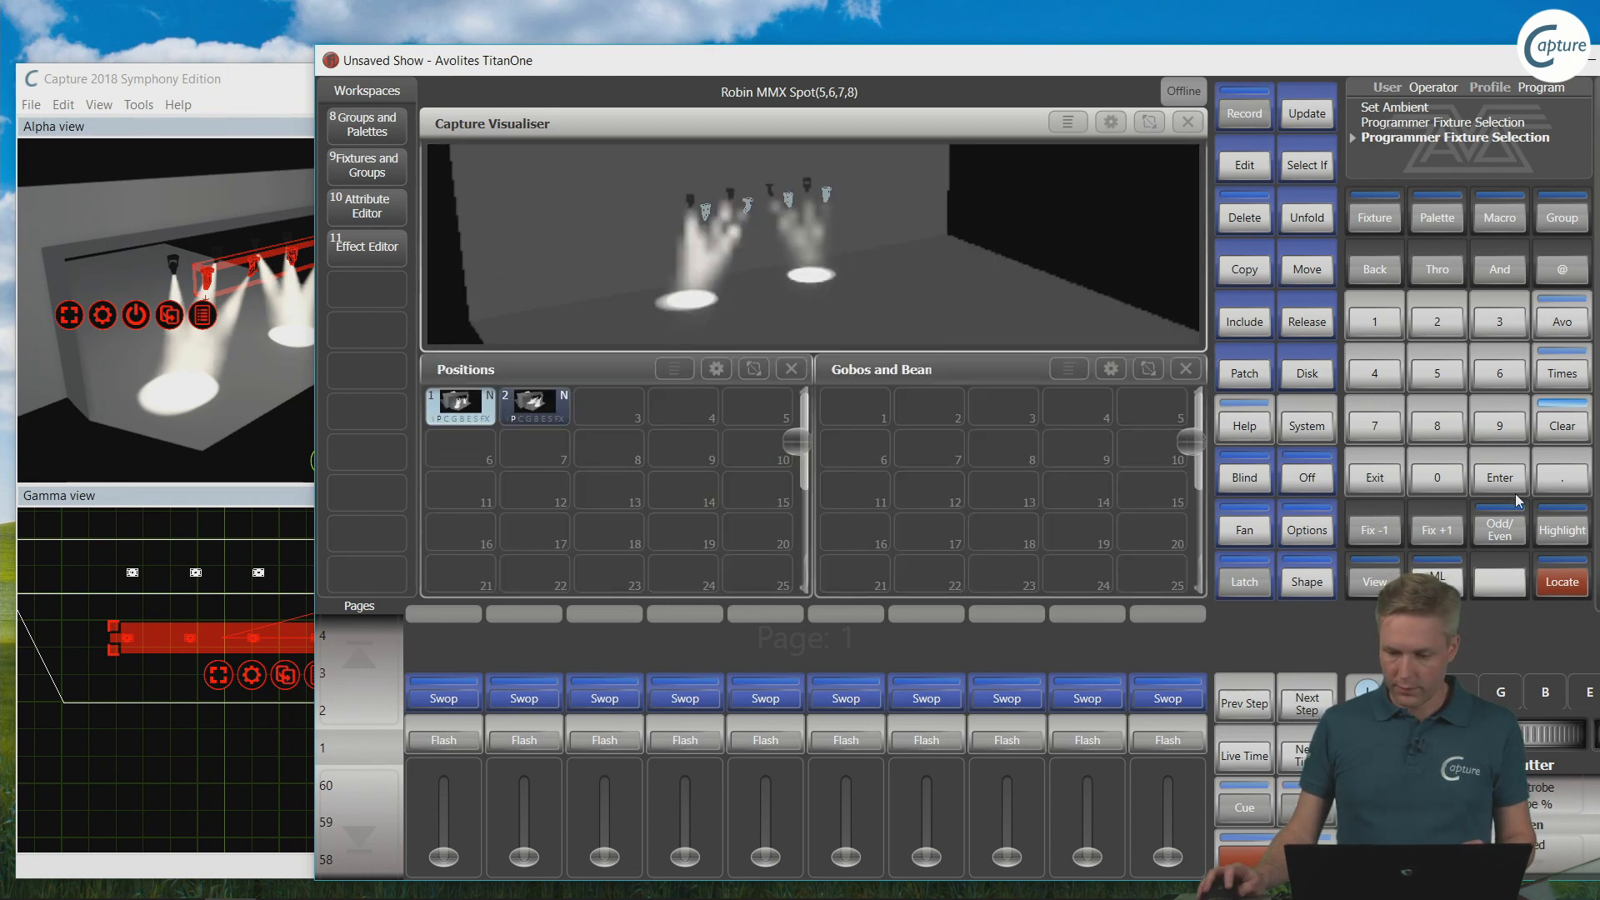
Step: Reopen Capture Visualiser Settings and expand it to the full workspace area with the Show settings displayed
left_click_drag(1130, 62, 993, 49)
left_click(1528, 440)
left_click(1529, 392)
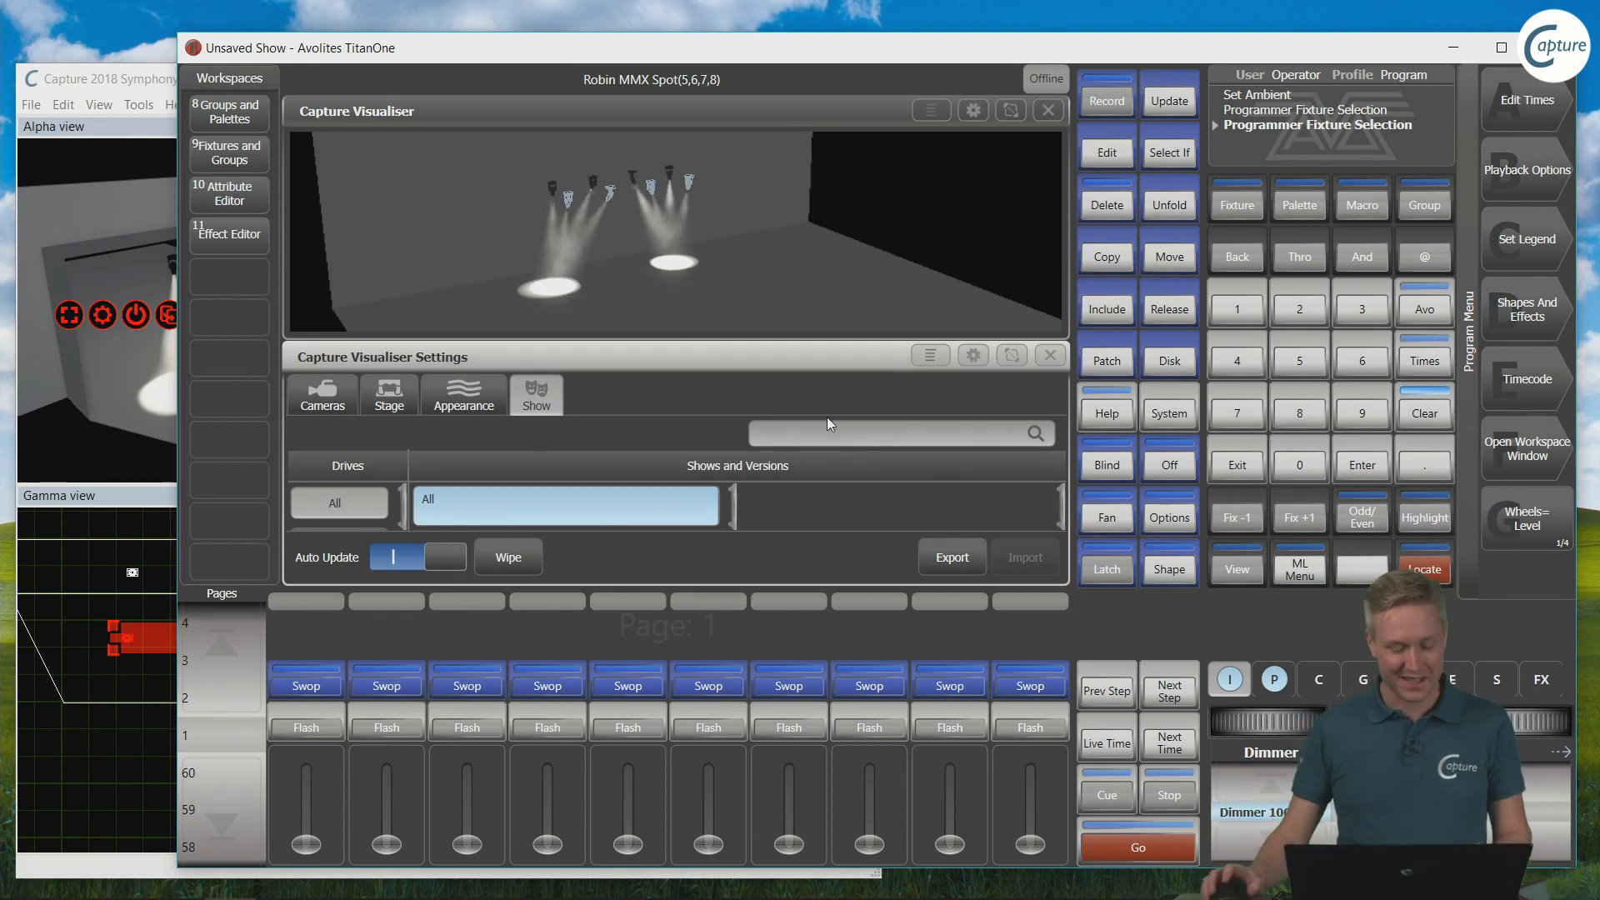
left_click(960, 358)
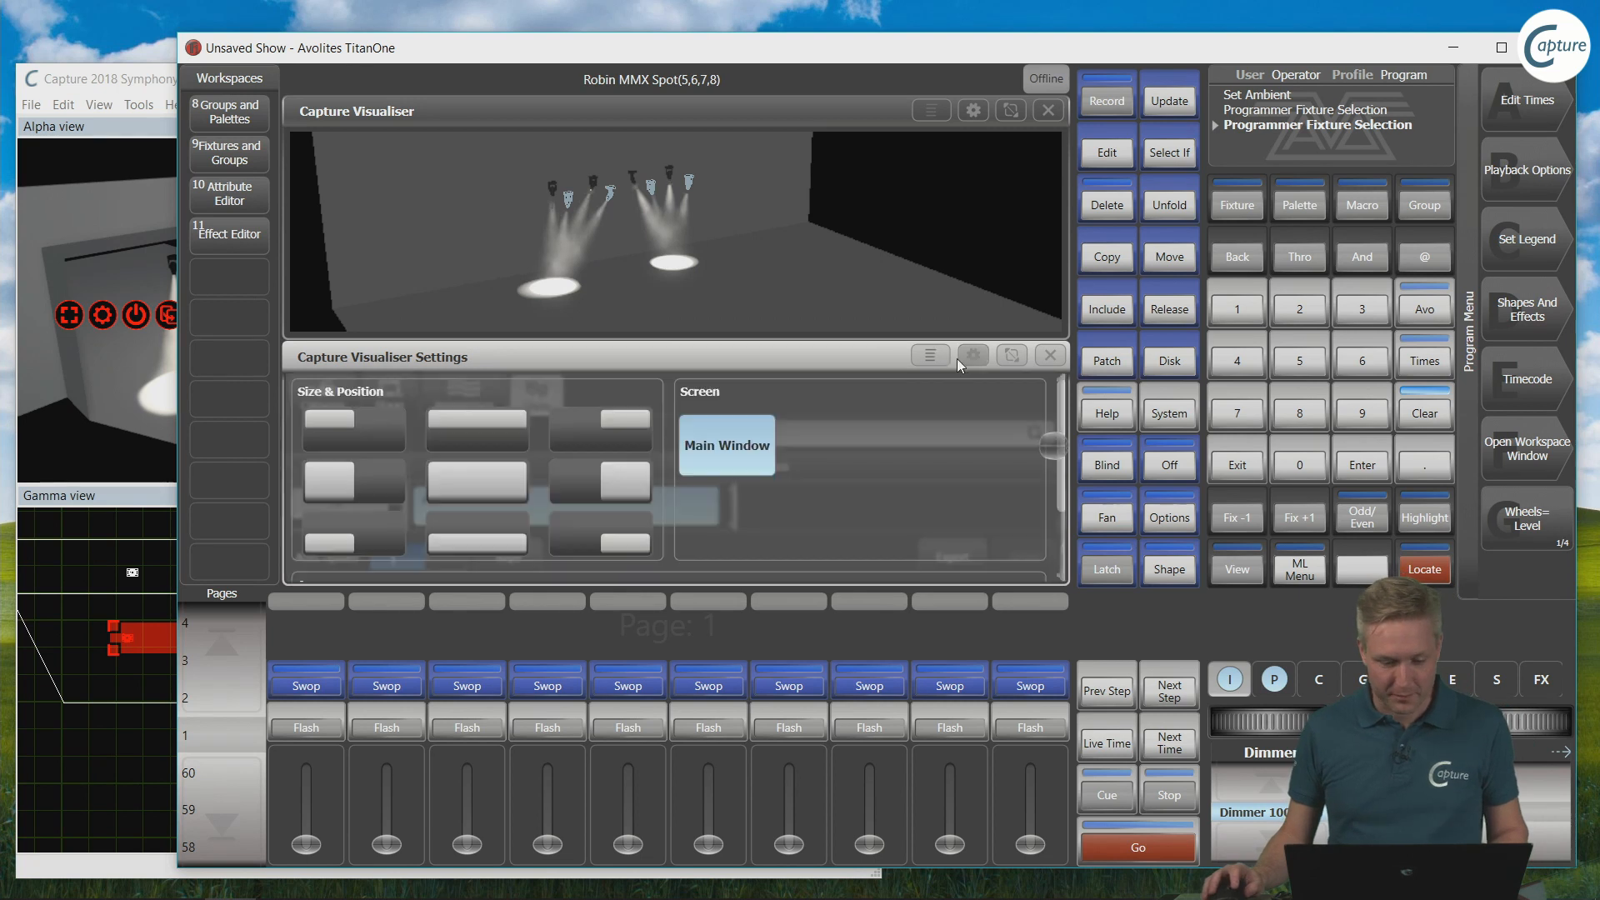
left_click(476, 481)
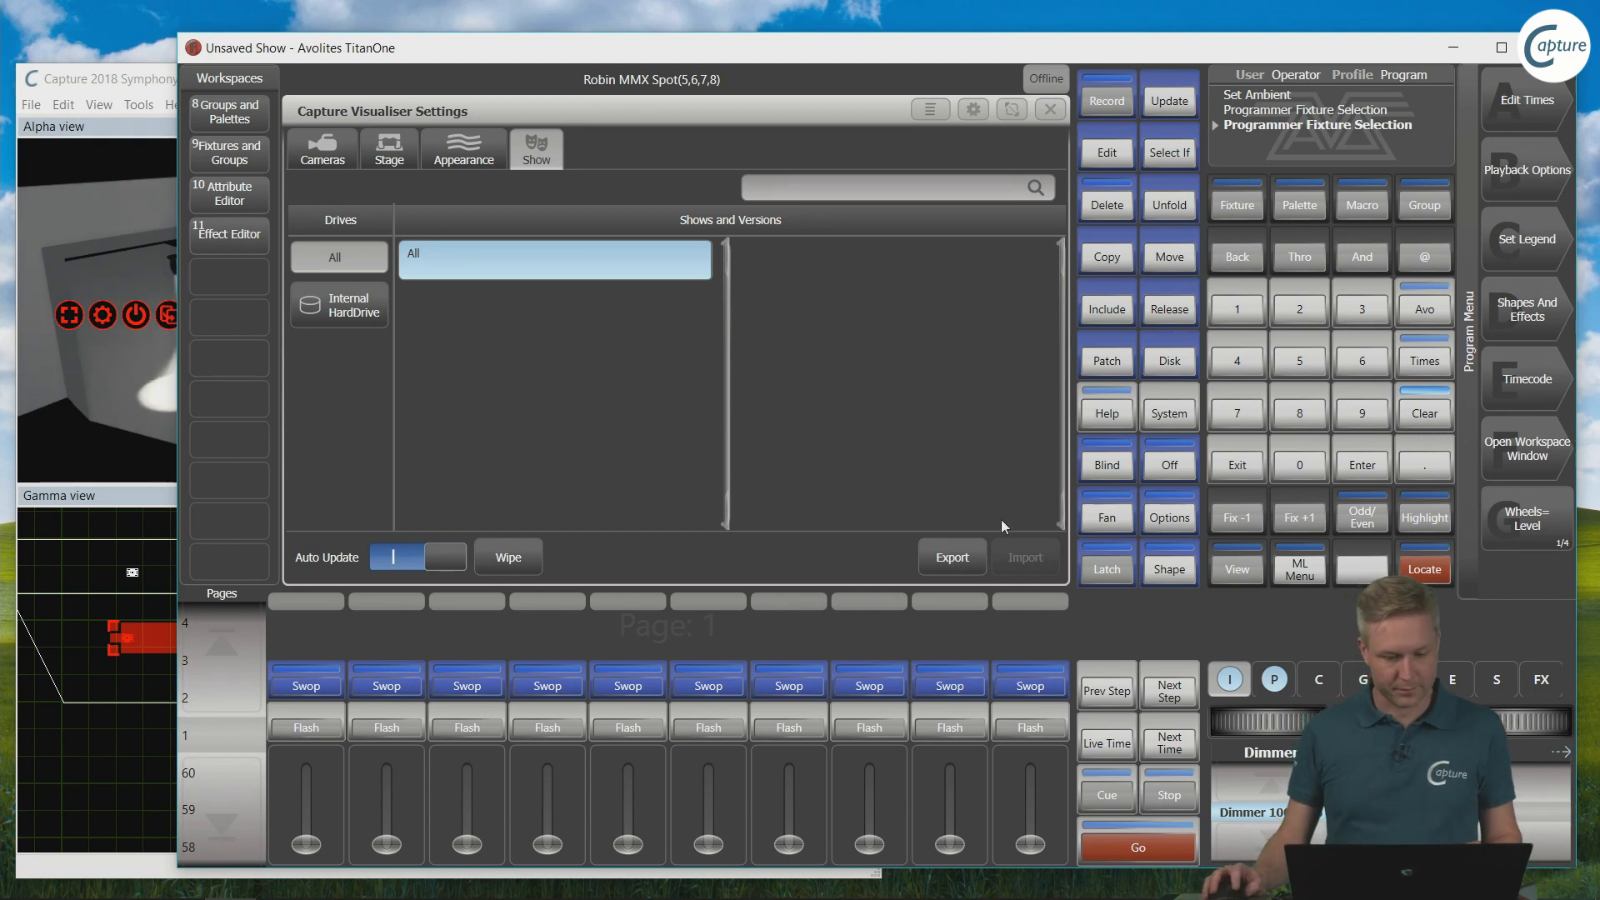
Step: Alternate between Capture and the TitanOne Show settings, ending in Capture, and deselect the MMX Spots
left_click(132, 80)
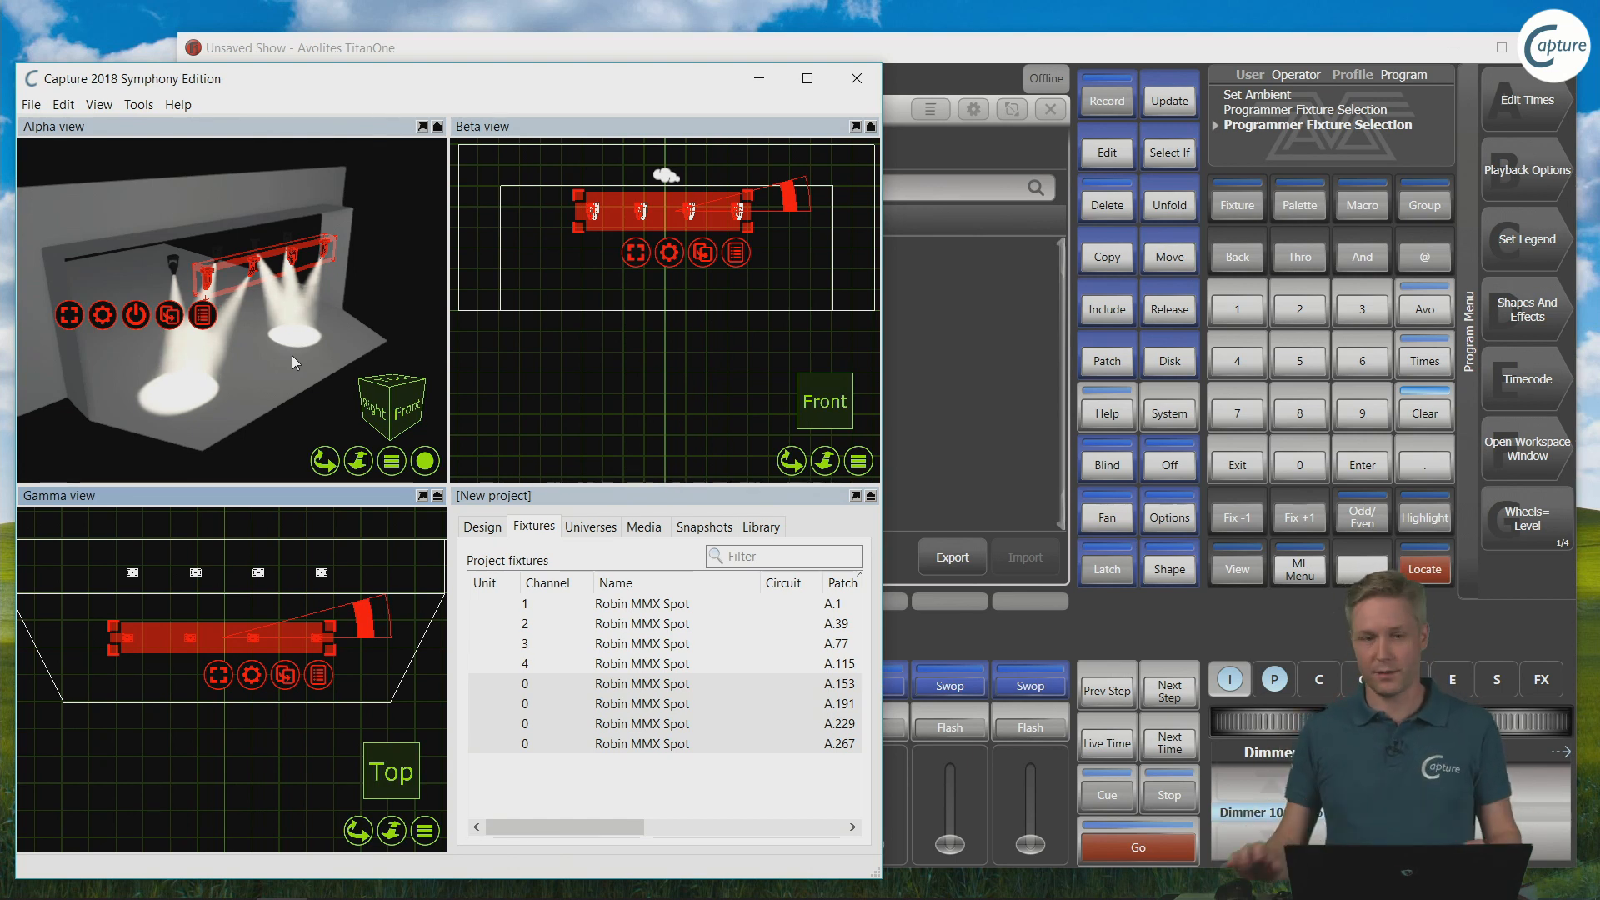
left_click(943, 55)
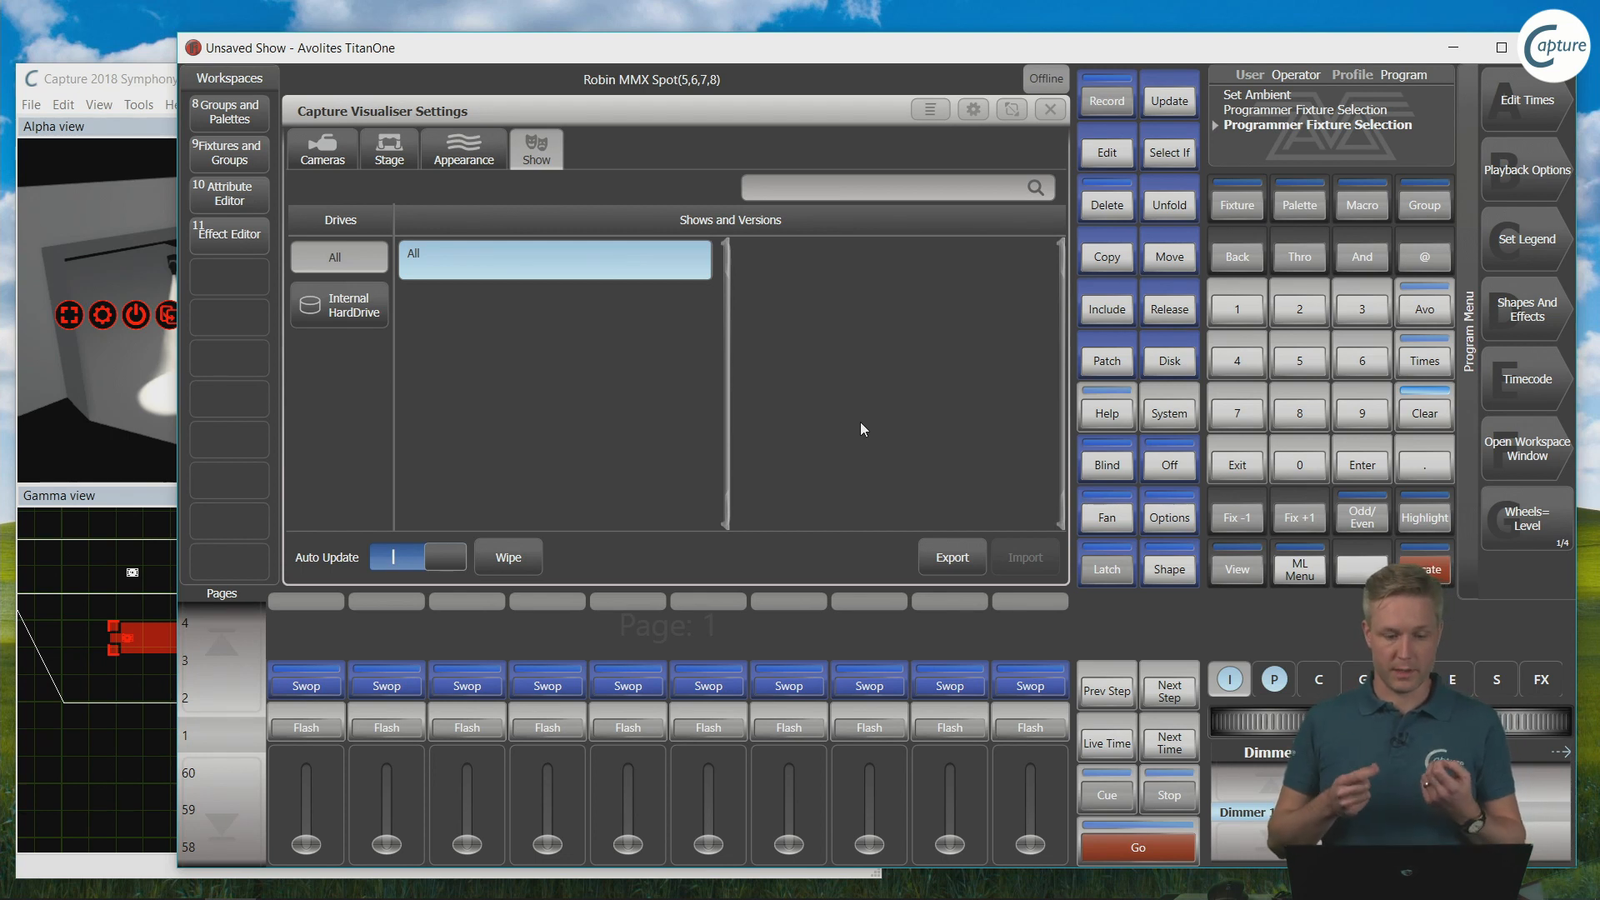
left_click(128, 158)
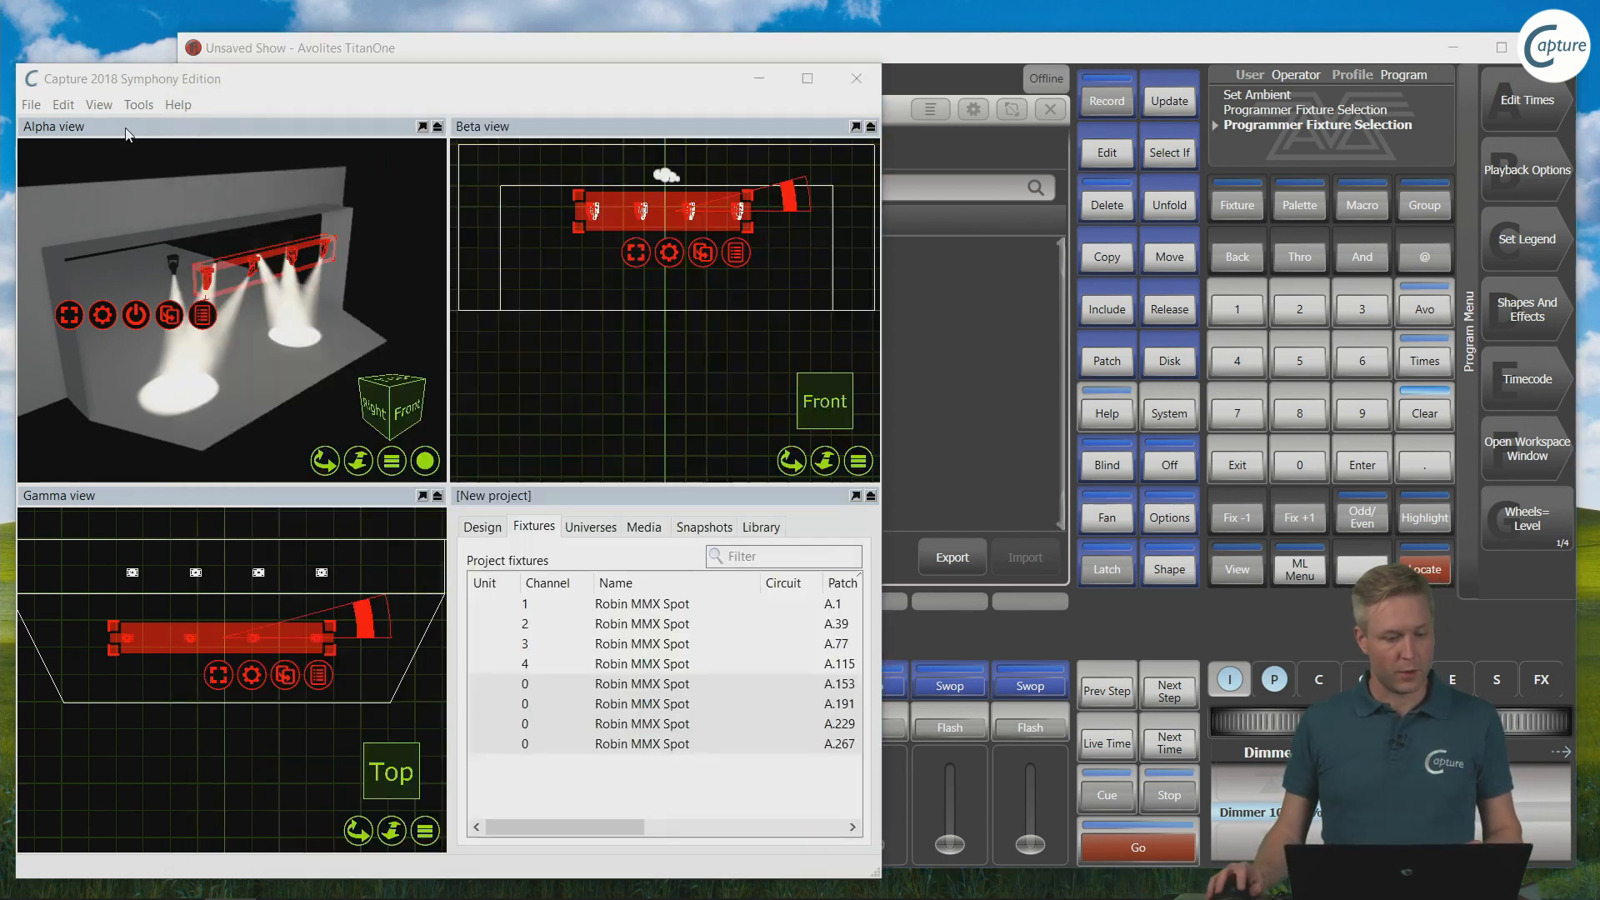
left_click(381, 267)
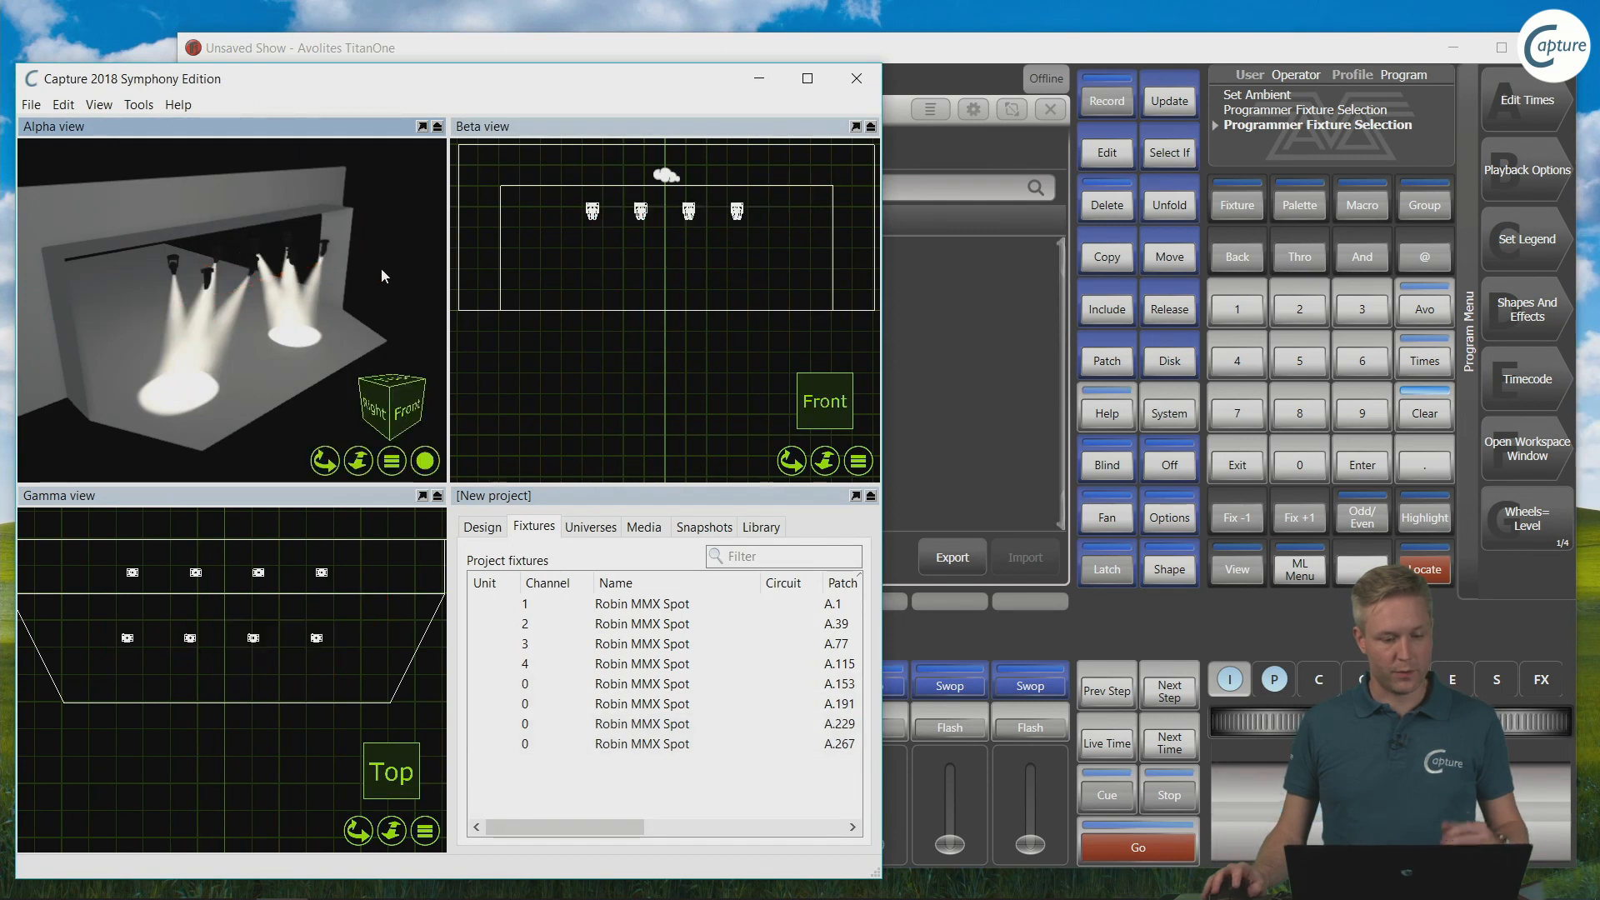
Step: Widen the Capture window and place an Actor from the library's People objects on the stage below the downstage row
left_click(760, 527)
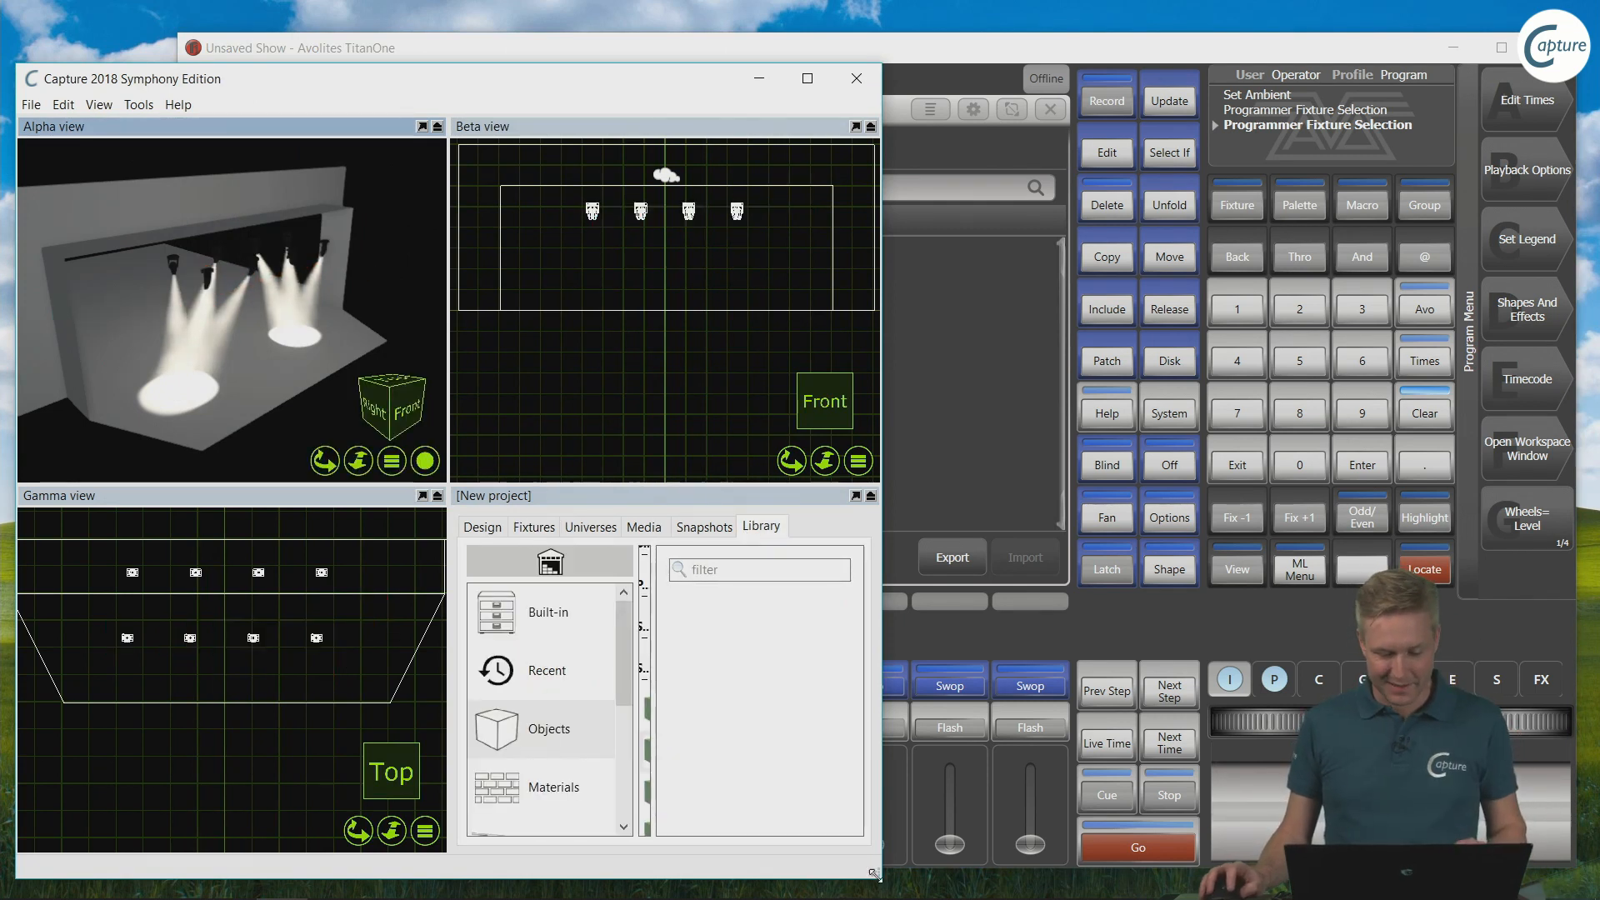
left_click_drag(875, 874, 1498, 871)
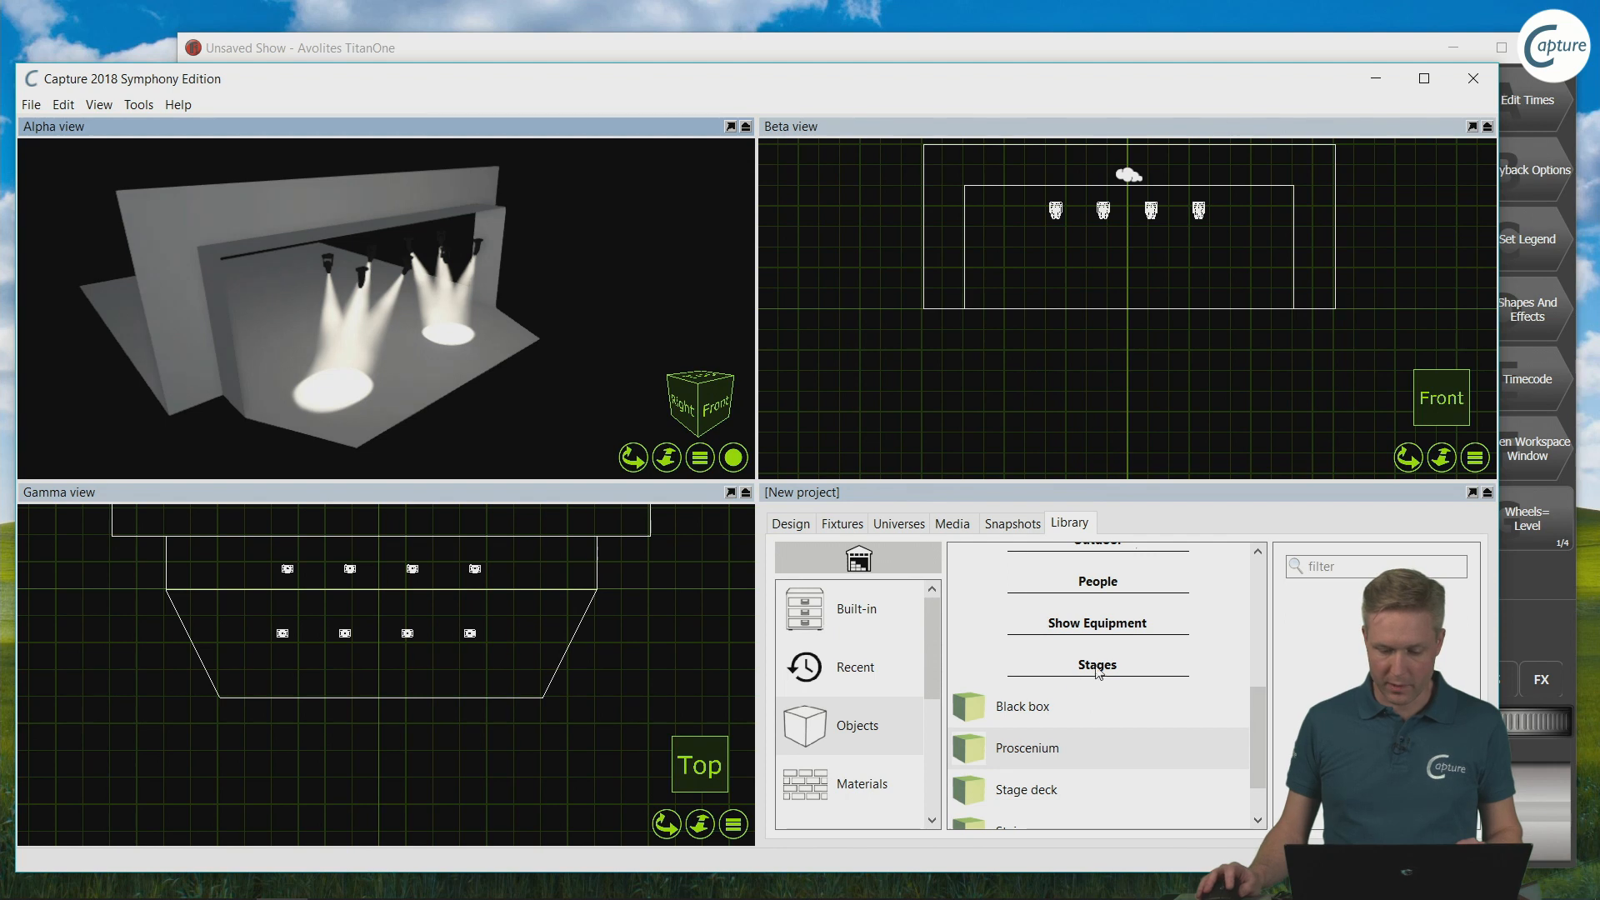
left_click(1101, 582)
left_click_drag(1038, 633, 378, 662)
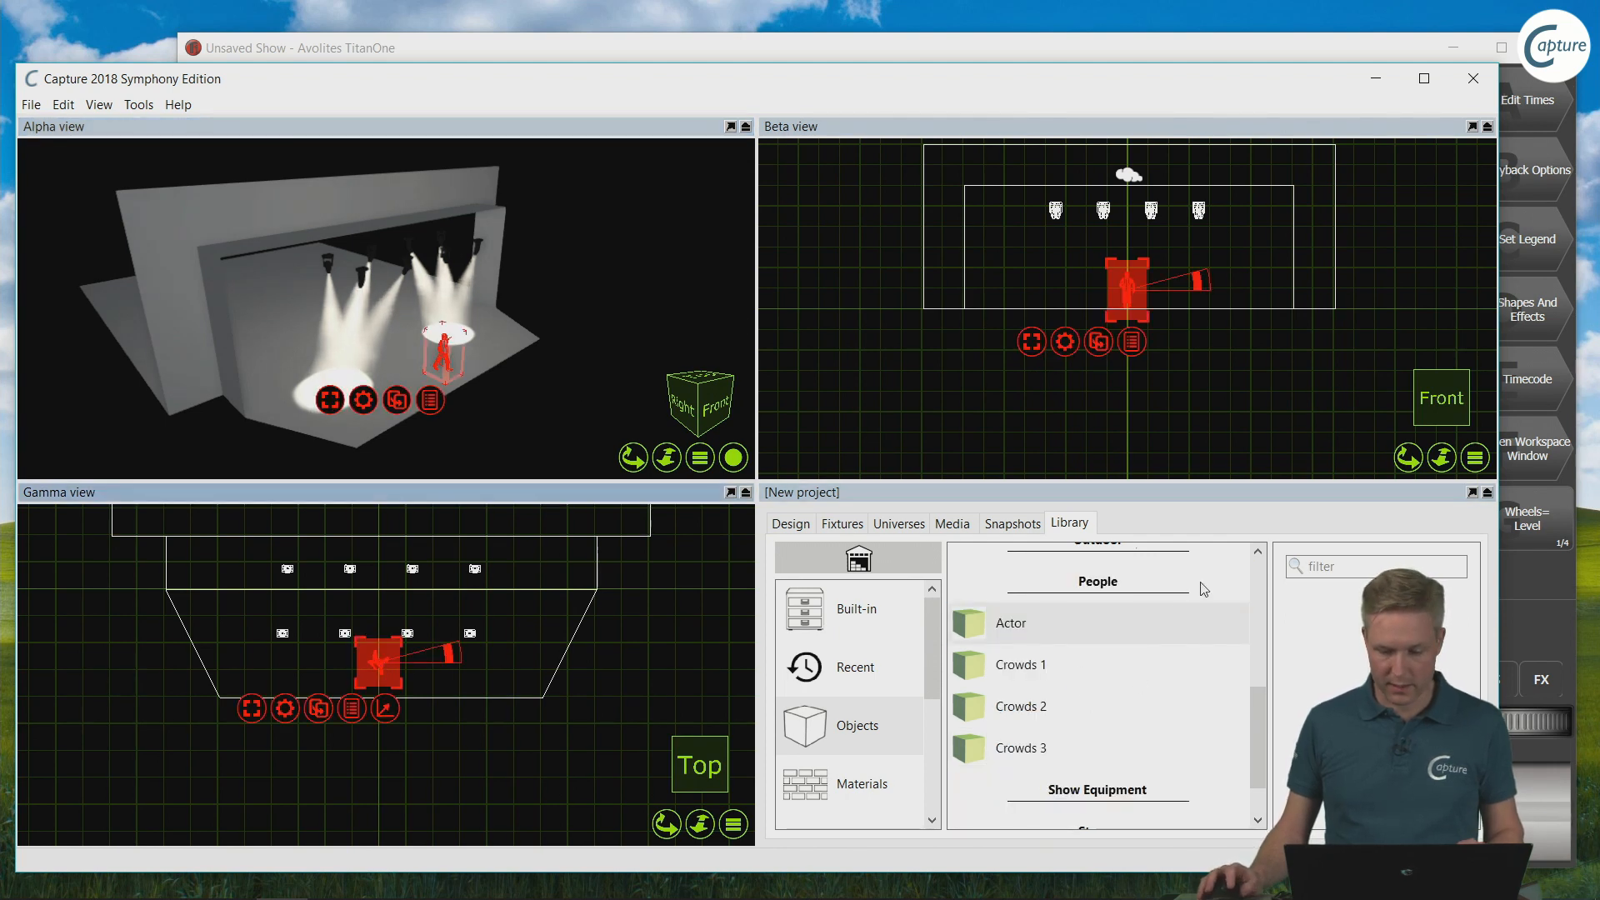
Step: Place an Auditorium Lectern from the library's Furniture objects directly in front of the actor on the stage, and deselect it
scroll(1121, 642, "up", 5)
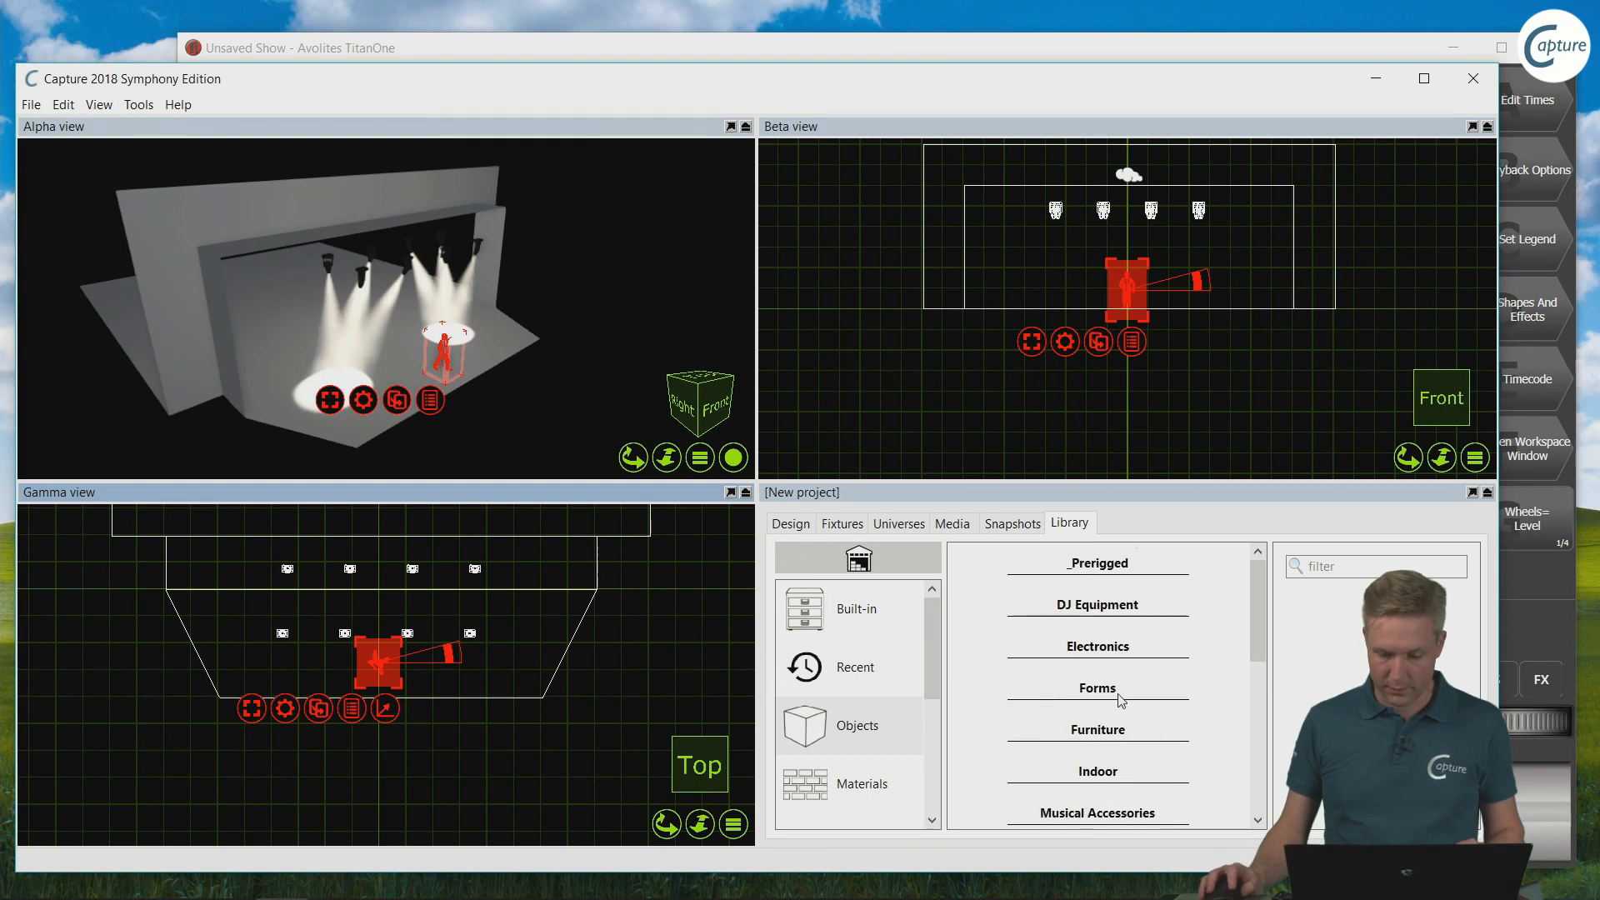
left_click(1115, 730)
scroll(1118, 729, "down", 5)
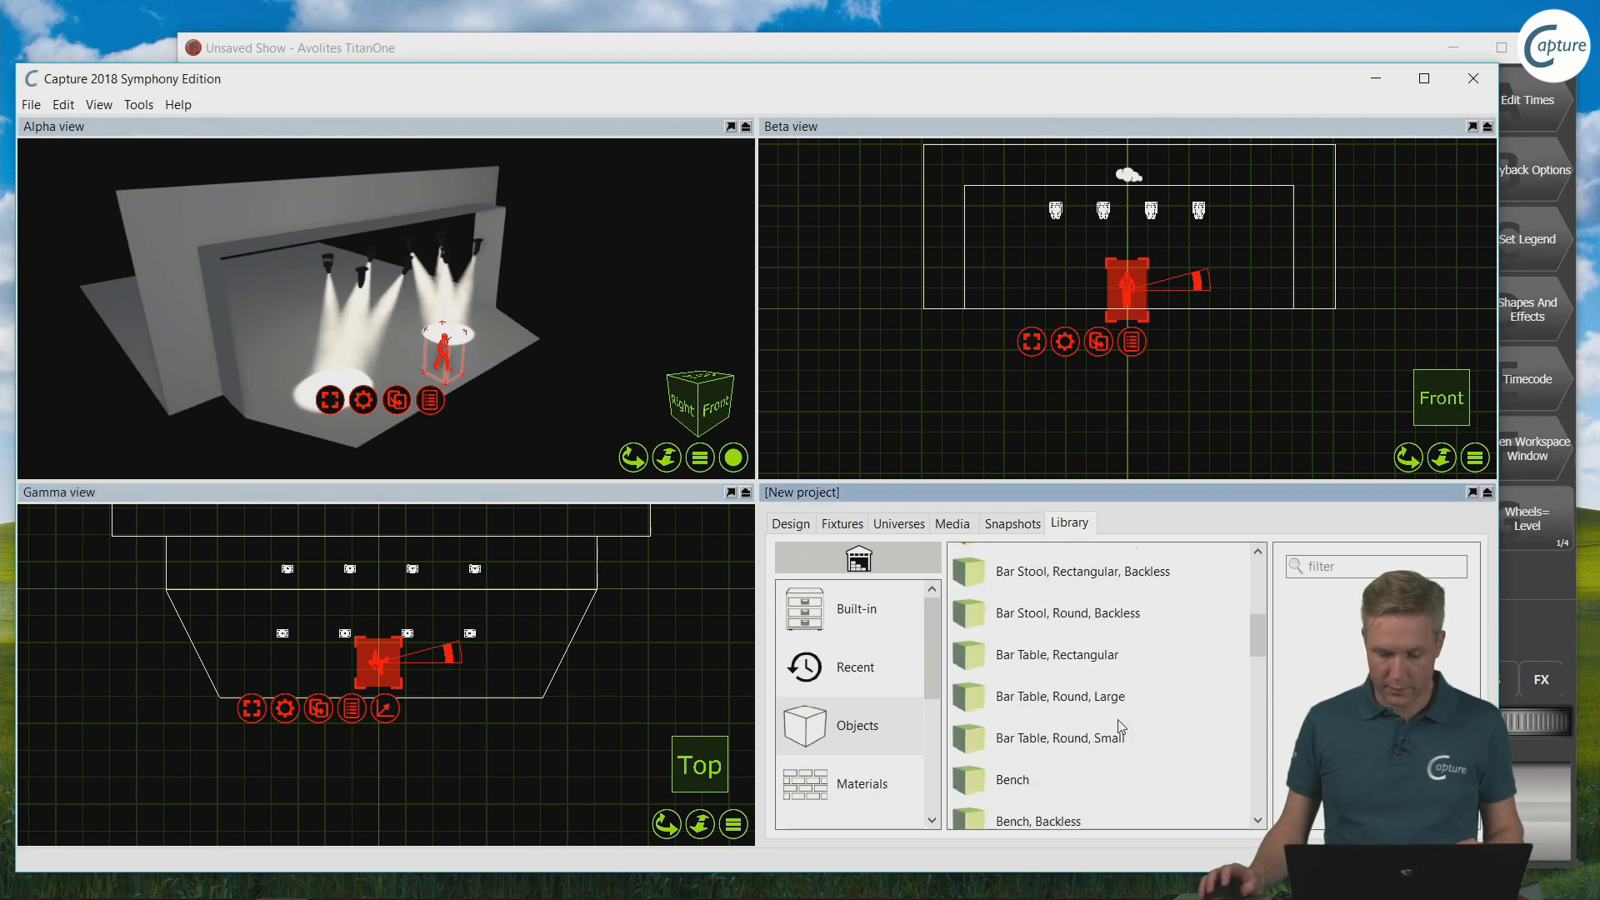
scroll(1121, 727, "up", 5)
left_click_drag(1075, 711, 379, 679)
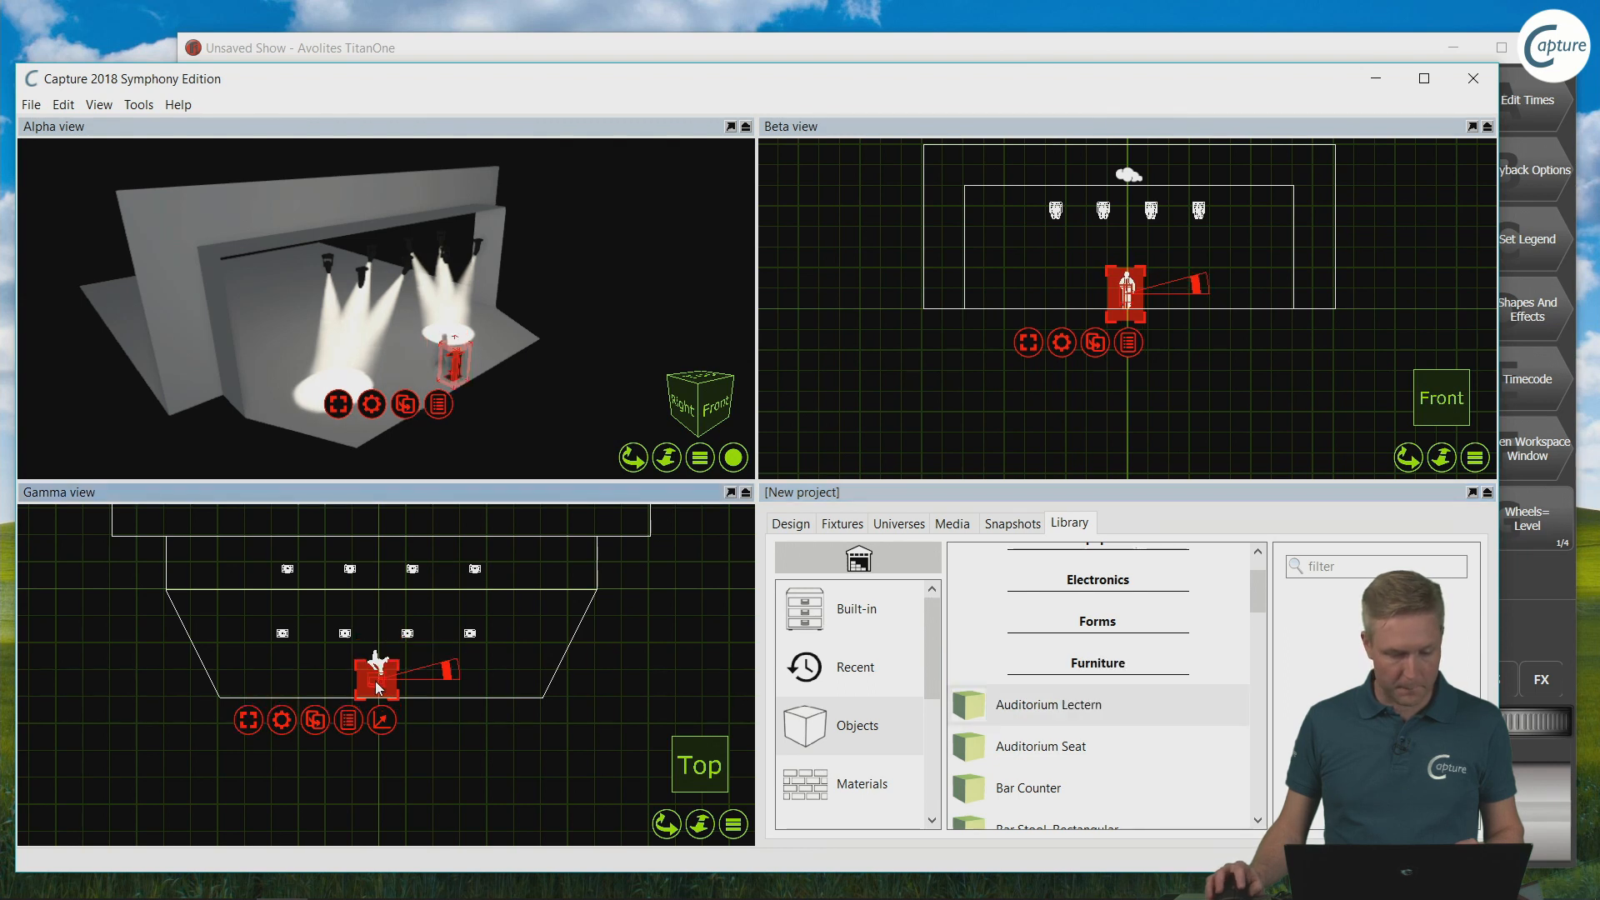
left_click(514, 630)
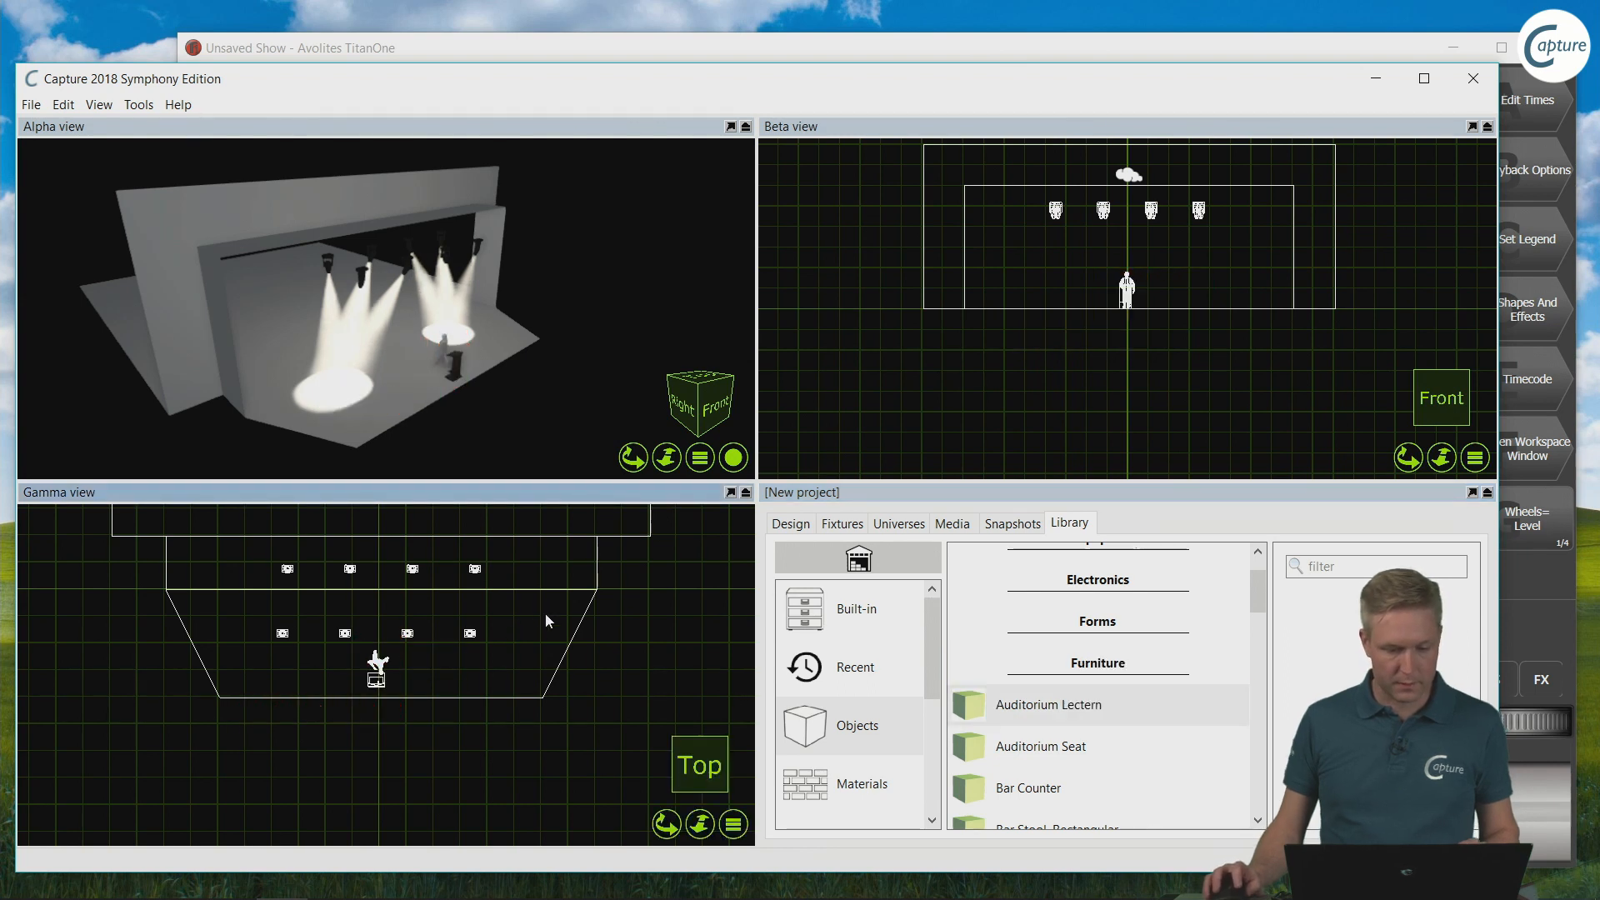
Step: Export the project for Capture Atlas as From_Capture into Titan's Shows folder
left_click(32, 105)
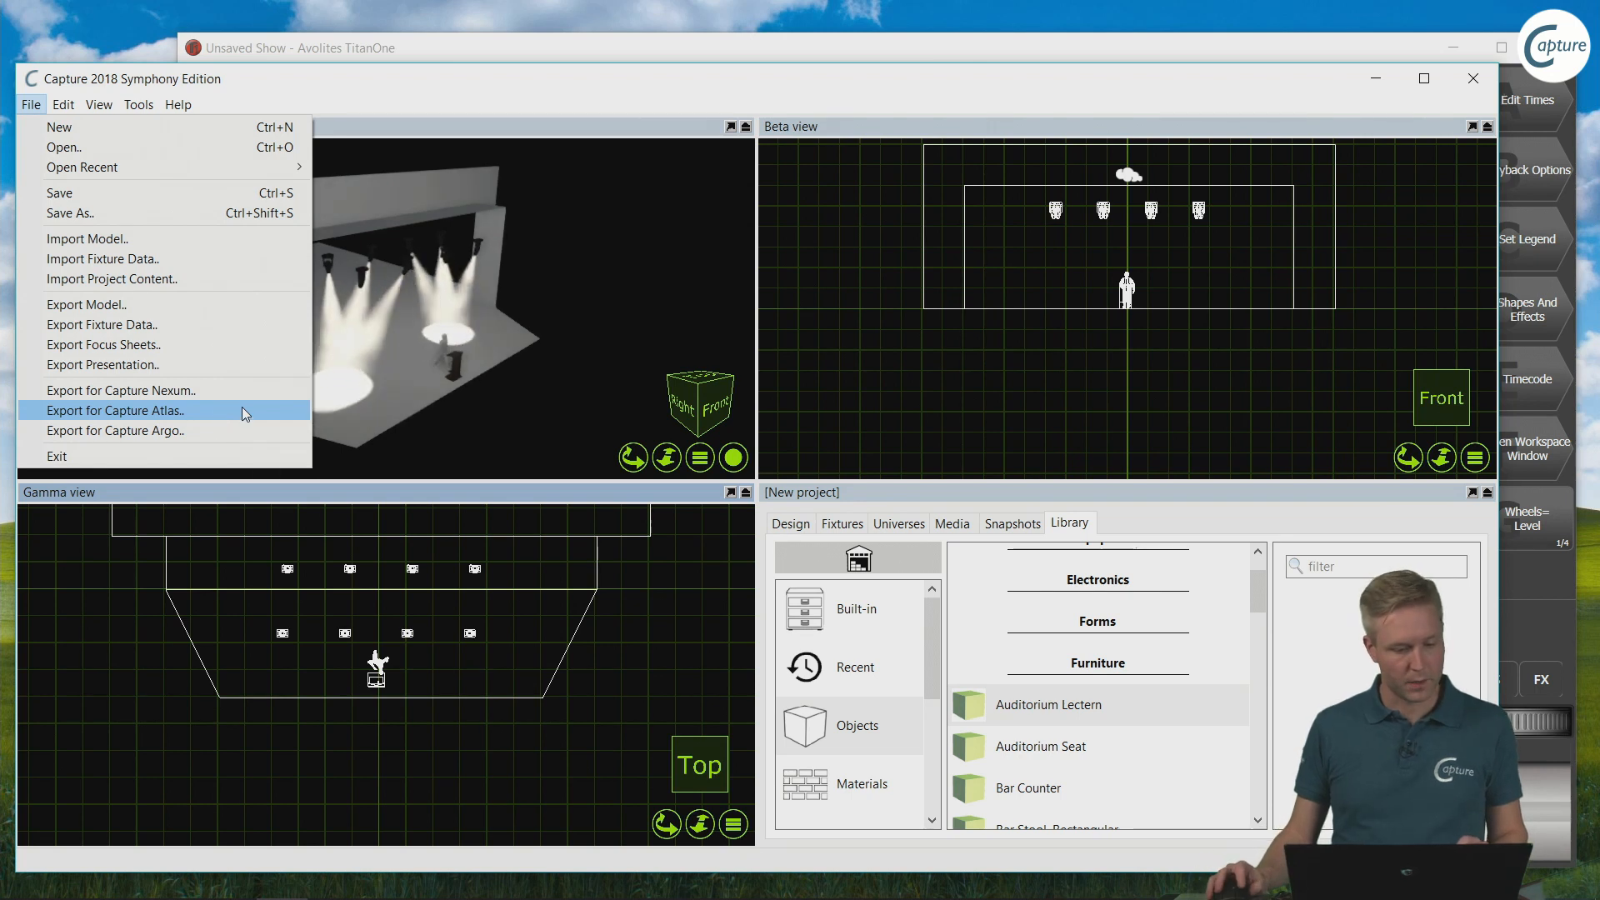
left_click(152, 409)
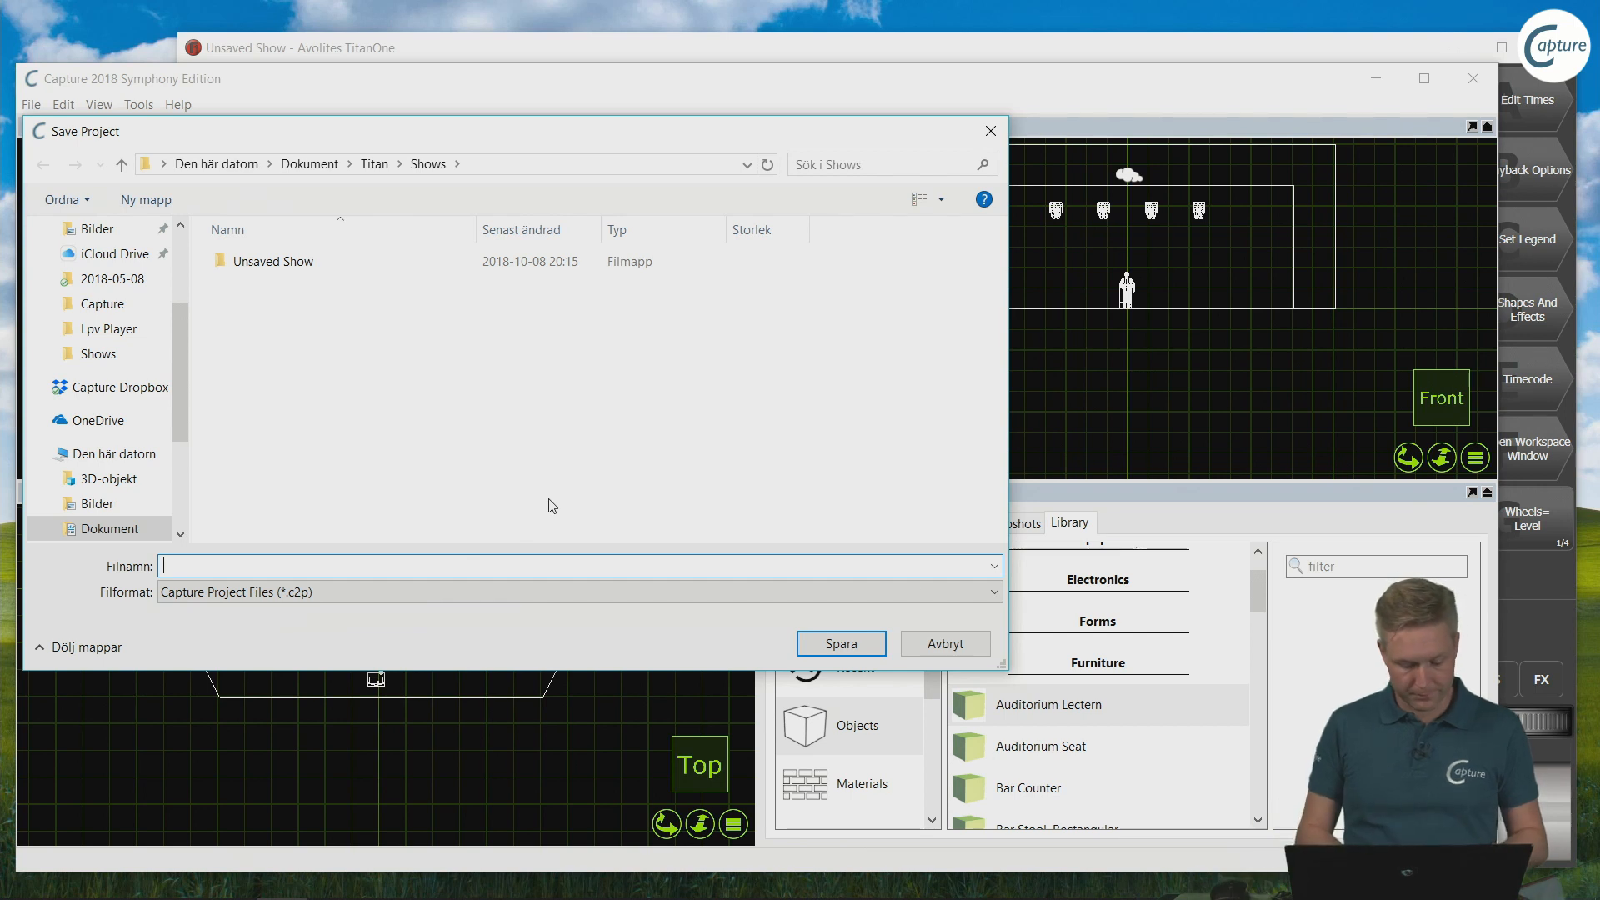
type("From_Capture")
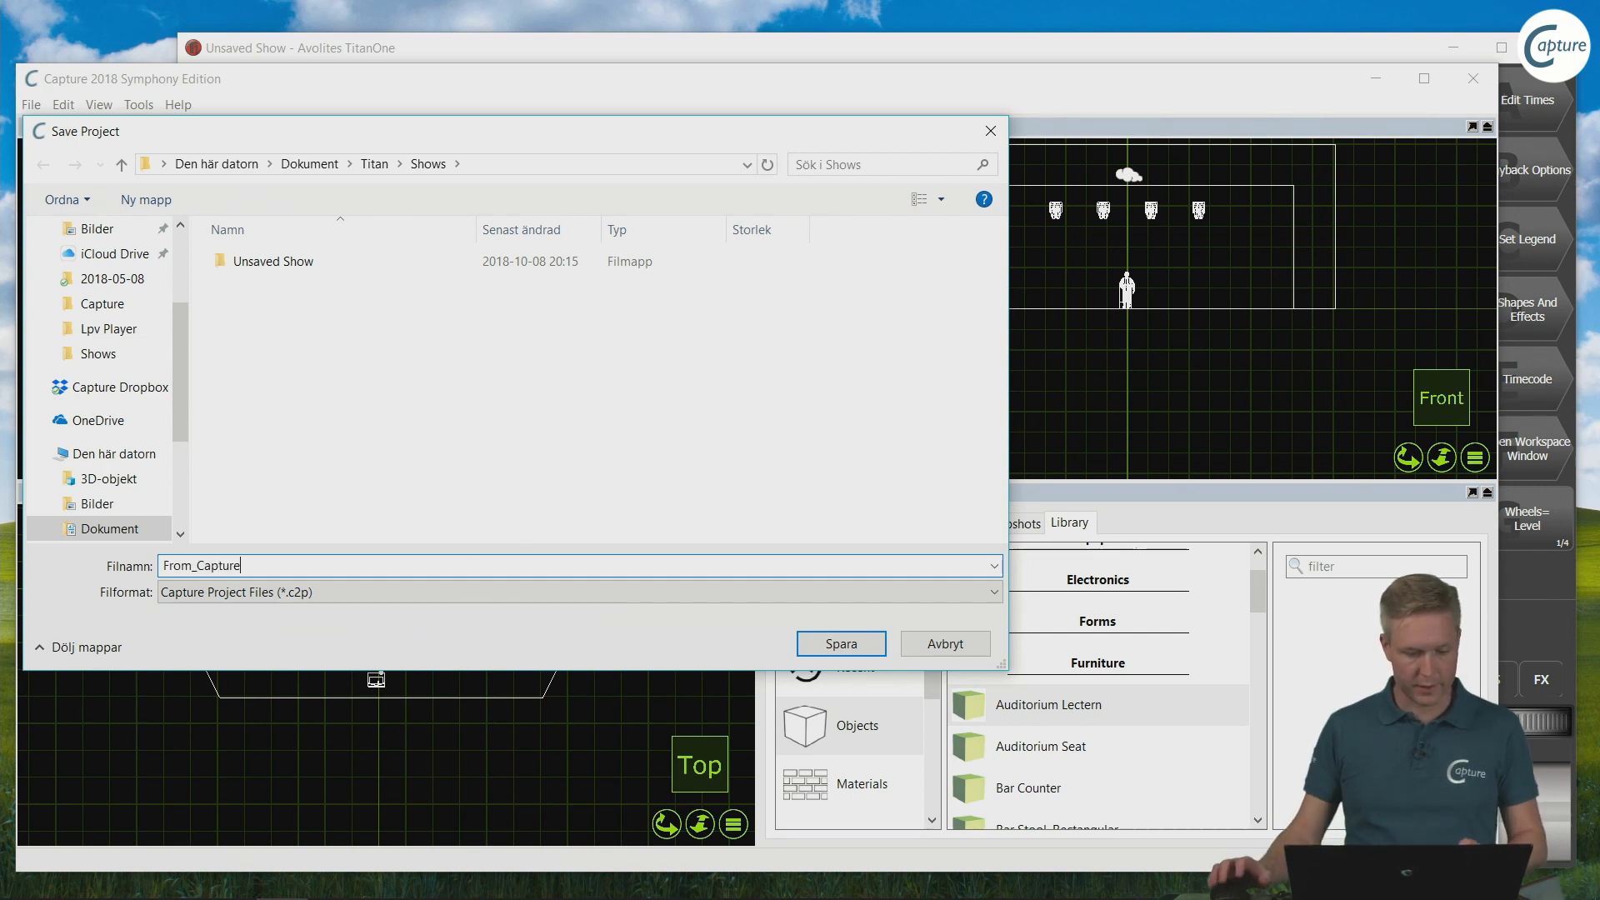
left_click(847, 648)
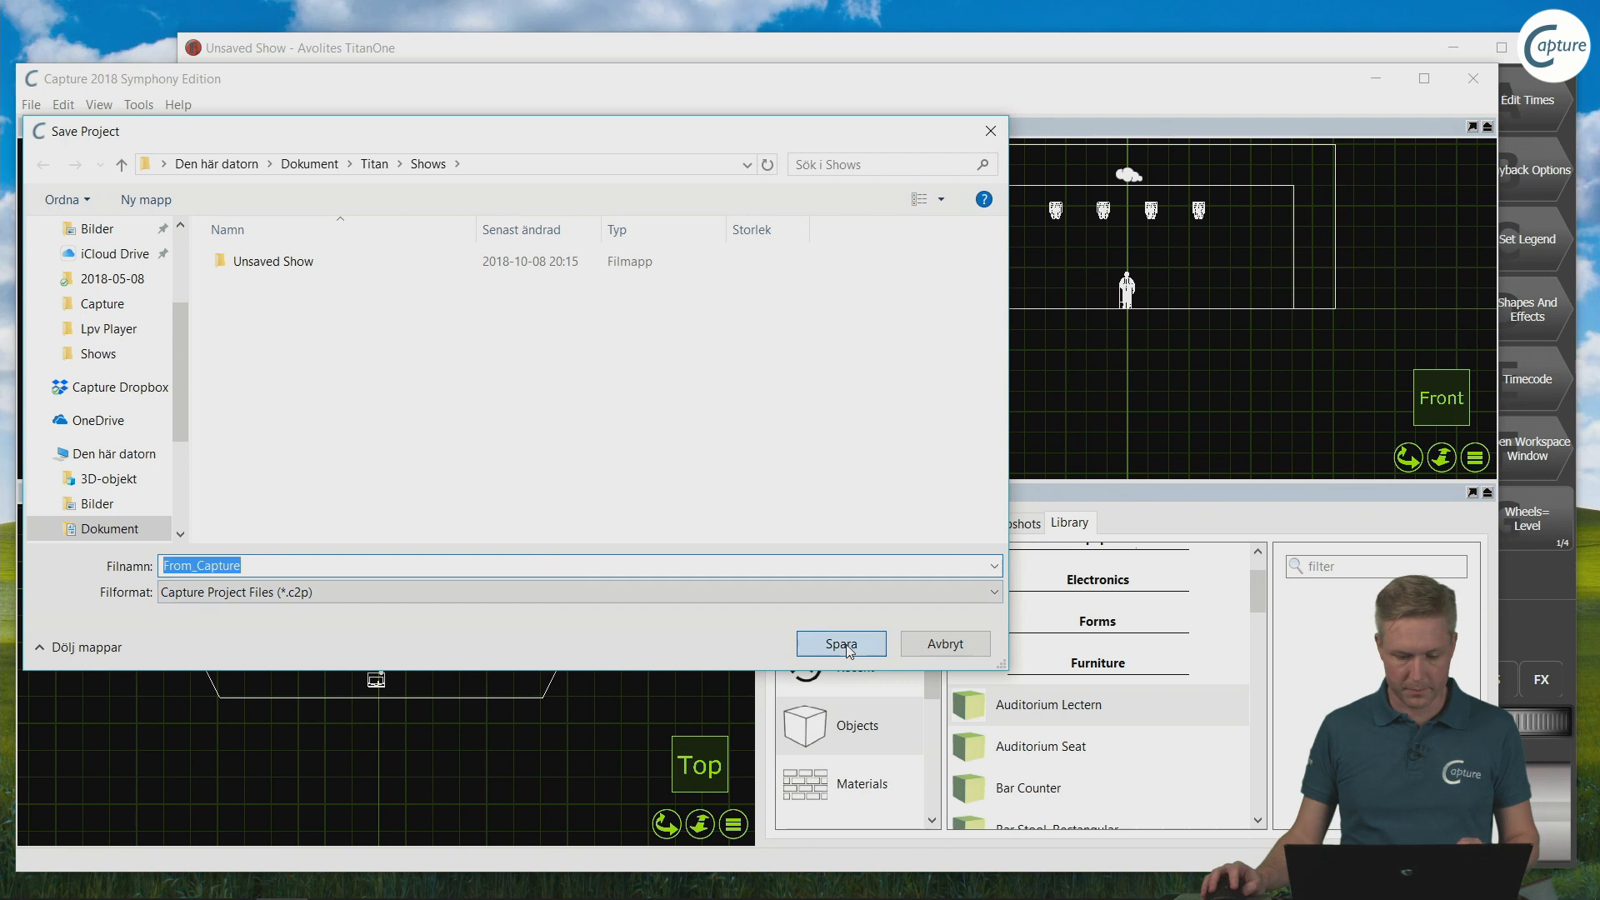
Step: Switch to TitanOne and import the latest From_Capture version from the Internal HardDrive into the Capture Visualiser
left_click(637, 50)
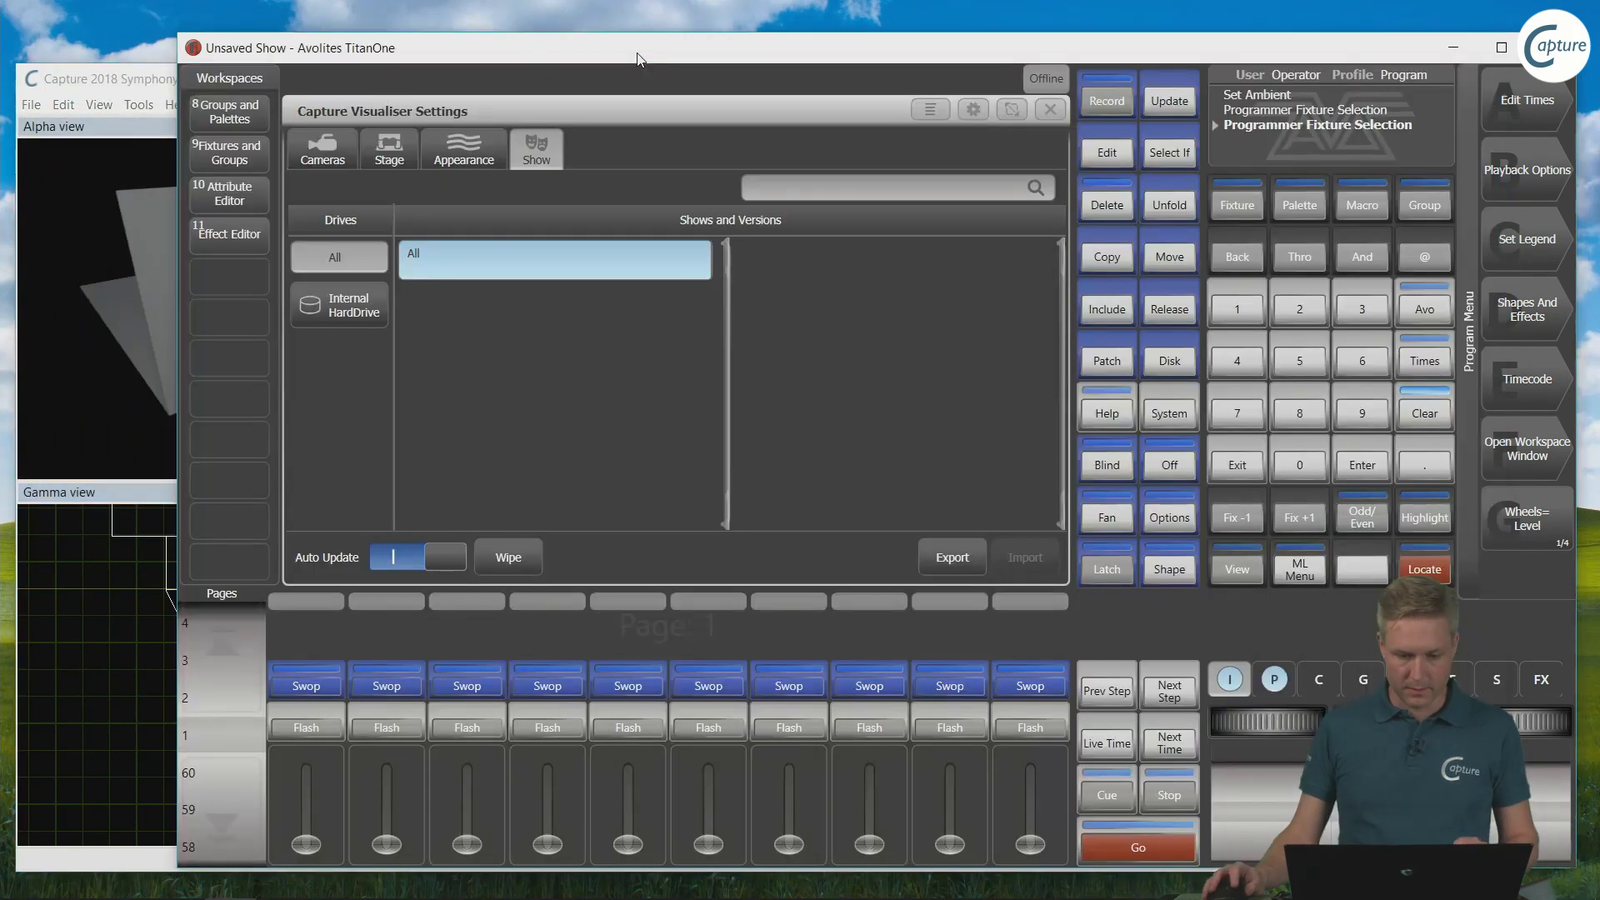
left_click(341, 310)
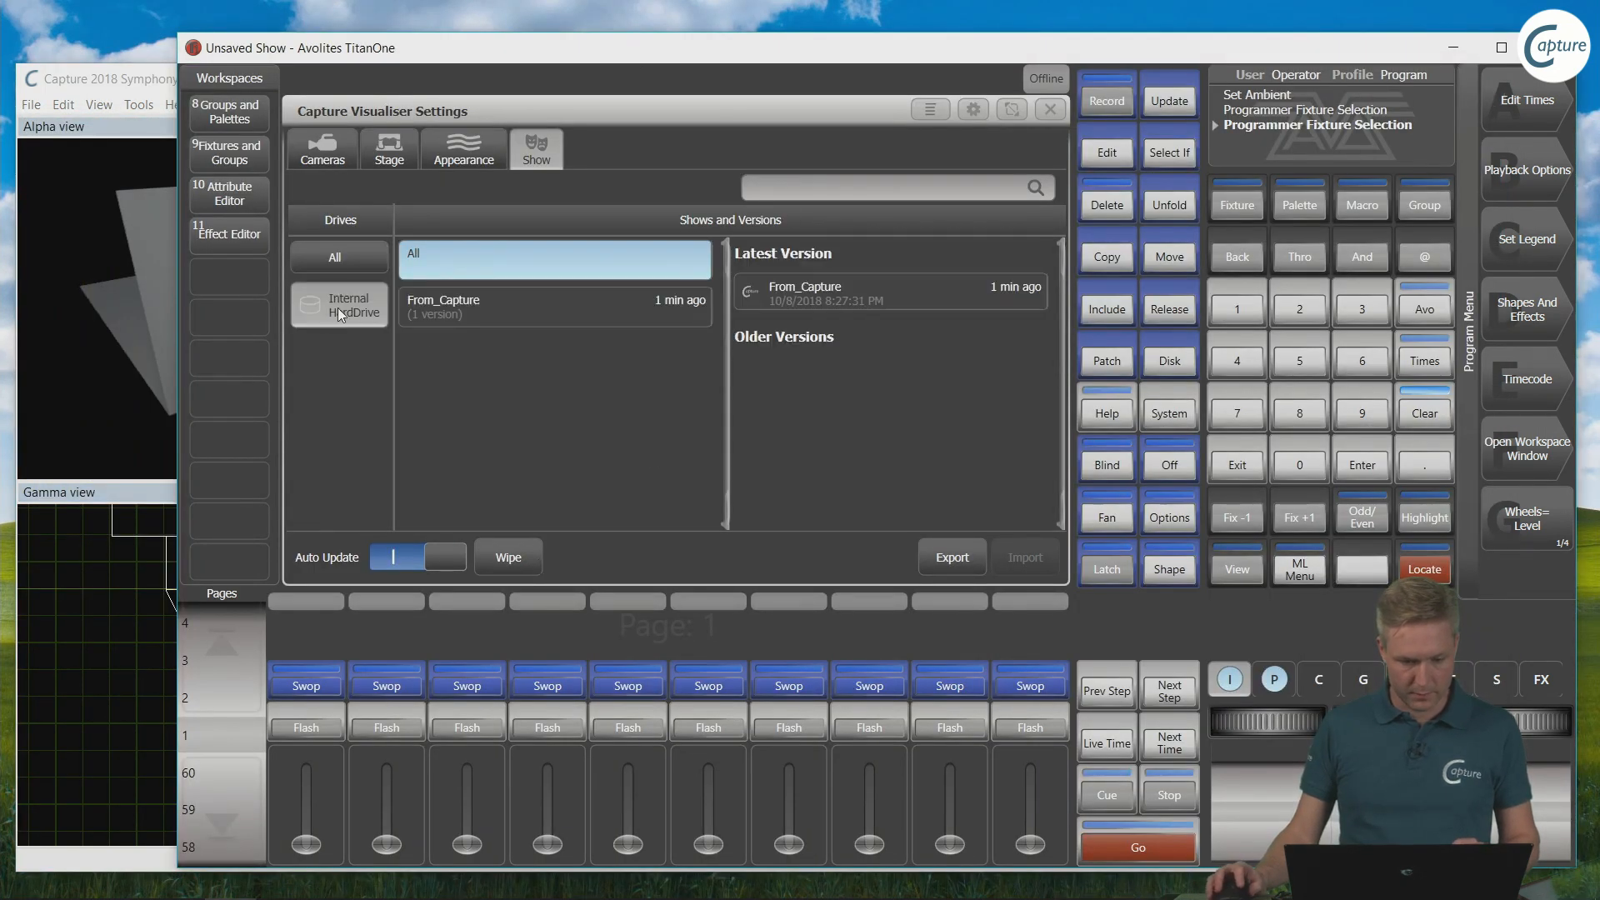
left_click(562, 301)
left_click(874, 289)
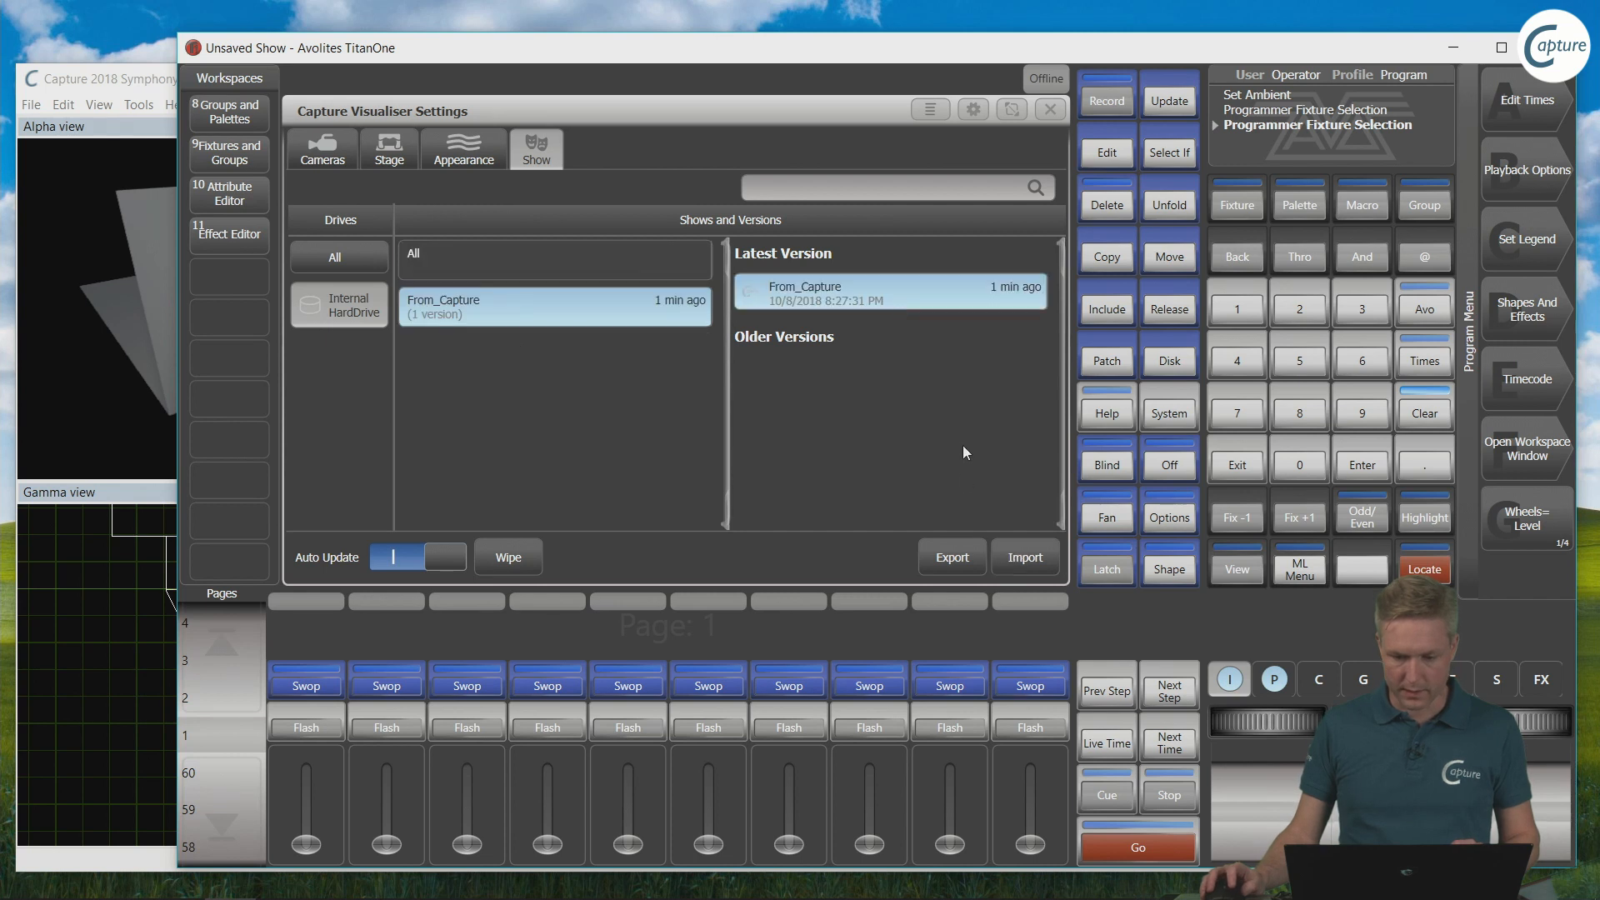
left_click(1025, 558)
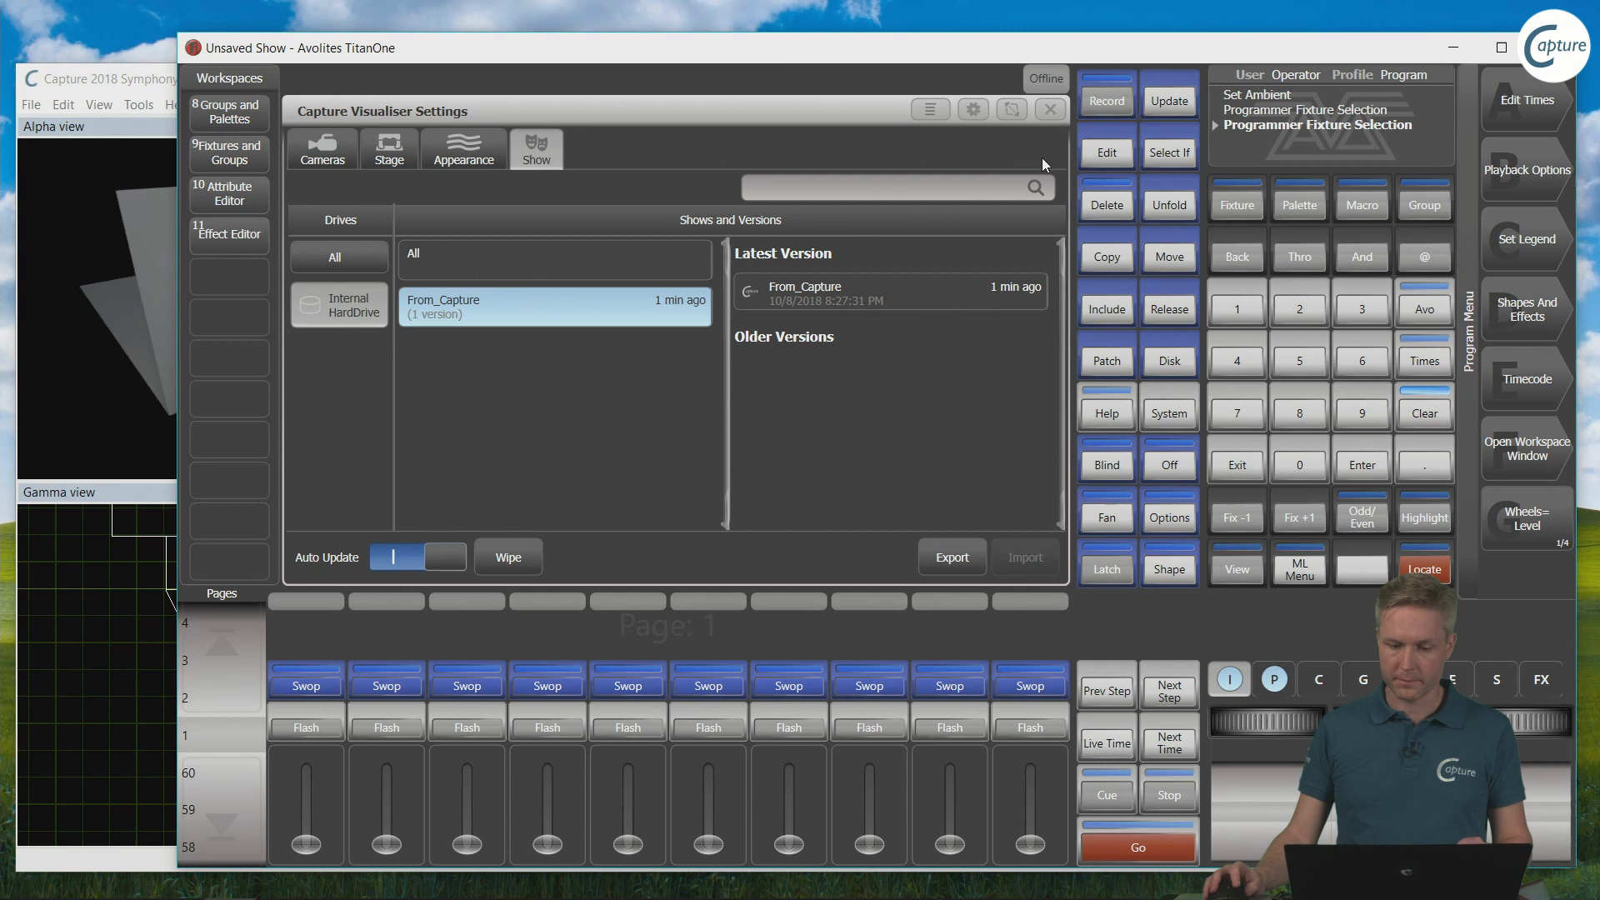
Step: Close Capture Visualiser Settings and expand the Capture Visualiser to the full workspace area
left_click(1057, 111)
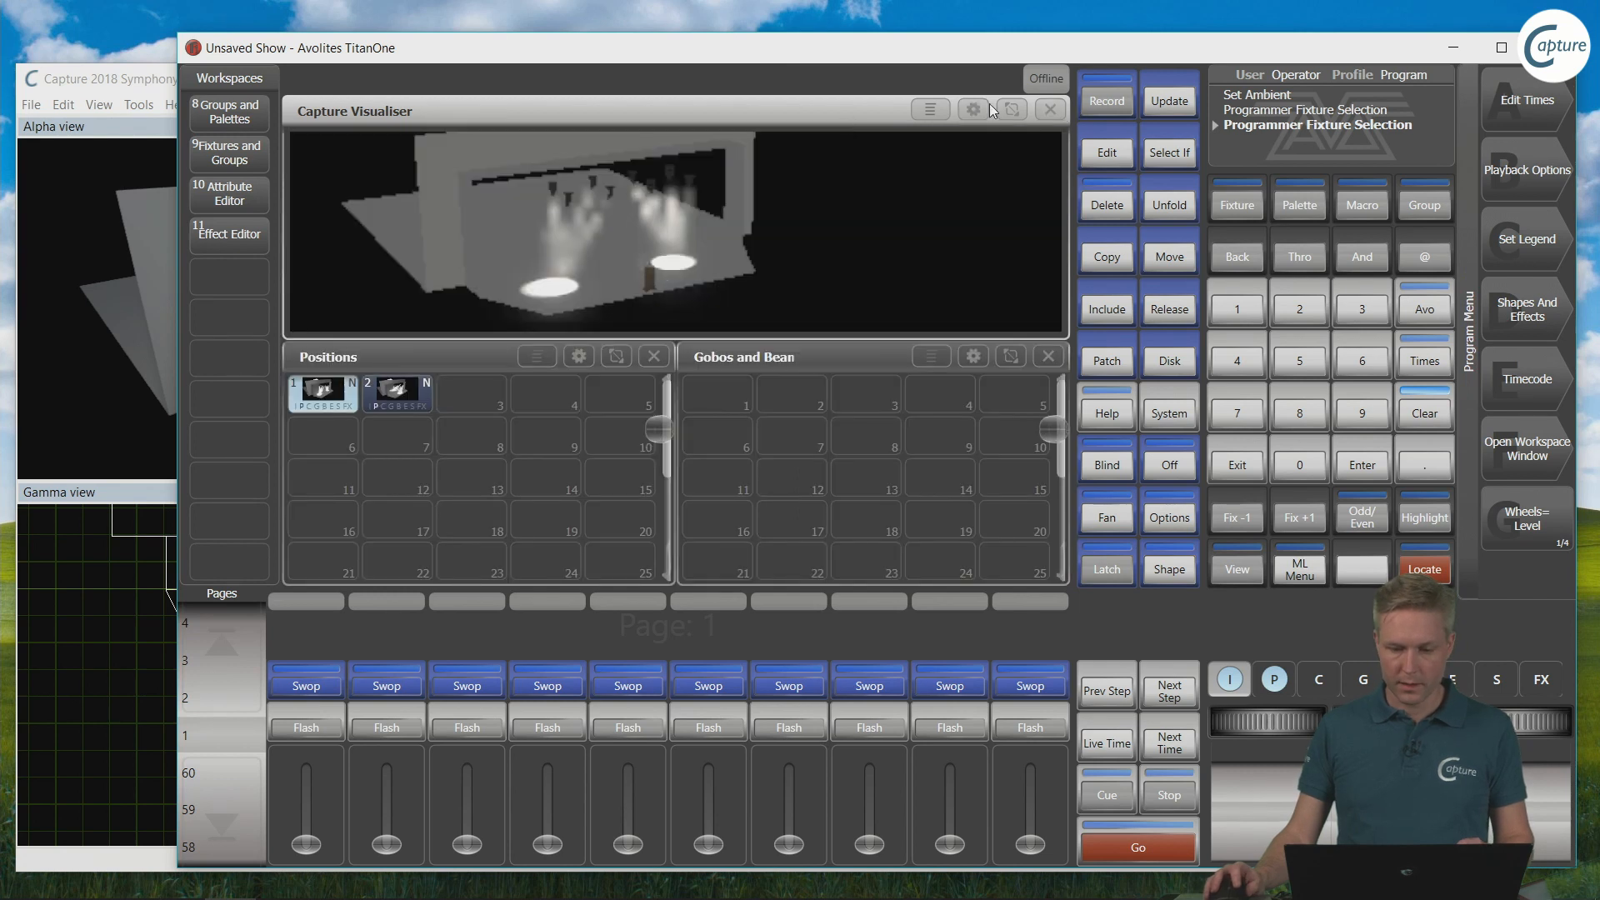
left_click(974, 109)
left_click(615, 296)
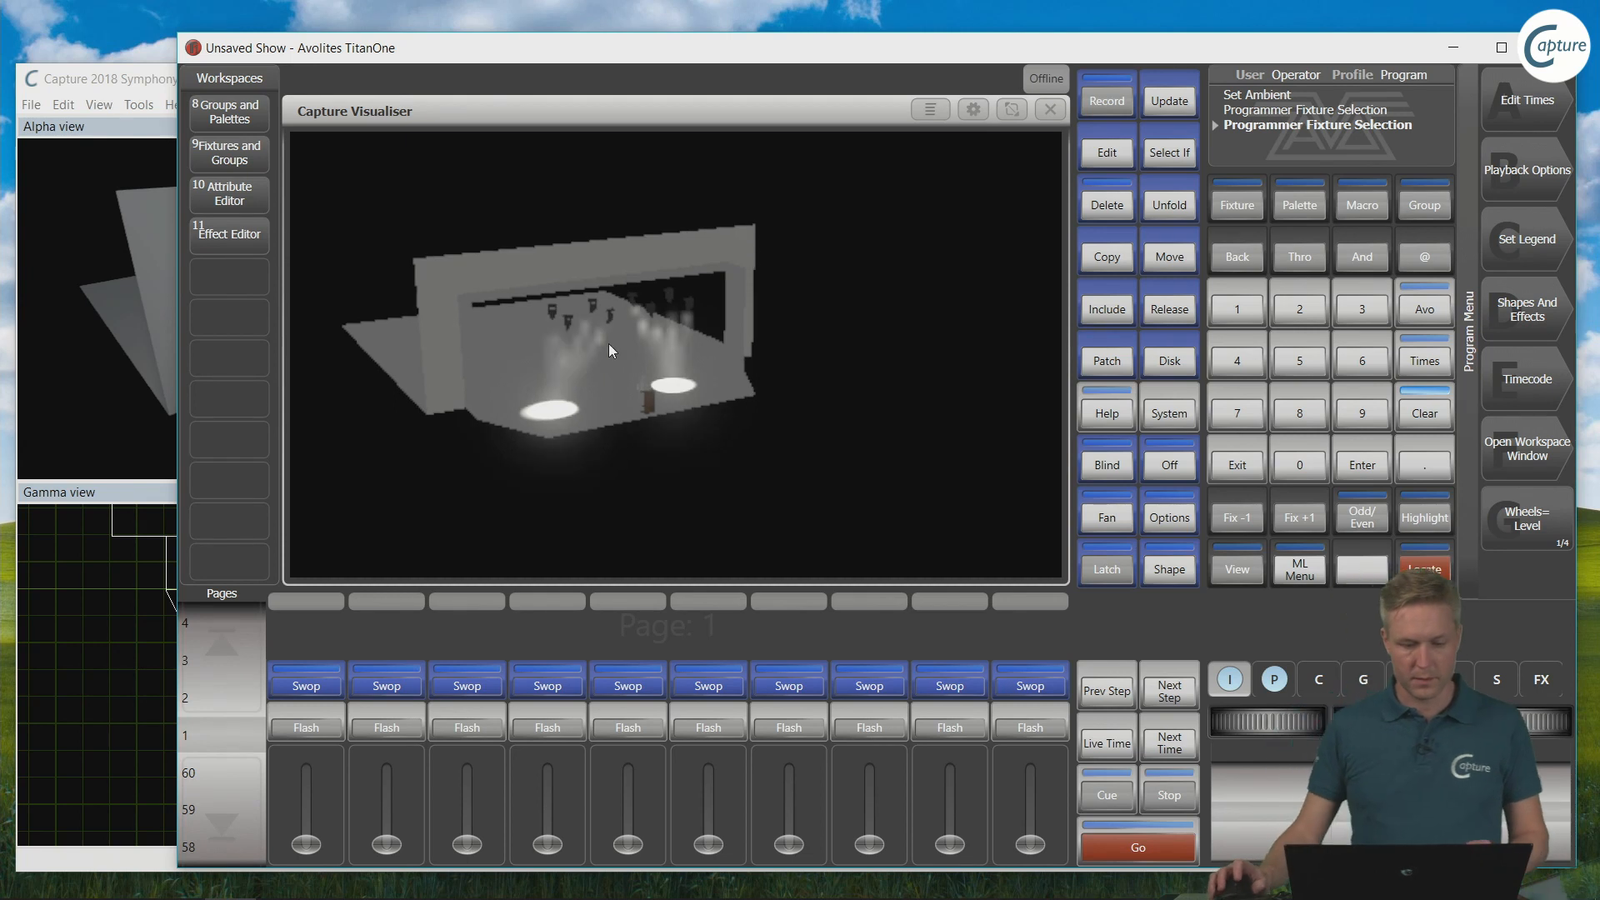
Step: Reopen Capture Visualiser Settings, try it in the lower half of the workspace, and show its Cameras settings at full size
left_click(1528, 451)
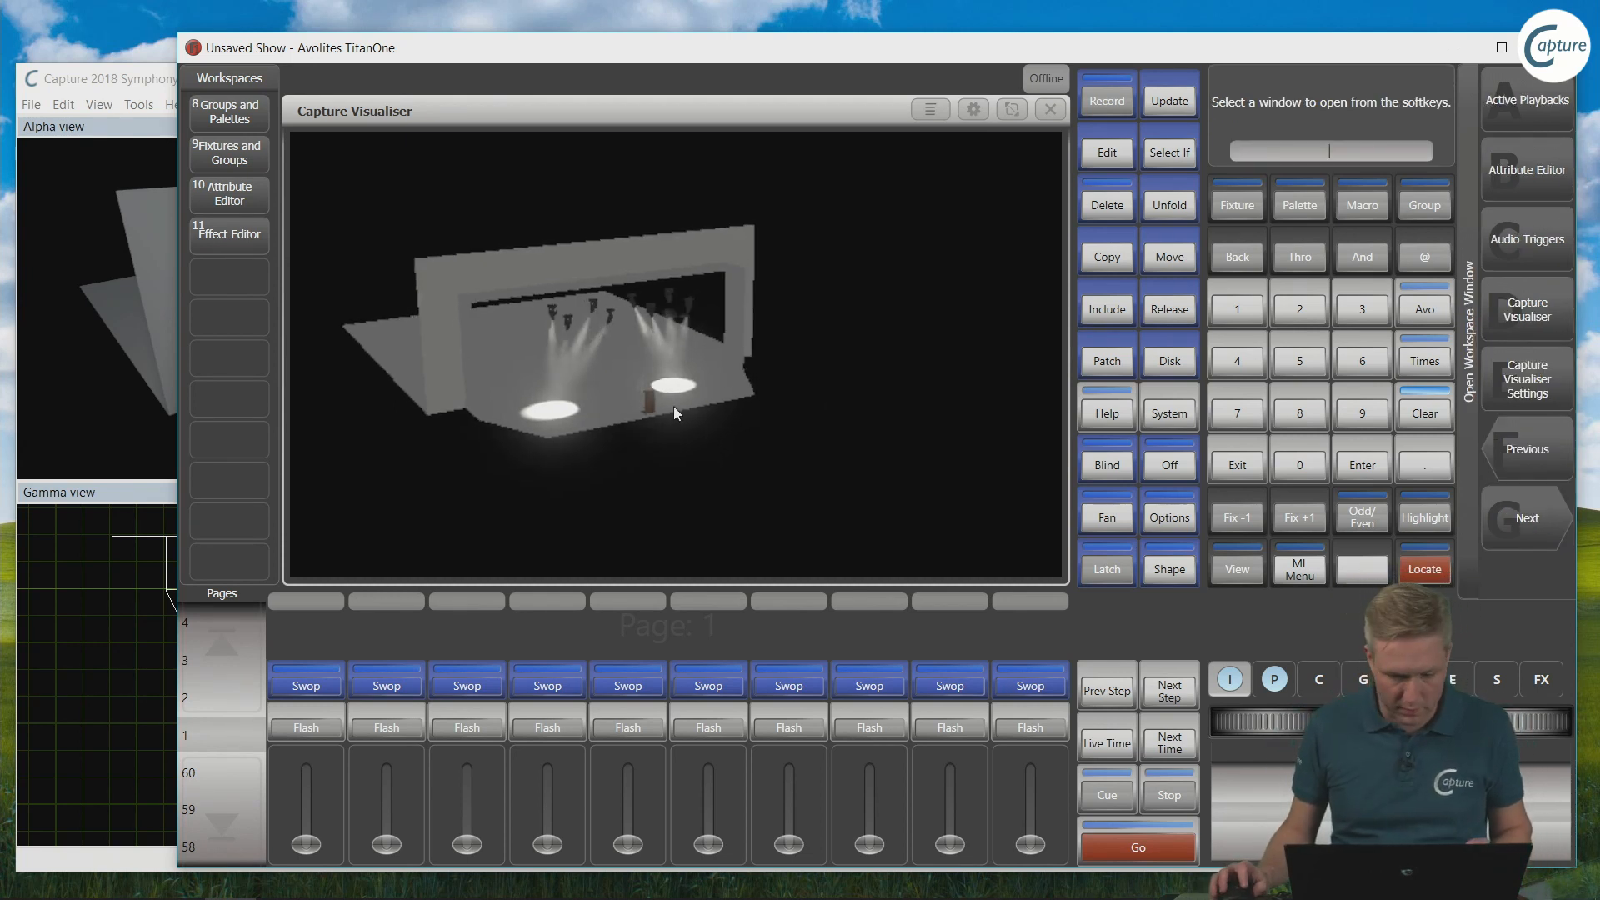
left_click(1512, 405)
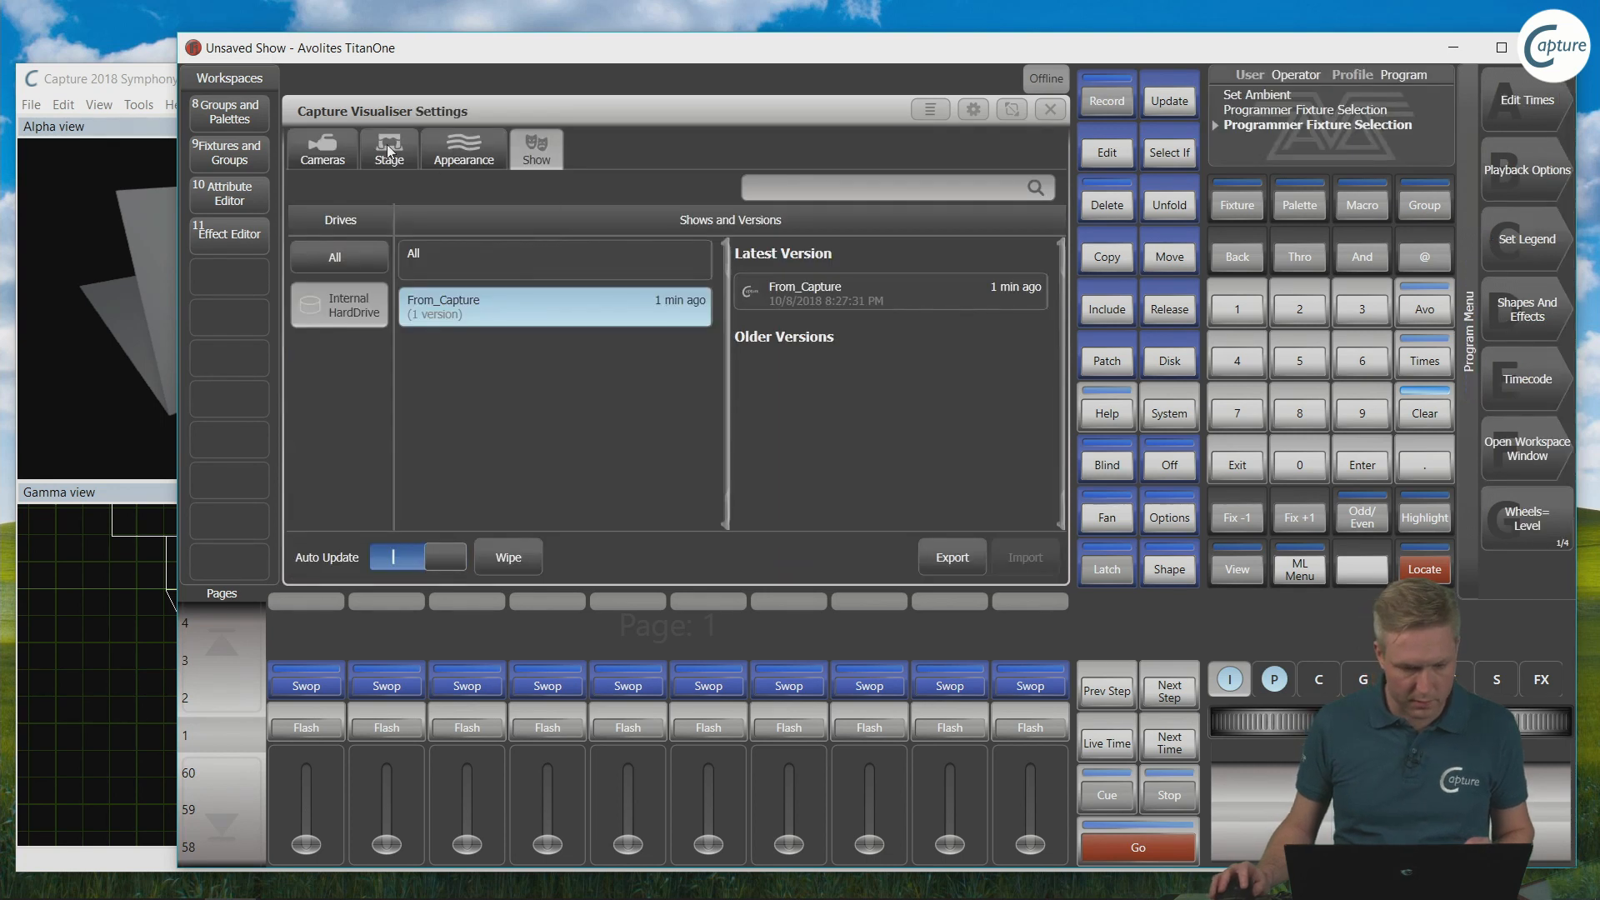
left_click(972, 110)
left_click(484, 316)
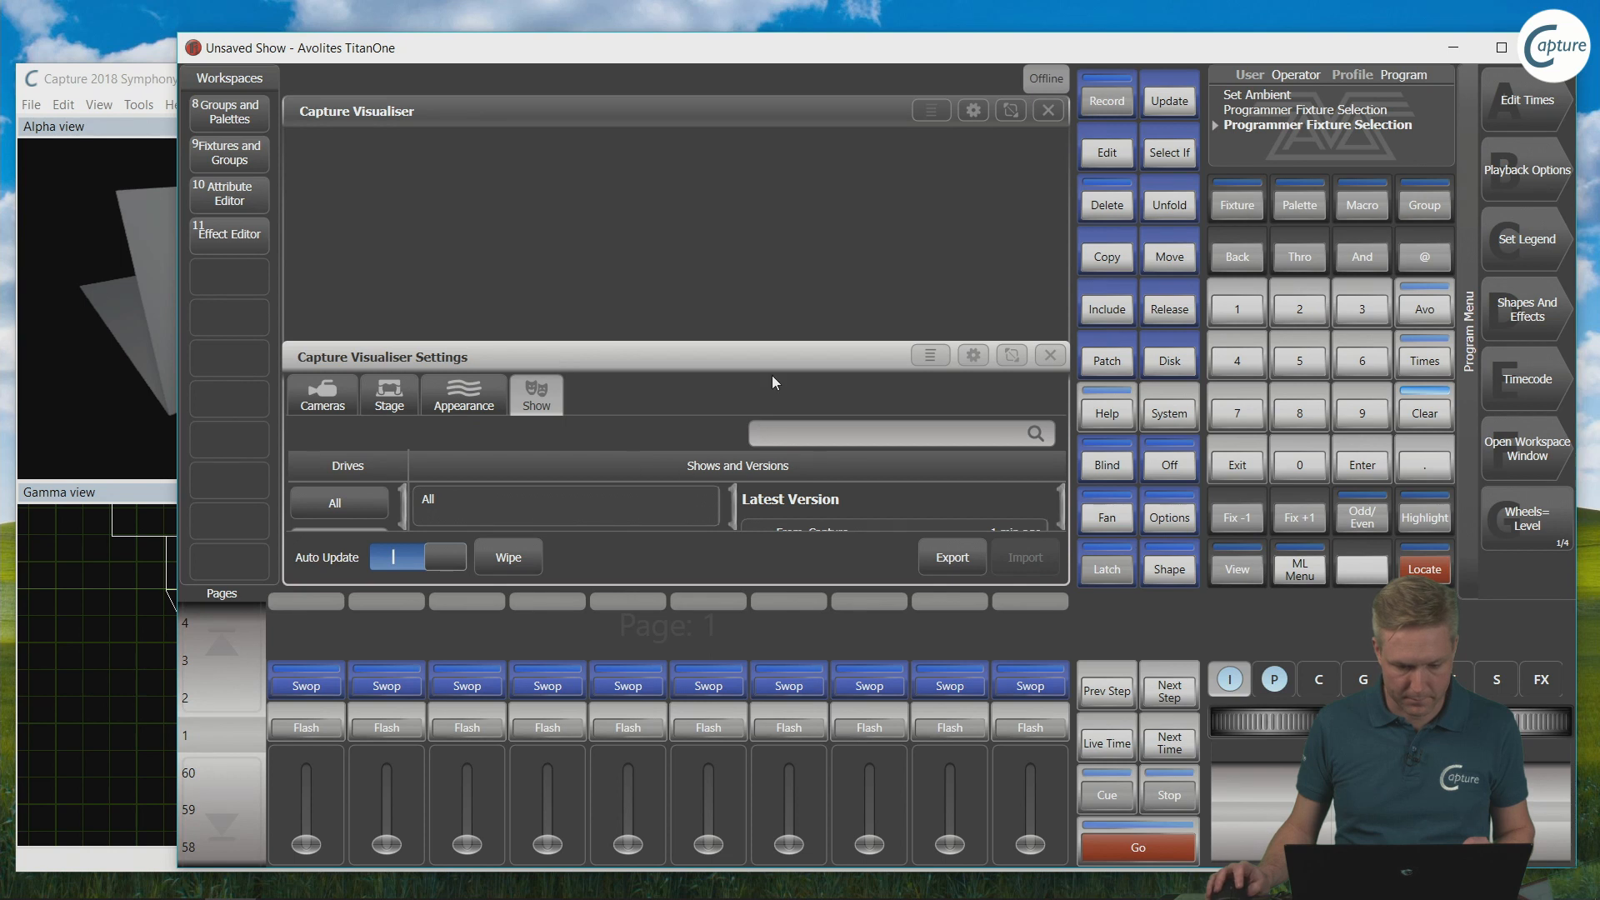
left_click(975, 354)
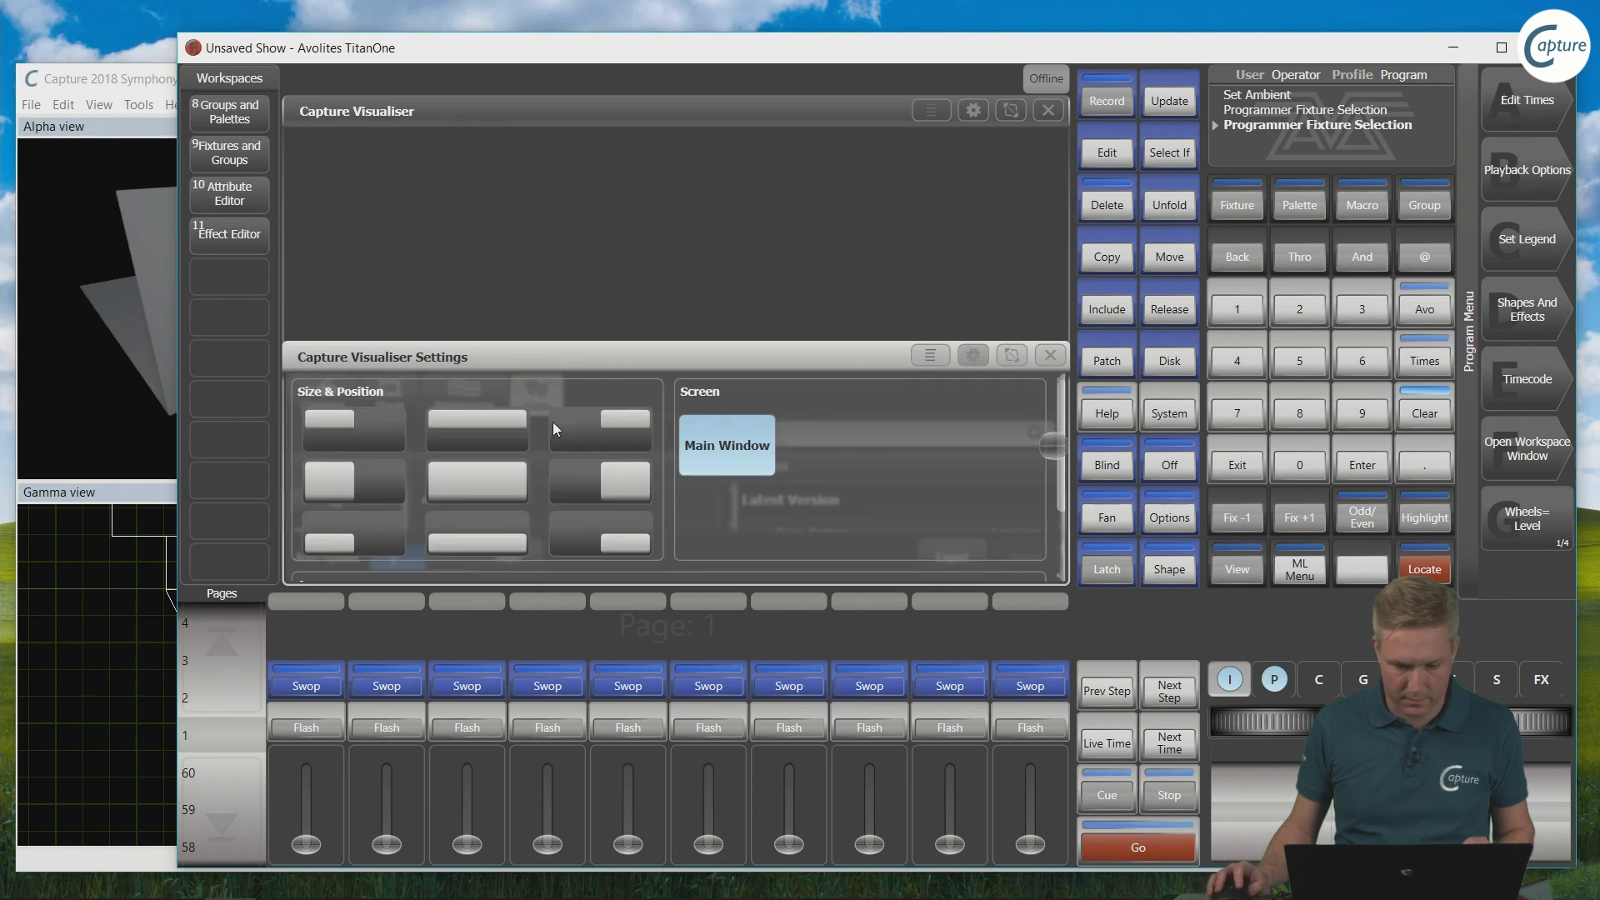
left_click(463, 483)
left_click(324, 147)
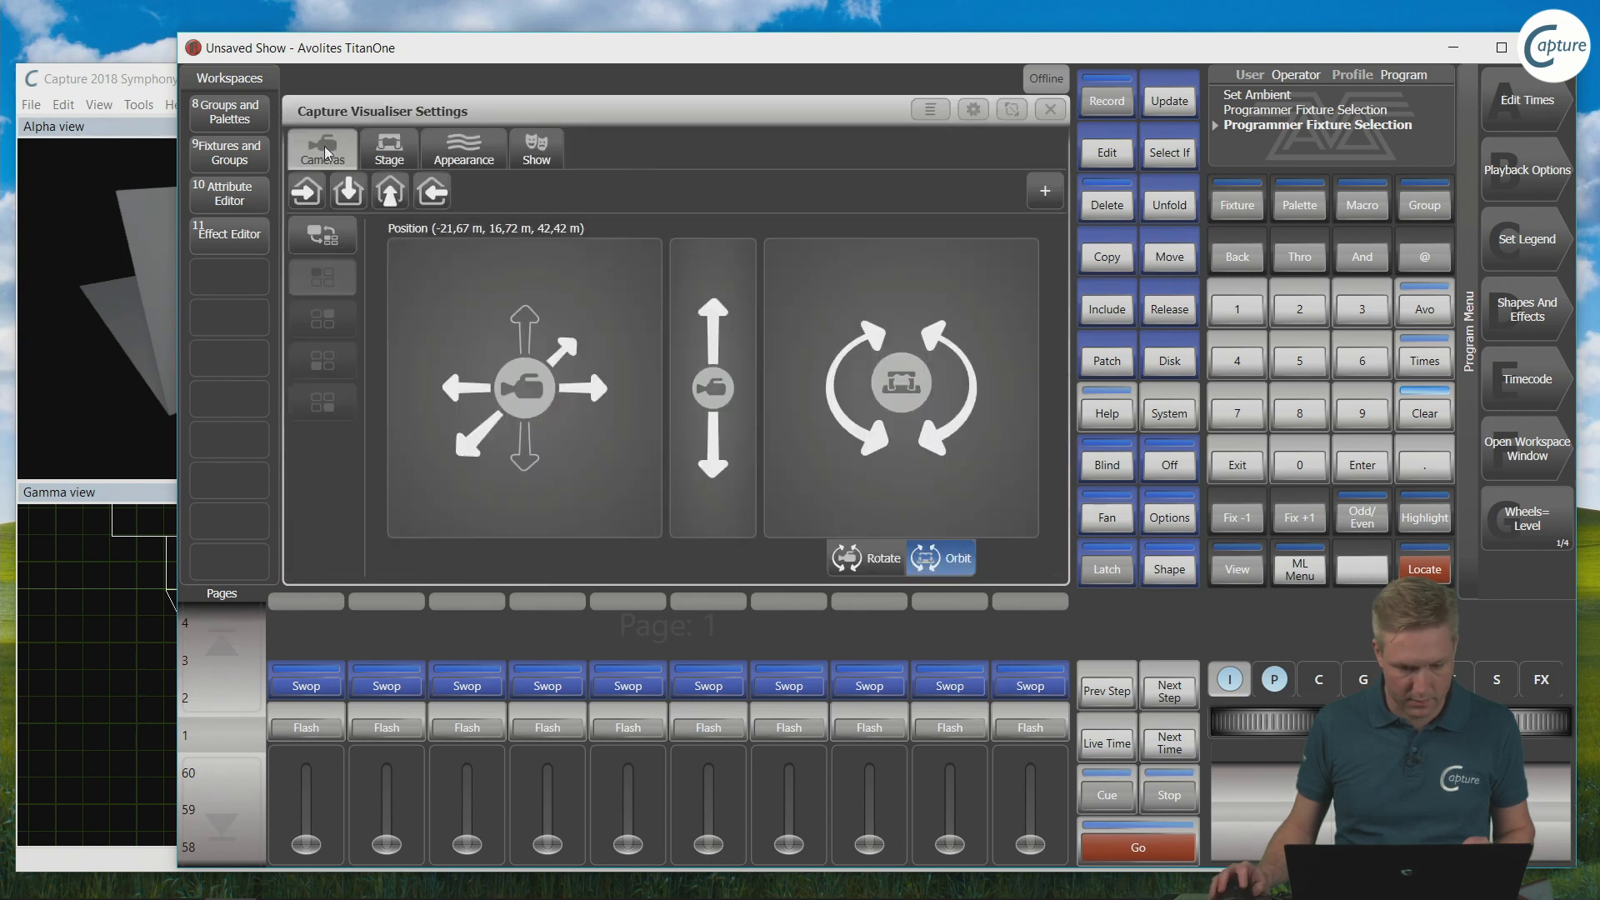
Step: Arrange the workspace with Capture Visualiser Settings in the left half and the Capture Visualiser in the right half
left_click(974, 110)
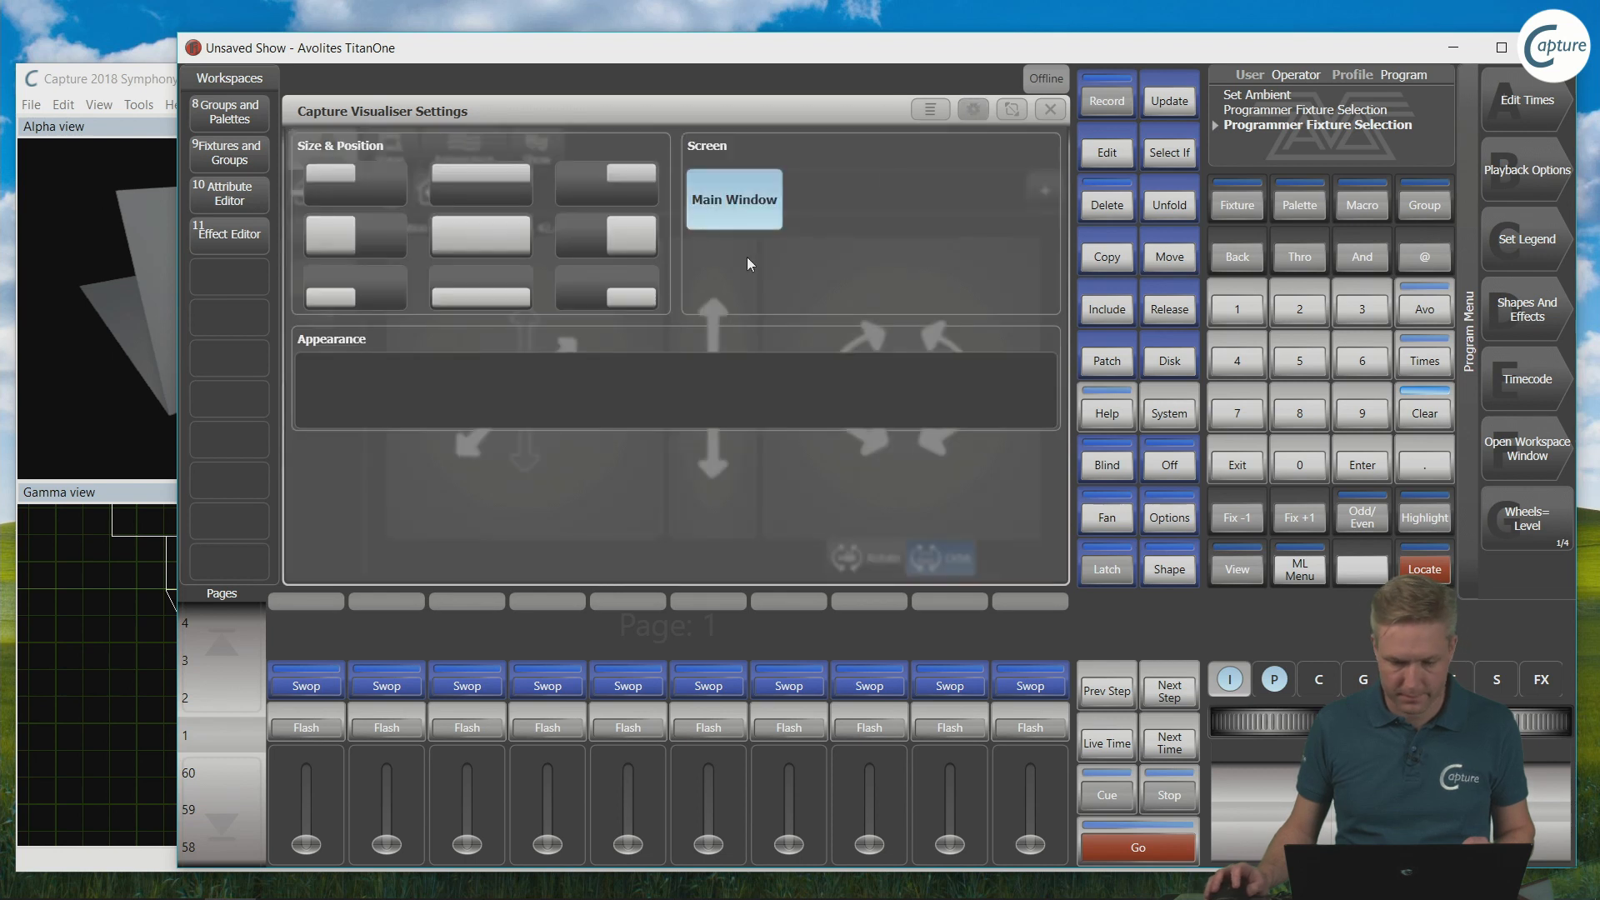
left_click(358, 238)
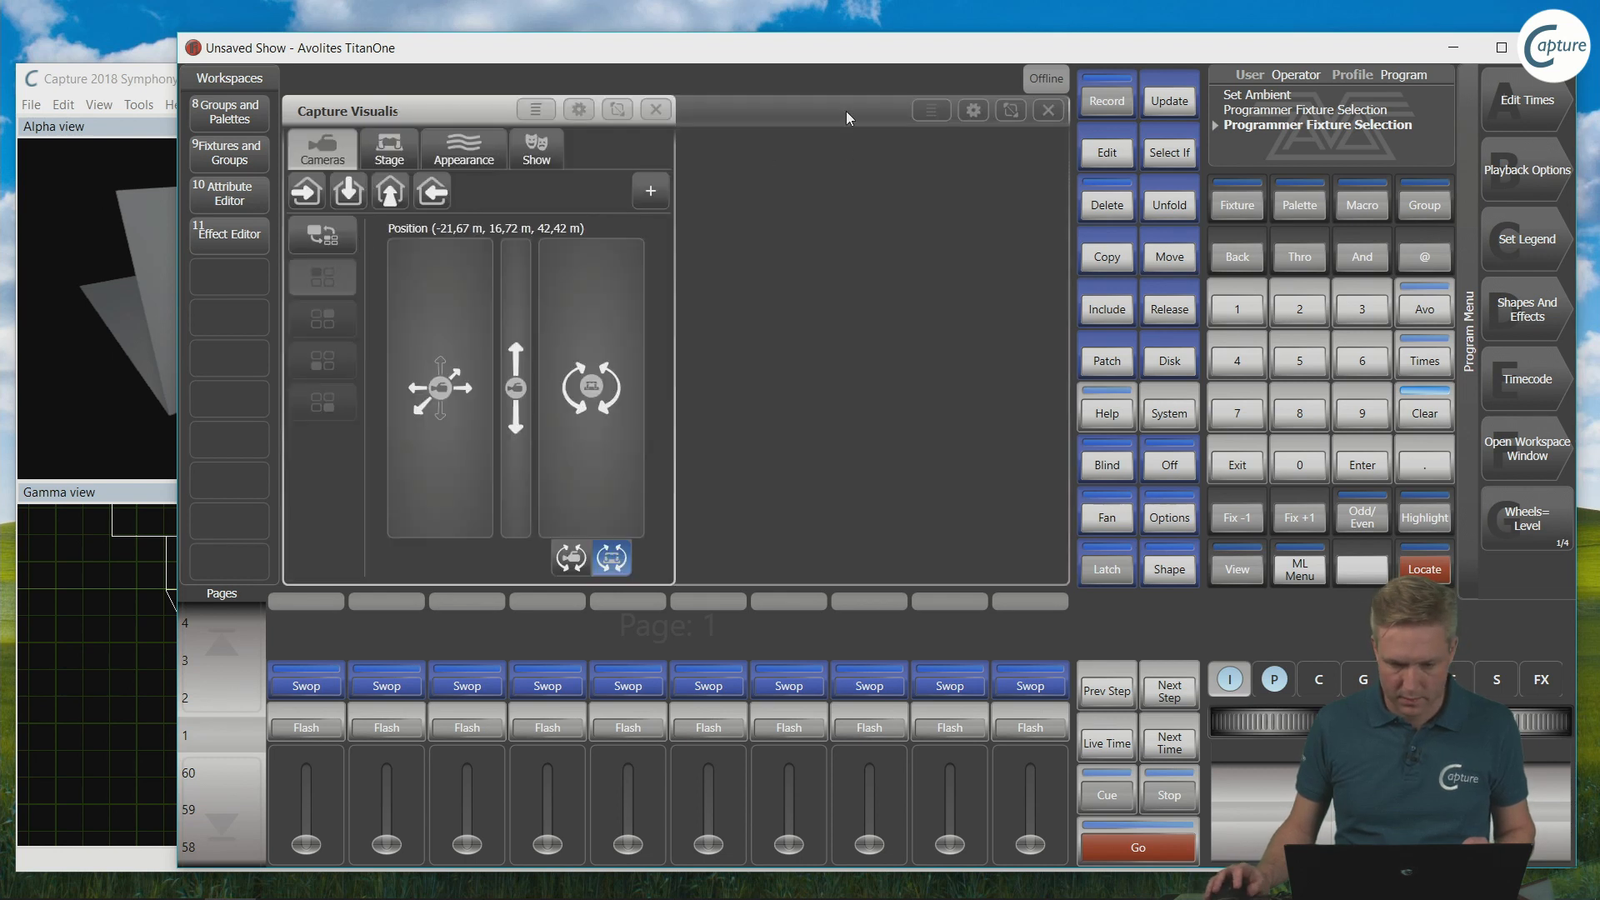
left_click(973, 110)
left_click(975, 106)
left_click(599, 243)
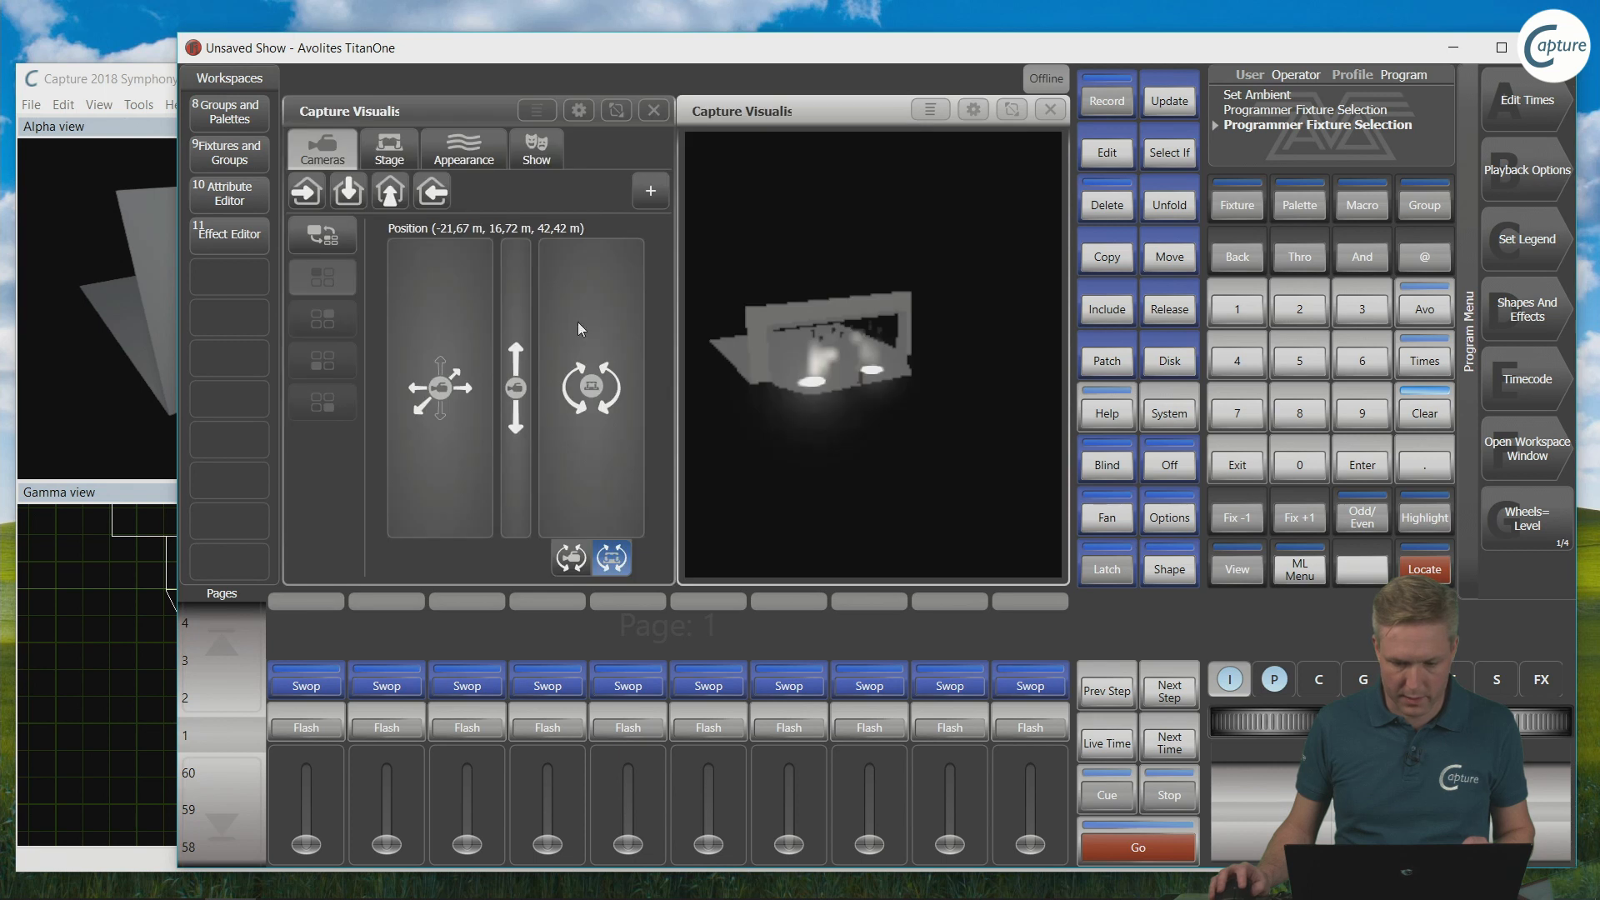
Step: Move the visualiser camera in towards the stage and sideways, to a position of about (-6.95 m, 6.48 m, 11.83 m)
left_click_drag(452, 387, 502, 6)
left_click_drag(452, 428, 455, 25)
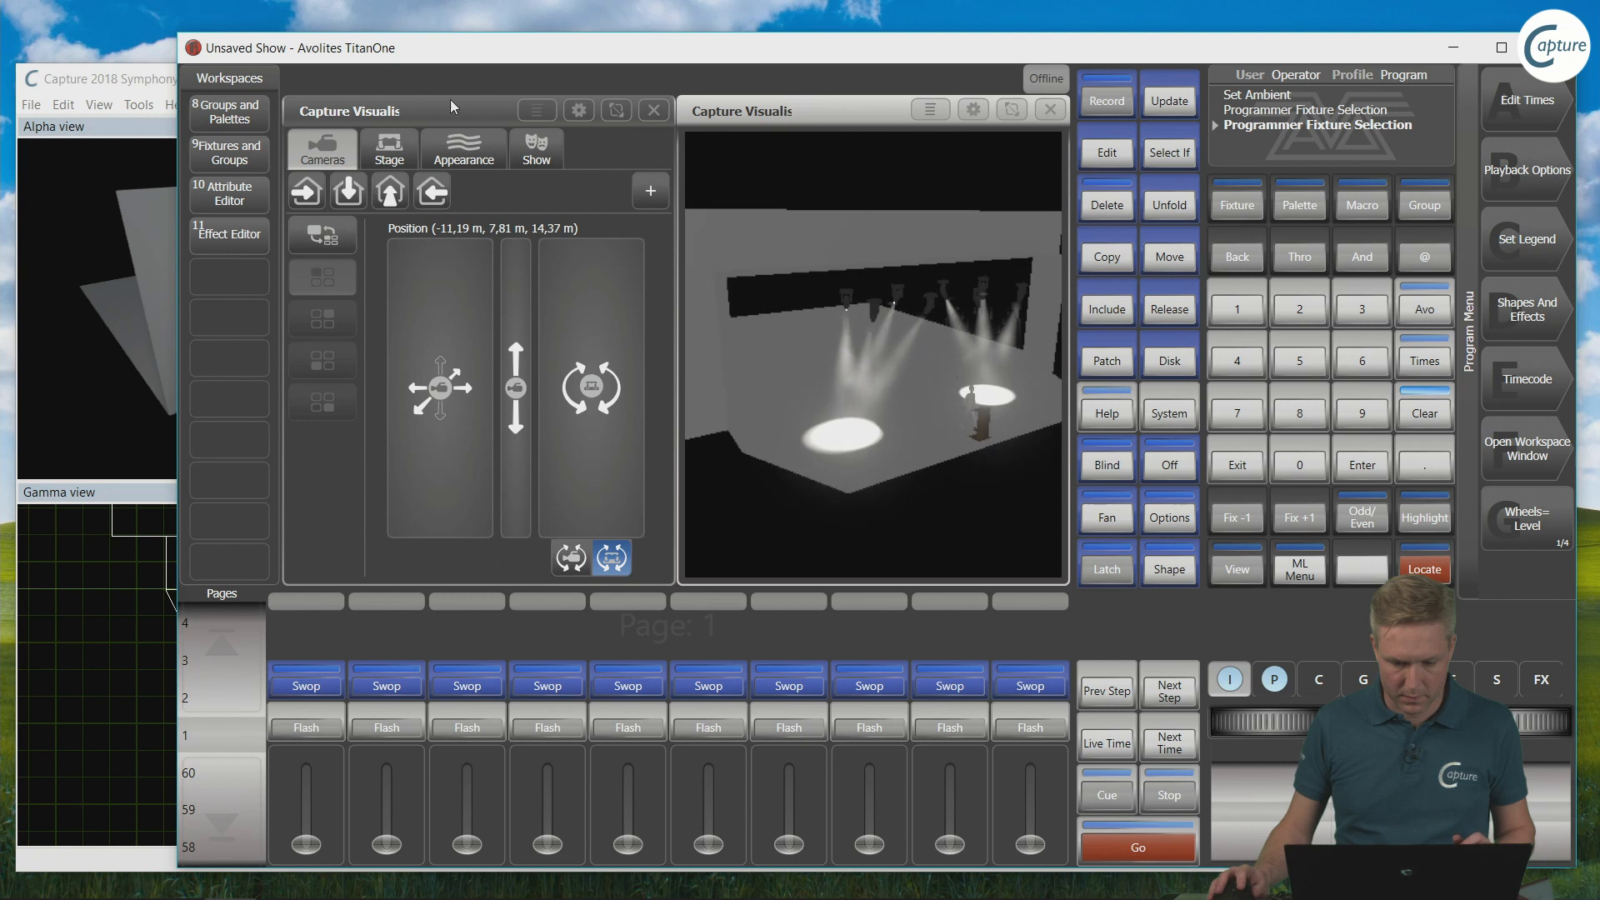
left_click_drag(445, 417, 448, 13)
left_click_drag(428, 389, 660, 363)
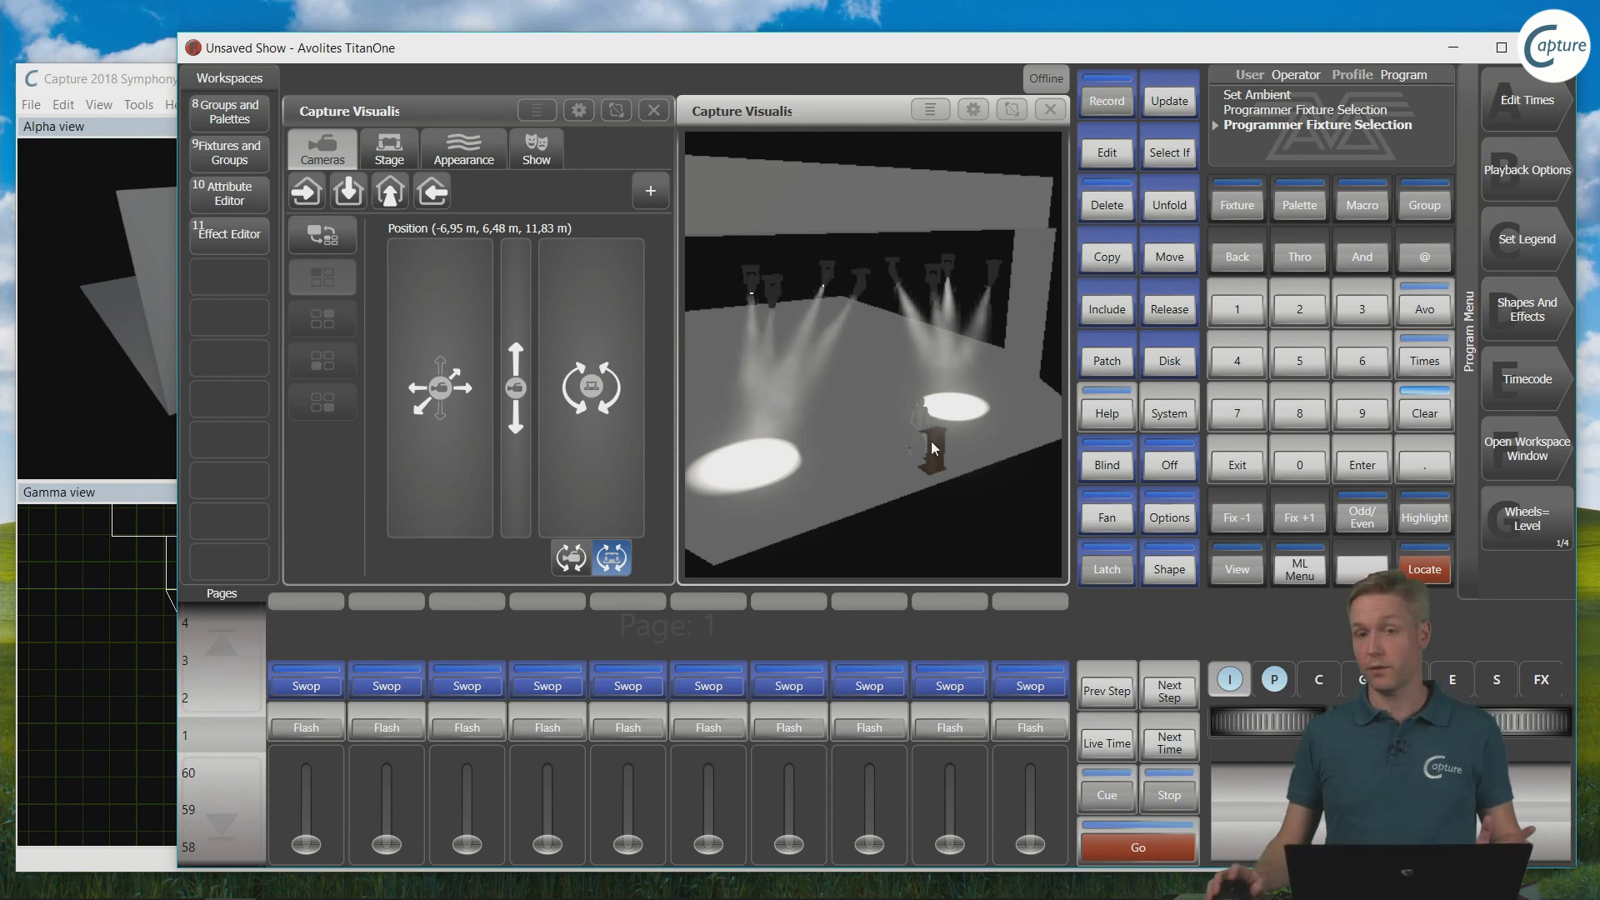
Step: Close both Capture Visualiser windows and create a new show named Unsaved Show with Wipe Dmx settings off
left_click(653, 111)
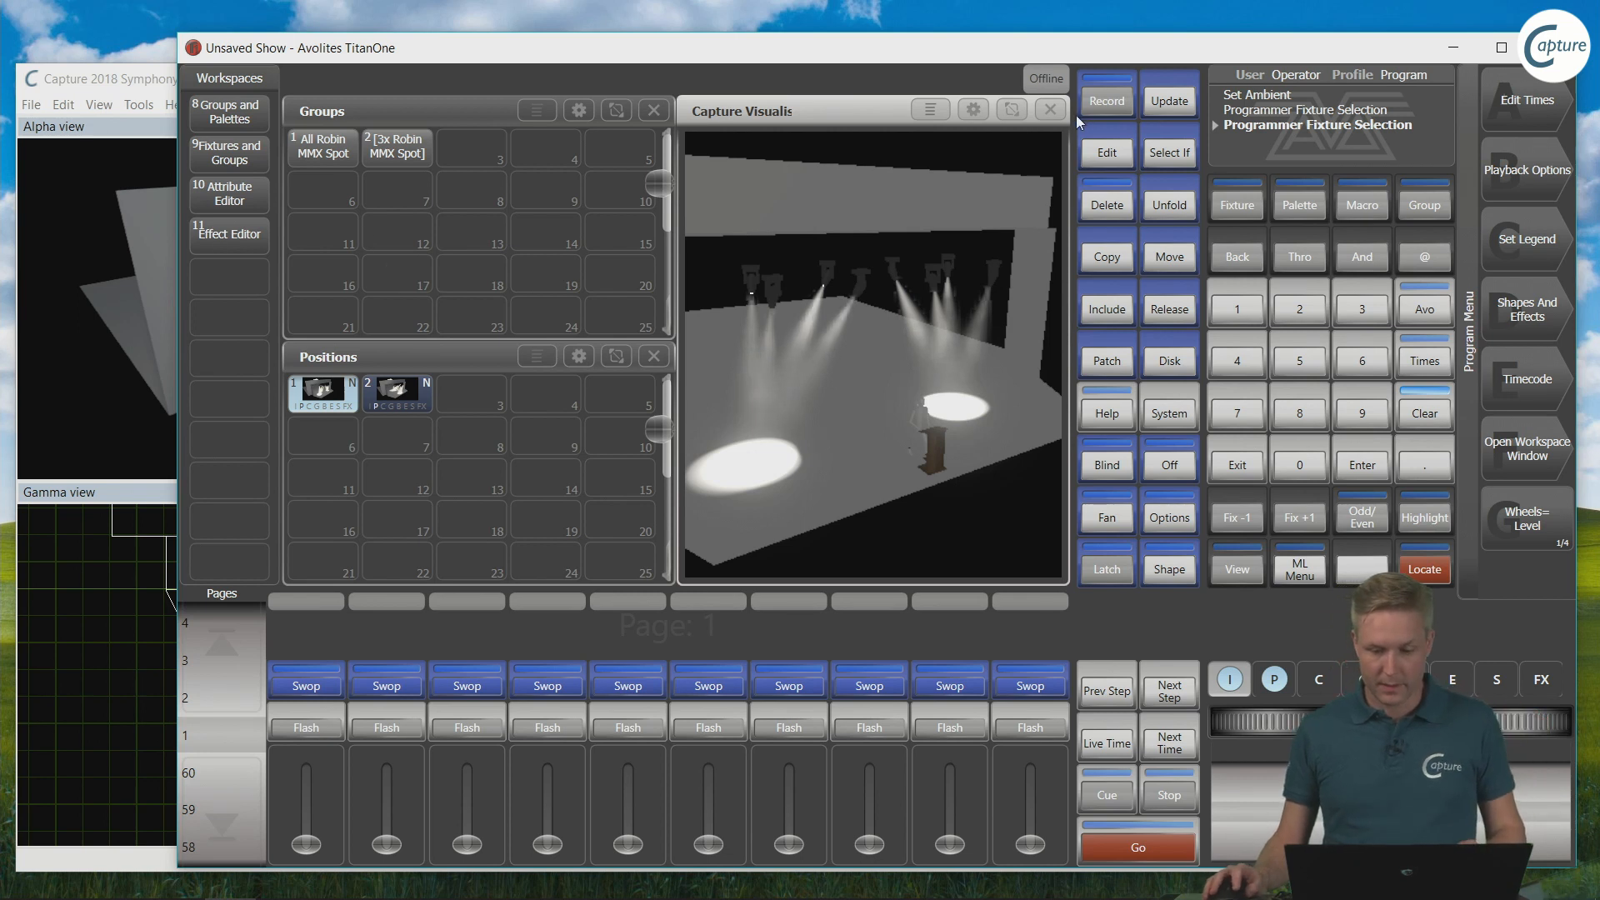
left_click(1051, 111)
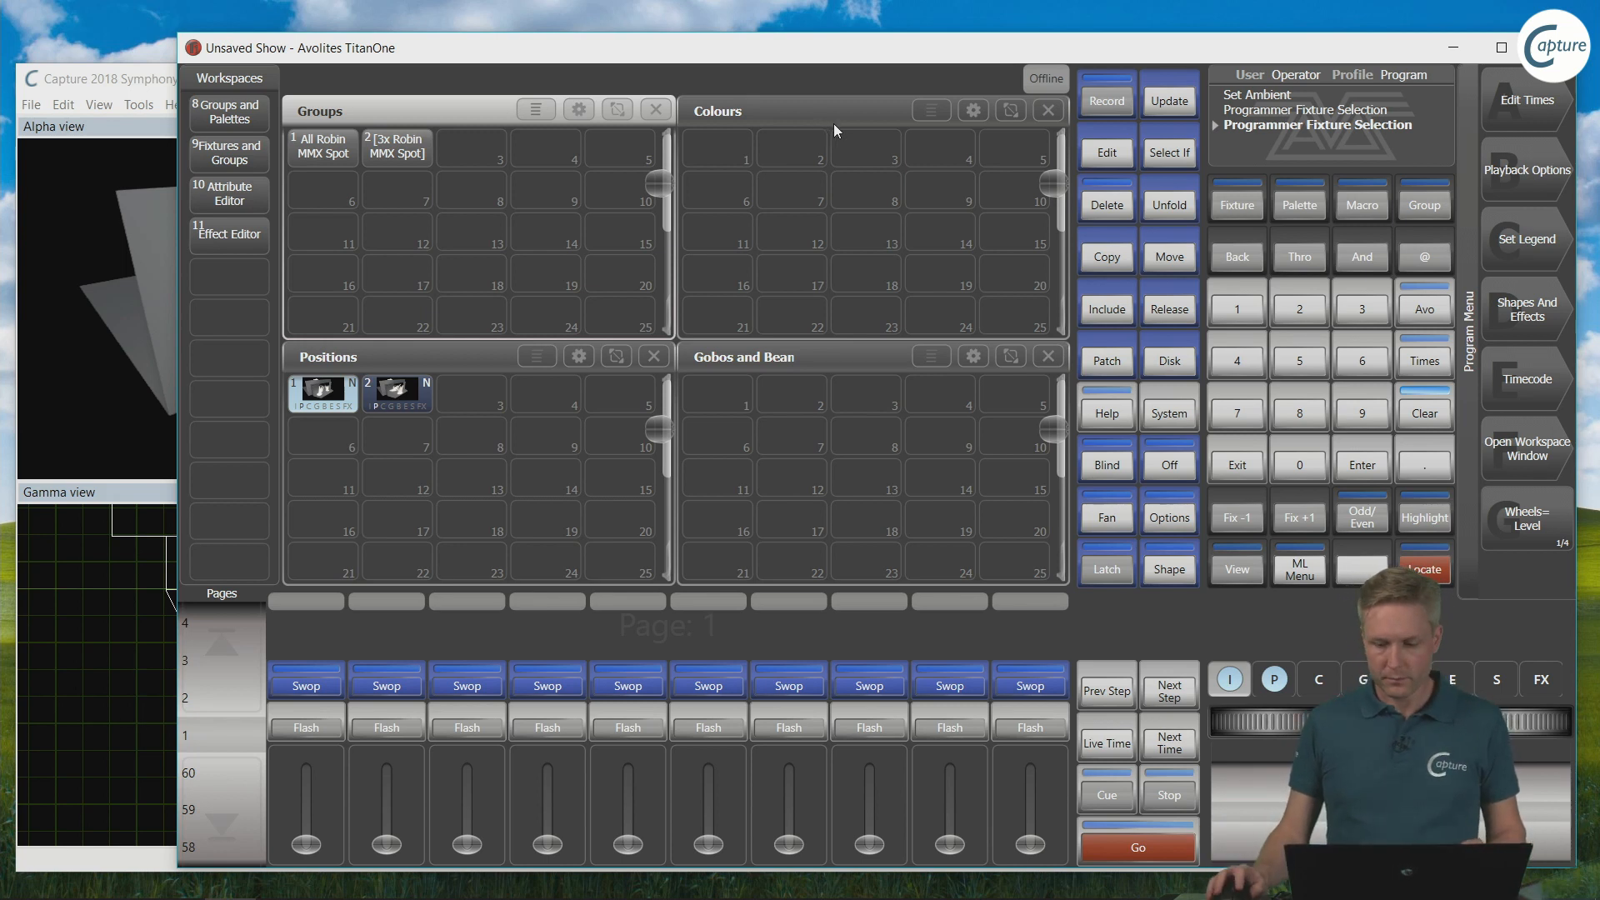
left_click(1168, 367)
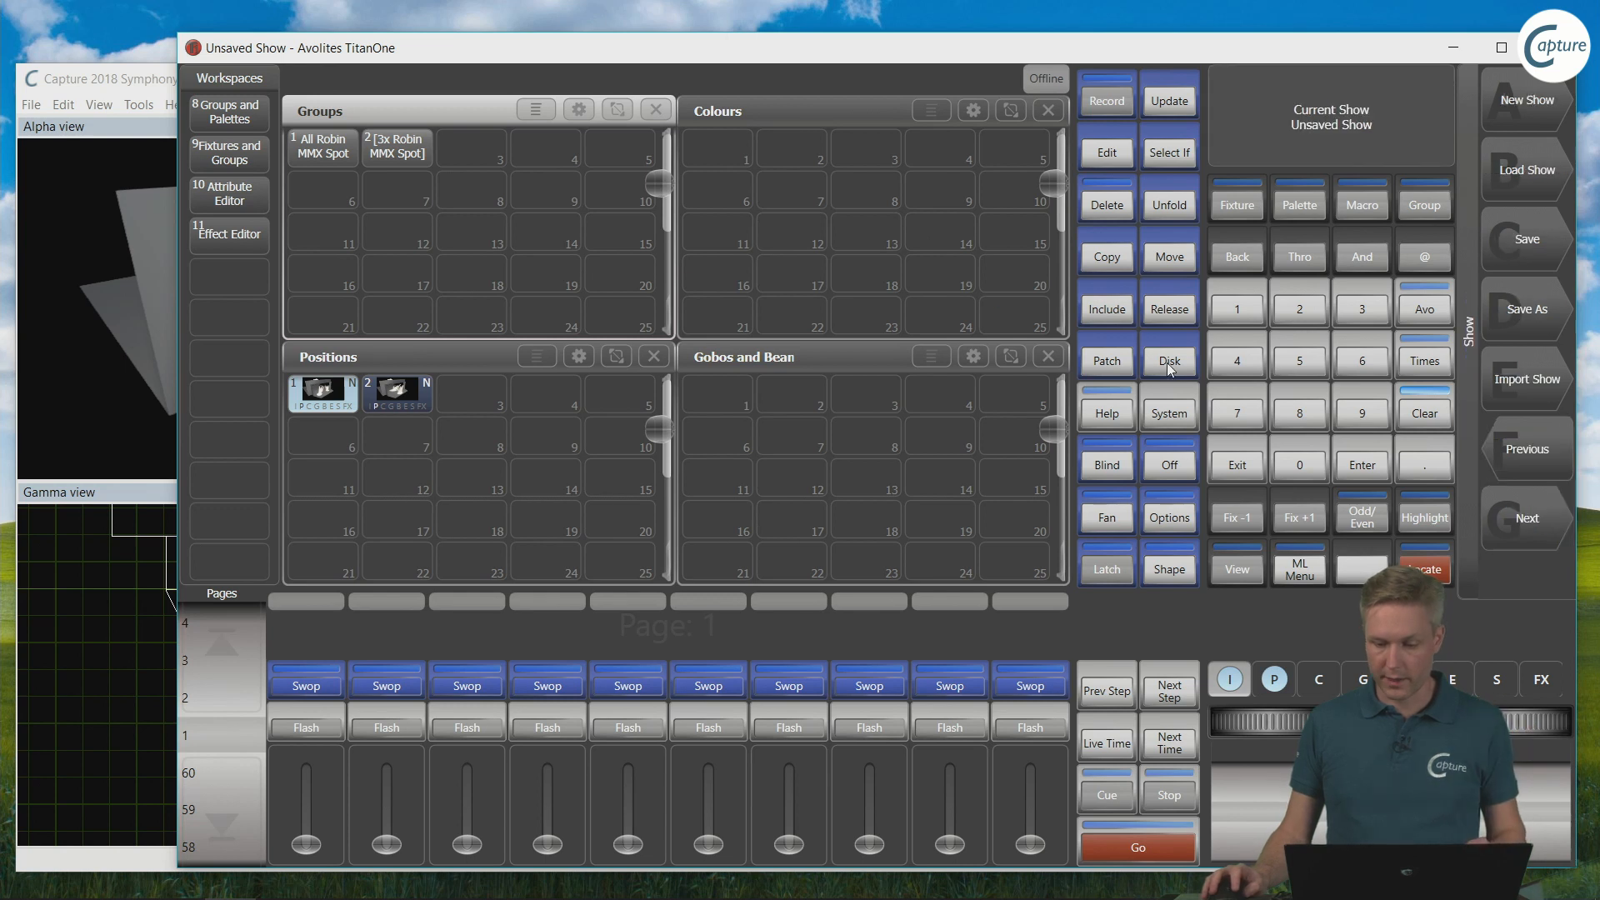
left_click(1517, 105)
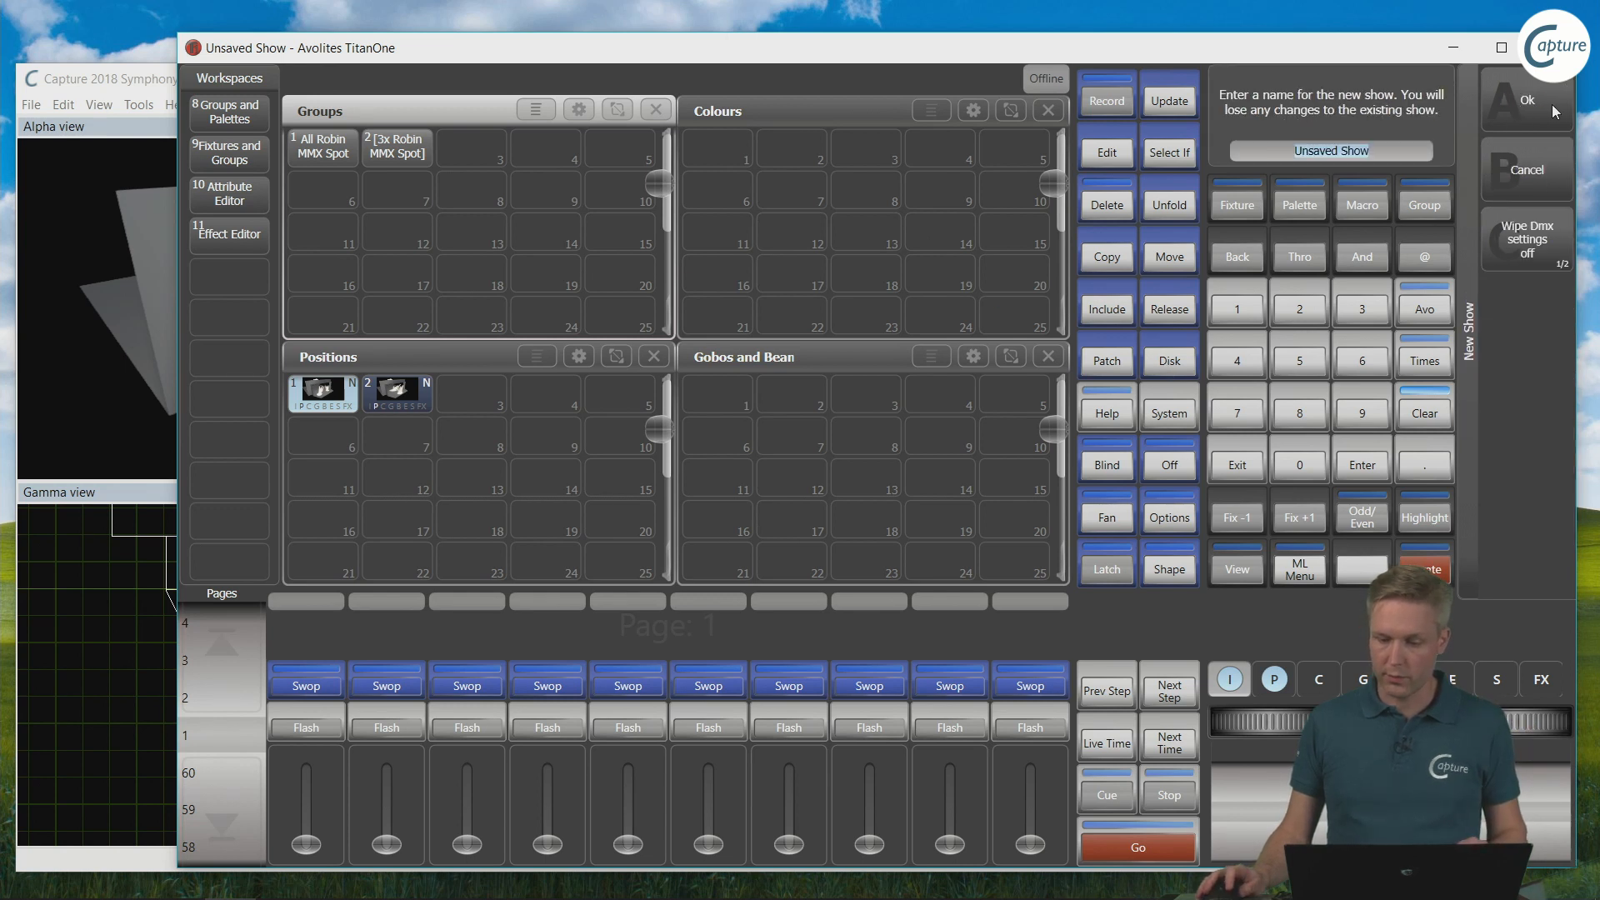
left_click(1544, 96)
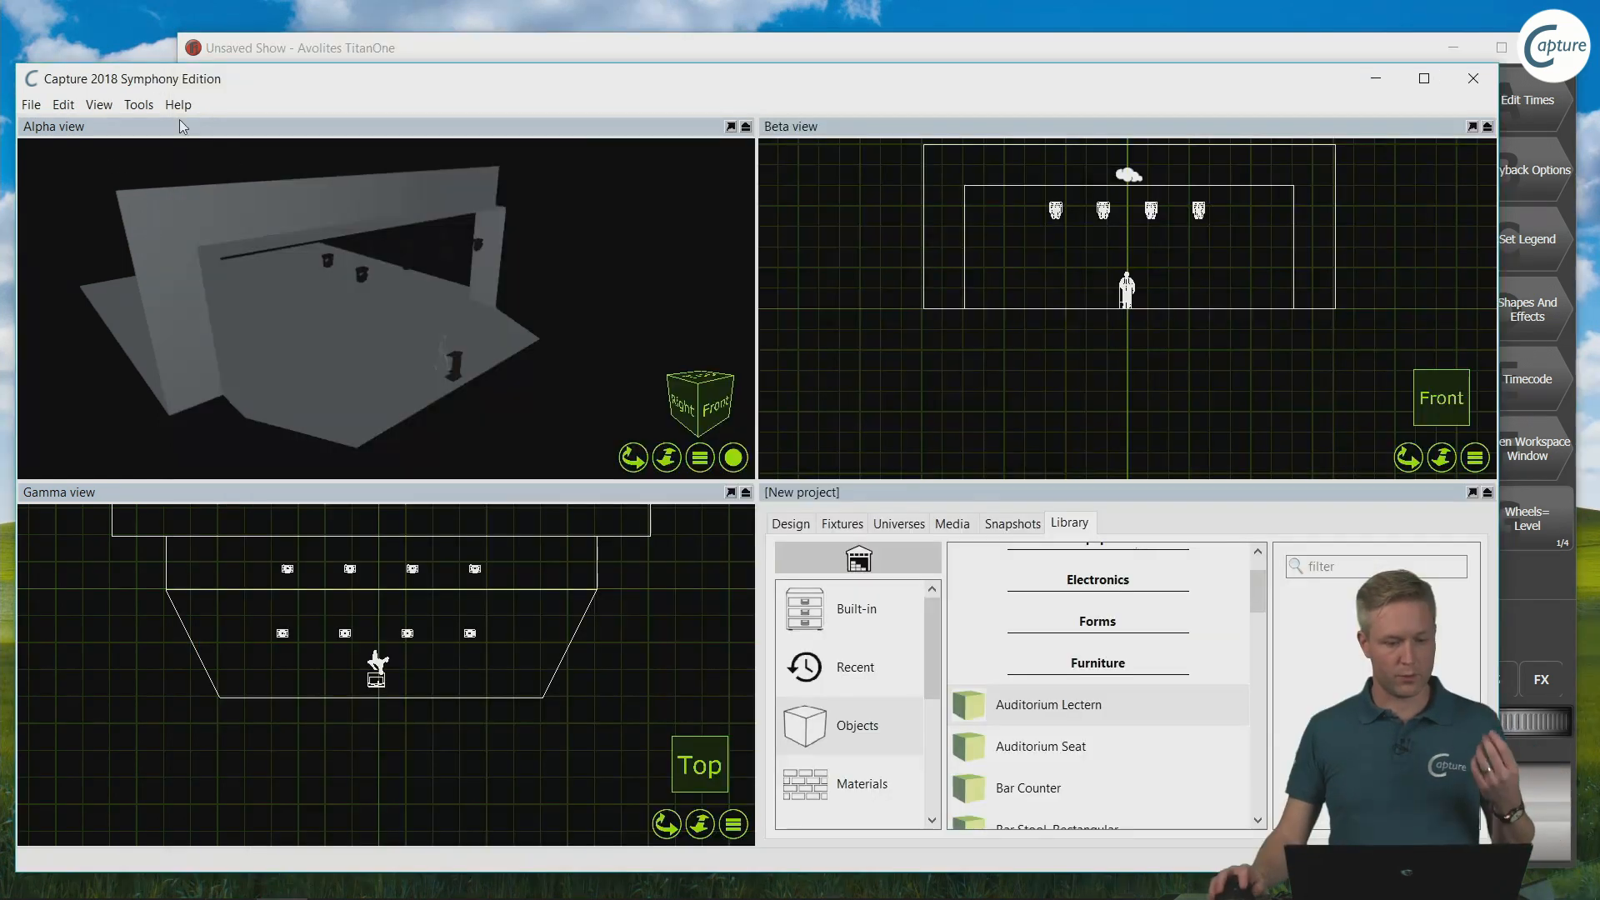
Step: Check the stage project in Capture and bring the TitanOne window back to the front
left_click(162, 84)
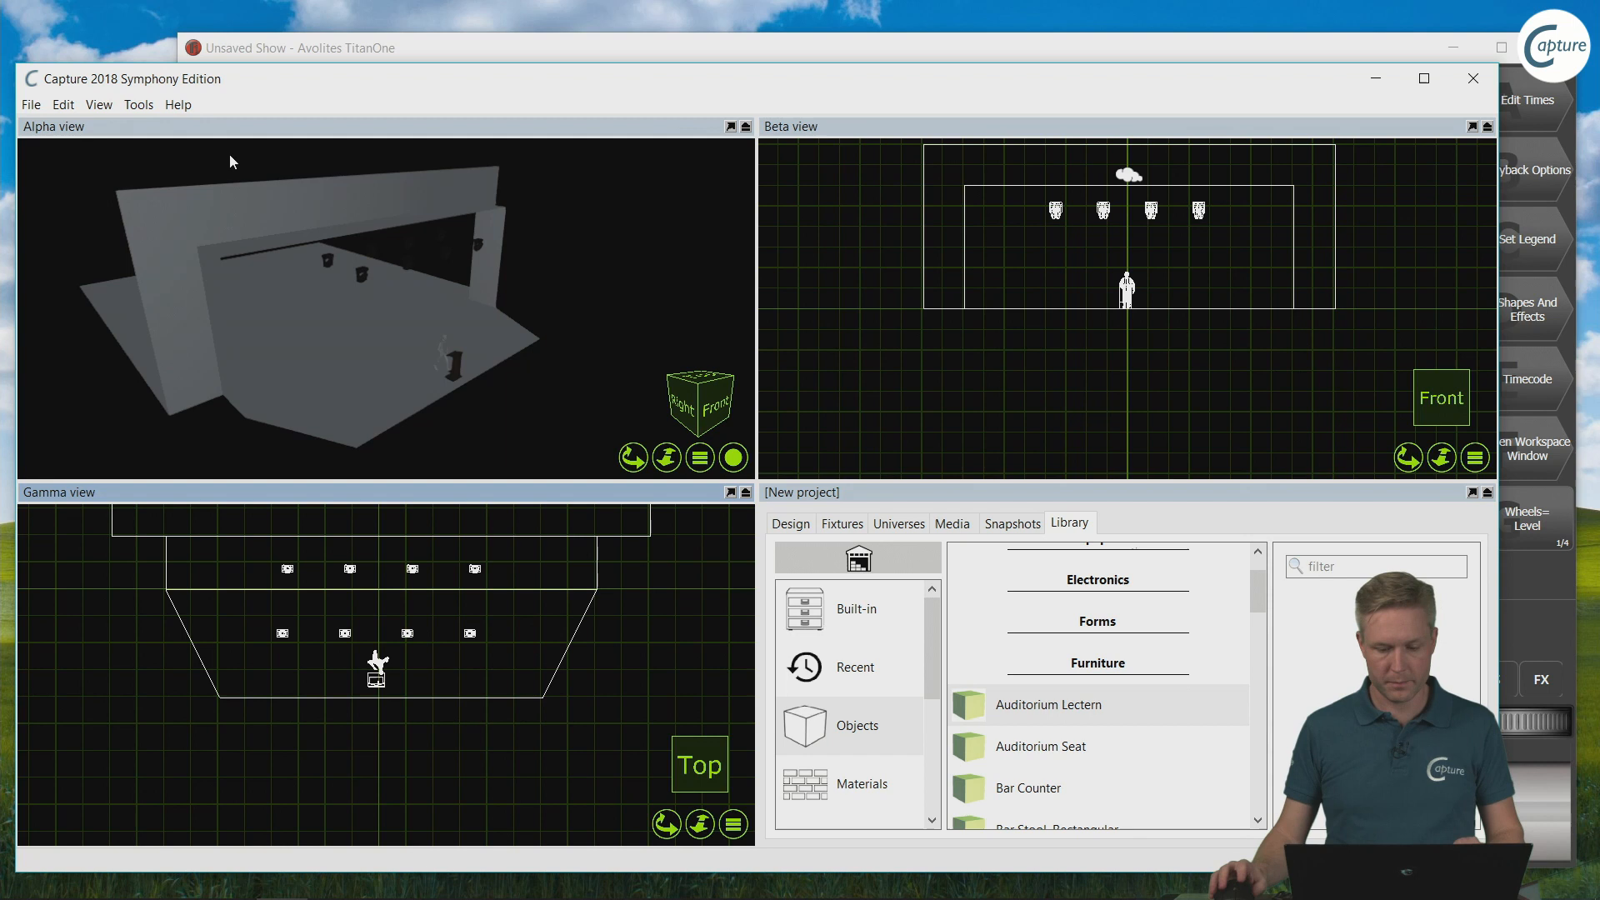
left_click(895, 524)
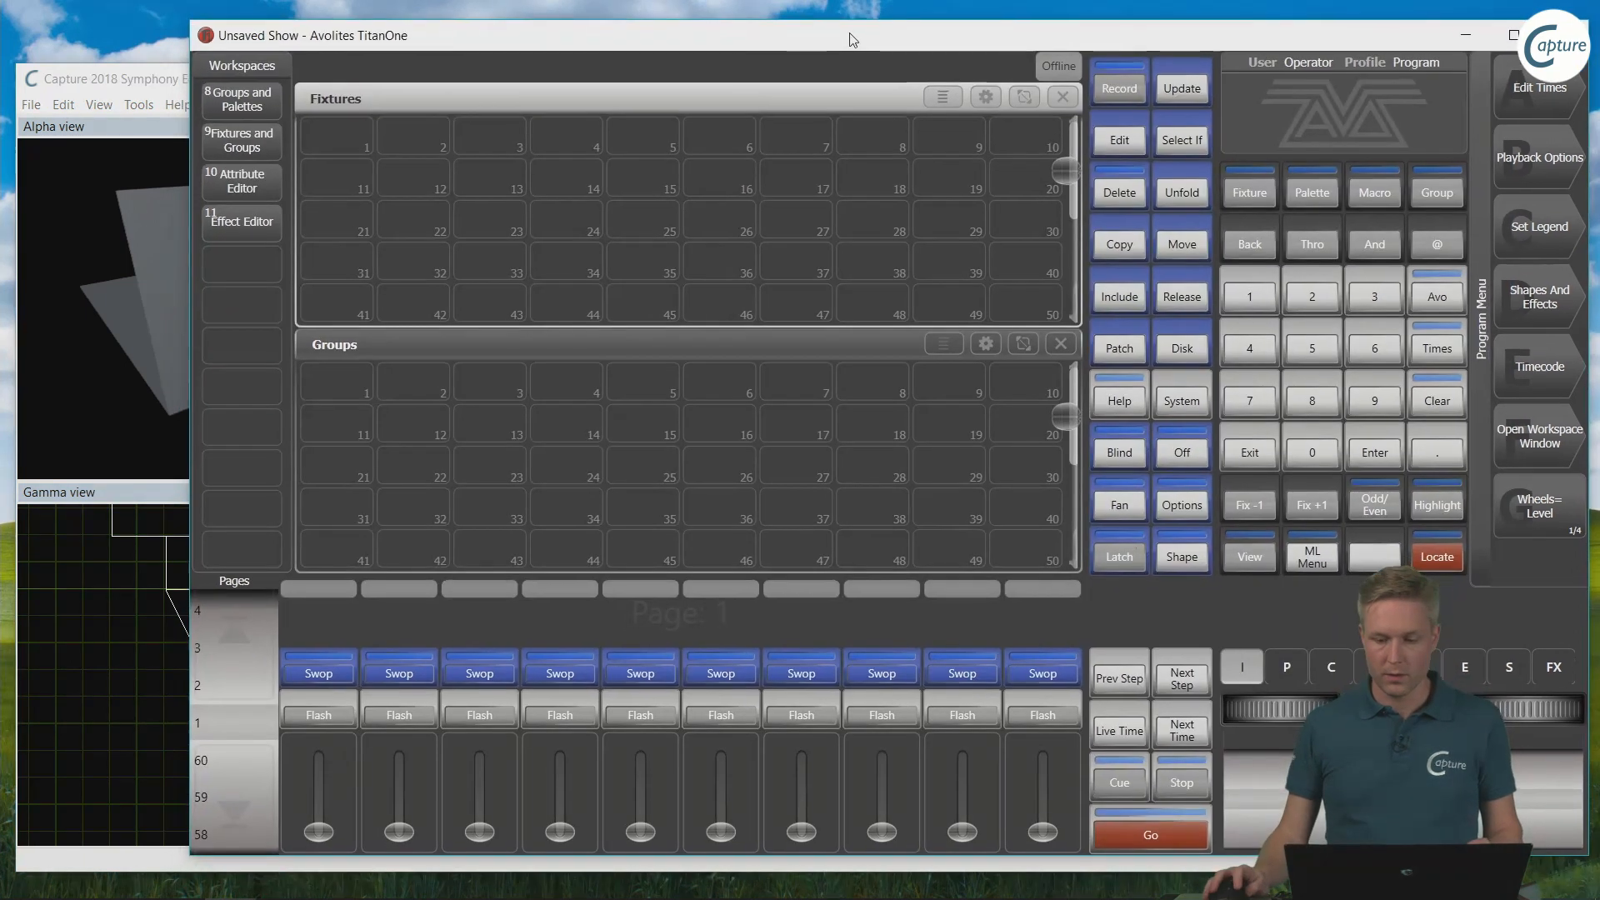
left_click(821, 50)
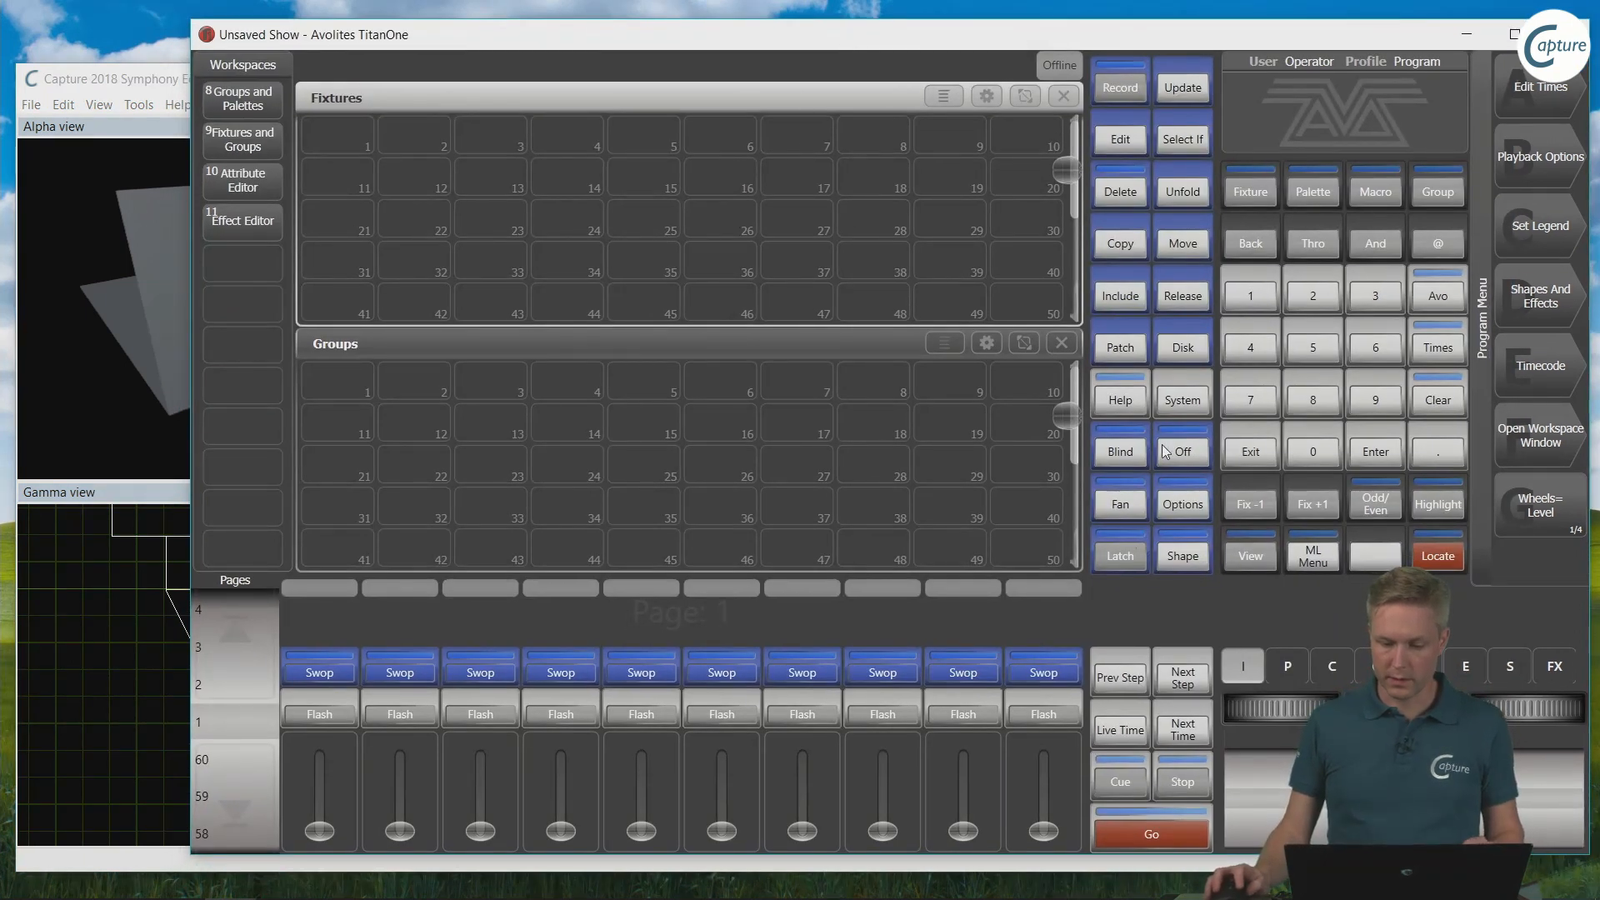
Step: Patch the active fixtures from the Capture source onto fixture handle 1 and leave the patch mode
left_click(1127, 345)
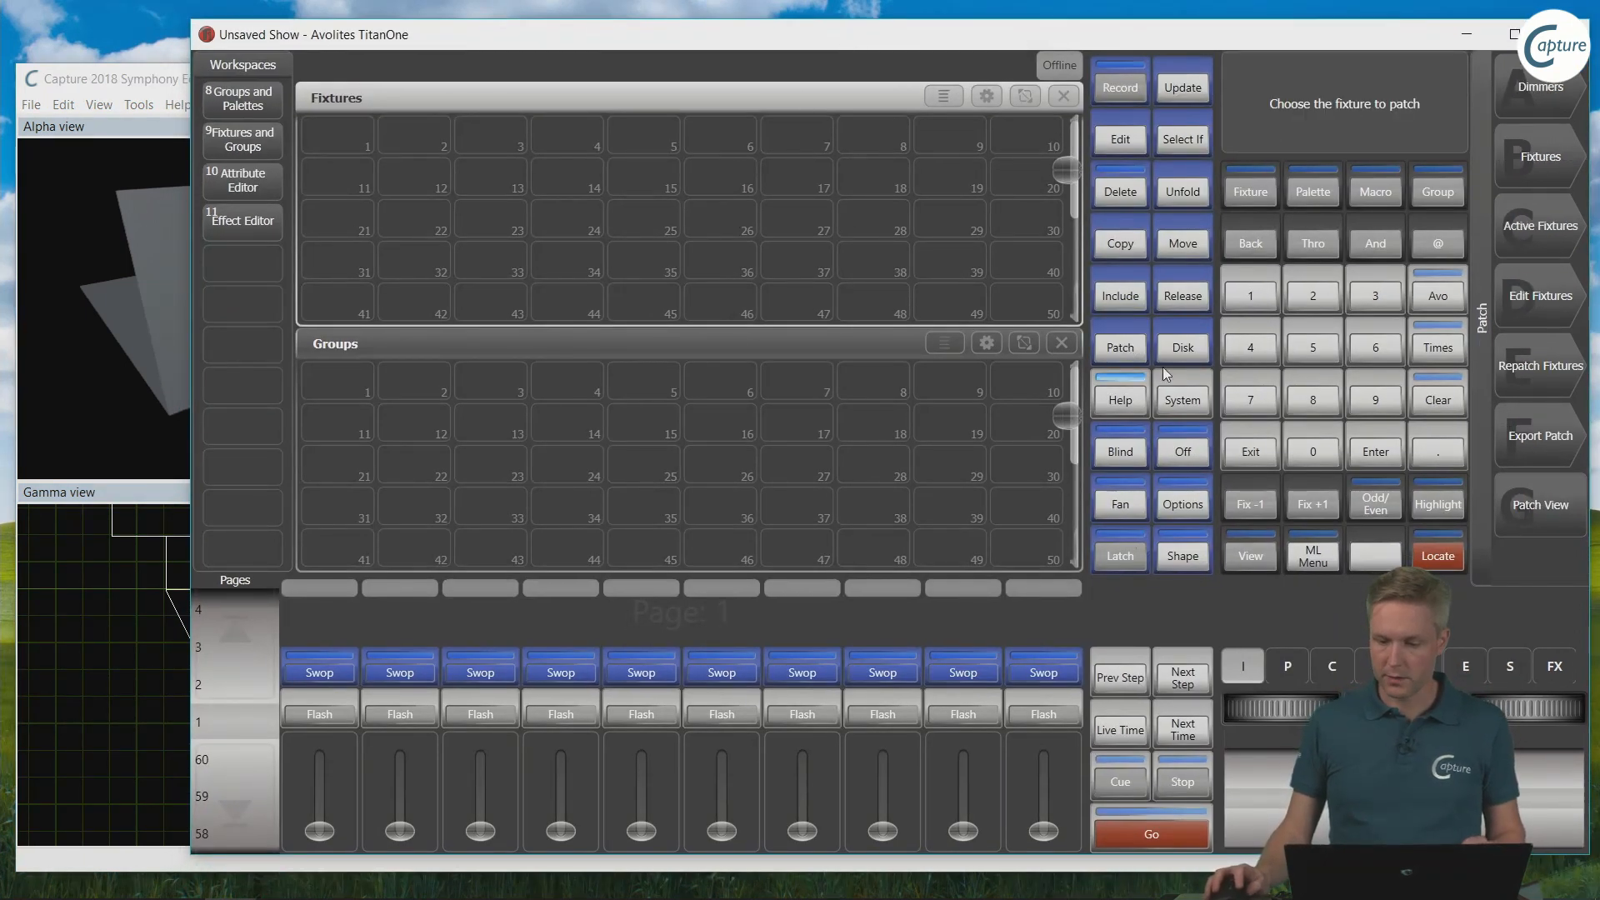
left_click(1542, 230)
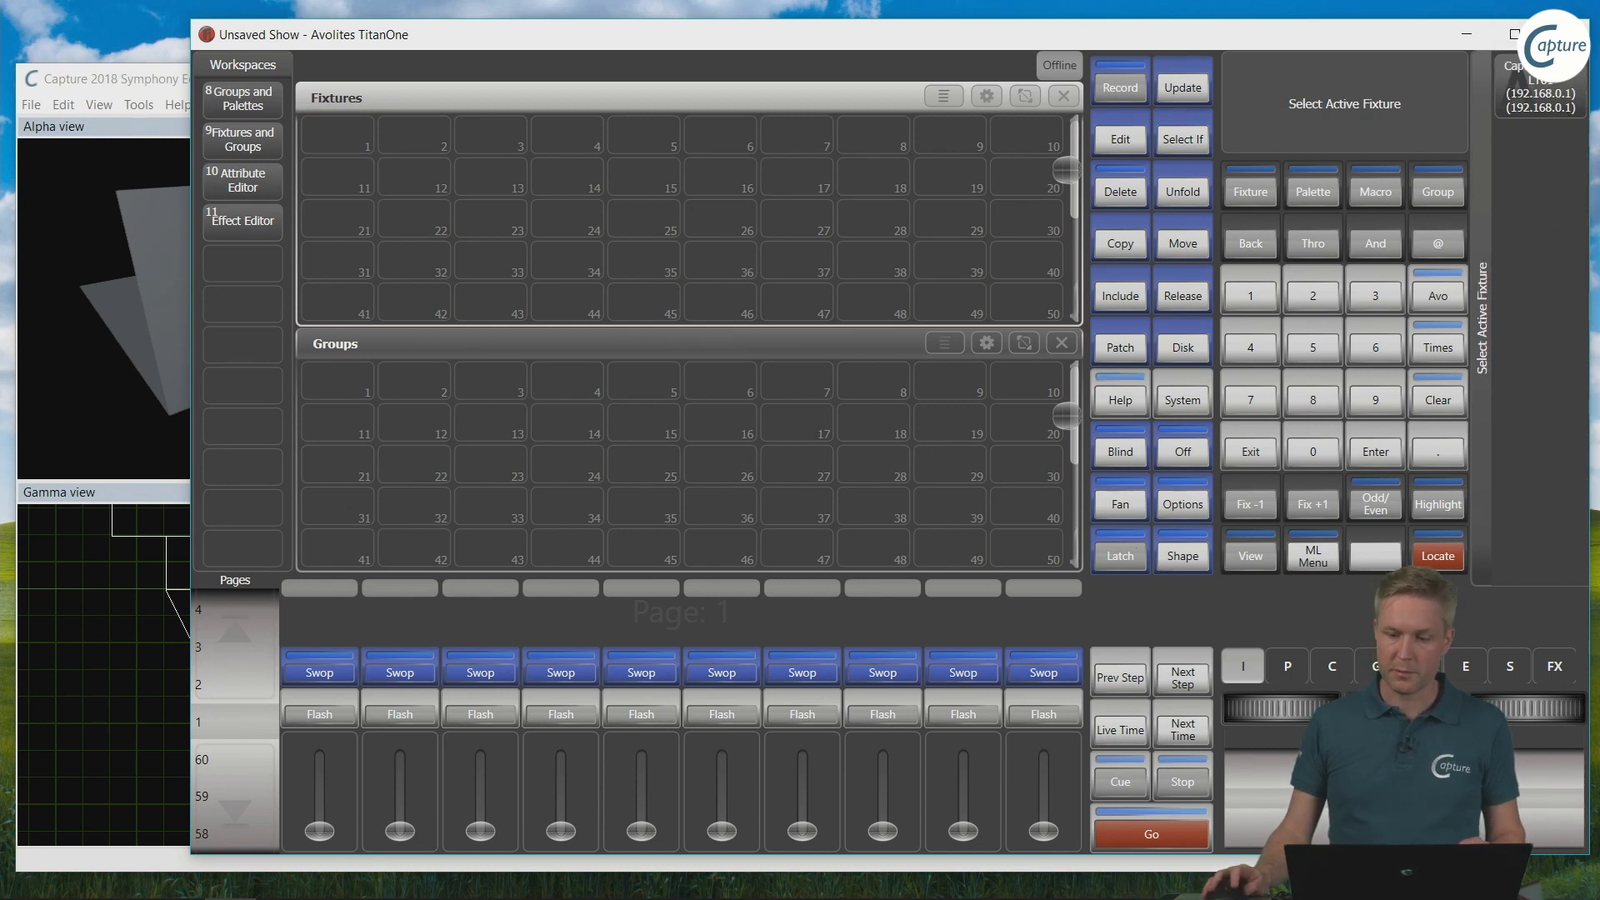
left_click(1541, 100)
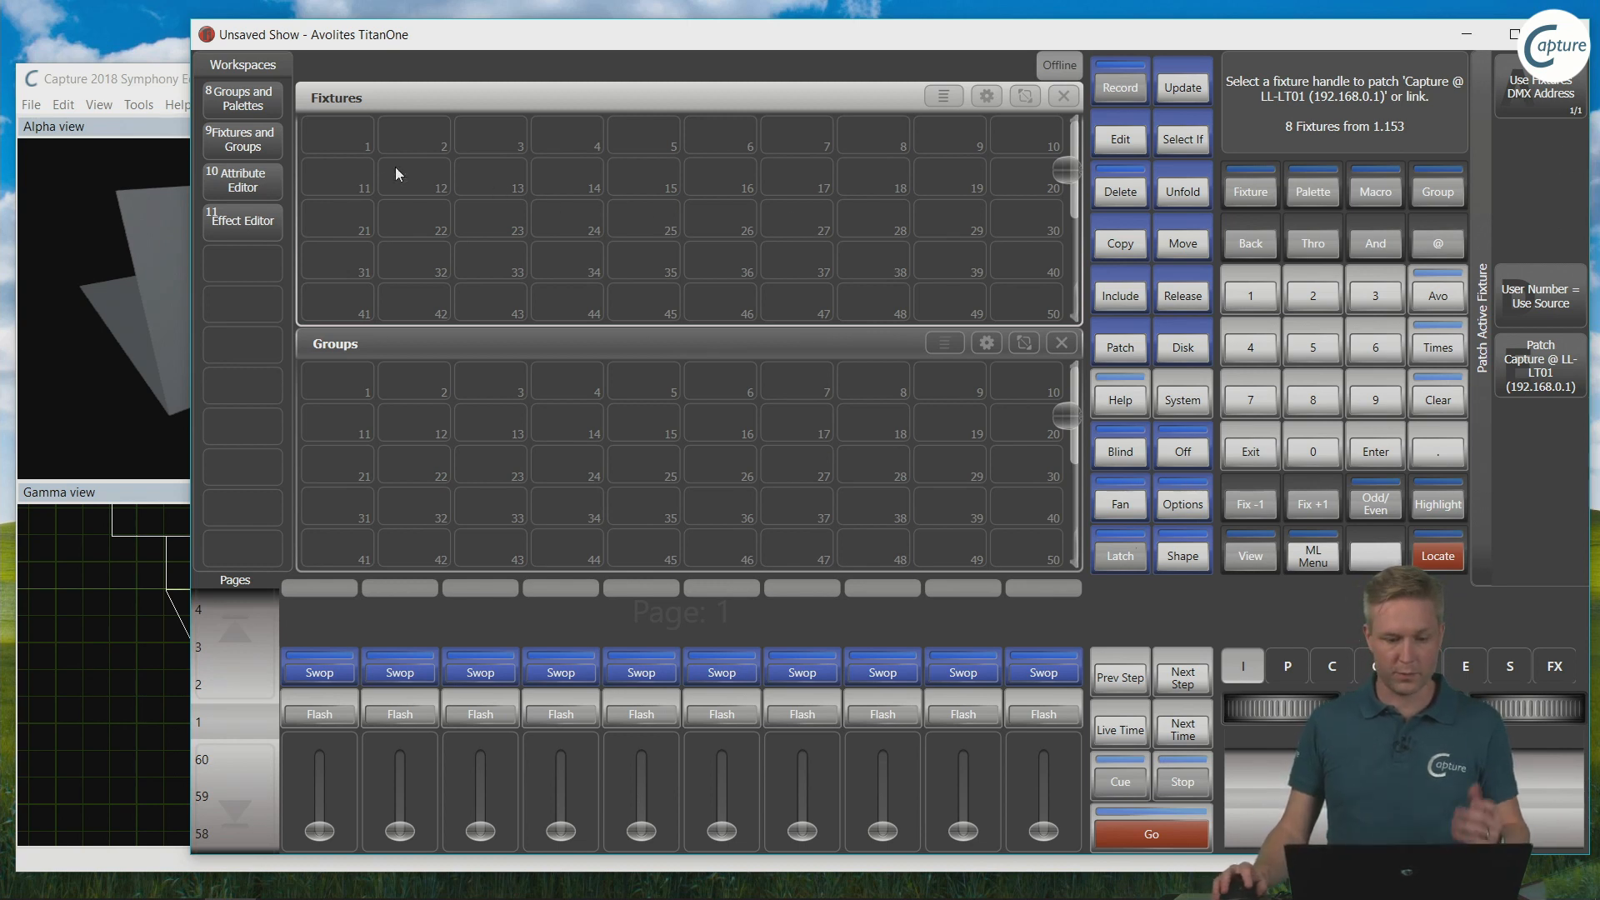
left_click(360, 136)
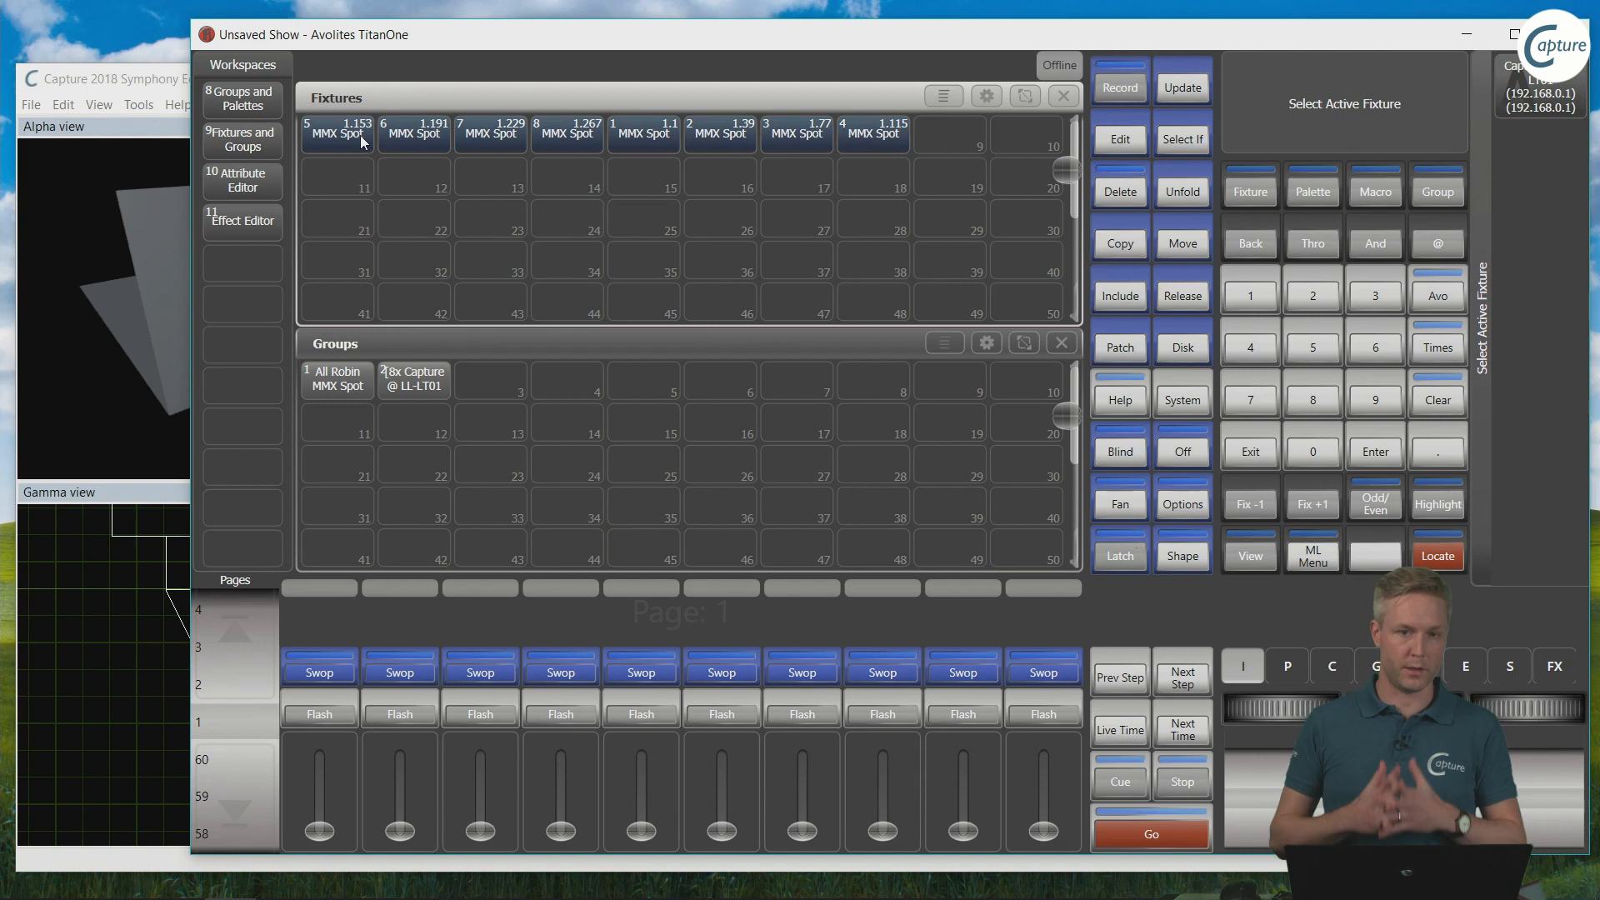
left_click(1250, 452)
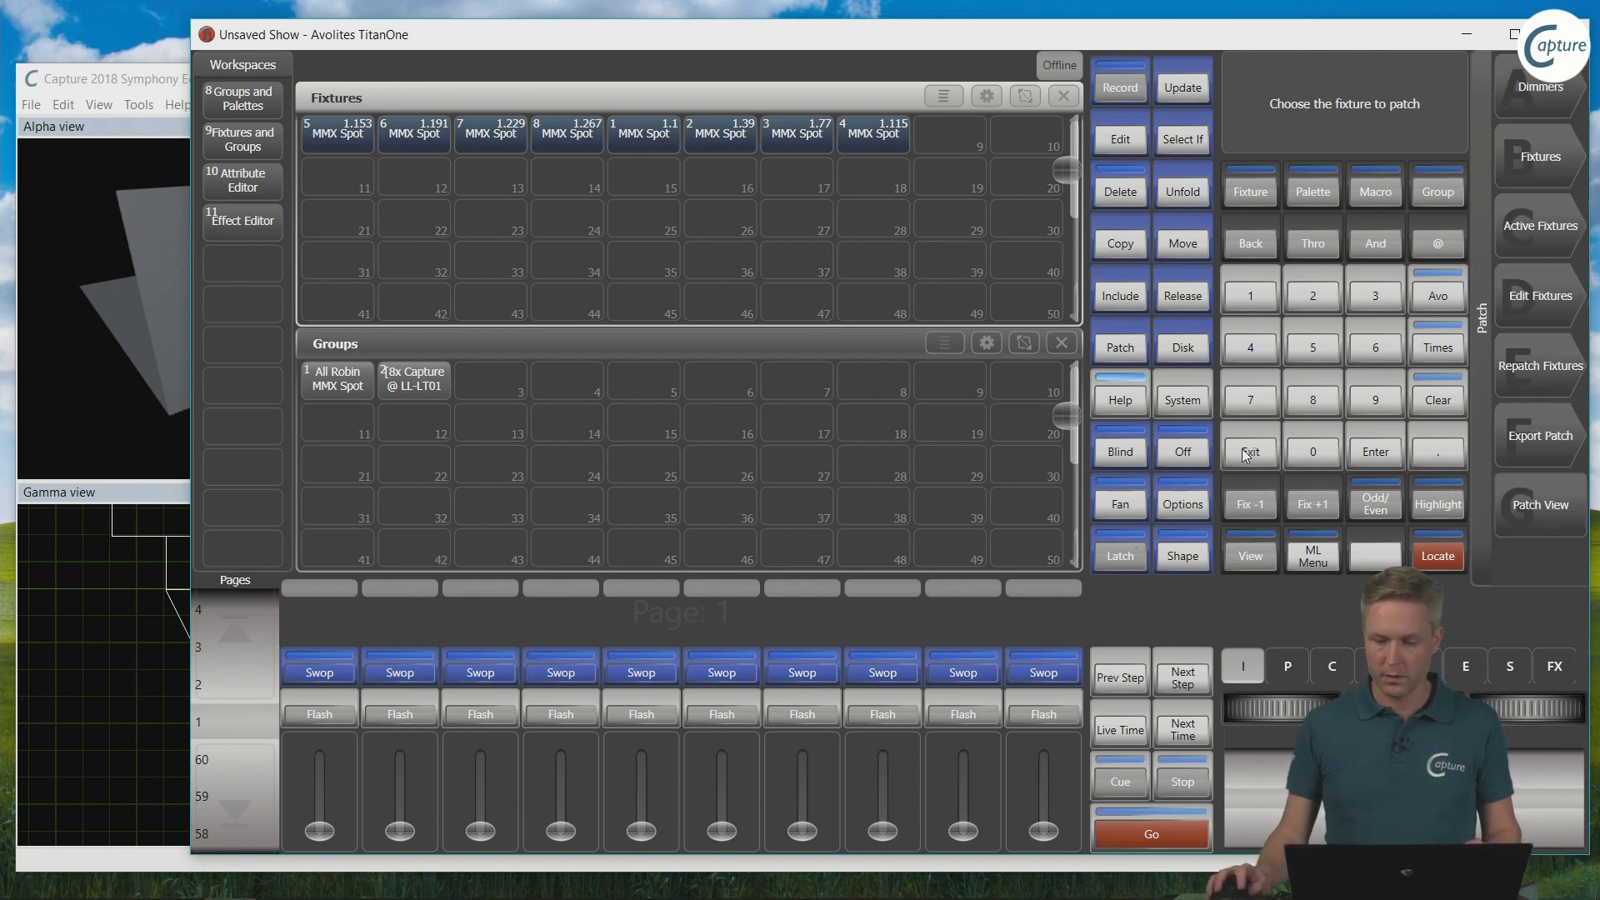
left_click(1250, 452)
Step: Select all eight MMX Spots, set their dimmer to 100%, and reposition the TitanOne window to uncover Capture's Alpha view
left_click_drag(340, 137, 917, 154)
left_click_drag(500, 47, 762, 42)
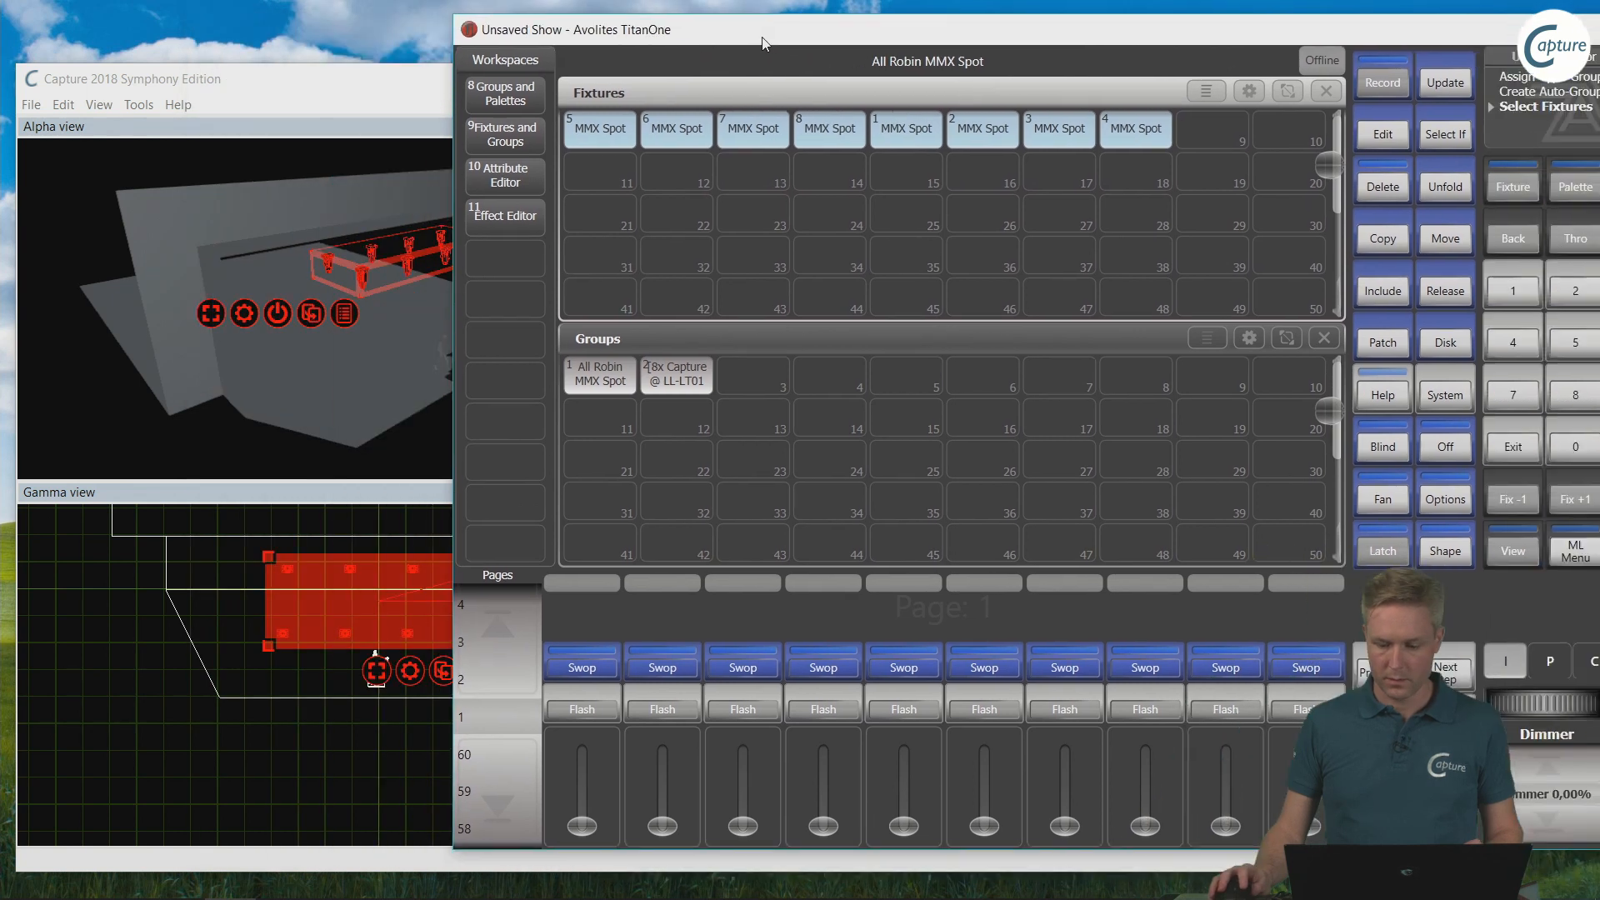
left_click(1504, 661)
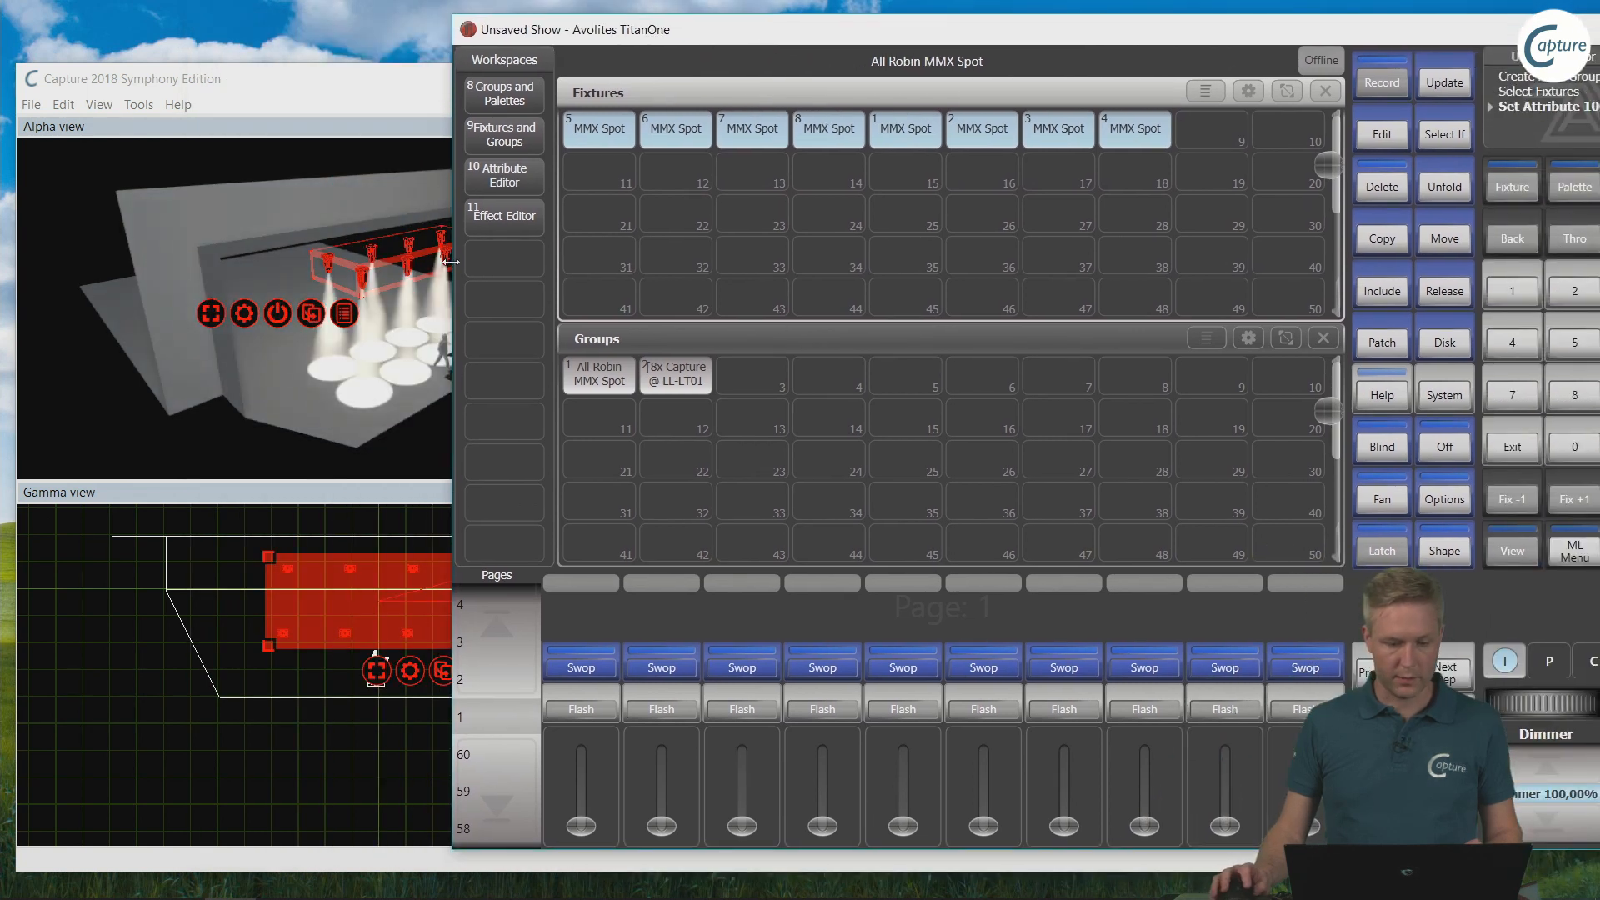
left_click_drag(452, 271, 748, 303)
left_click_drag(1076, 33, 877, 21)
Step: Adjust the position attributes of the selected MMX Spots, setting pan to 23.97%, so the beams swing across the stage
left_click(1349, 662)
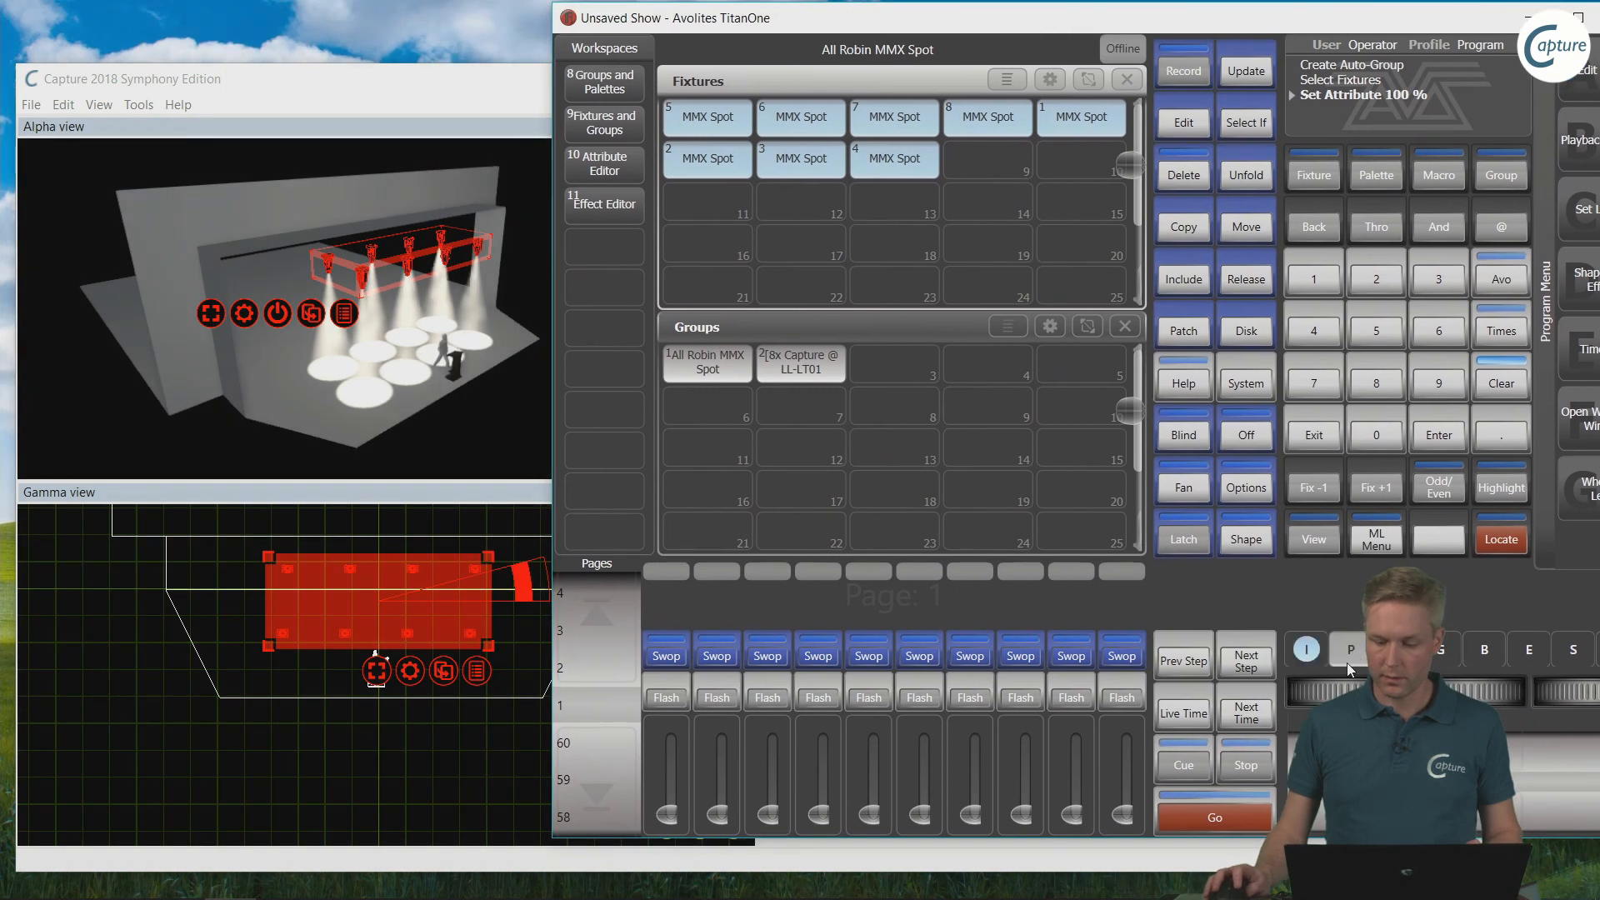
left_click_drag(1460, 691, 1497, 692)
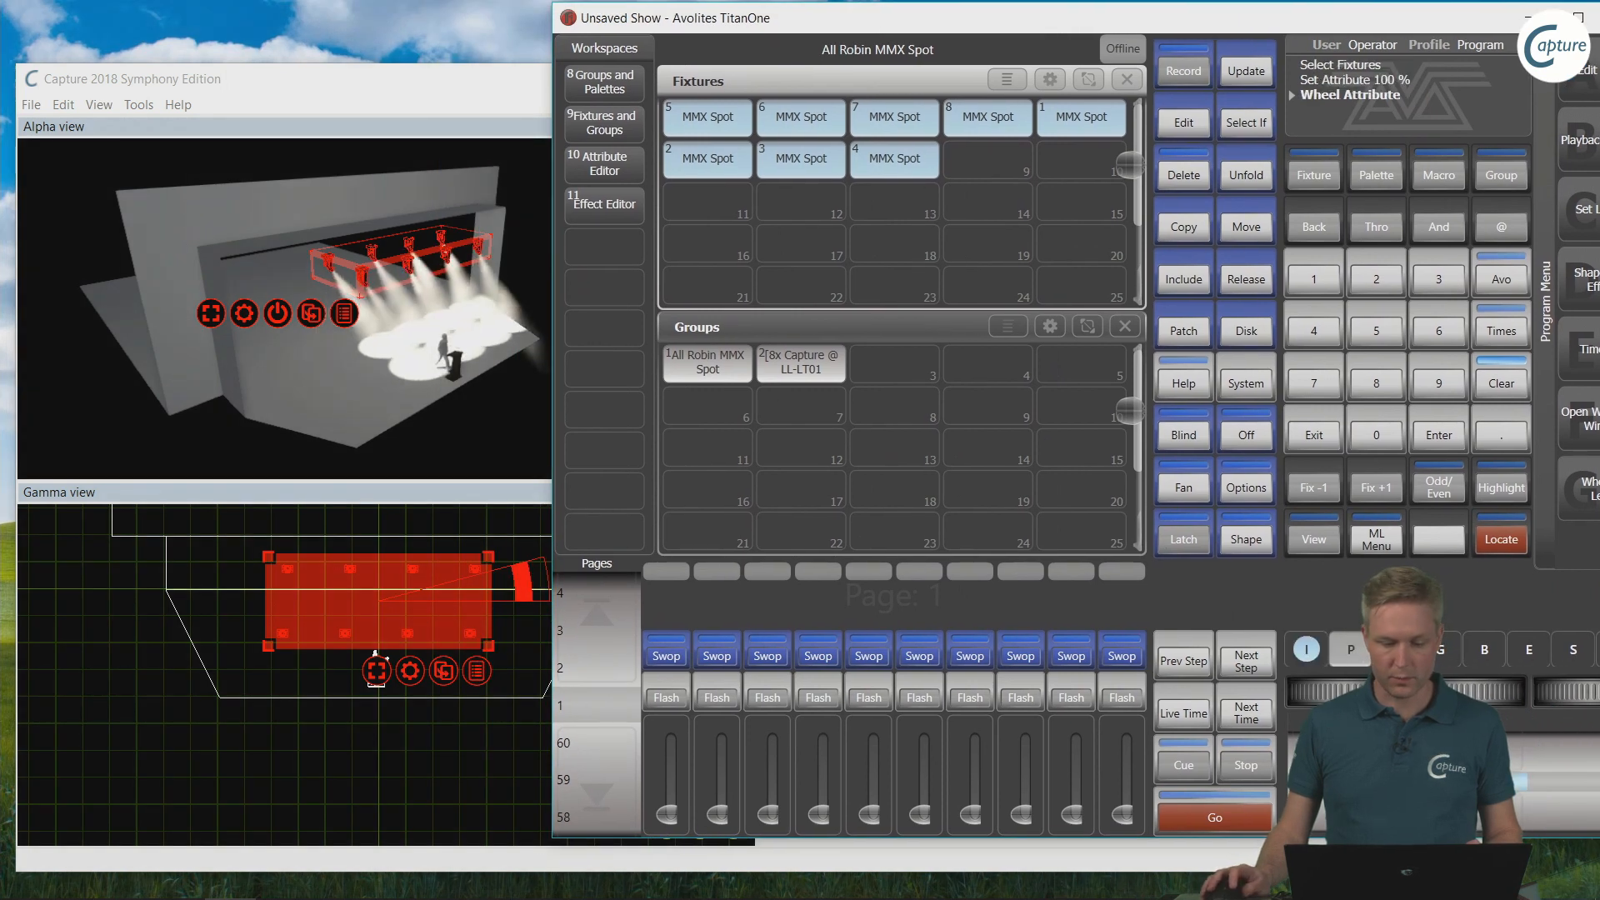
left_click_drag(1312, 693, 1279, 698)
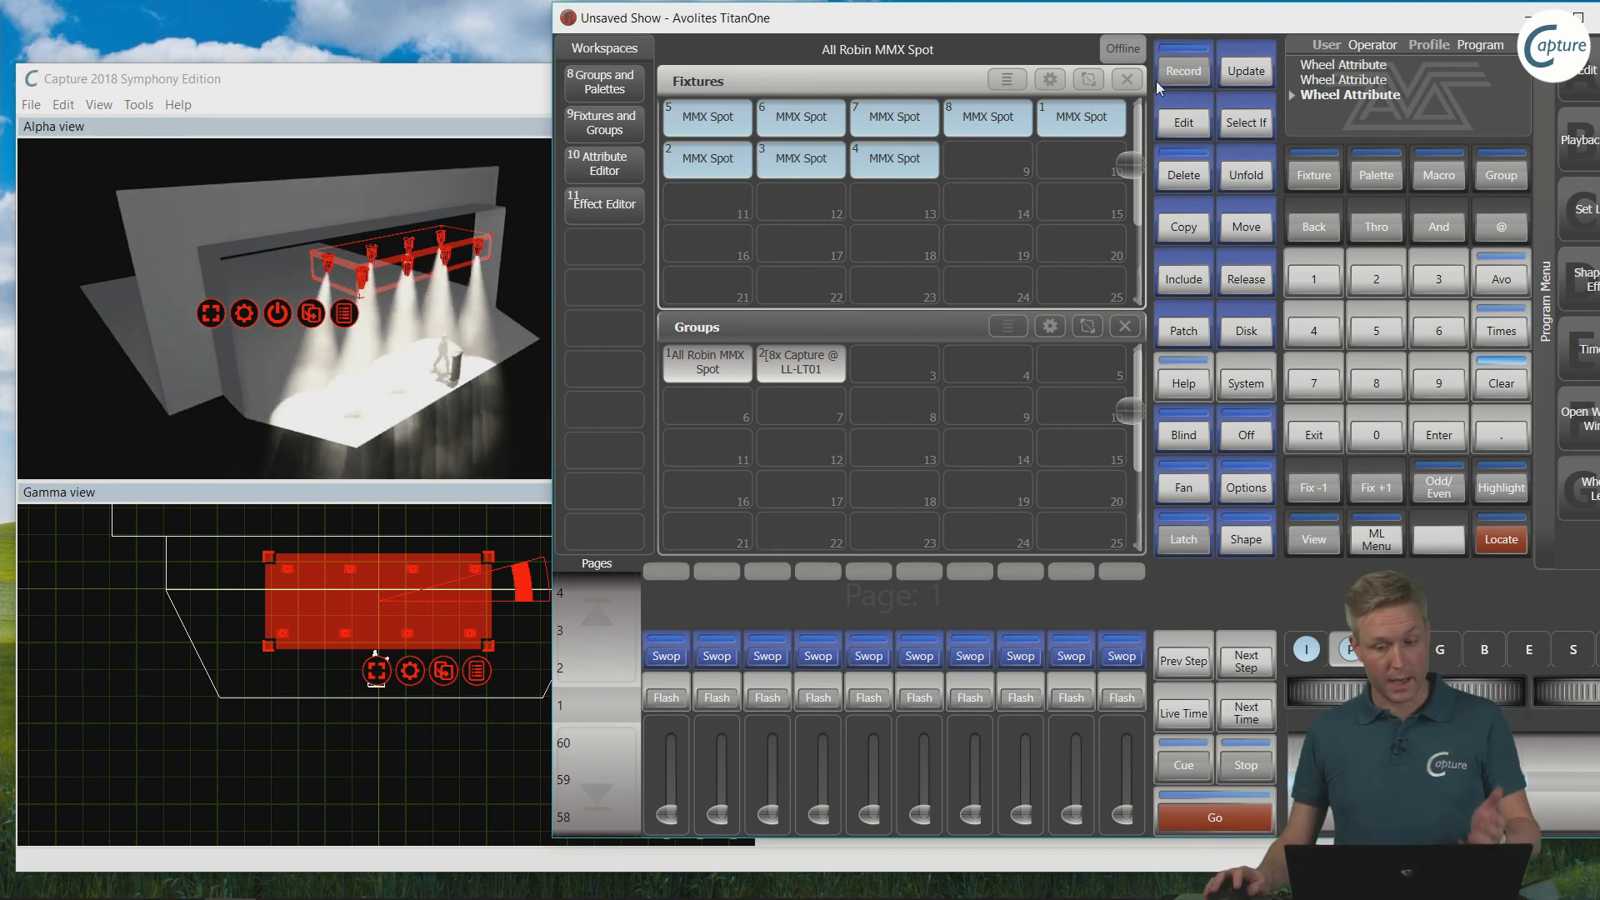
Step: Show the Capture Visualiser in the Titan workspace and enlarge it to fill the main window
left_click_drag(1096, 21, 989, 48)
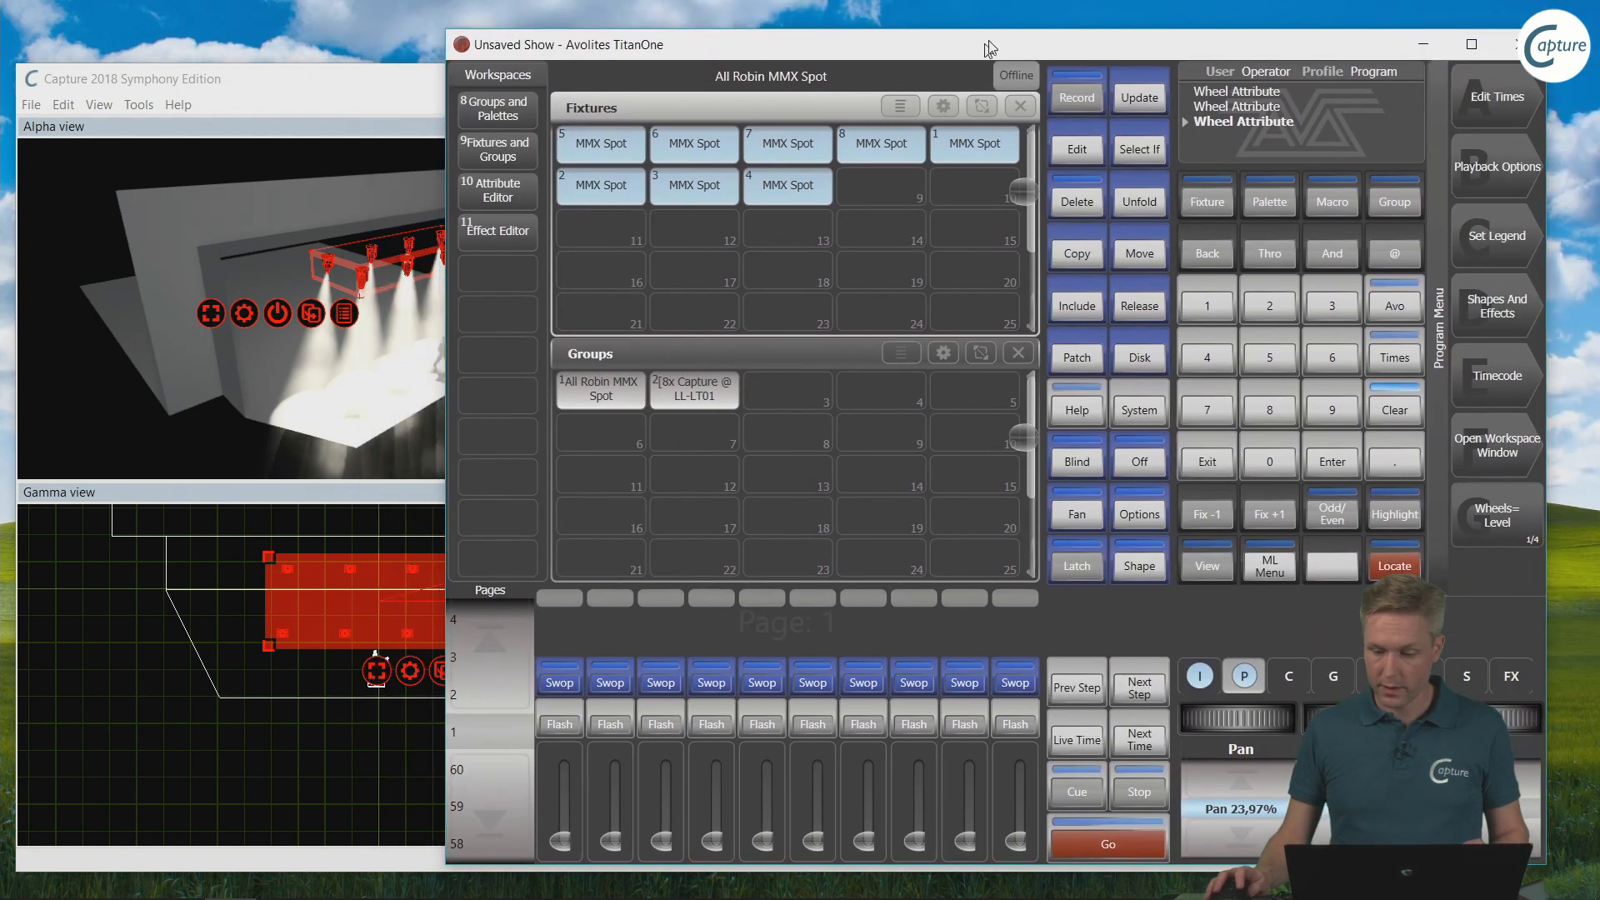
left_click(1509, 444)
left_click(1510, 321)
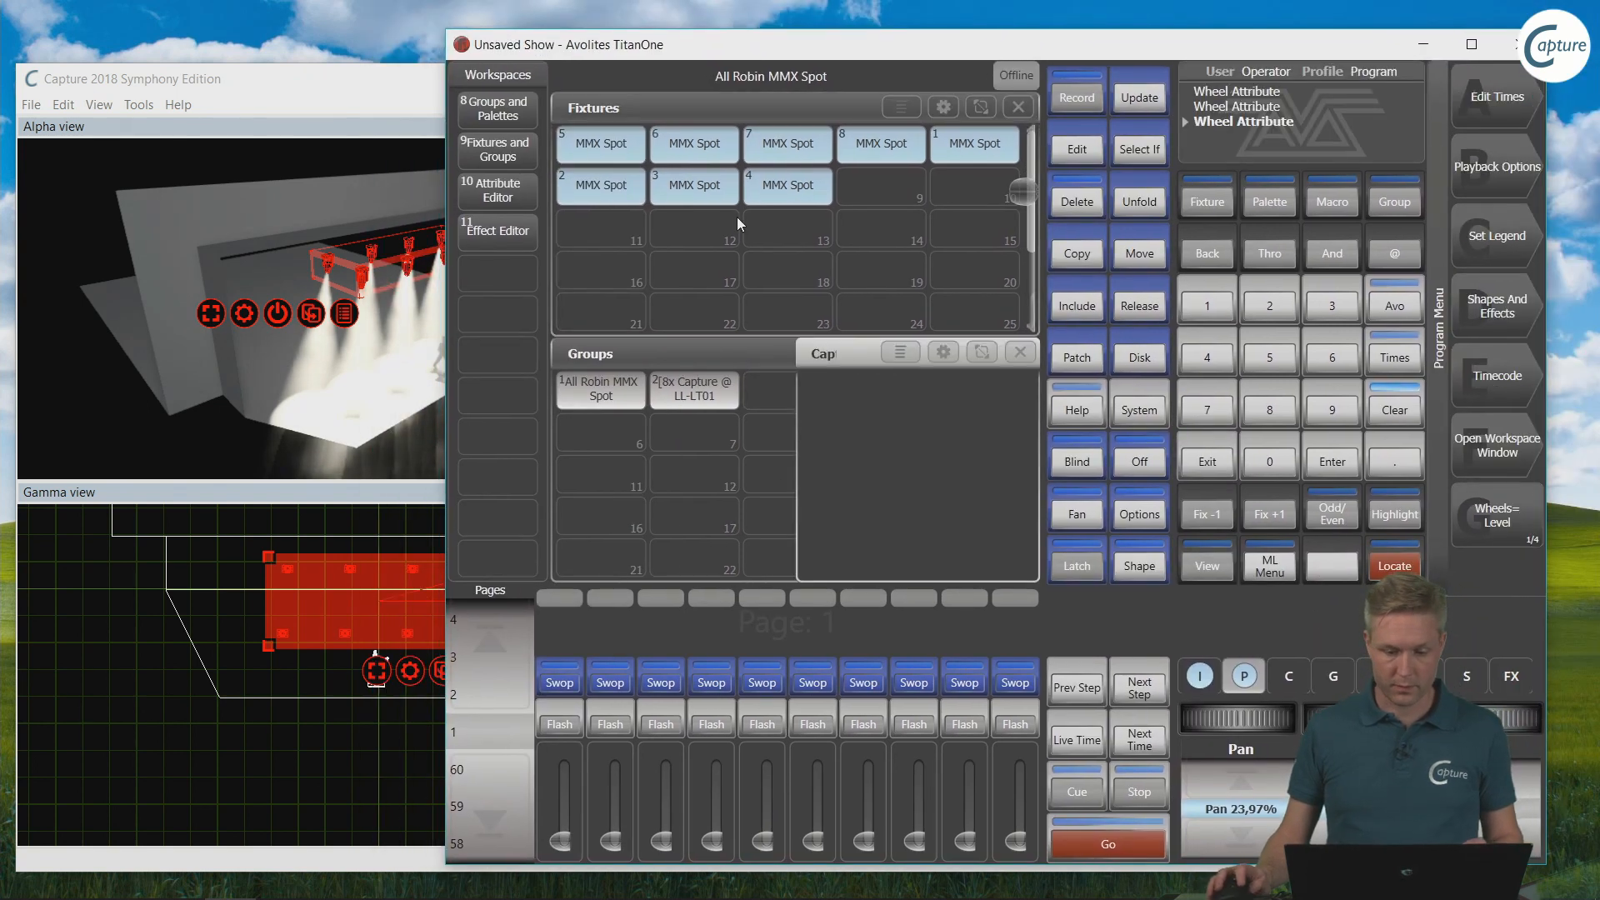
left_click(932, 349)
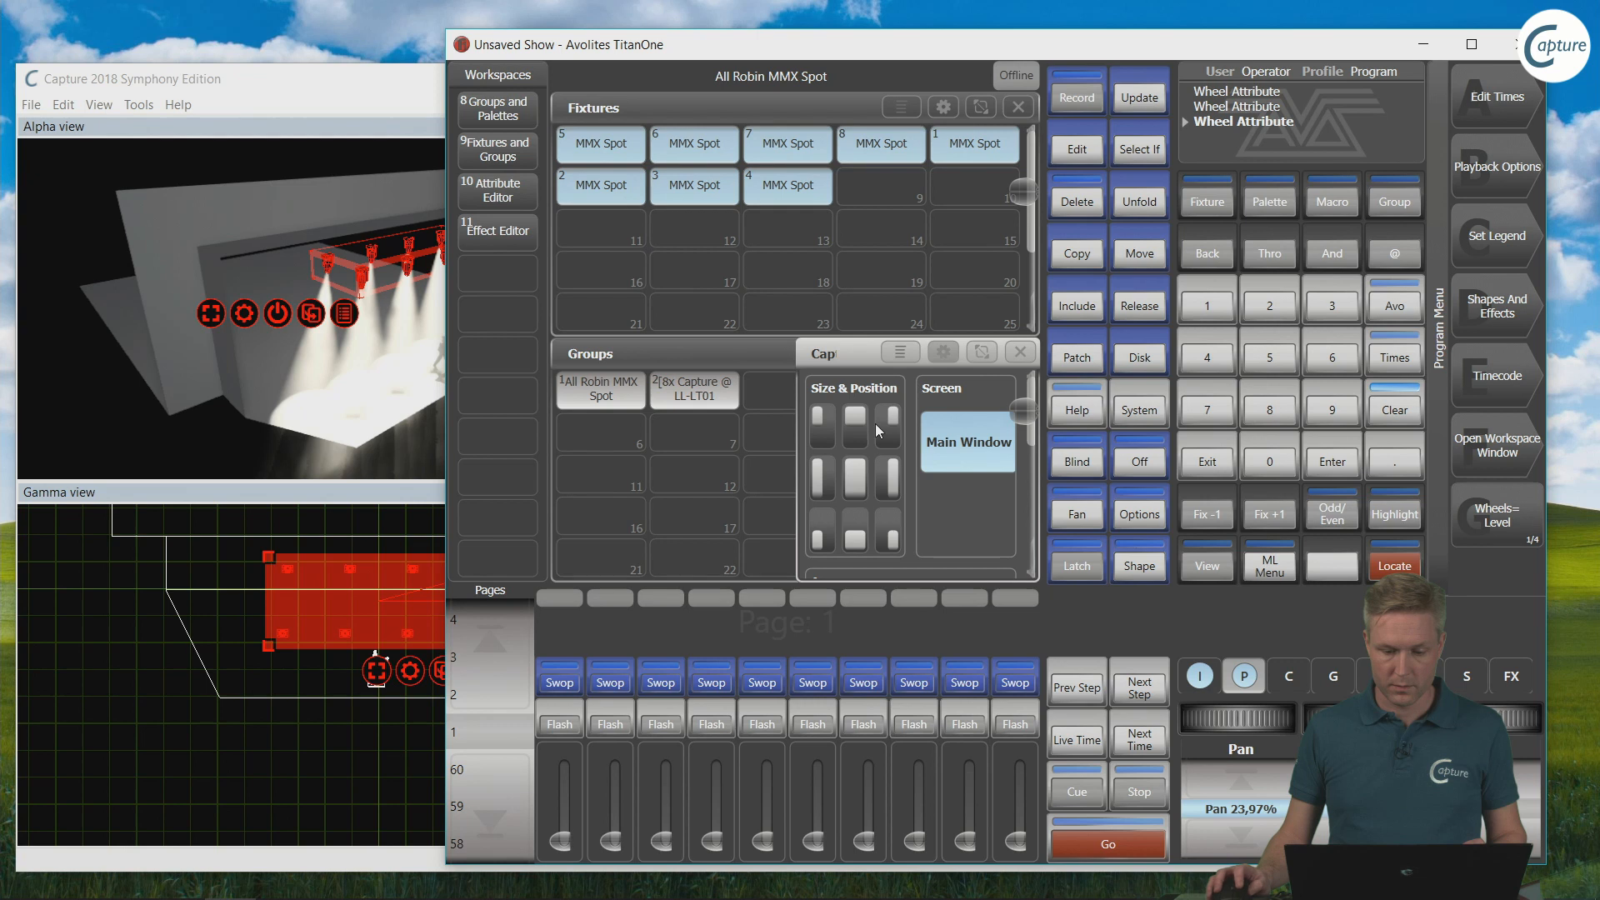
left_click(856, 469)
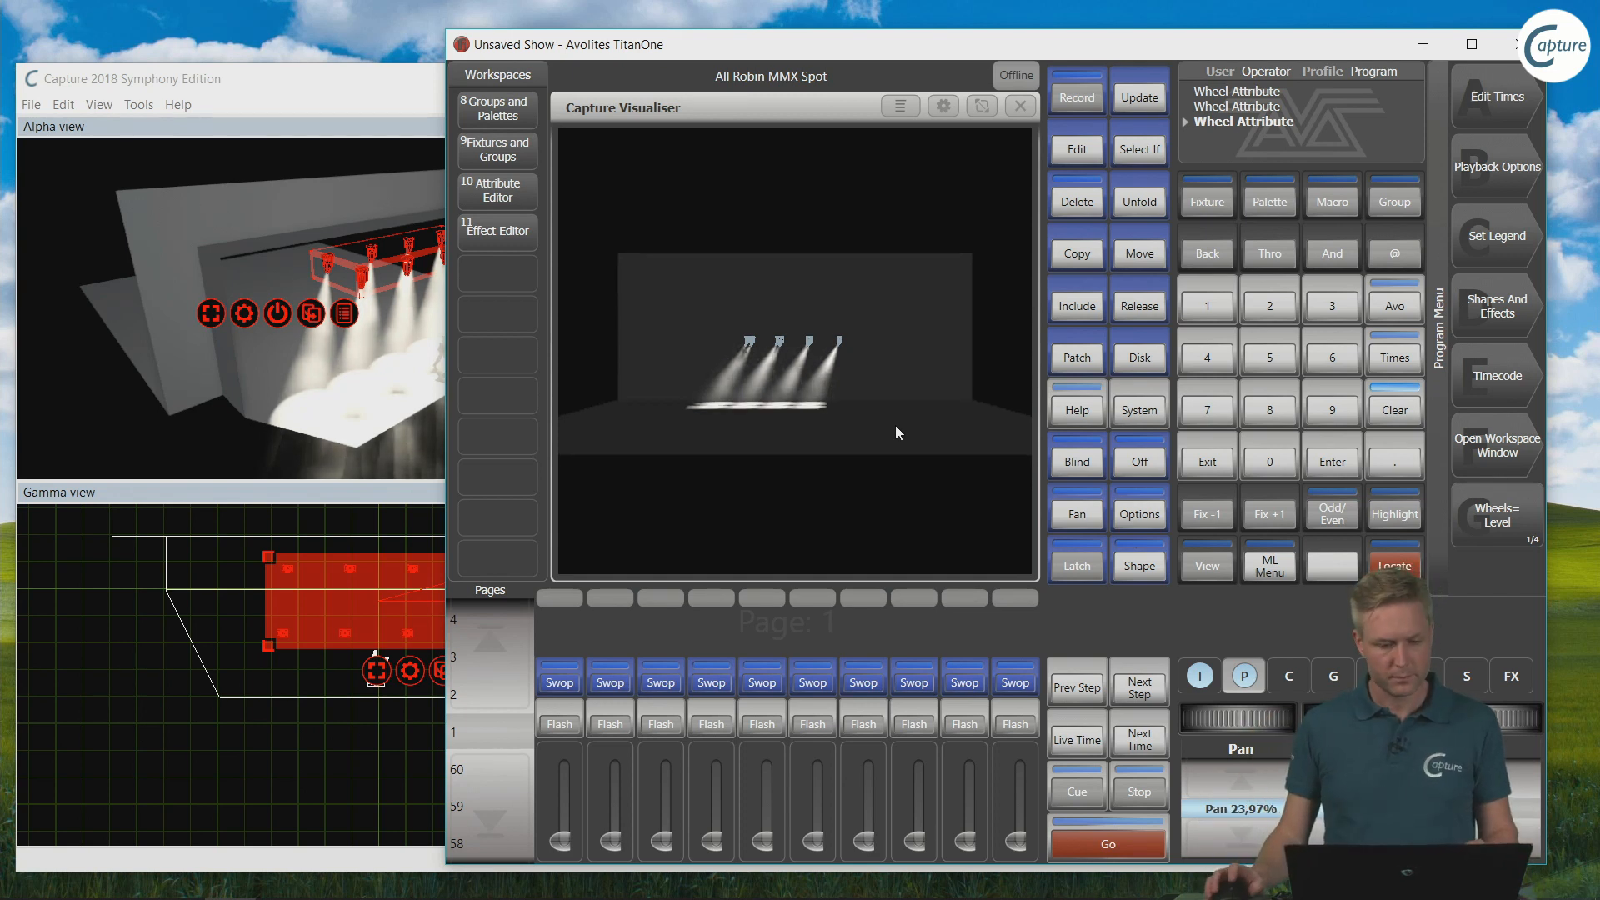
Step: Compare the Titan visualiser with Capture's Alpha view side by side, and close the visualiser
left_click_drag(721, 57, 836, 35)
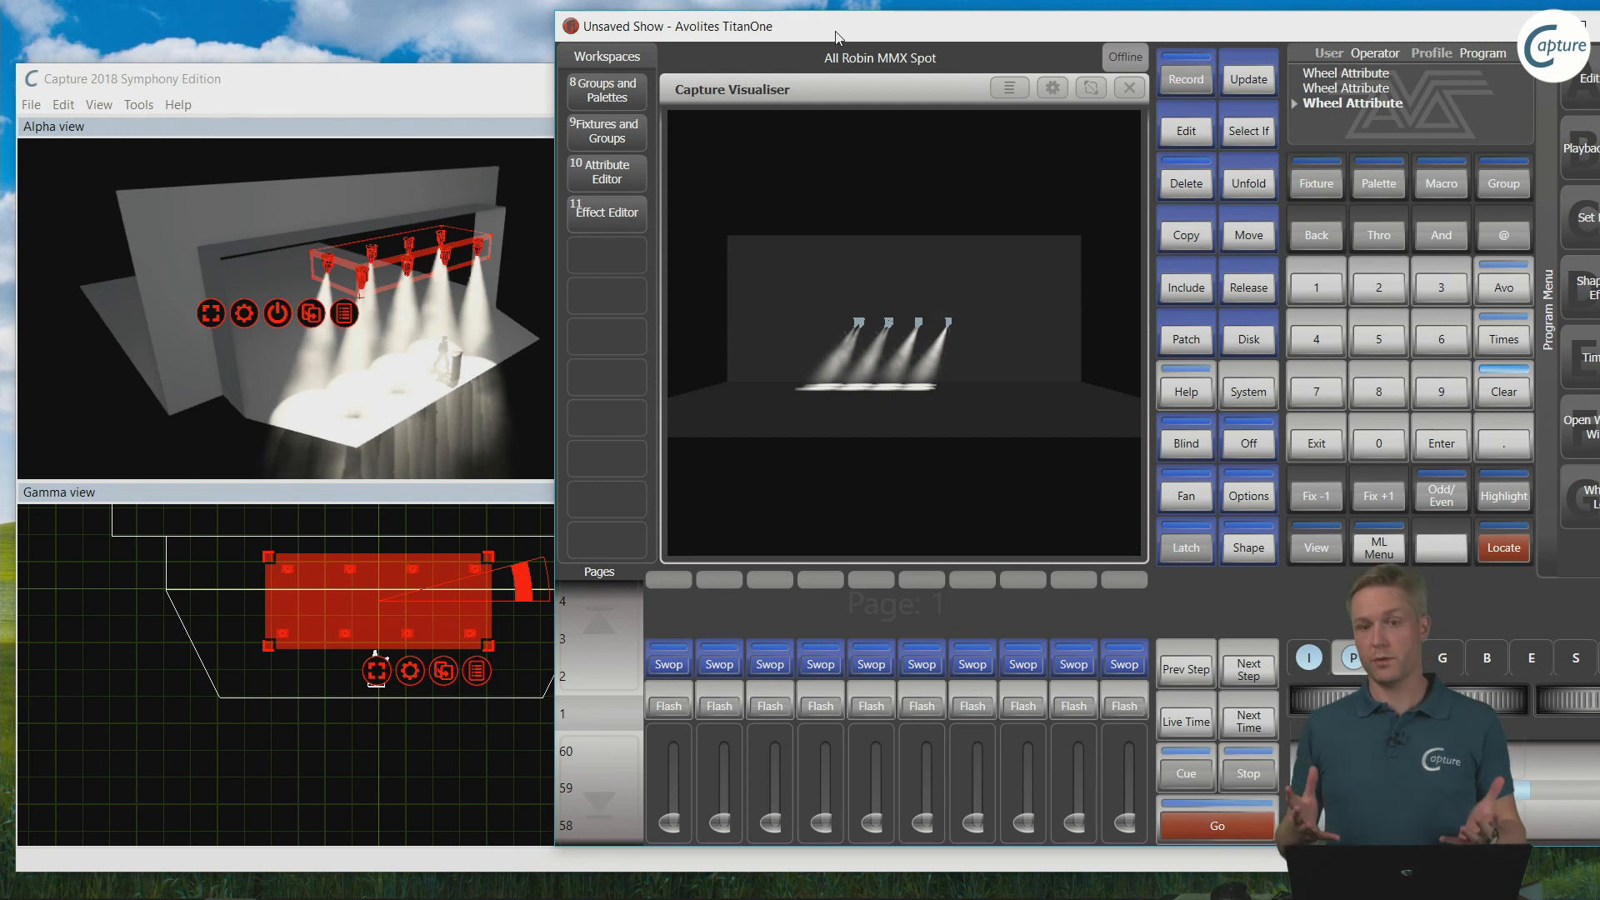
left_click_drag(837, 37, 785, 44)
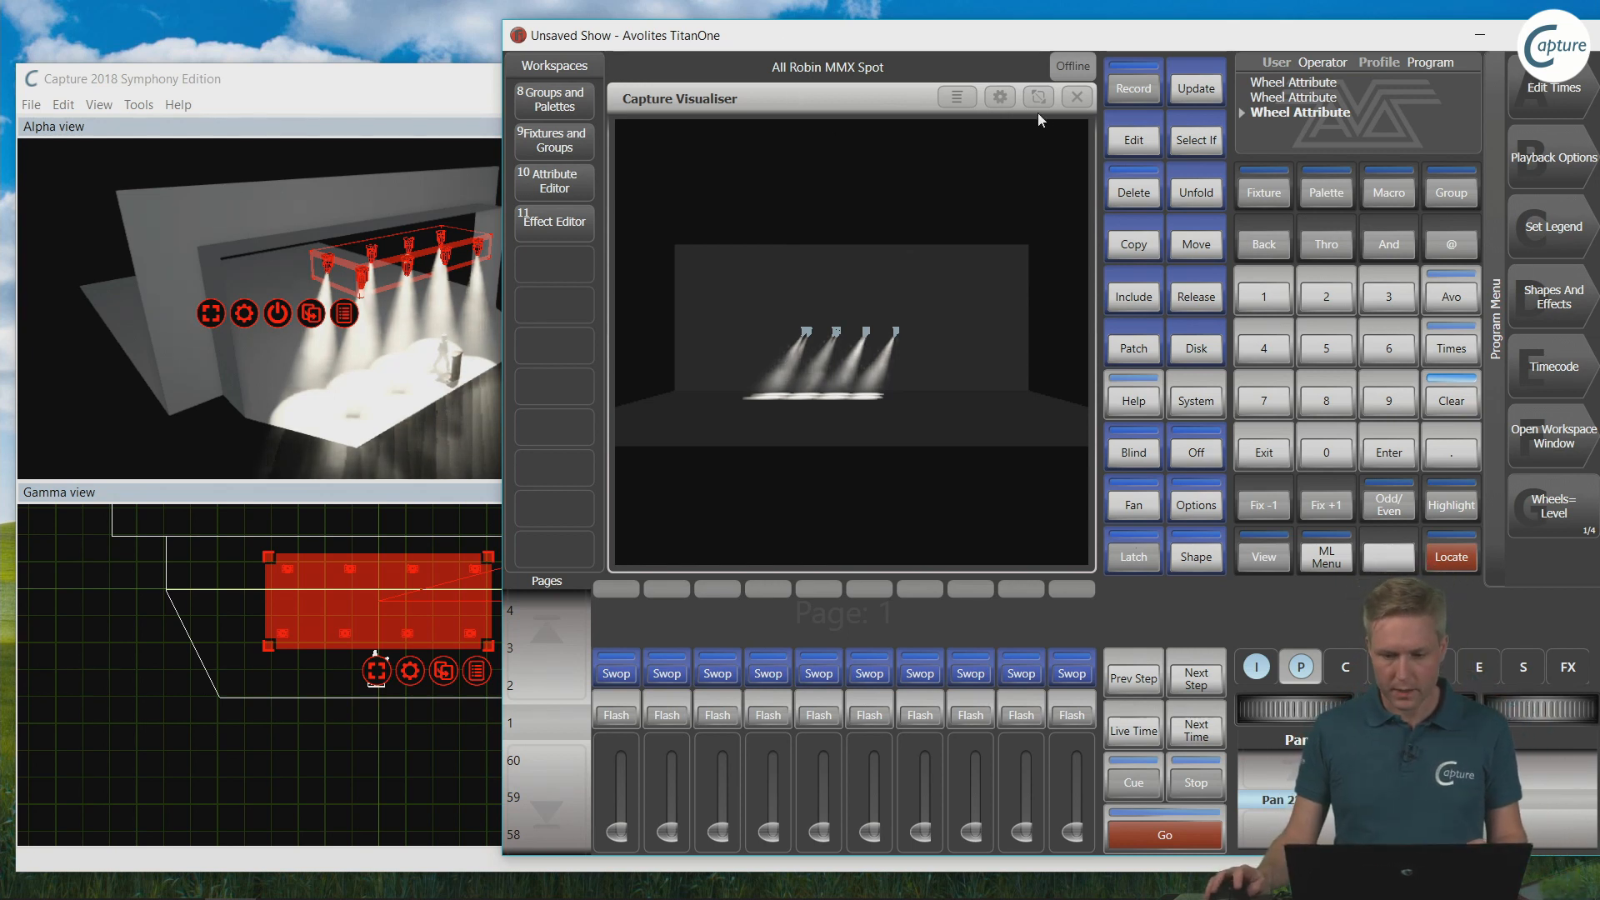
left_click(1077, 99)
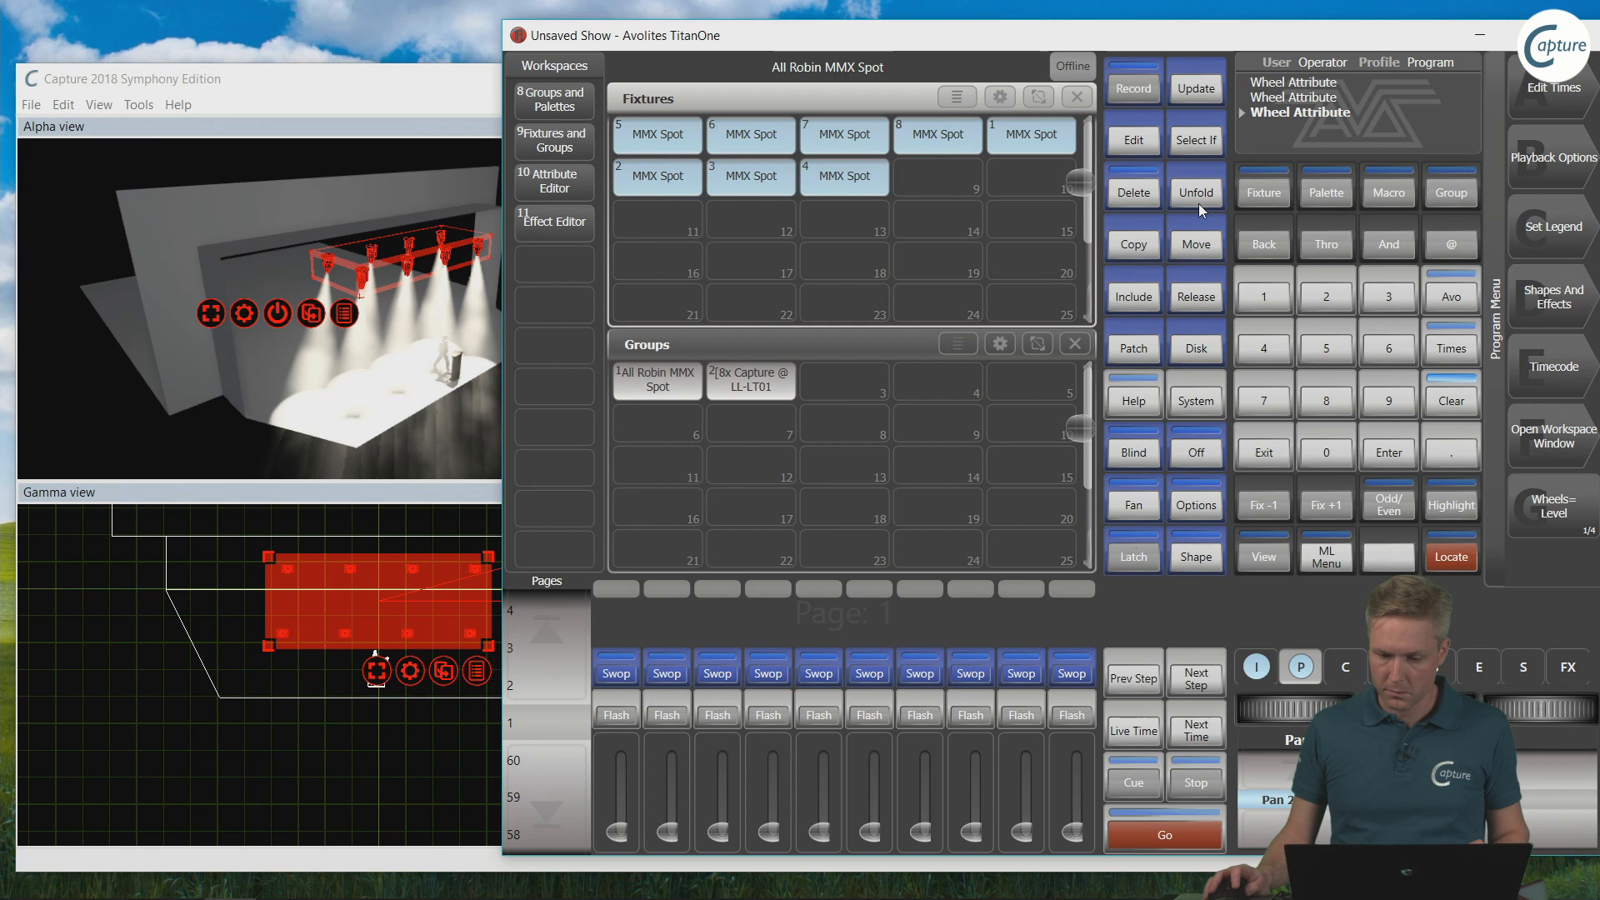
Step: Start patching a new fixture from the manufacturer library and check which fixtures AAdynTech offers
left_click(1149, 348)
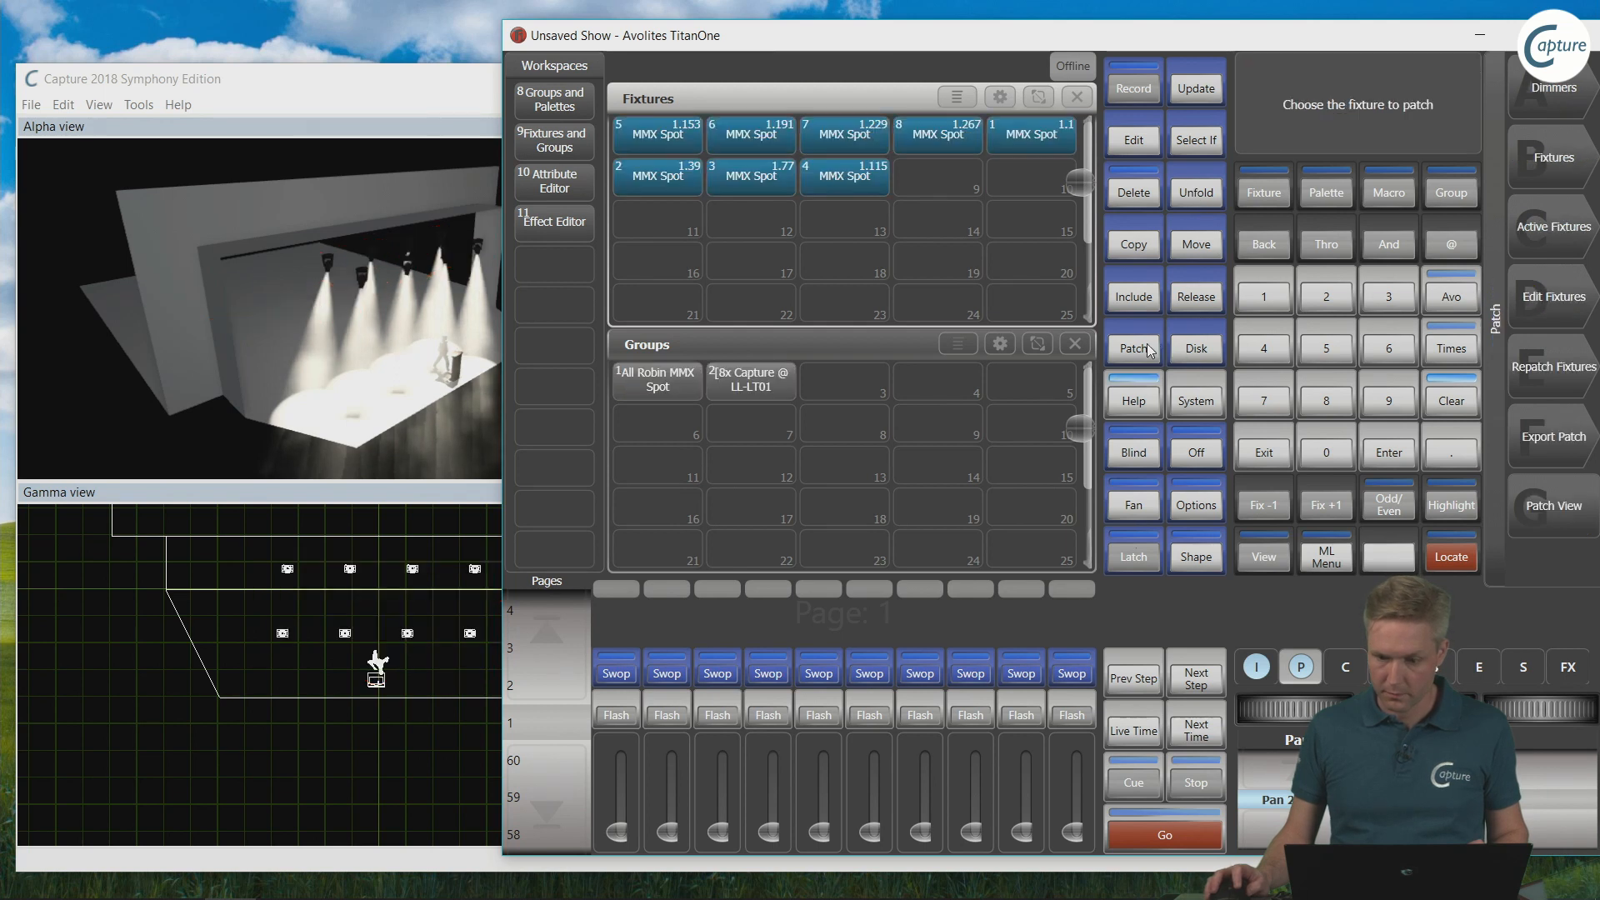
left_click(1523, 159)
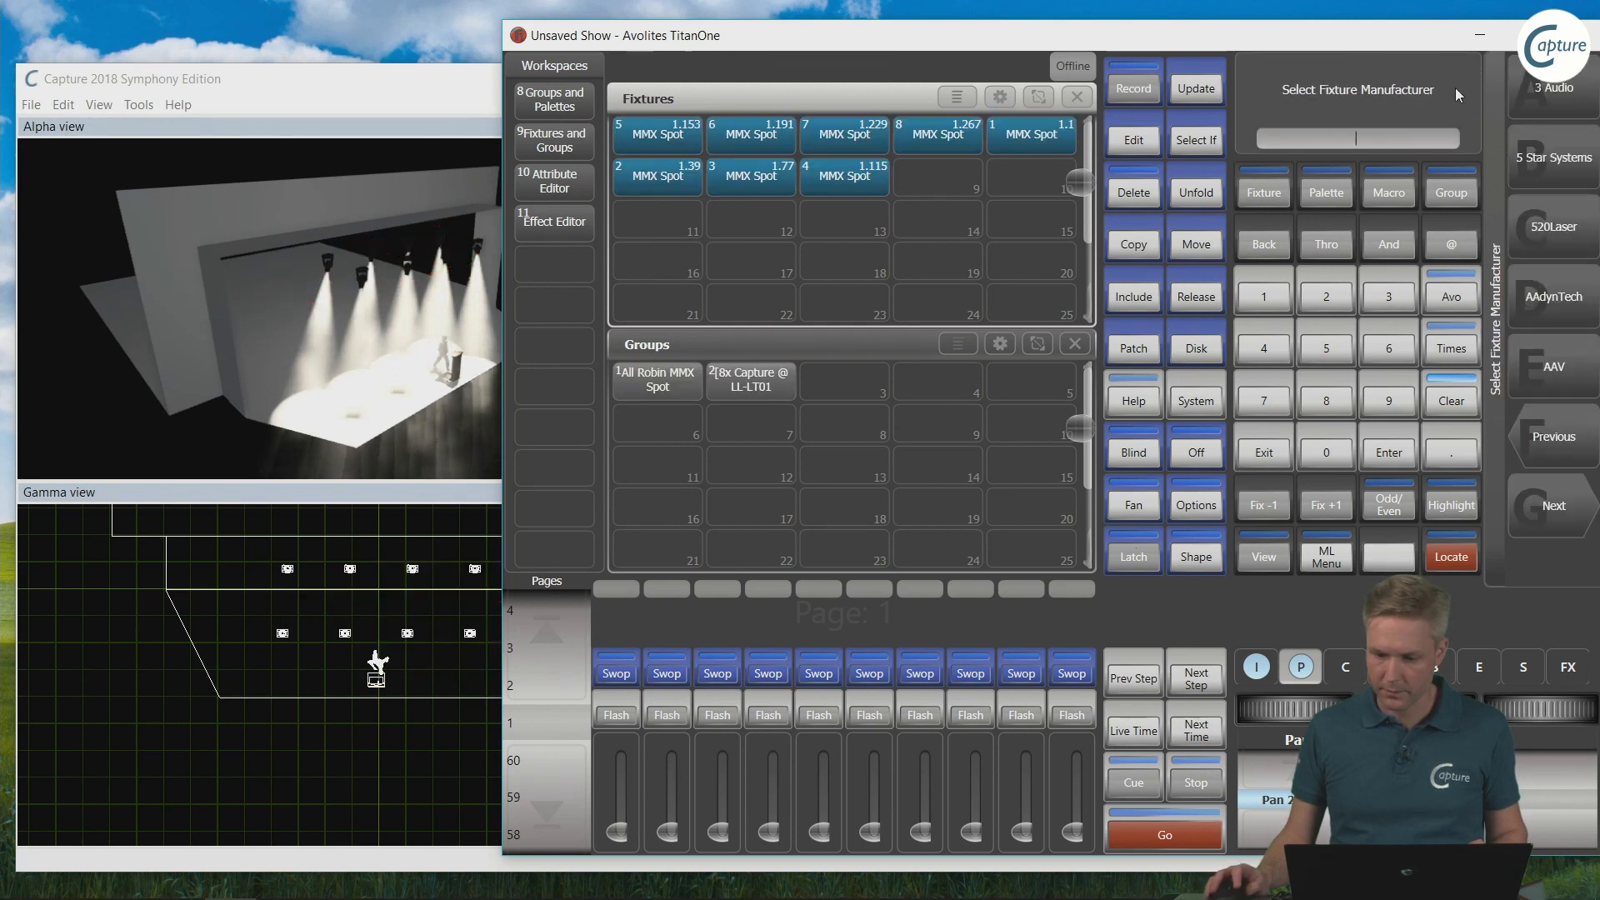
left_click_drag(1400, 41, 1368, 36)
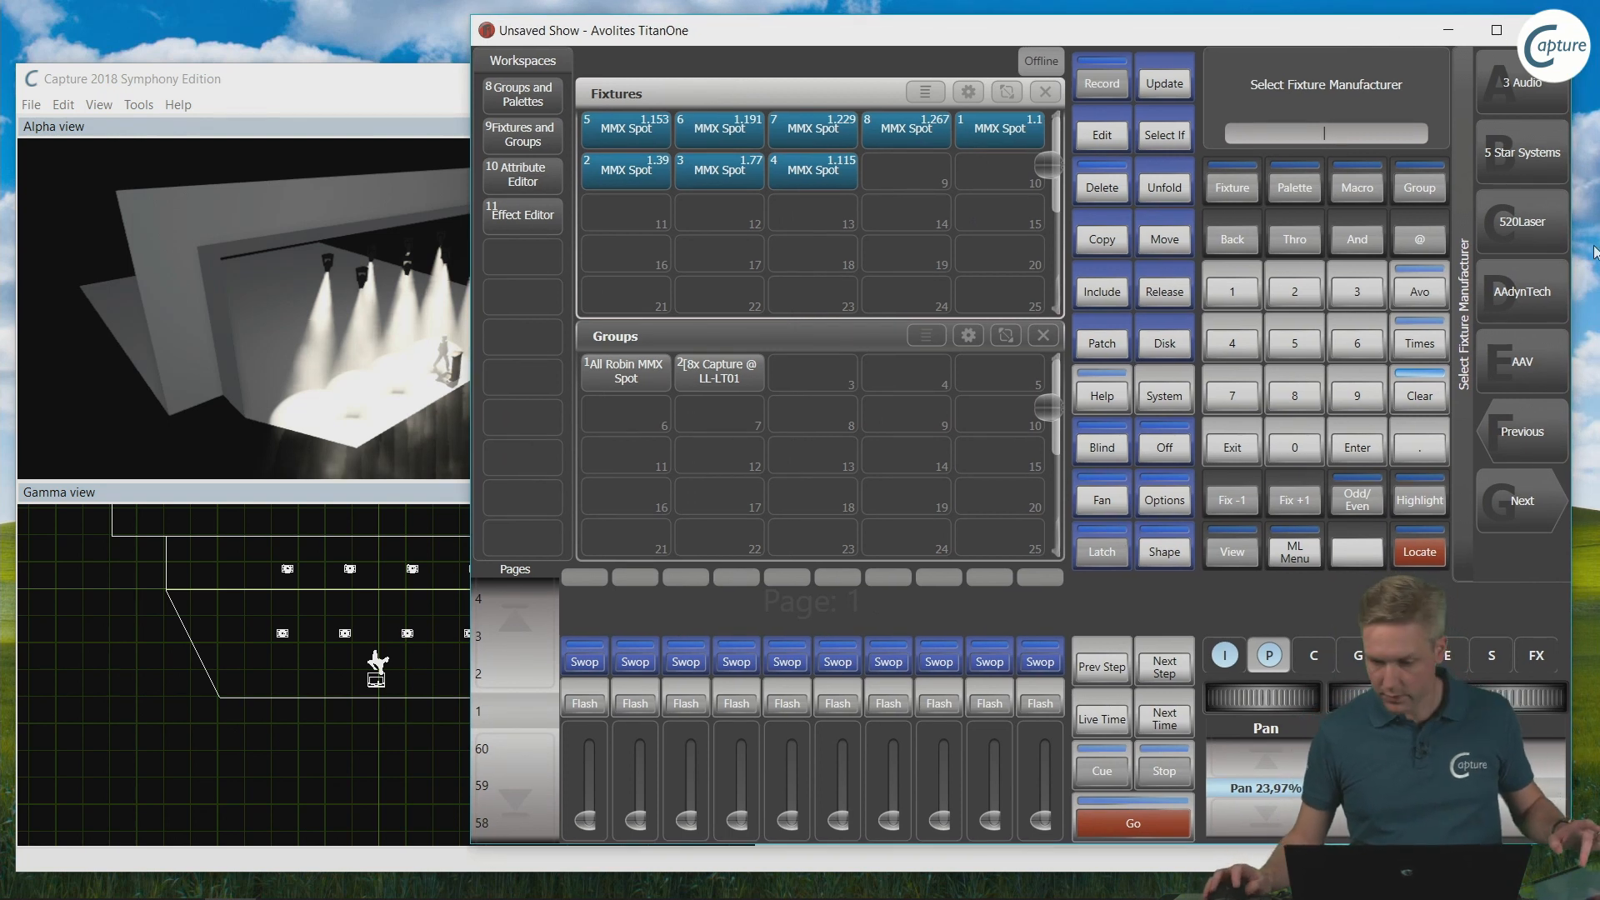
left_click(1505, 292)
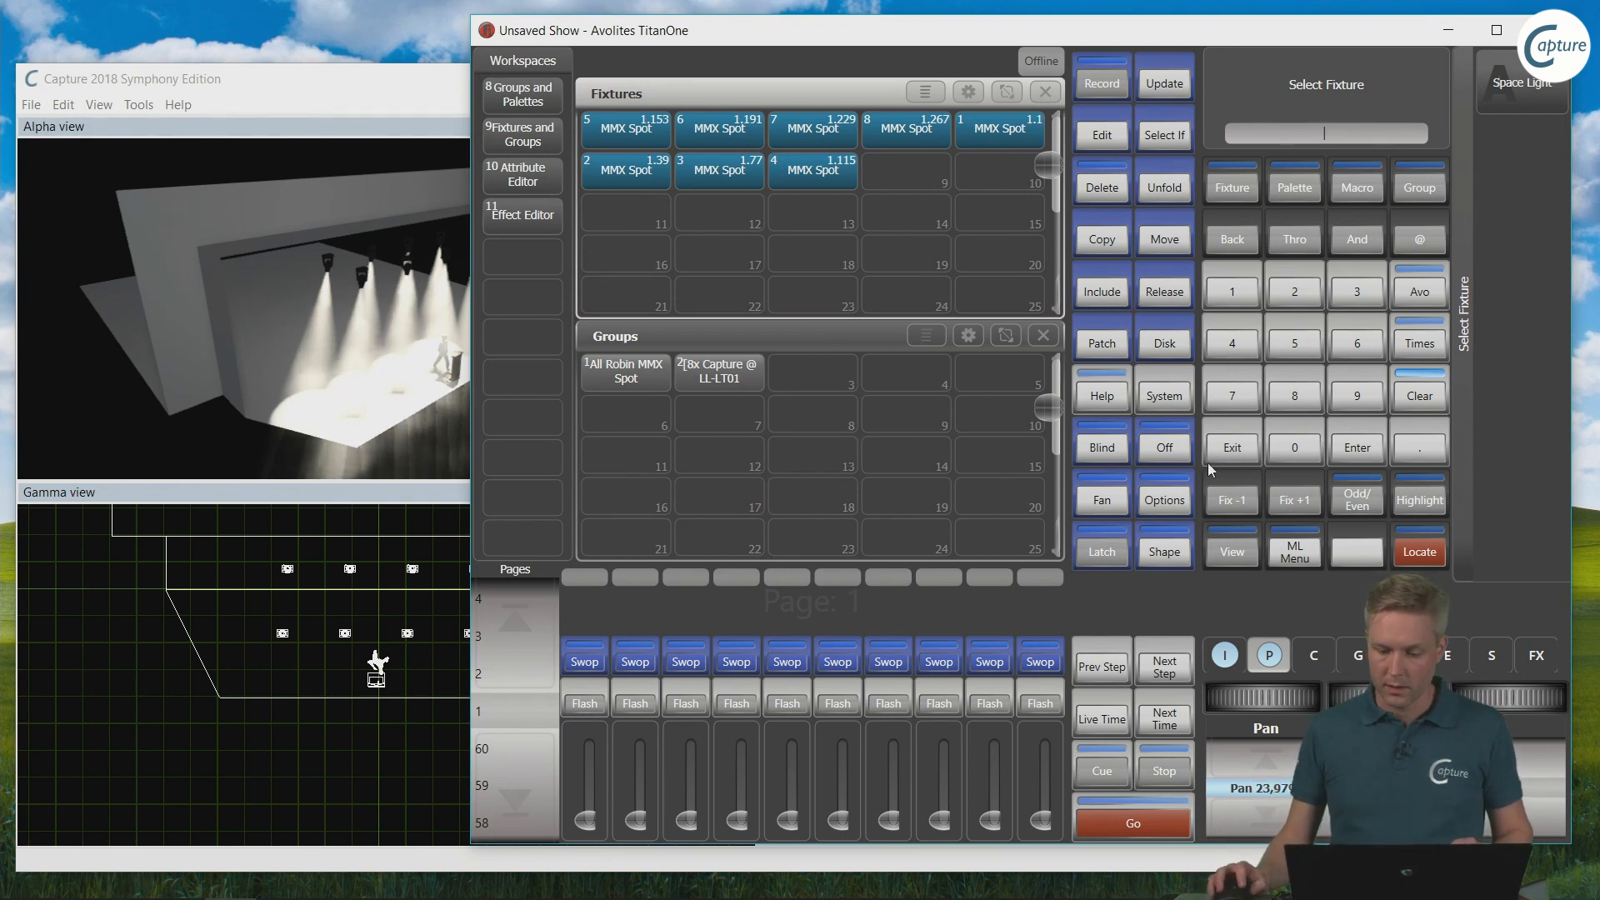
left_click(1233, 450)
Step: Search for the manufacturer Robe and the fixture "mmx", examine the Robin MMX Spot modes, and return to the manufacturer list
left_click(1318, 132)
type("robe")
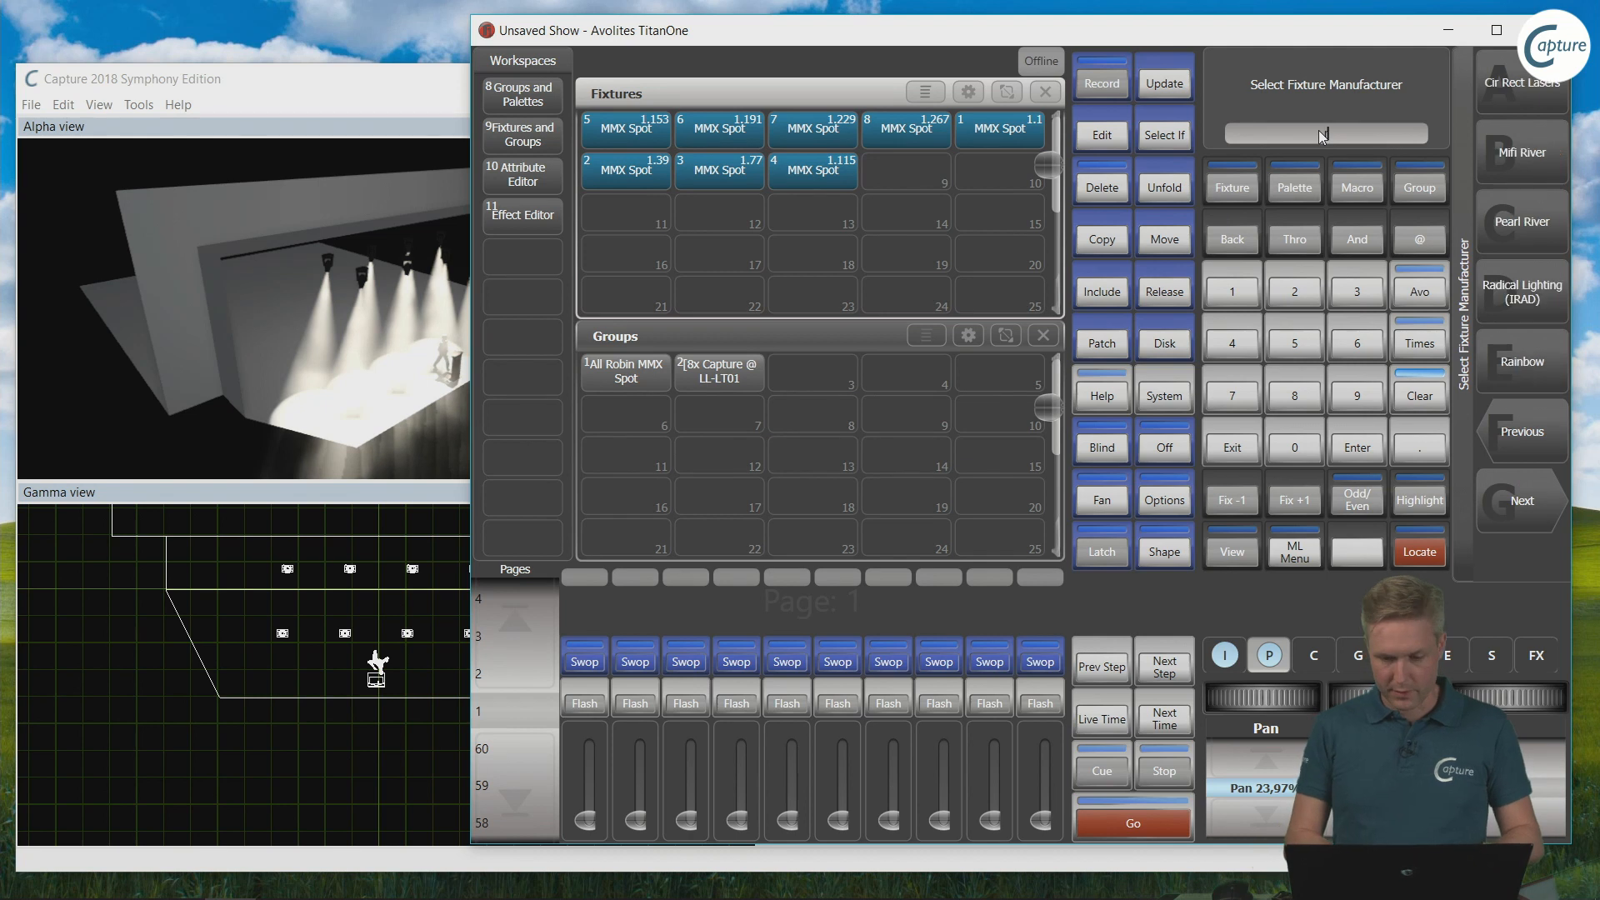
key("Return")
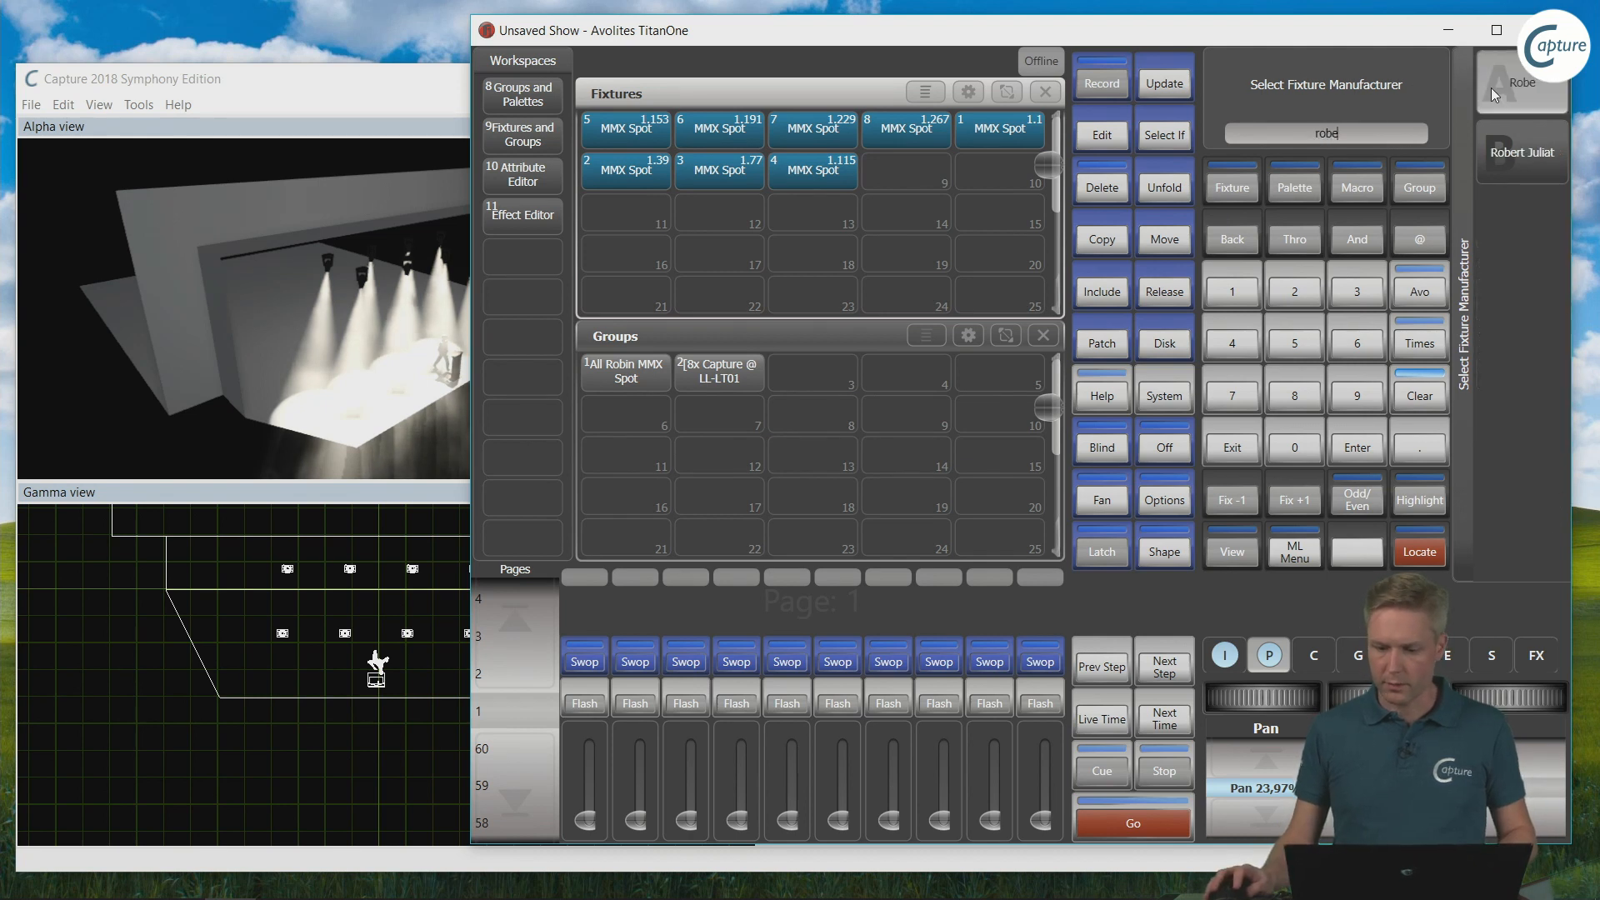
type("mmx")
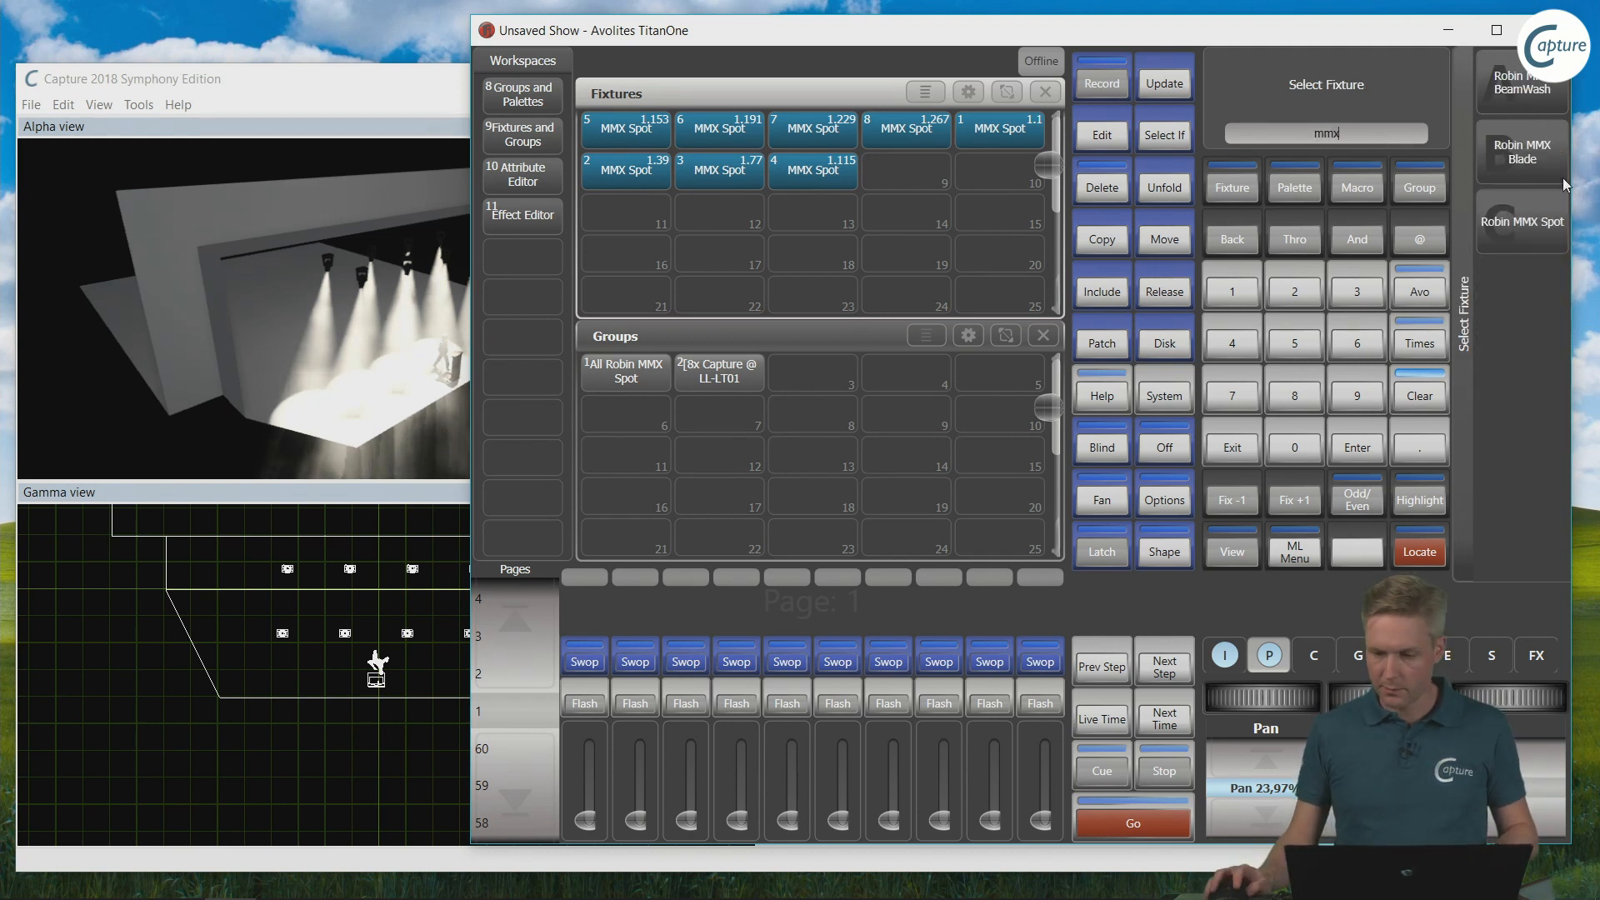
left_click(1505, 220)
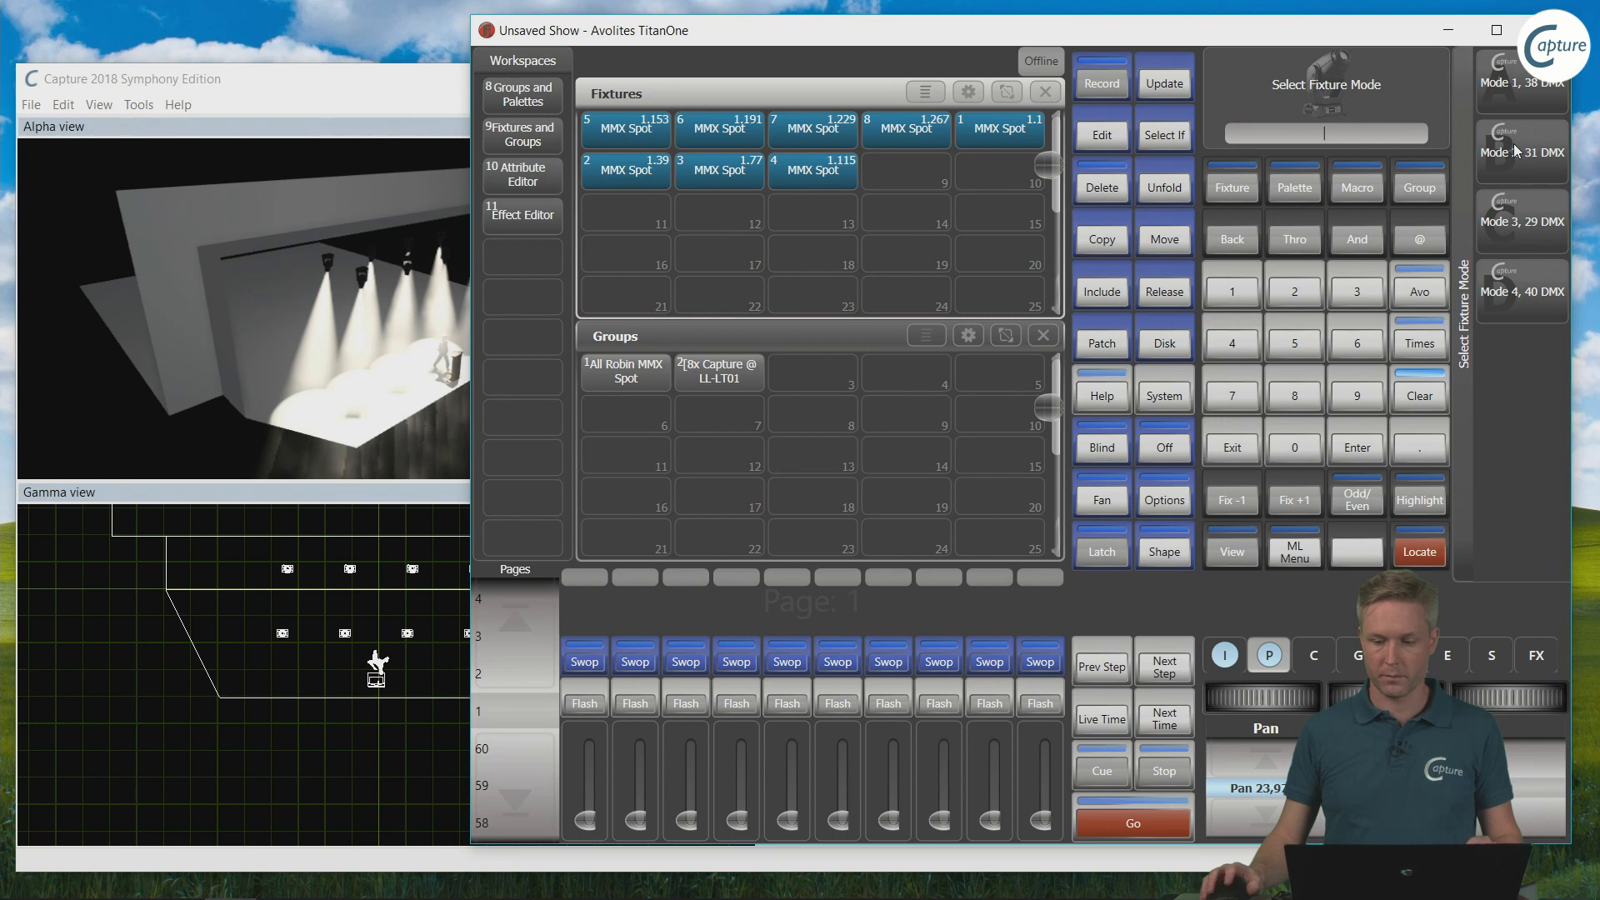
left_click(1233, 448)
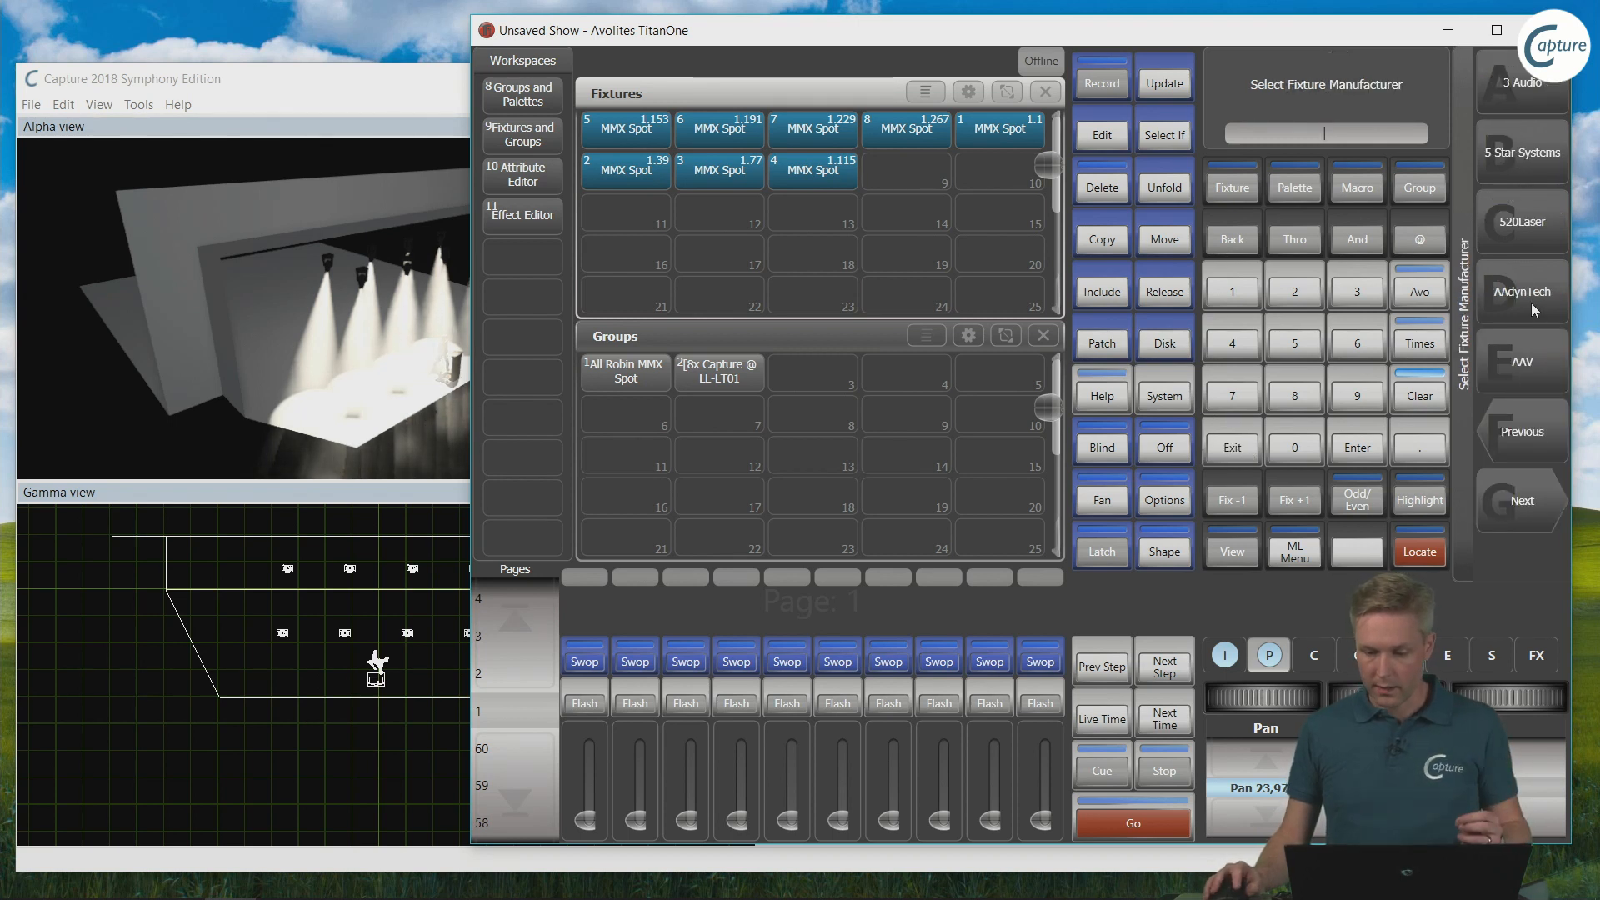
Step: Patch one AAdynTech Space Light in 1 DMX mode at line 1, address 305, on fixture handle 9
left_click(1530, 302)
left_click(1512, 93)
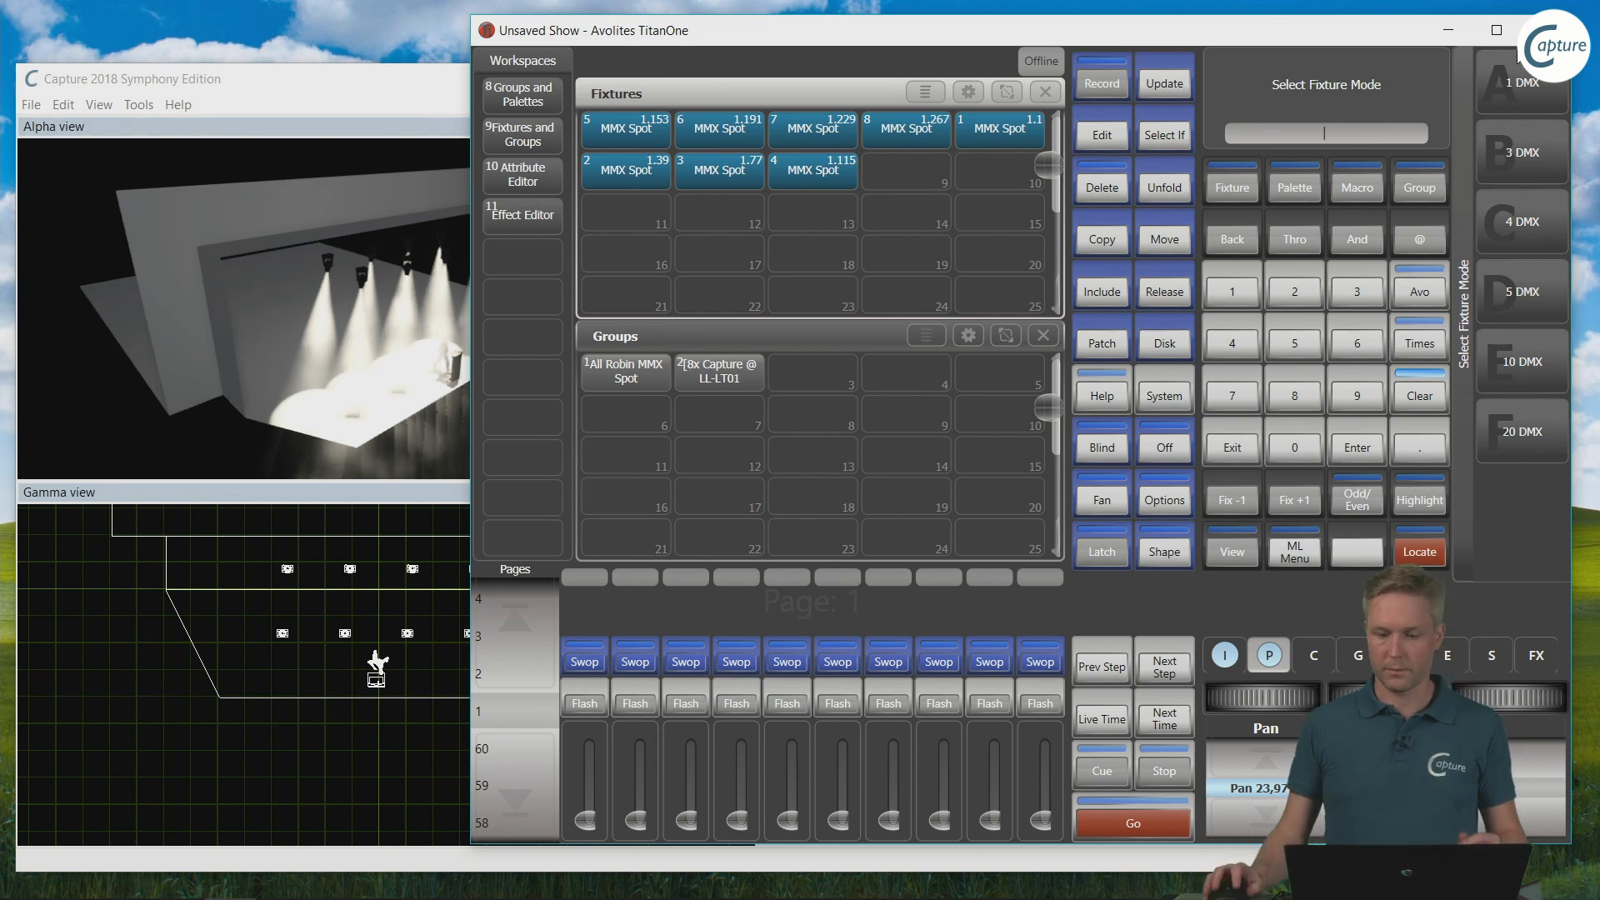
left_click(1522, 83)
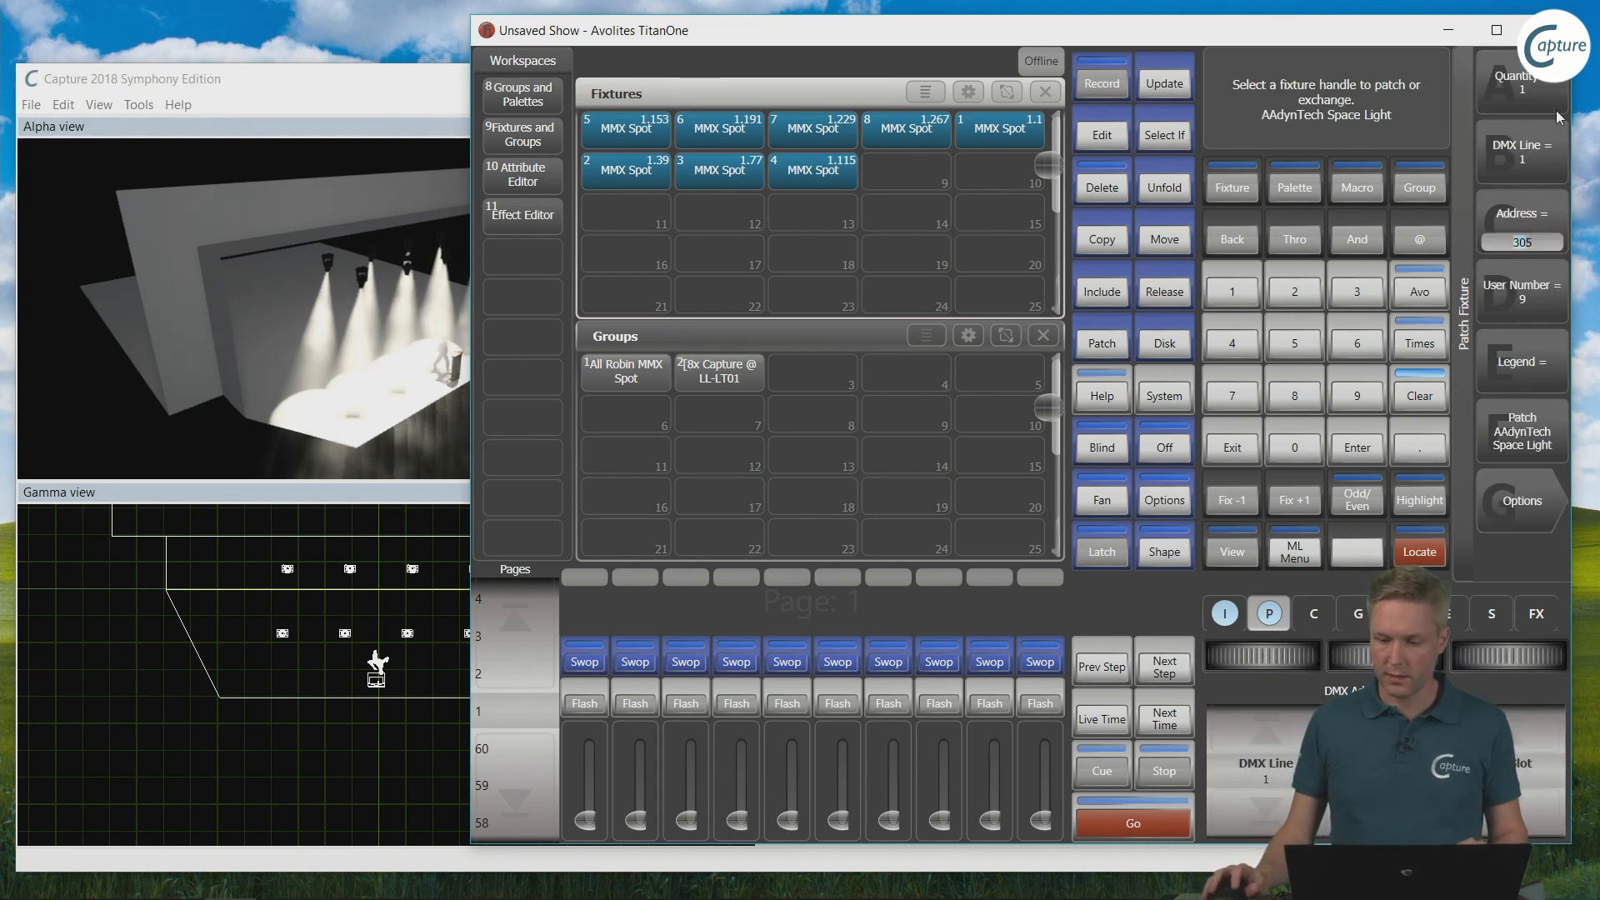
left_click(893, 171)
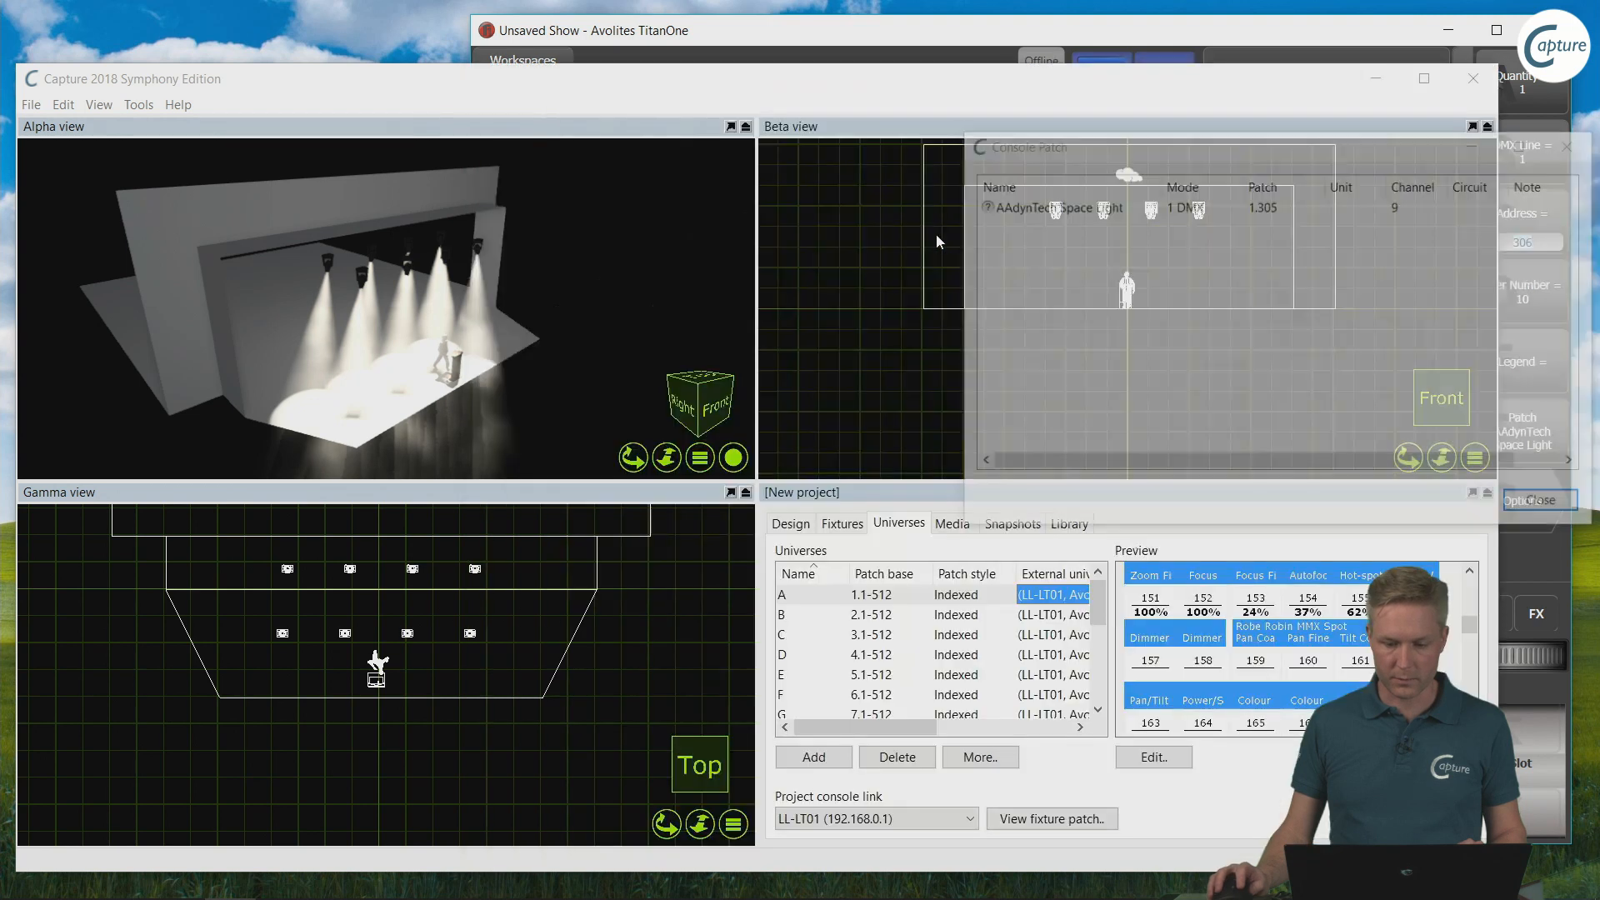
Step: In Capture's Console Patch, identify the AAdynTech Space Light as ECO Space and place it in the Gamma view beside the front fixture row
left_click_drag(1182, 152, 1077, 171)
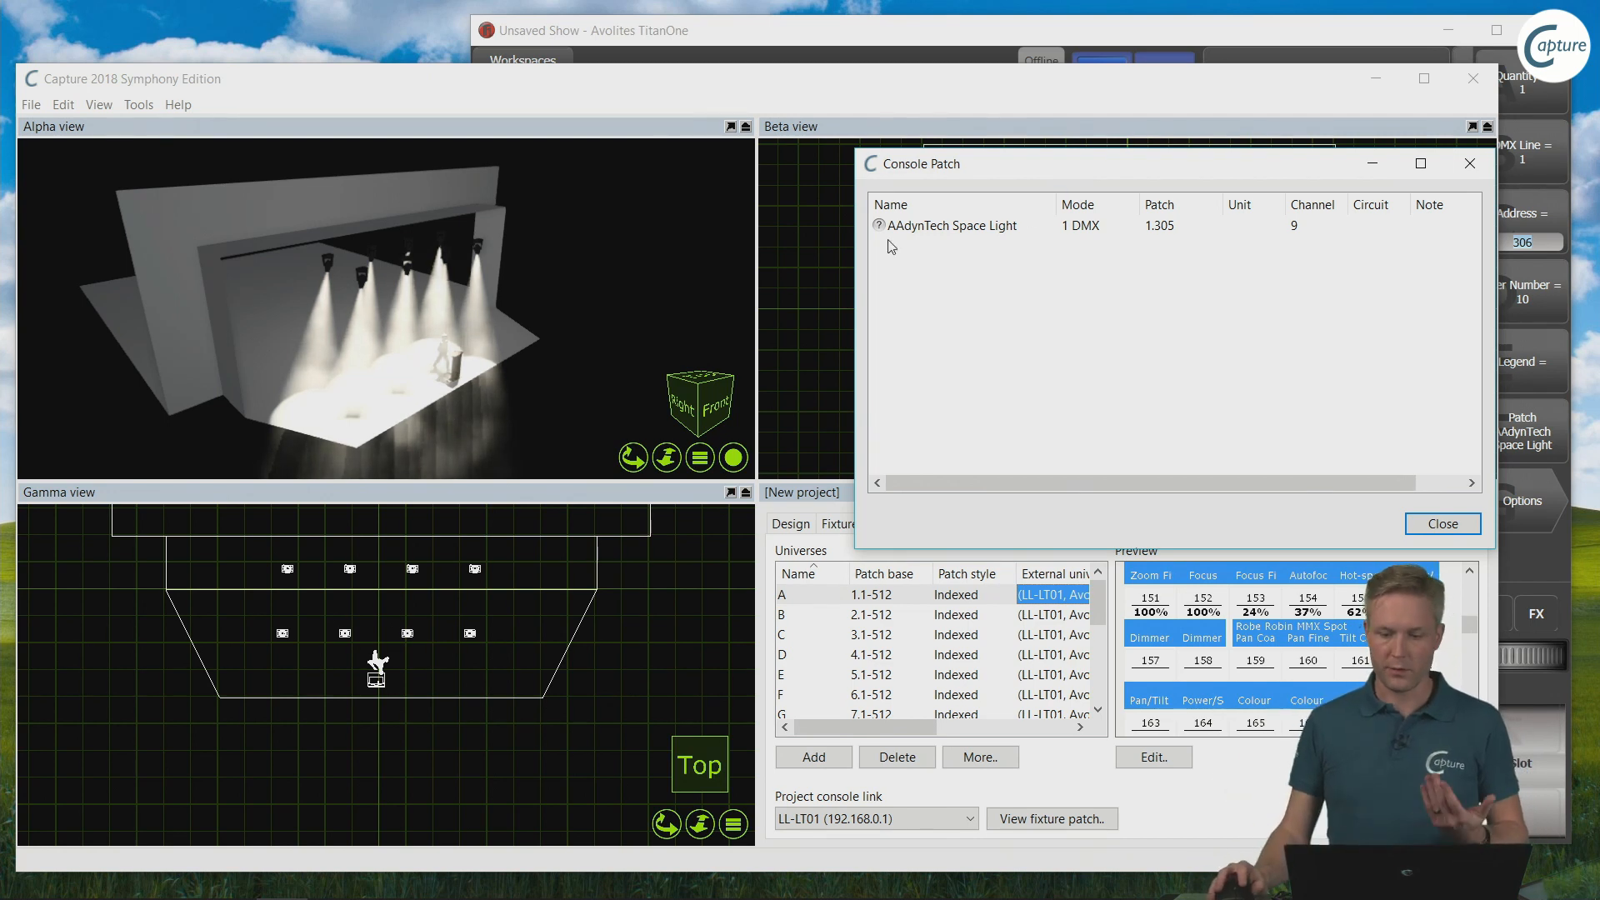
left_click(925, 227)
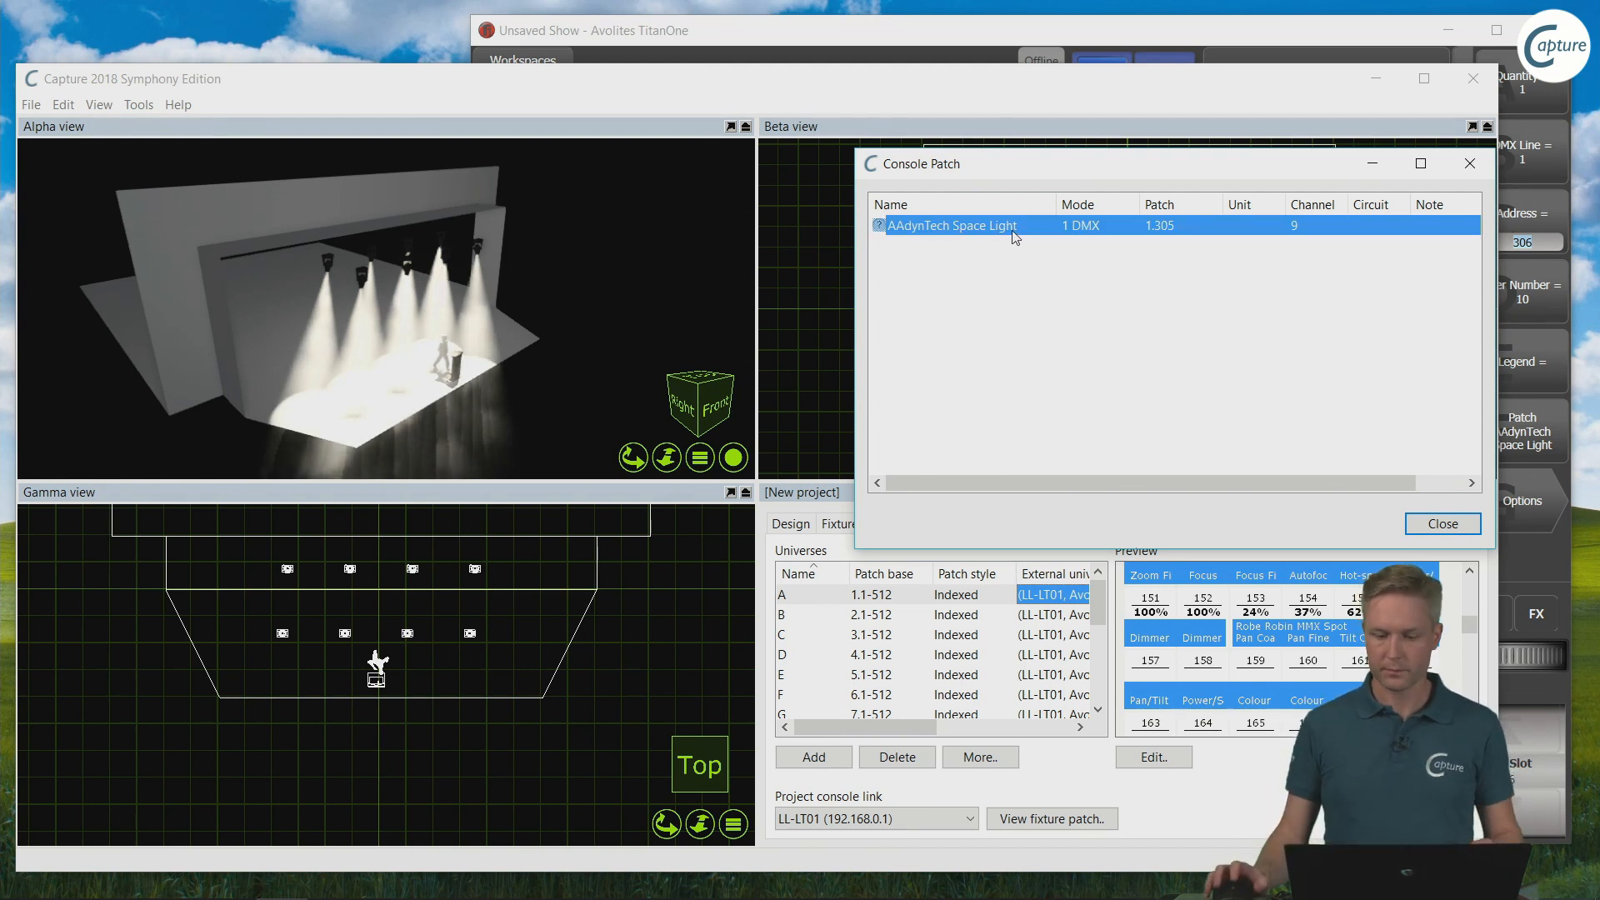
right_click(987, 222)
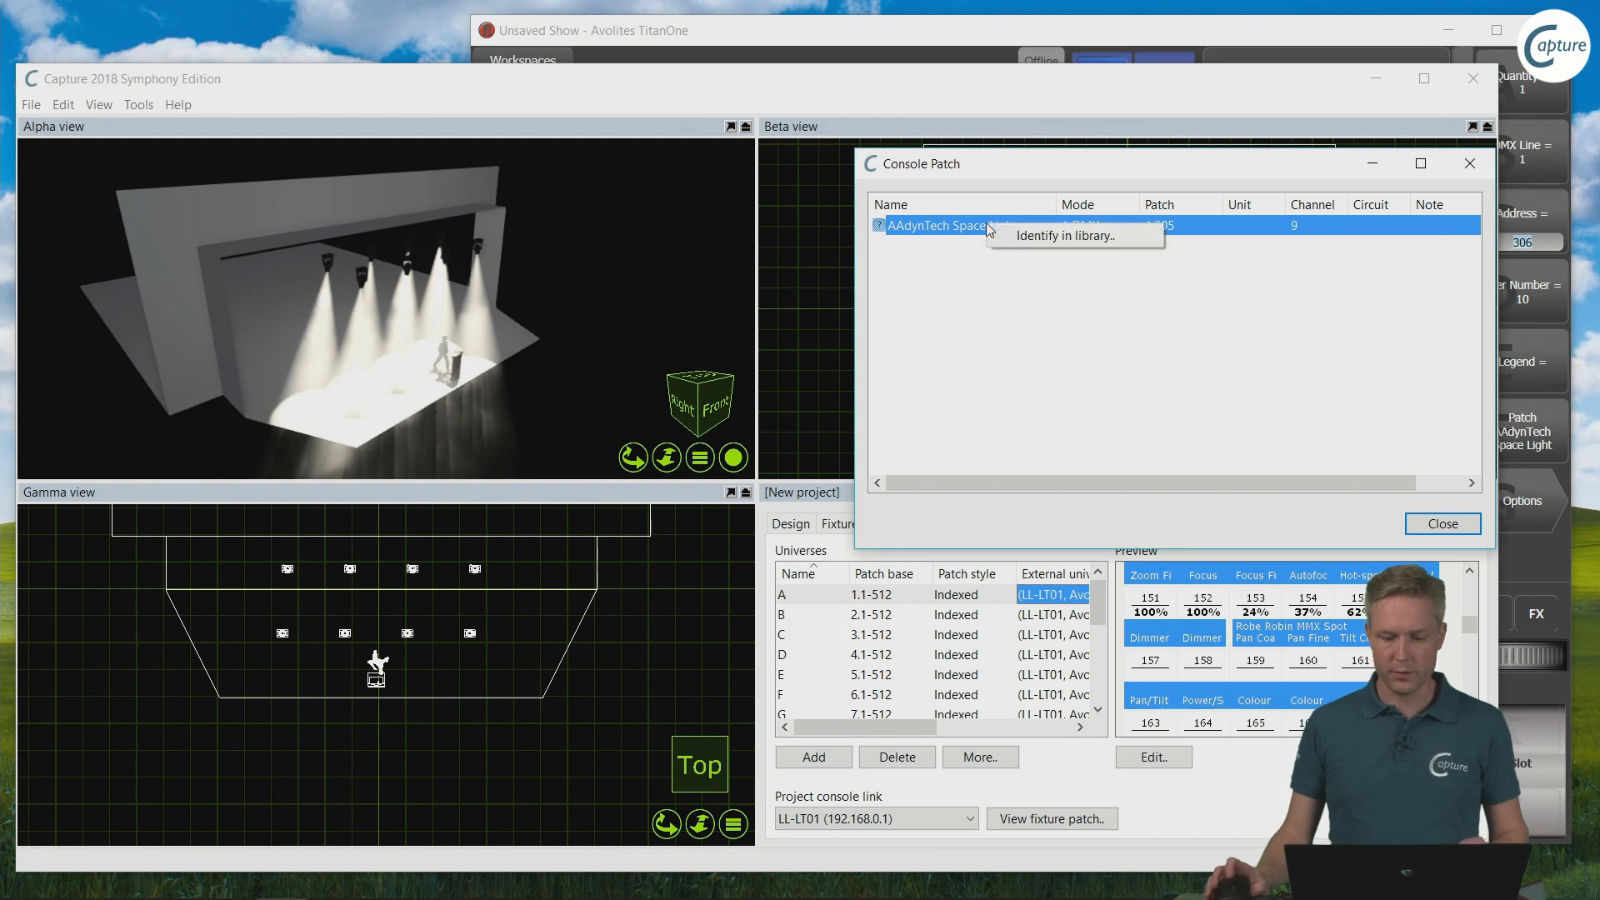
left_click(1136, 235)
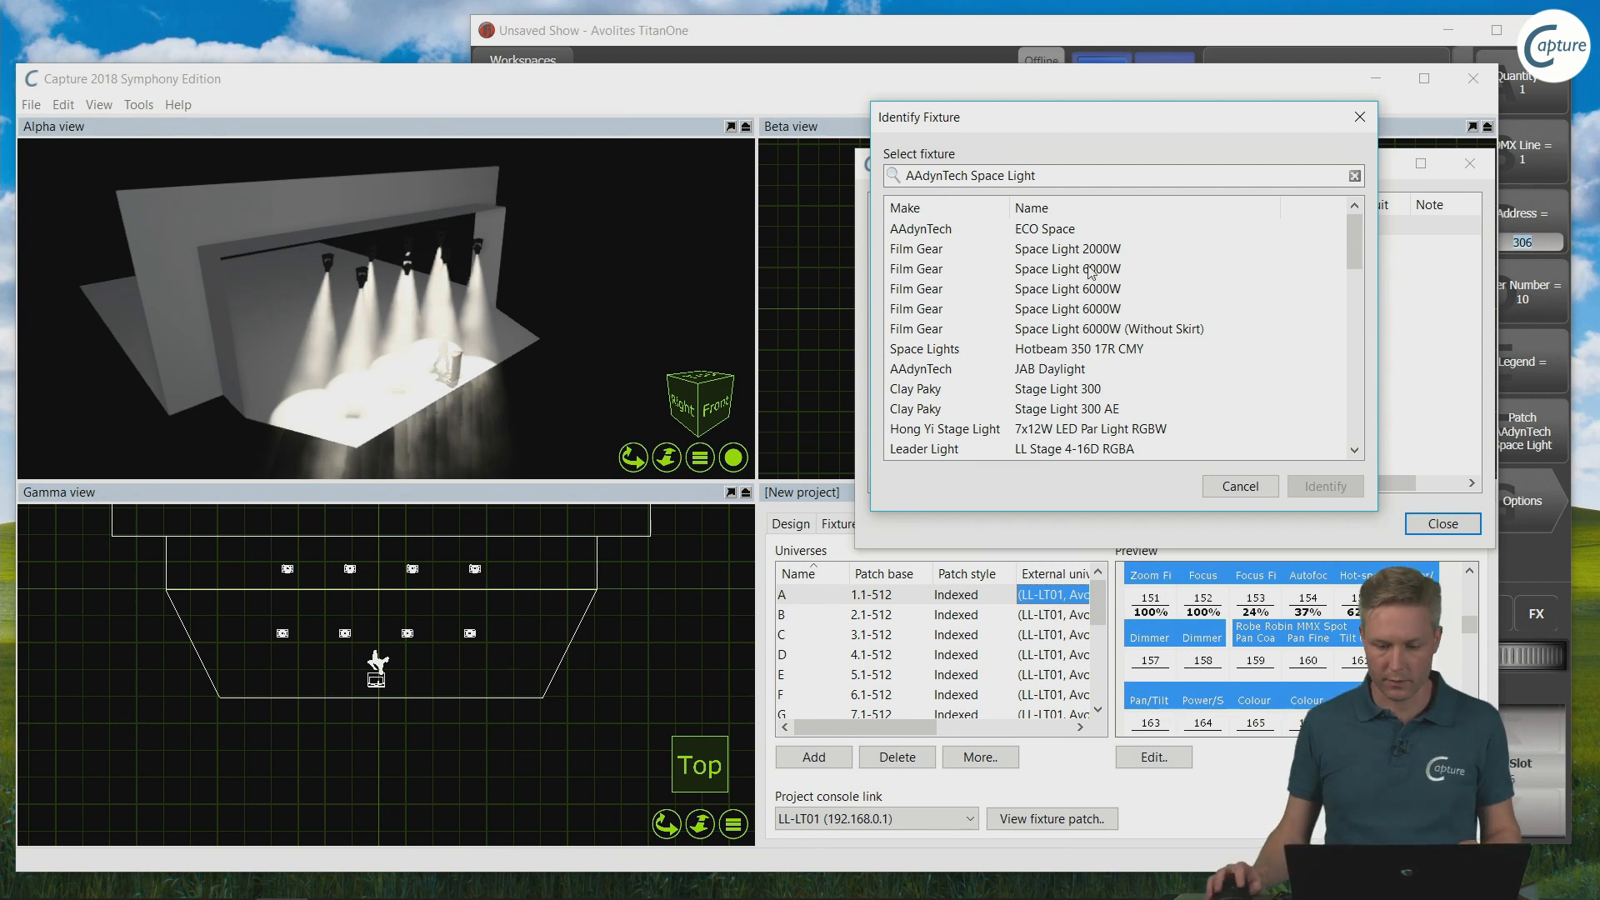
left_click(1083, 230)
left_click(1325, 487)
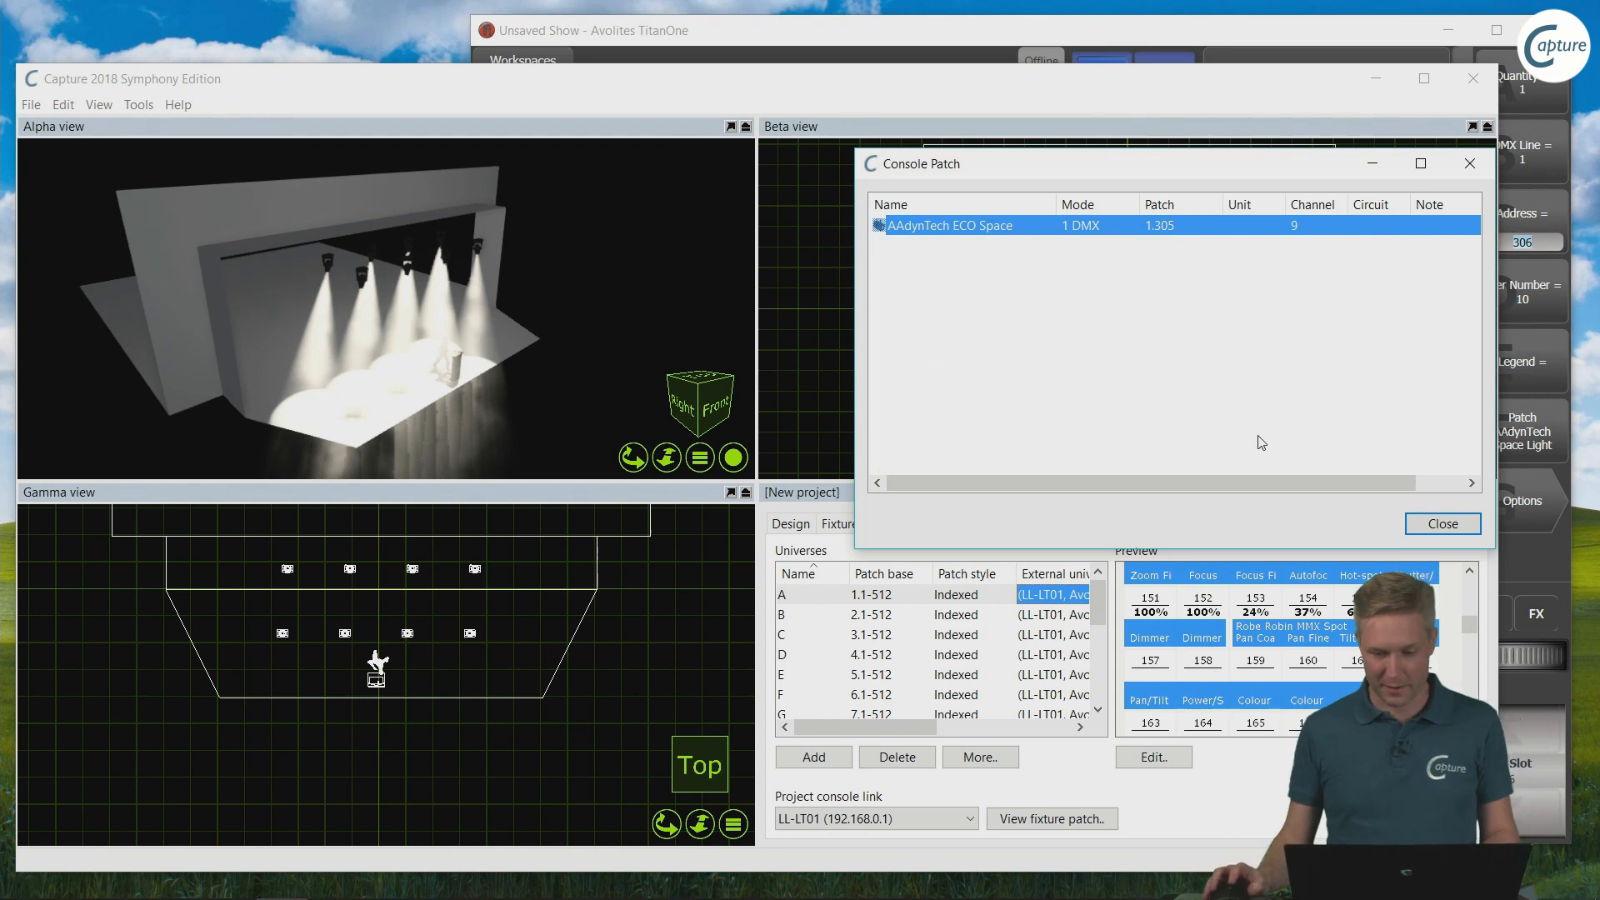
left_click(518, 635)
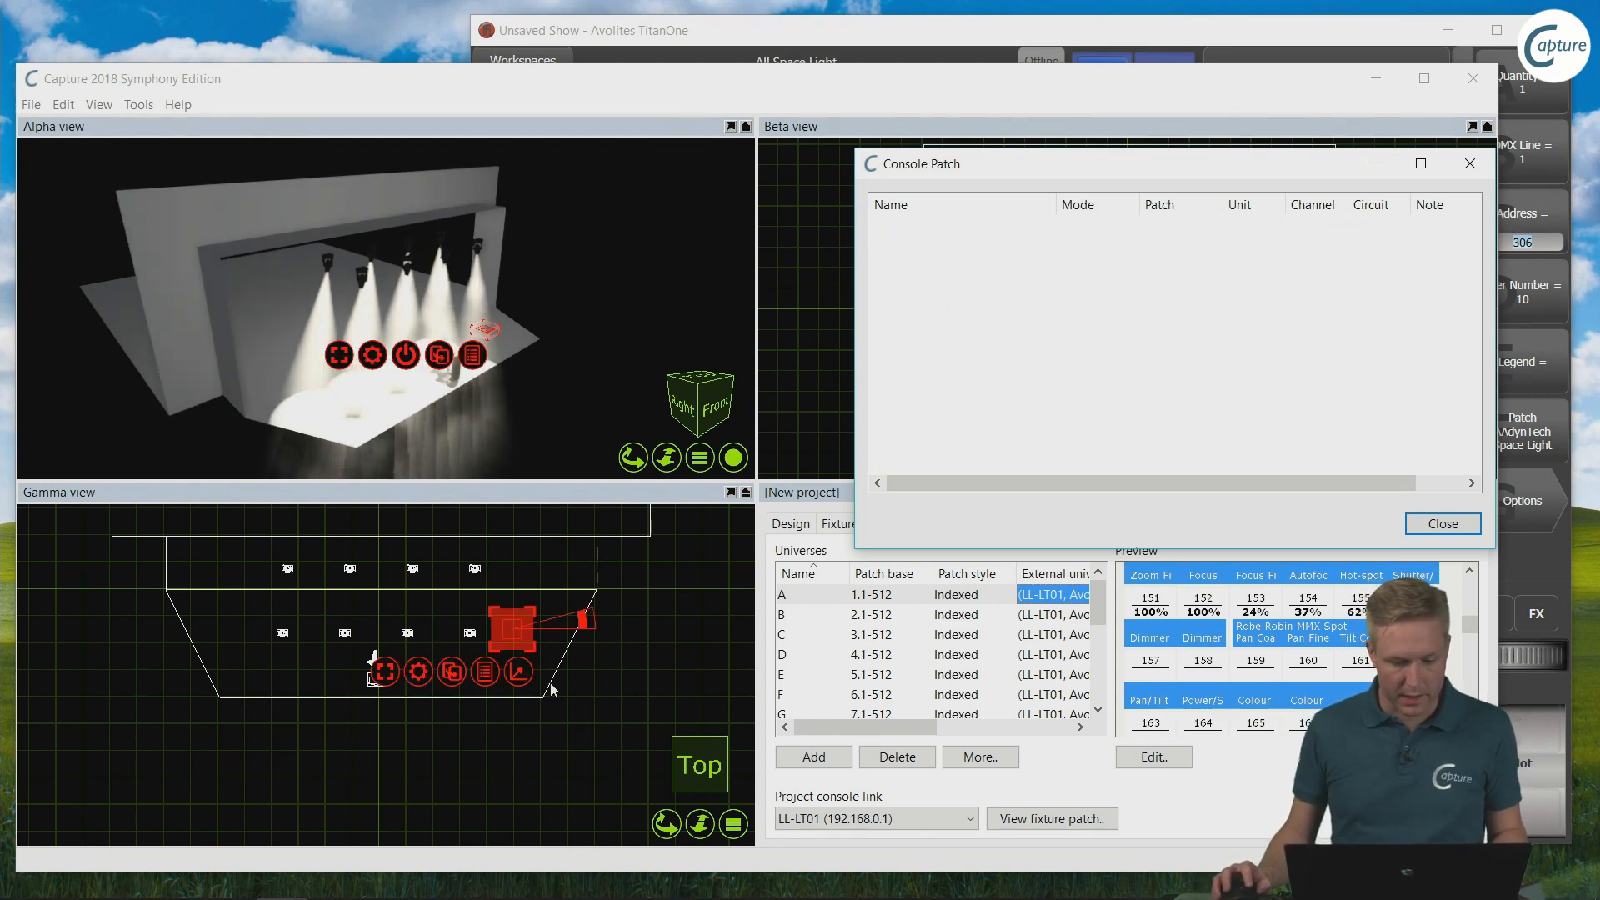
Step: Close the Console Patch, list the project fixtures, and raise the ECO Space to the height of the hung spots in the Beta view
left_click(1443, 523)
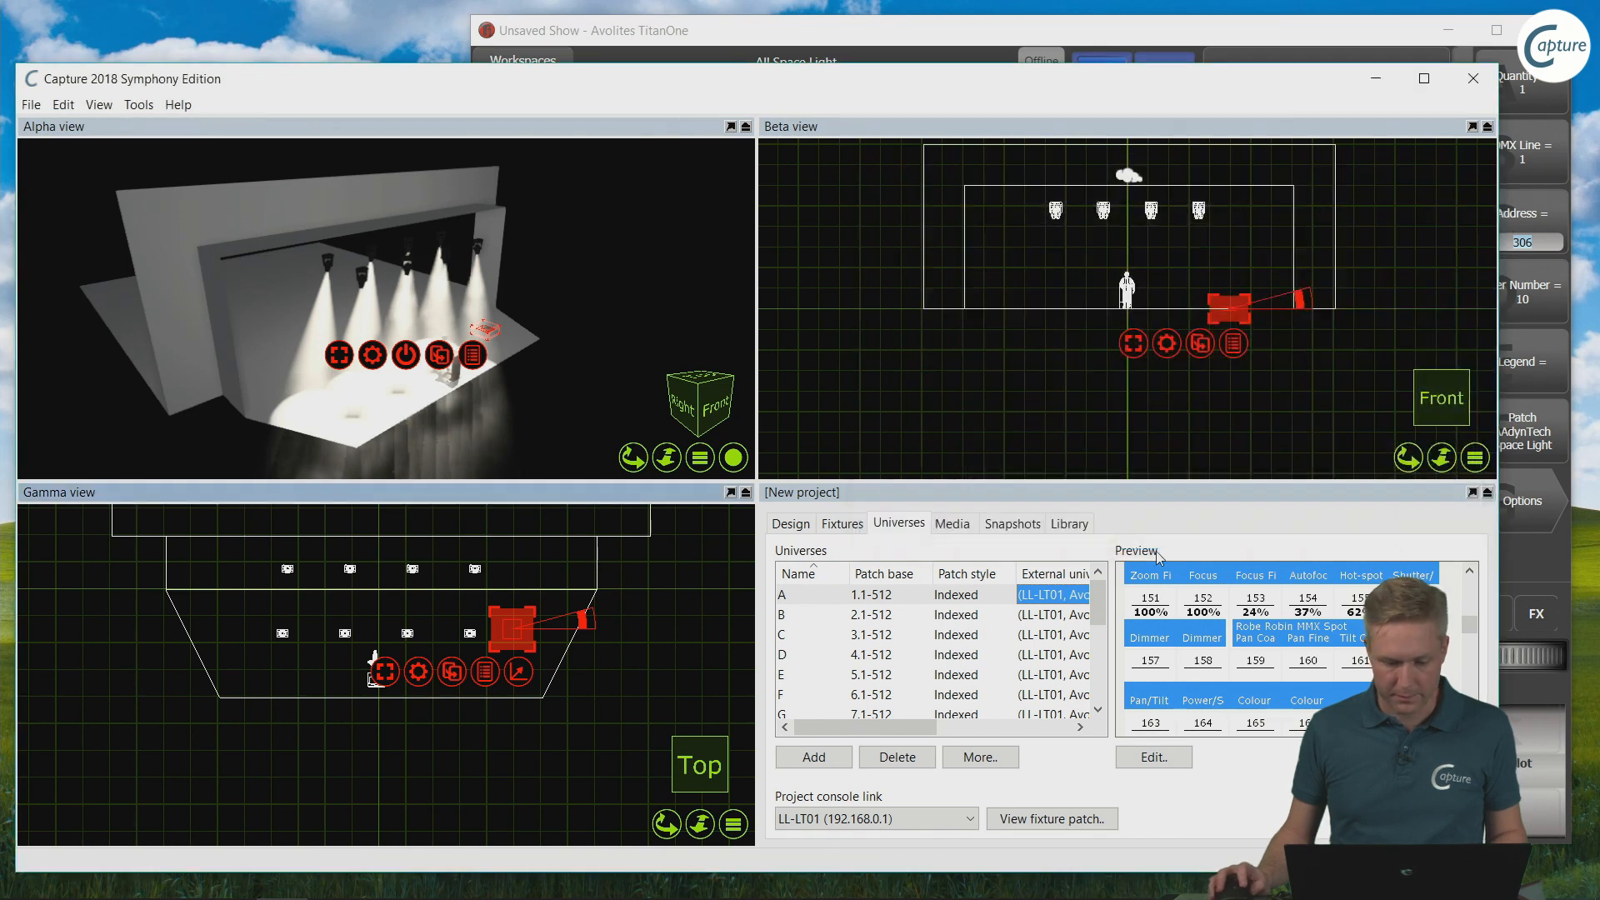
left_click(844, 523)
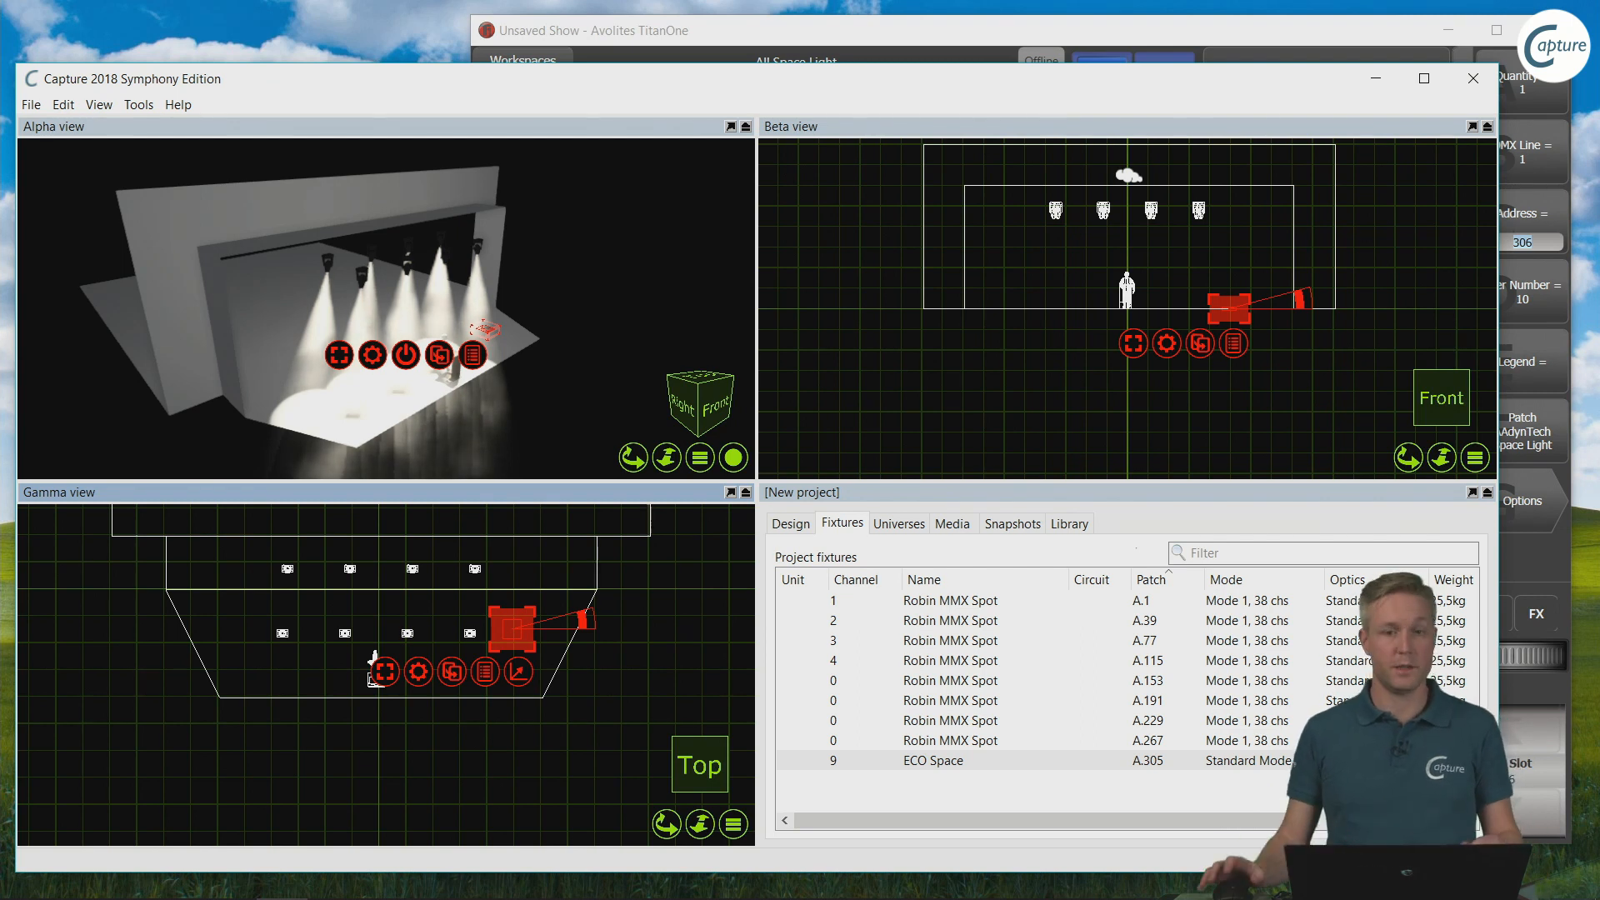
left_click_drag(1213, 307, 1162, 203)
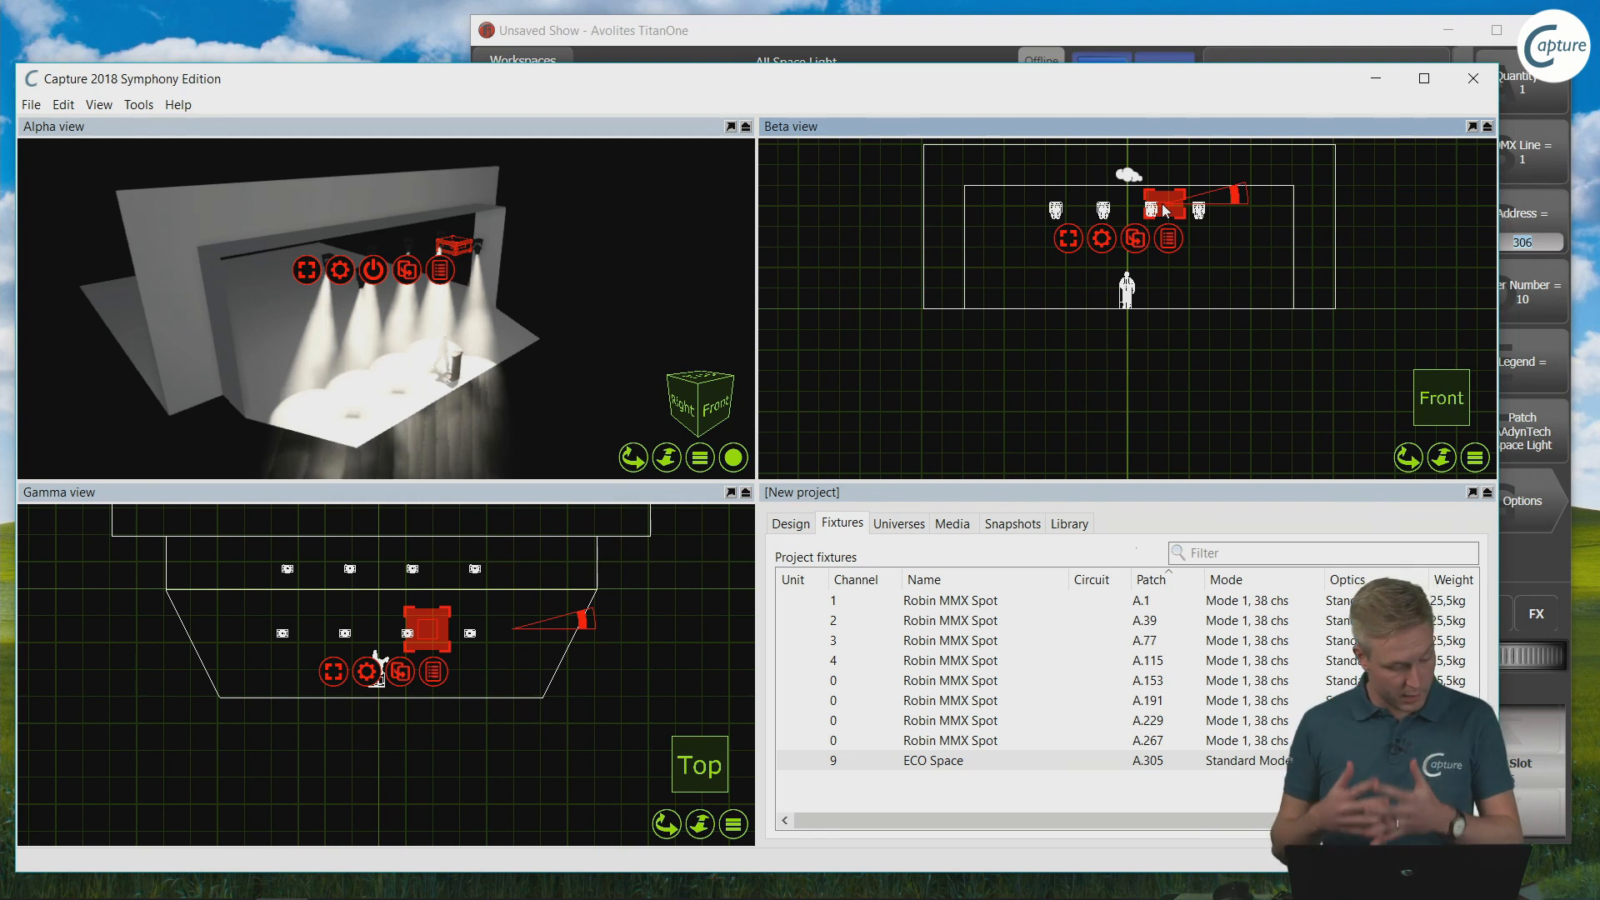
Step: Switch to TitanOne and create a new show, keeping the name "Unsaved Show" and the Wipe Dmx settings off
left_click(1293, 33)
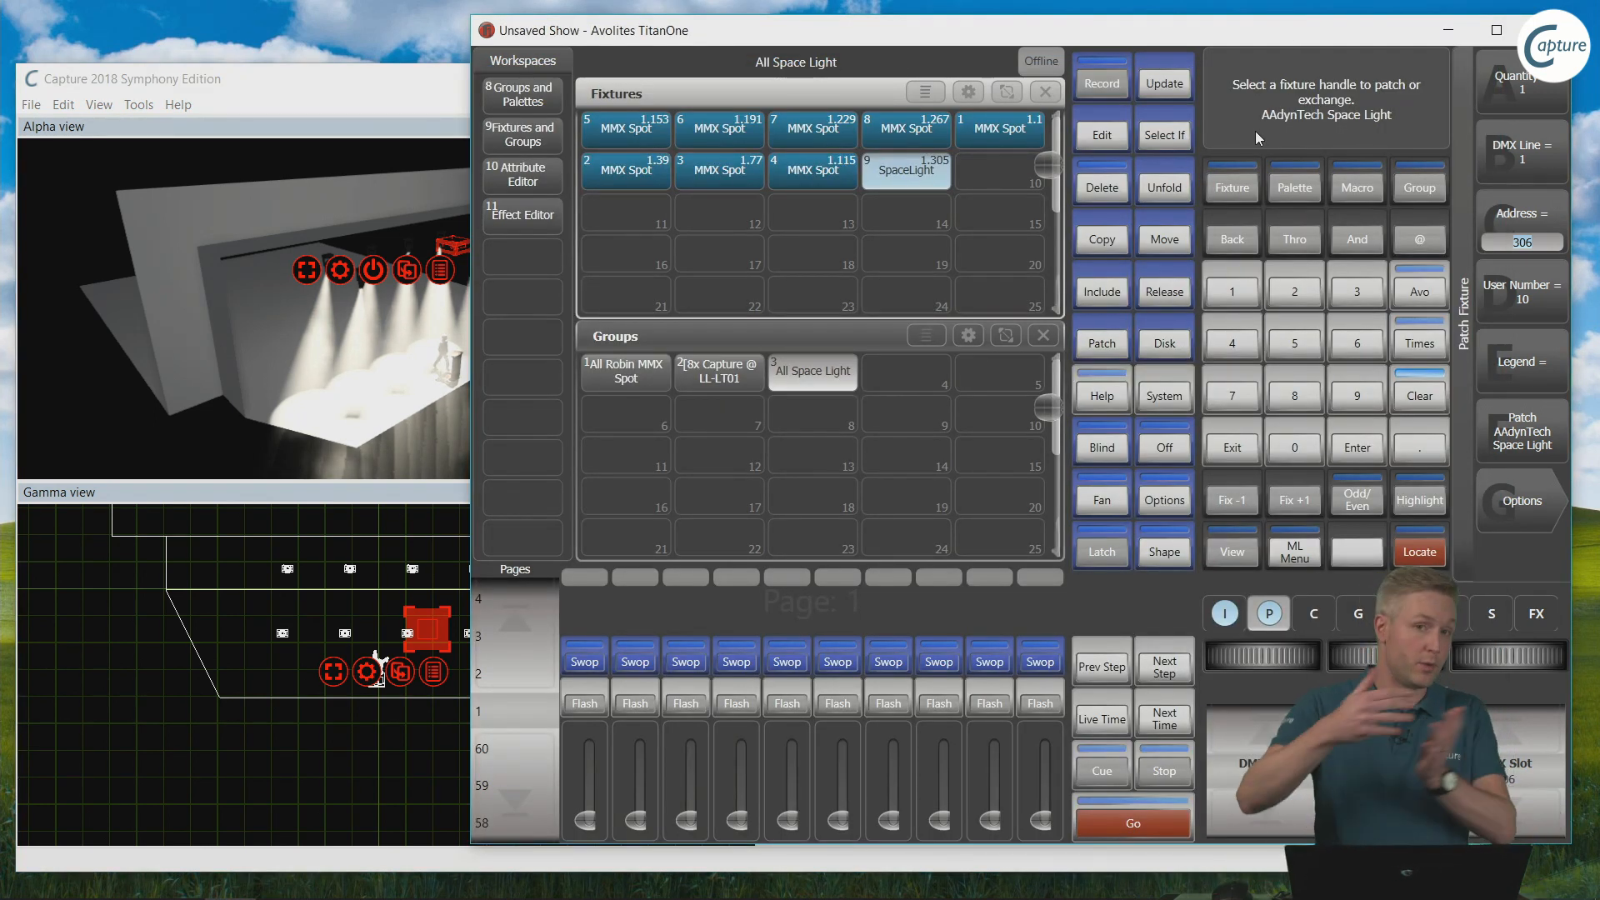
left_click(1166, 329)
left_click(1523, 82)
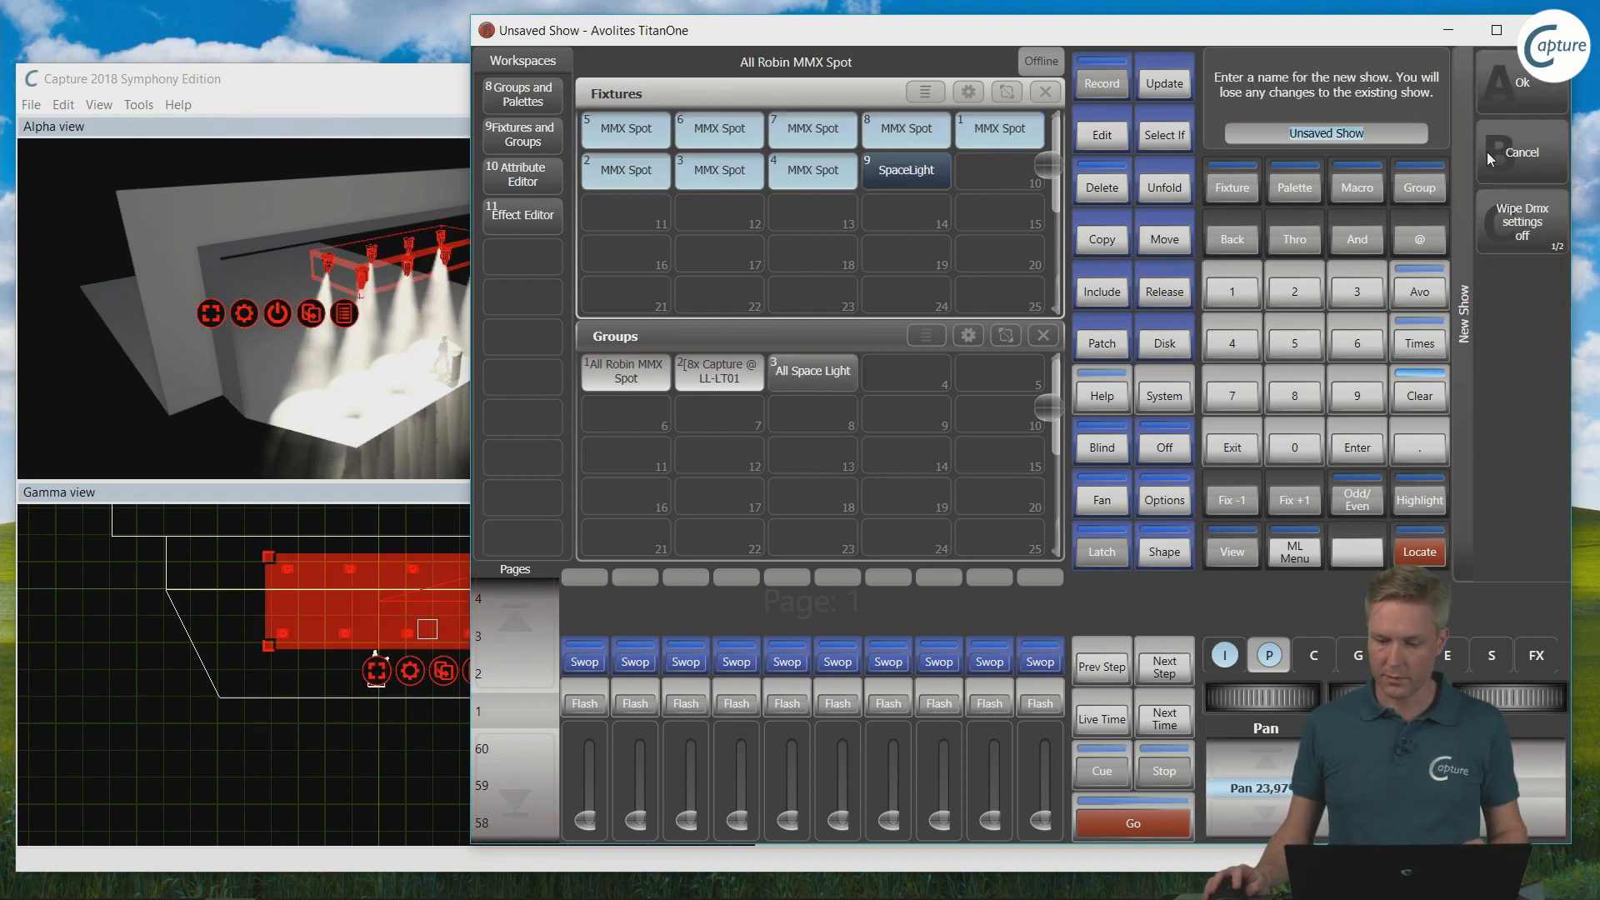
left_click(1507, 87)
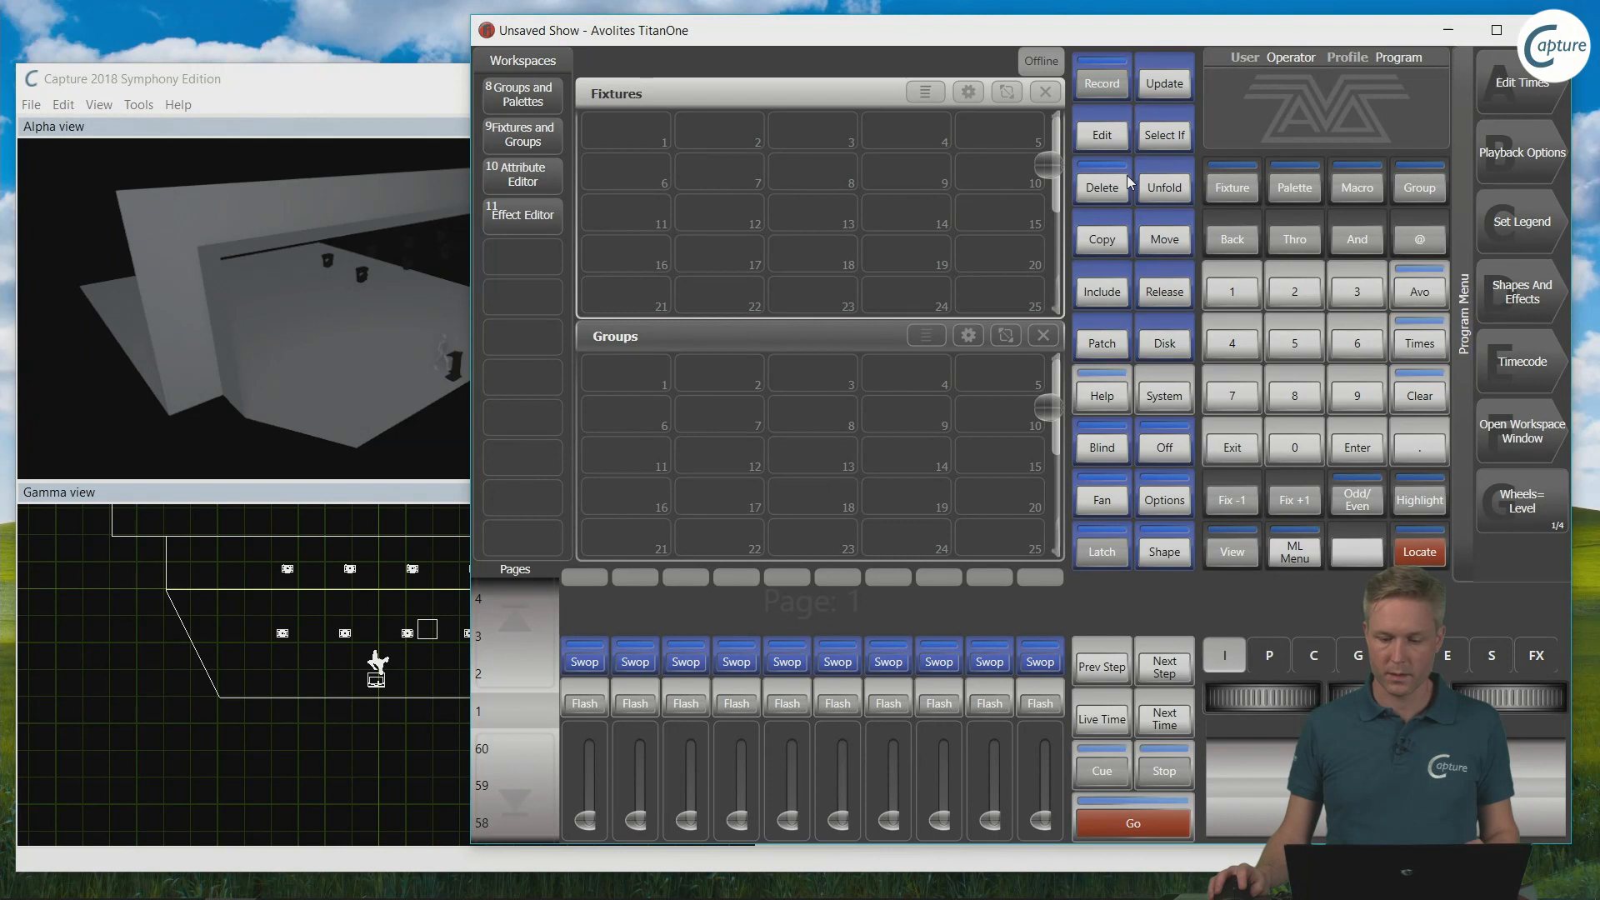
Step: Patch the active fixtures from the Capture visualizer, starting at fixture handle 1
left_click(1104, 343)
left_click(1517, 226)
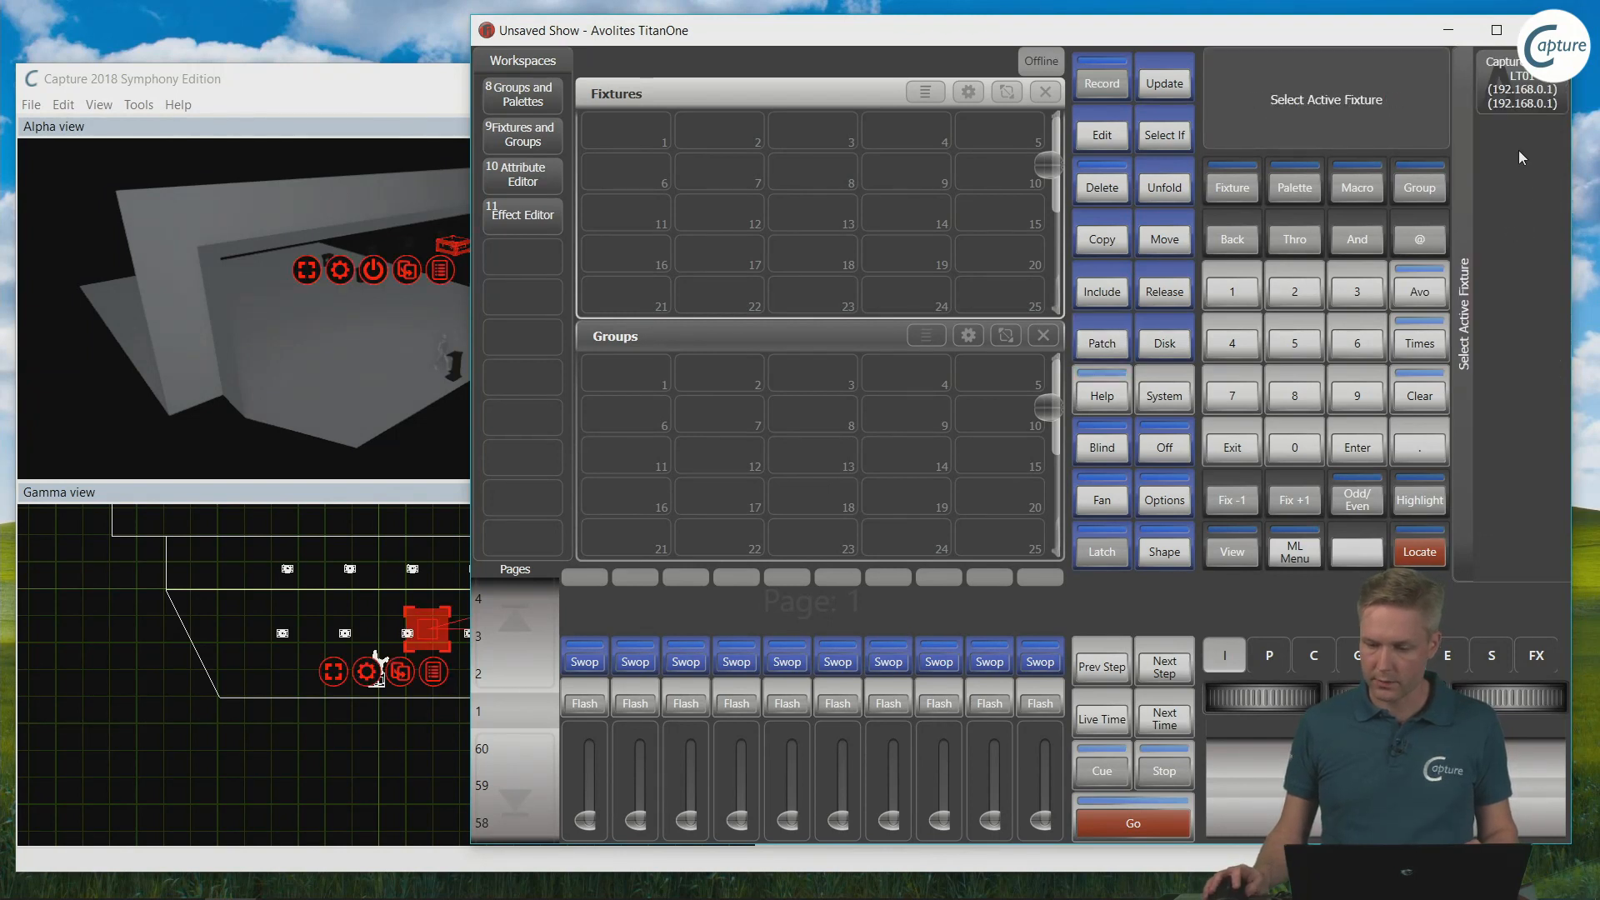
left_click(1514, 90)
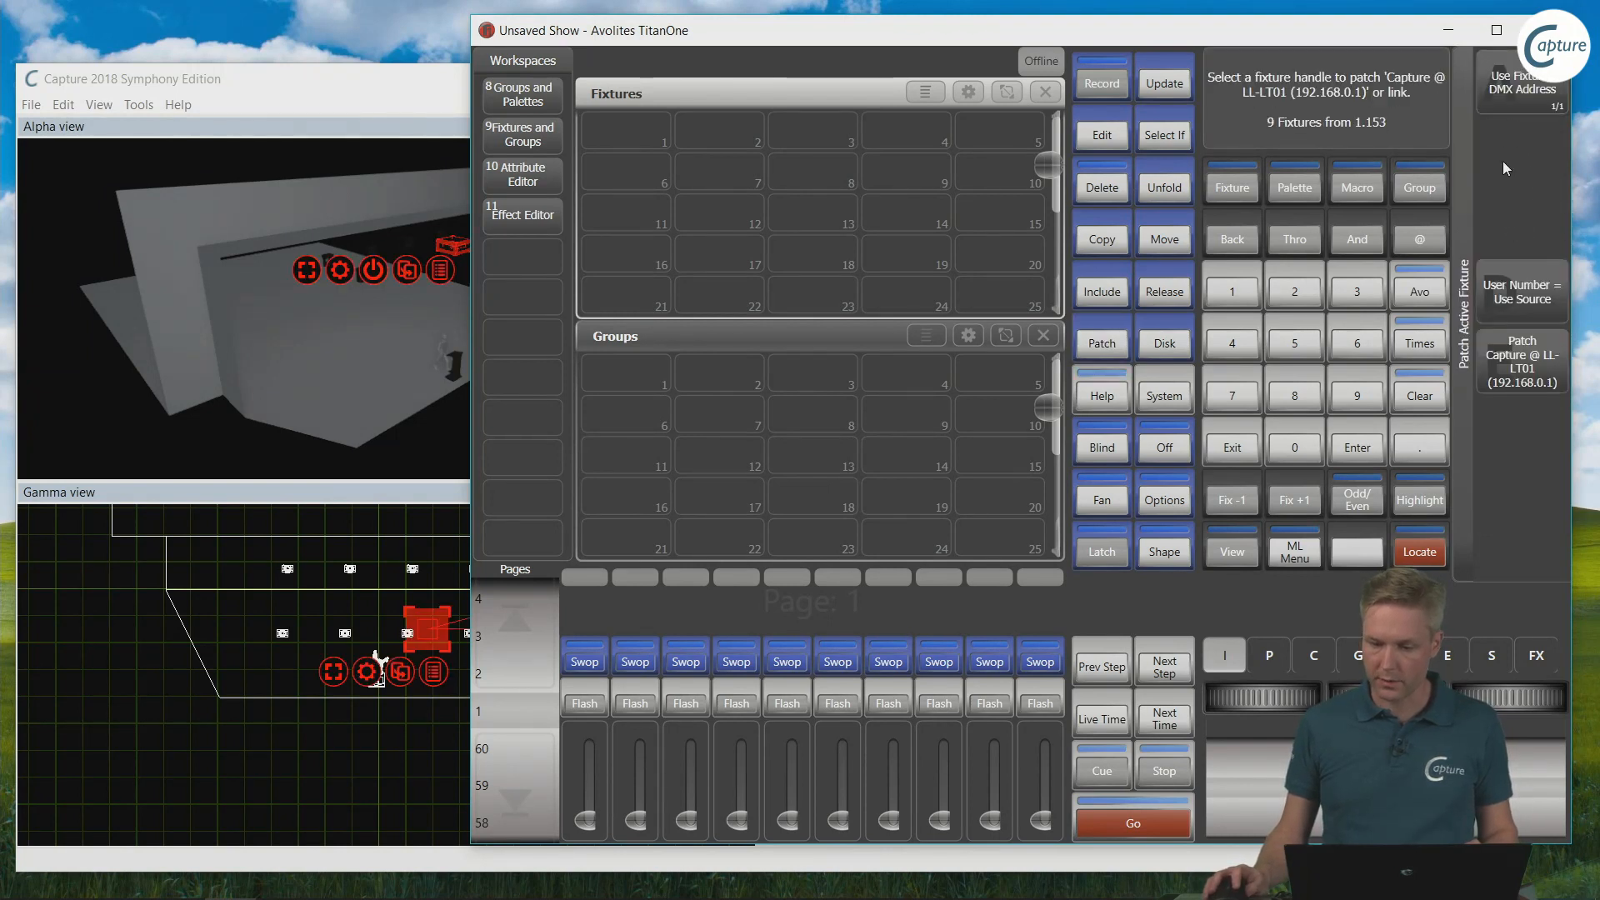
left_click(614, 137)
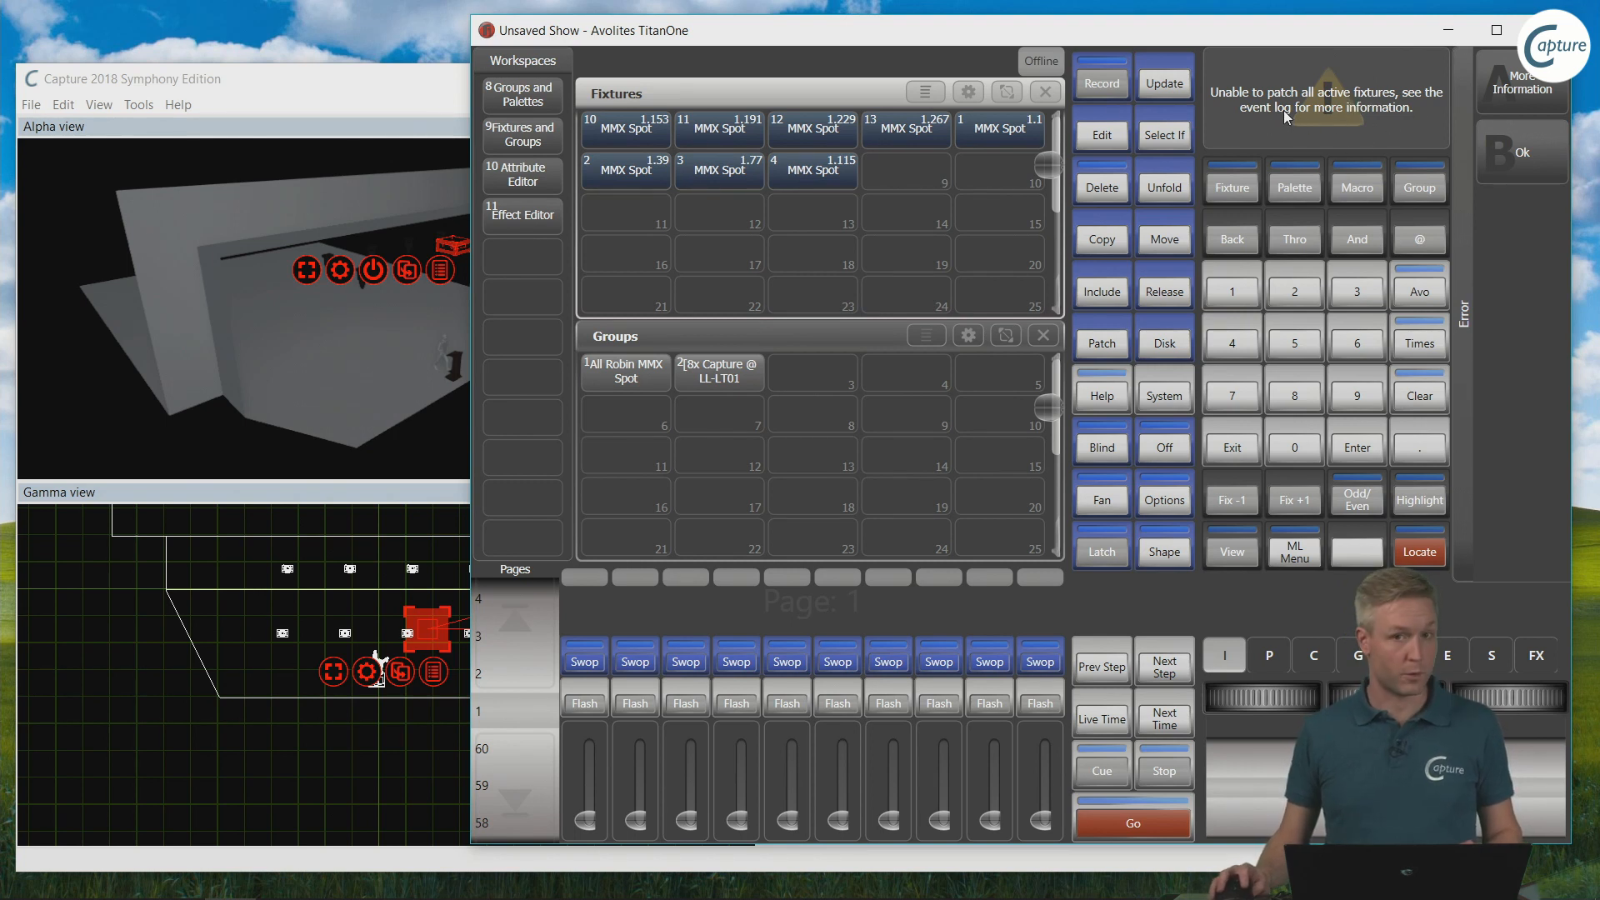
Step: Open more information on the patch error, widen the TitanOne window, and examine the Consoles entry and the CITP messages in the Event Log
left_click(1540, 93)
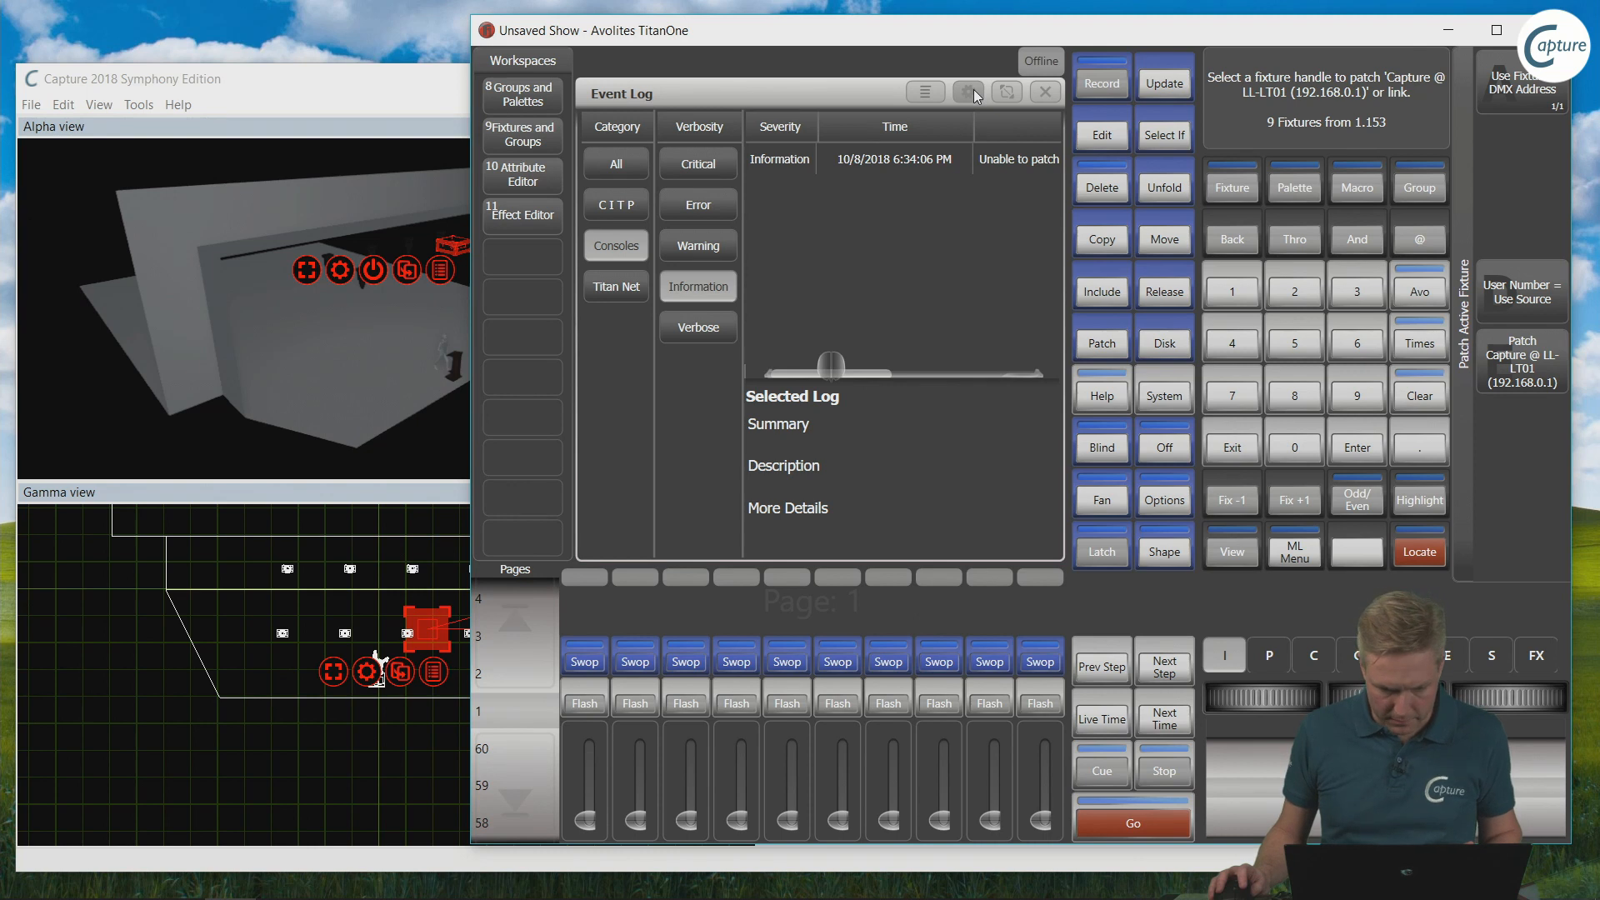
left_click_drag(833, 364, 702, 358)
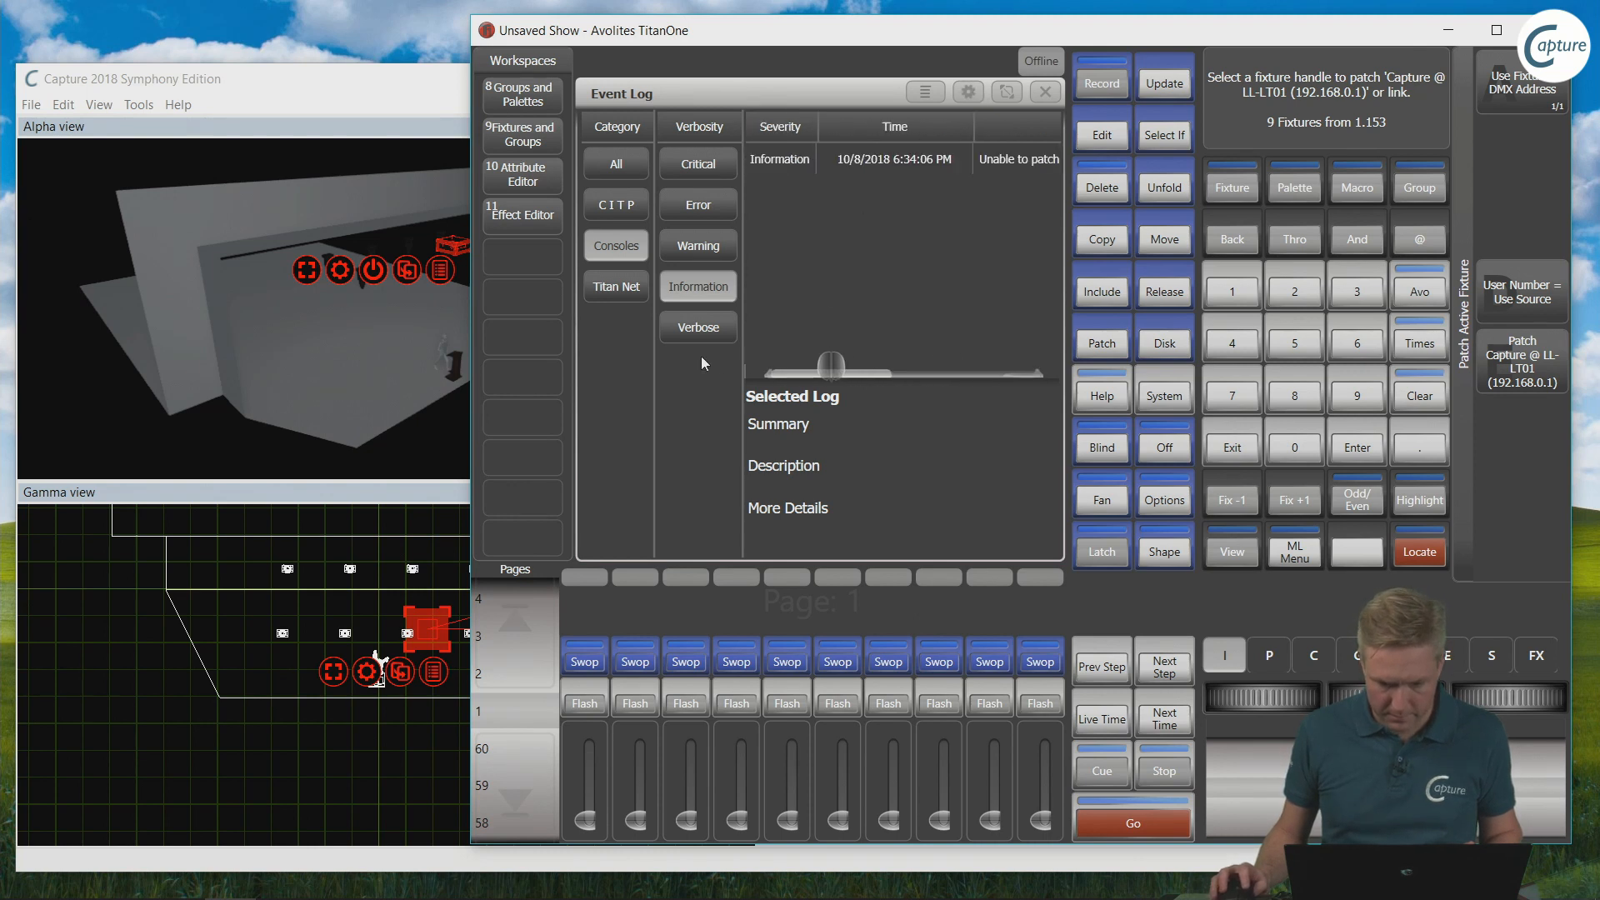
left_click_drag(472, 344, 70, 334)
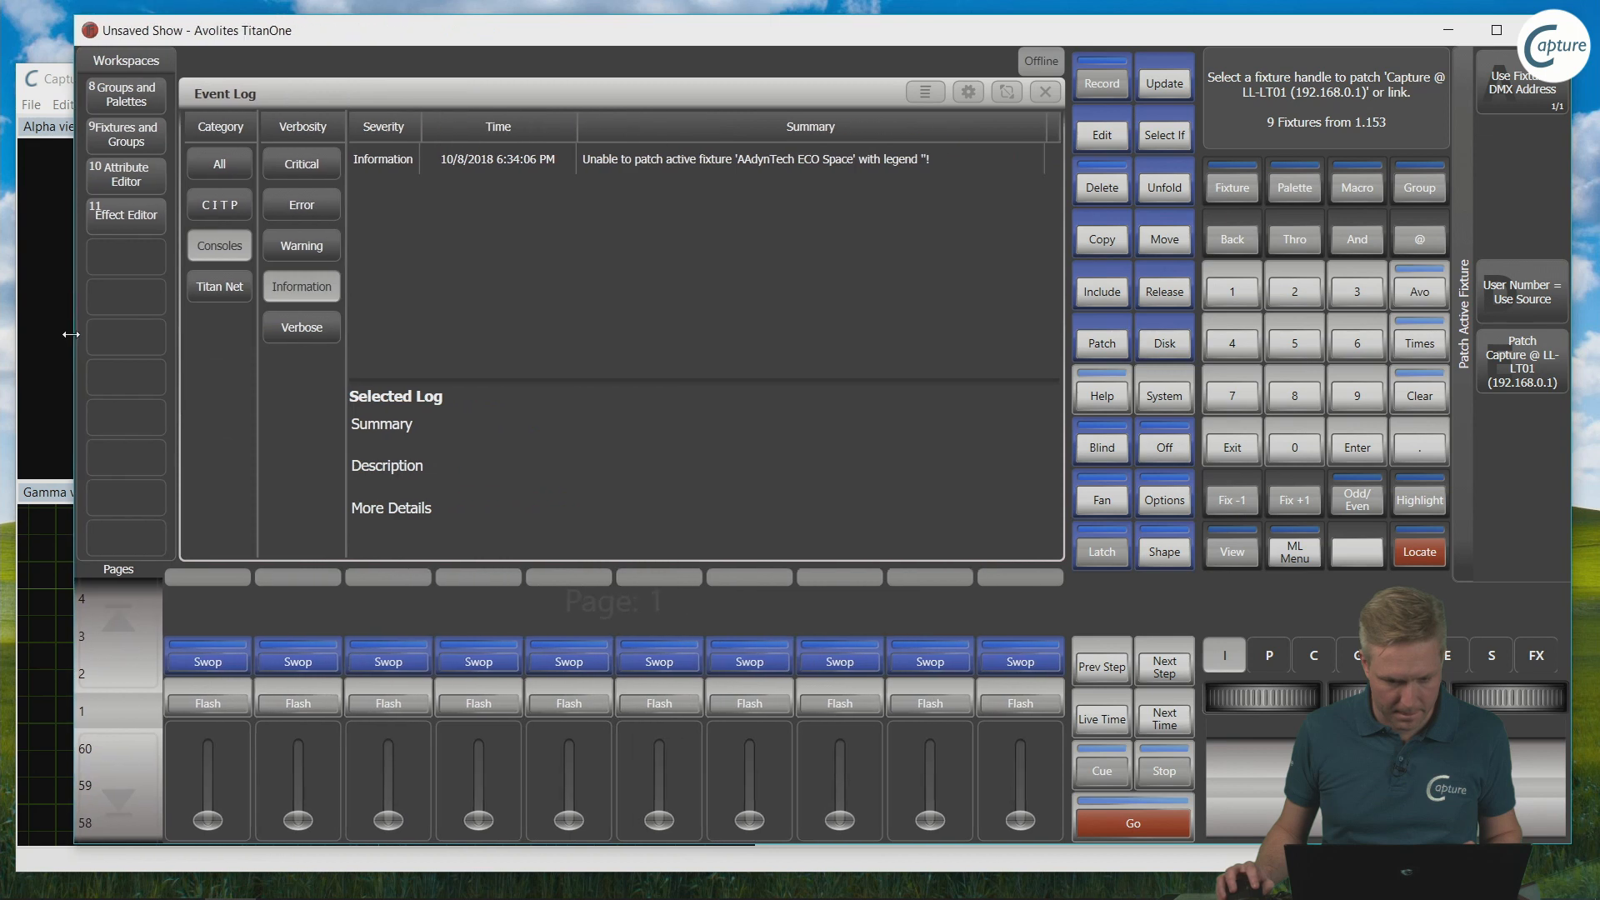
left_click(515, 162)
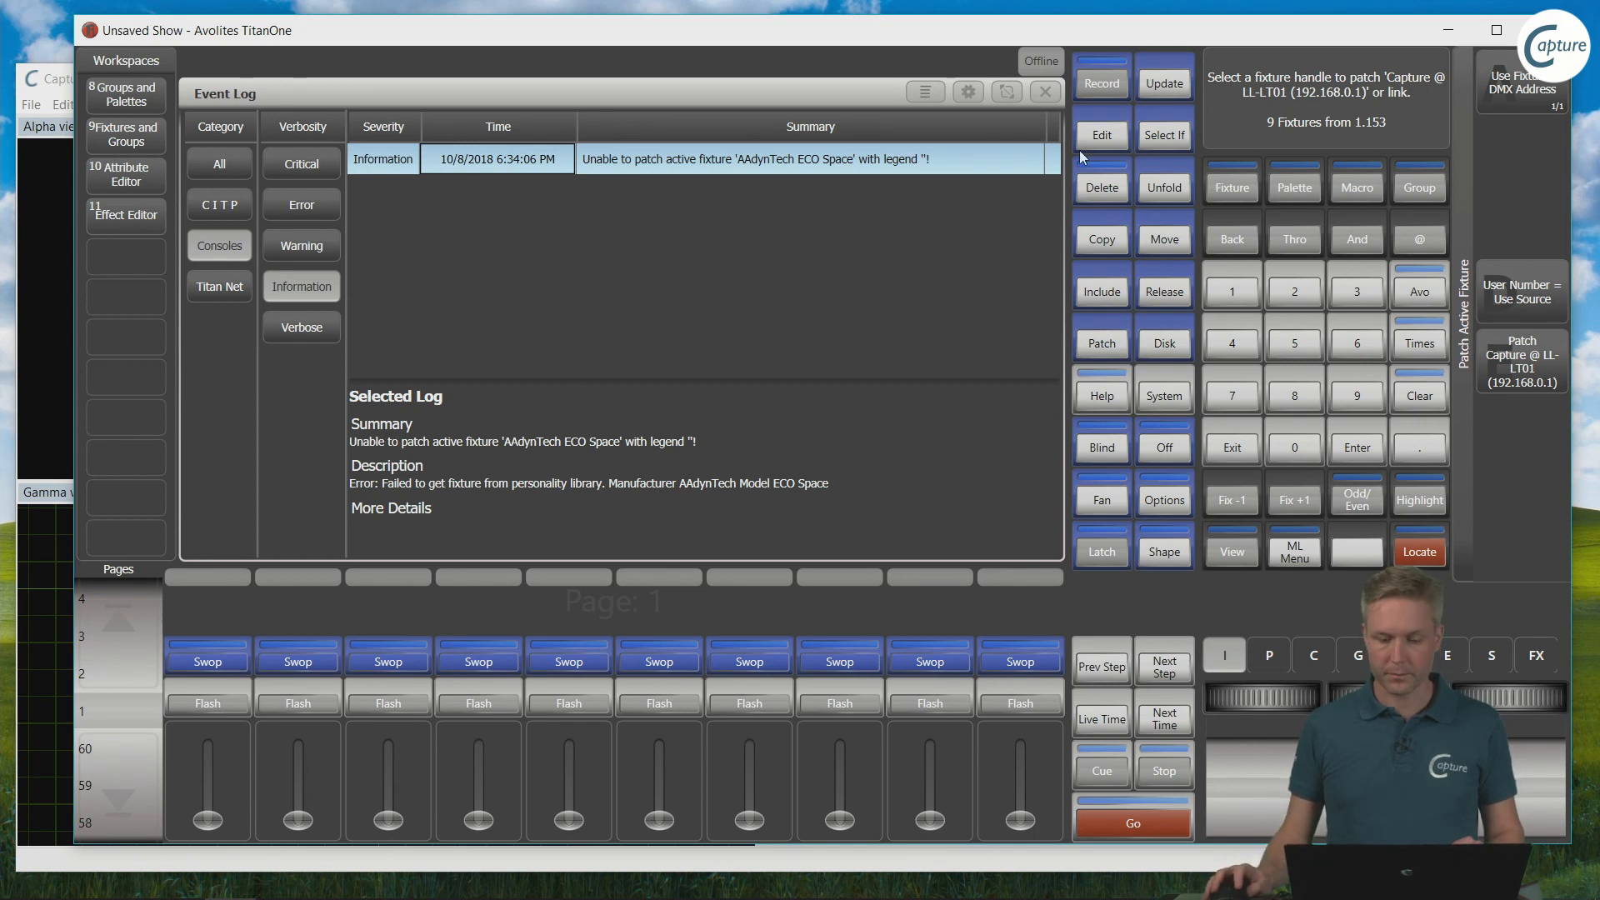
left_click(200, 215)
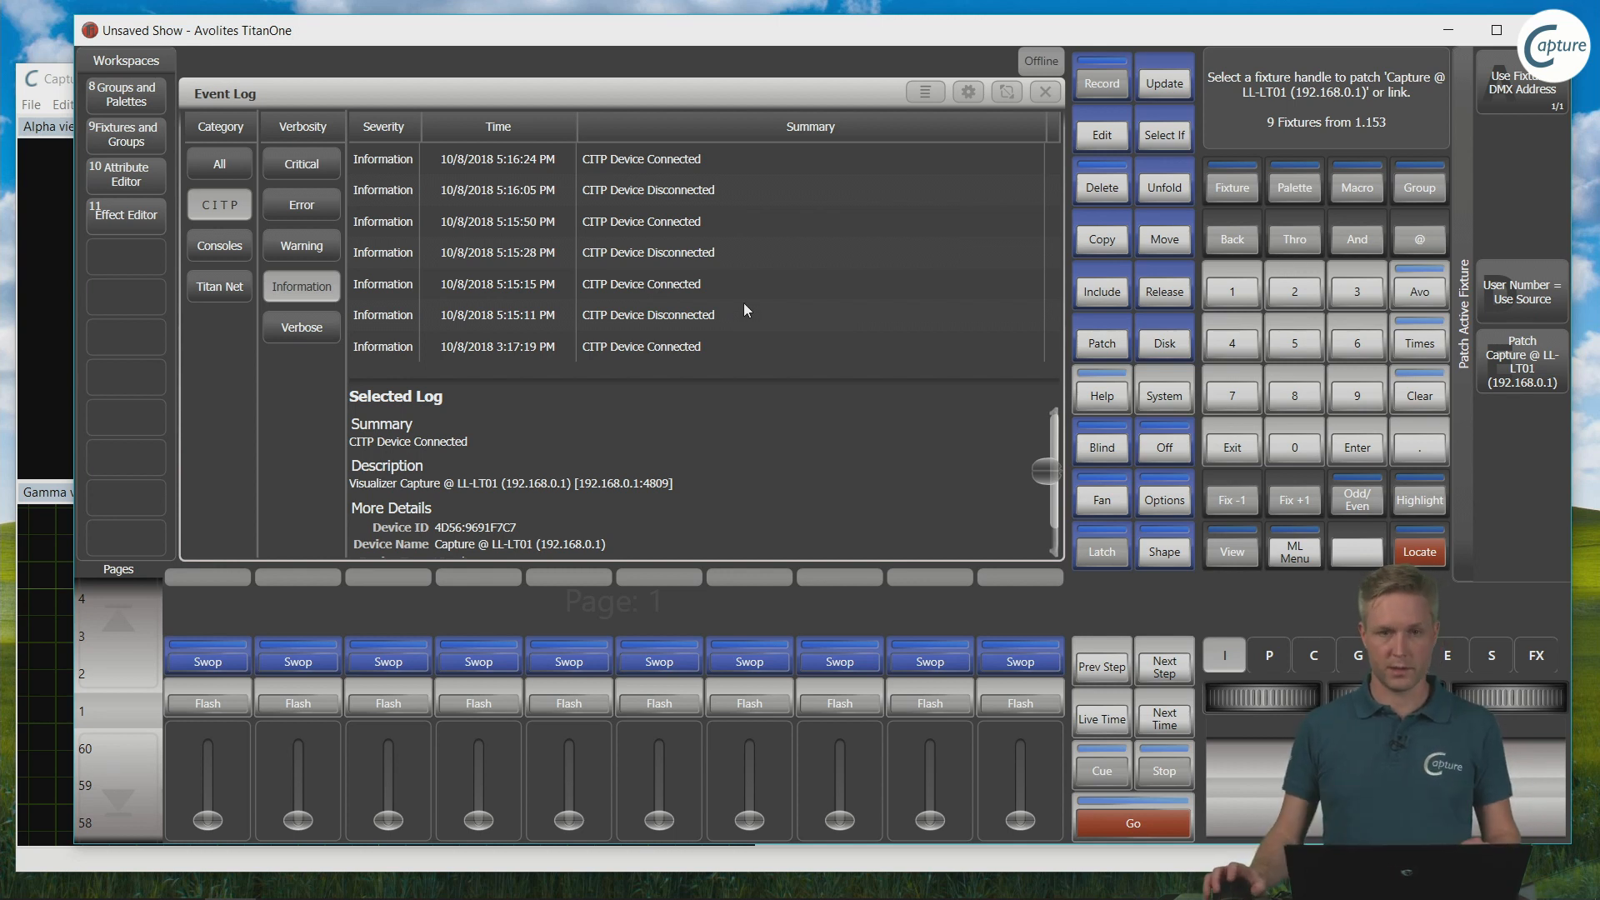
Step: Switch to Capture to check the universes and project console link, and return to the TitanOne Event Log
left_click(63, 78)
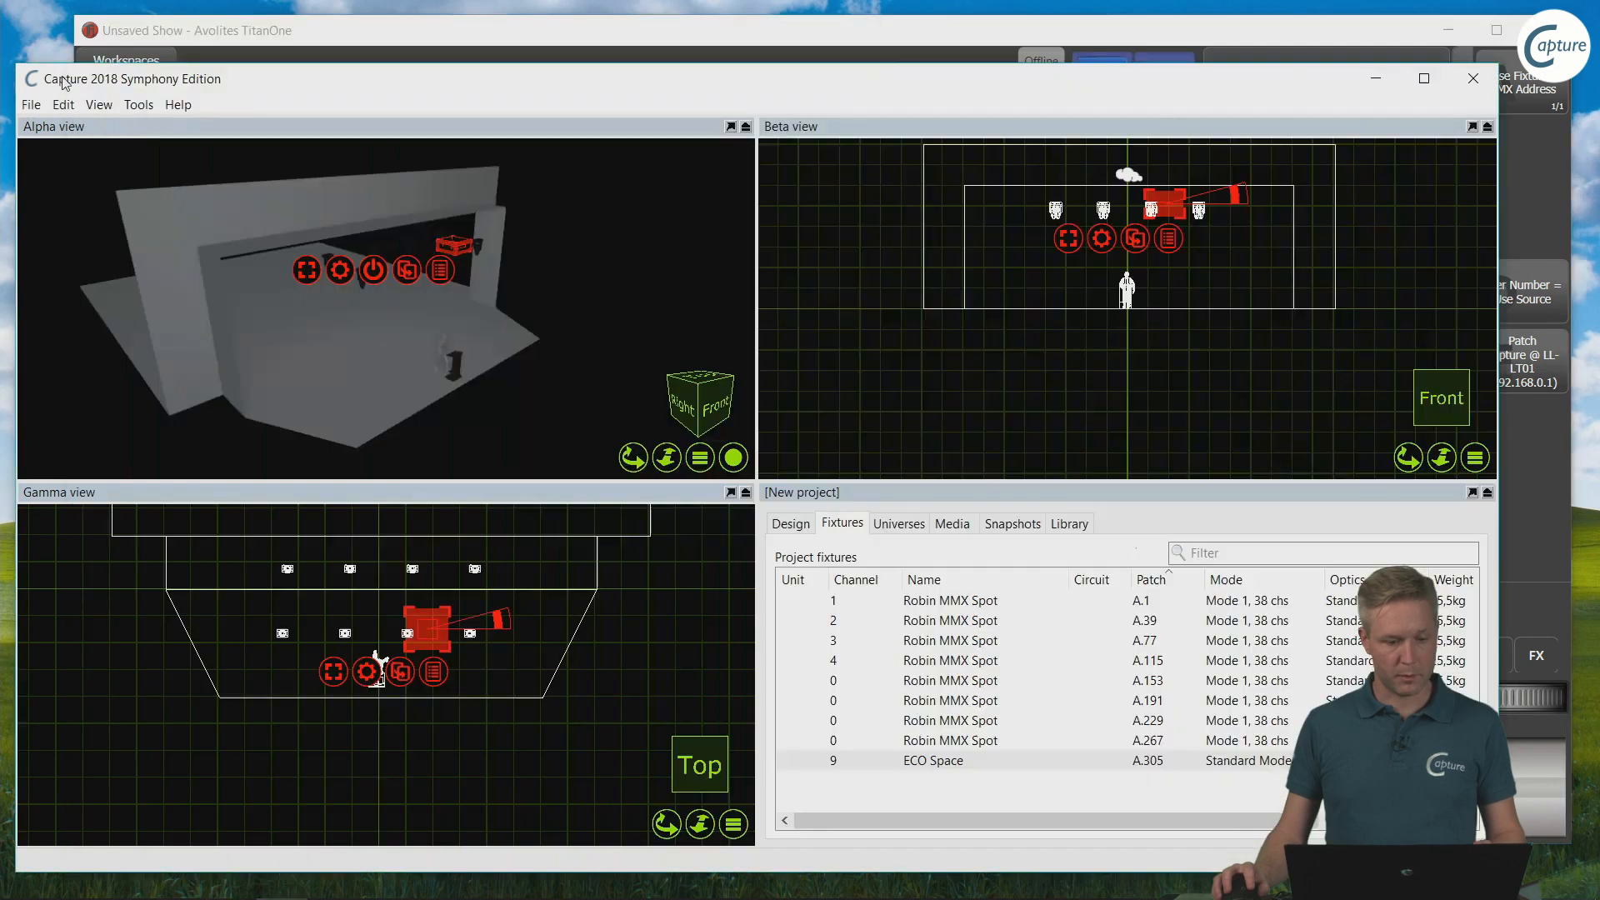
left_click(898, 527)
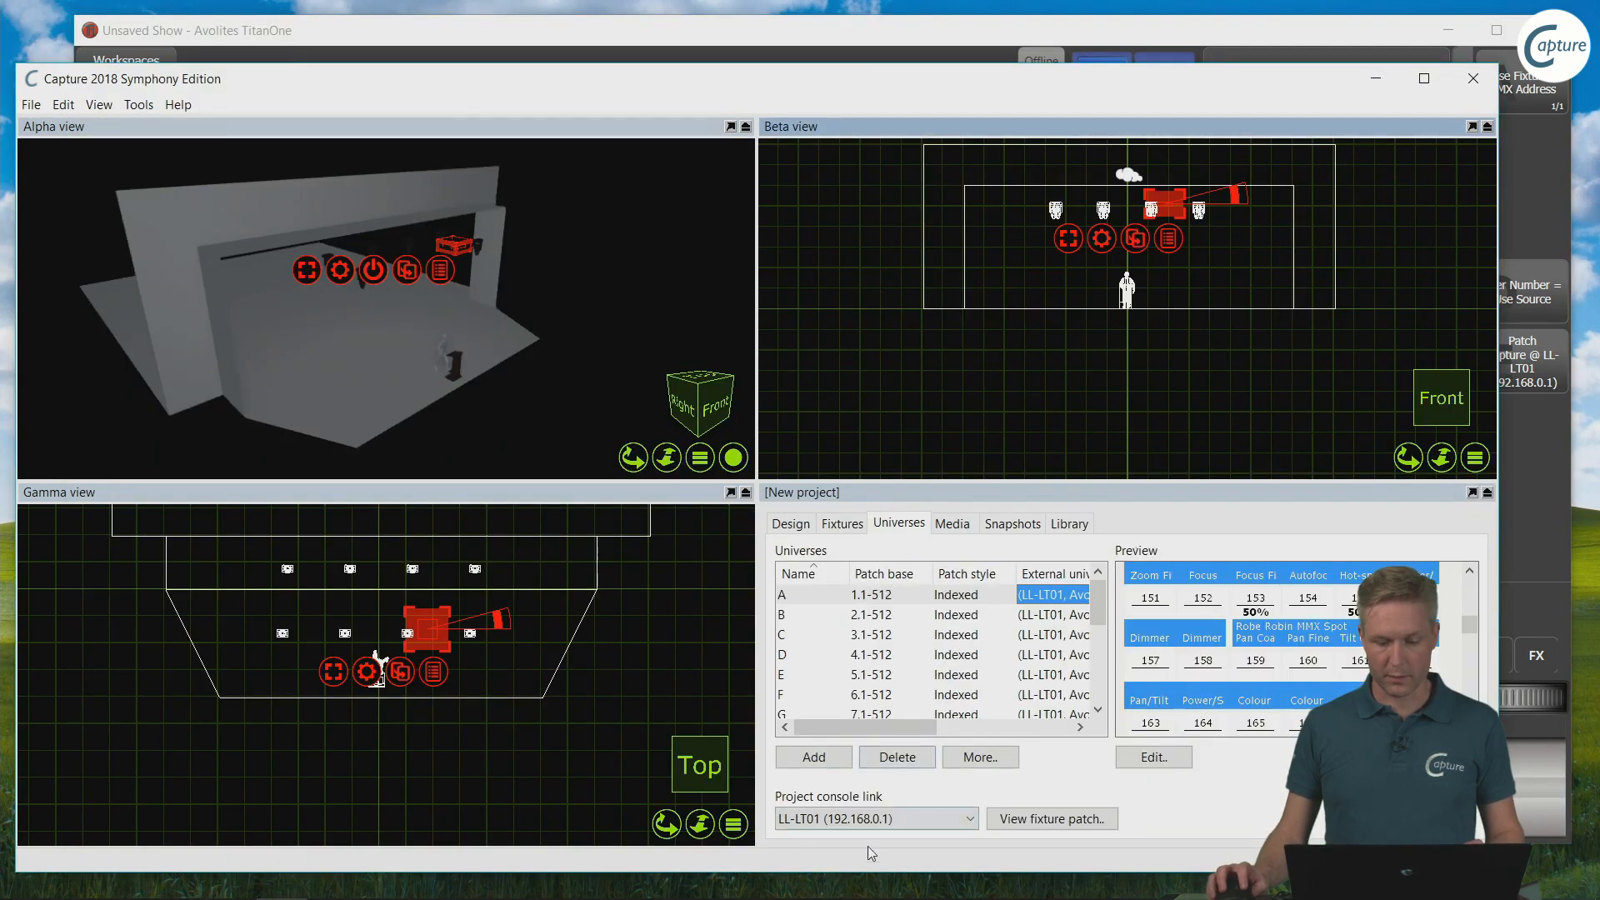
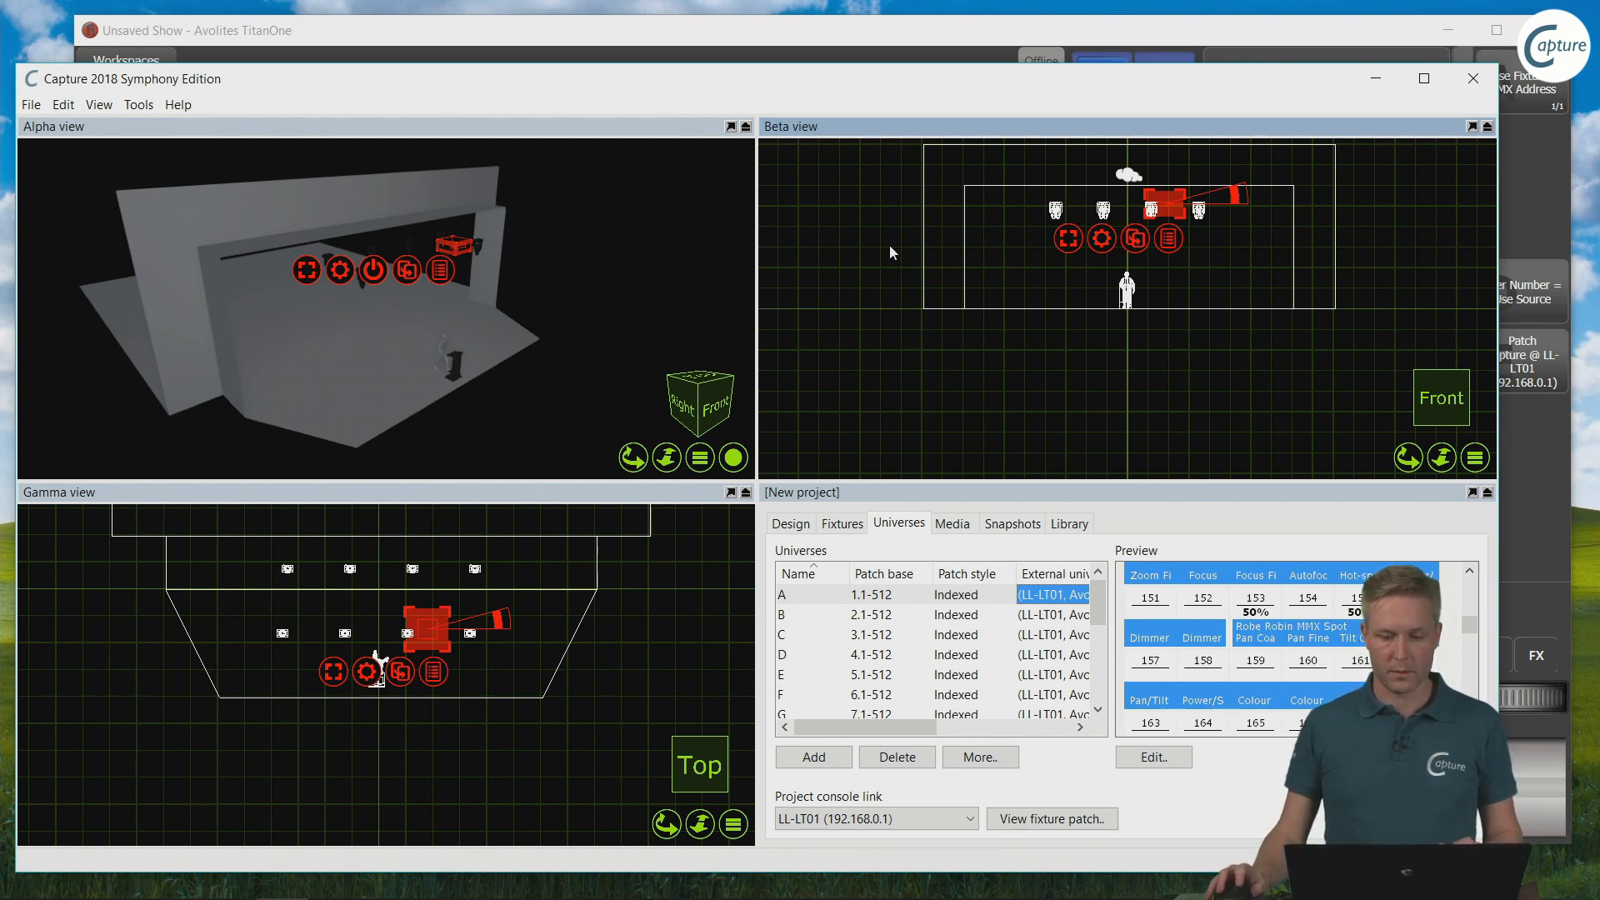
left_click_drag(988, 38, 996, 31)
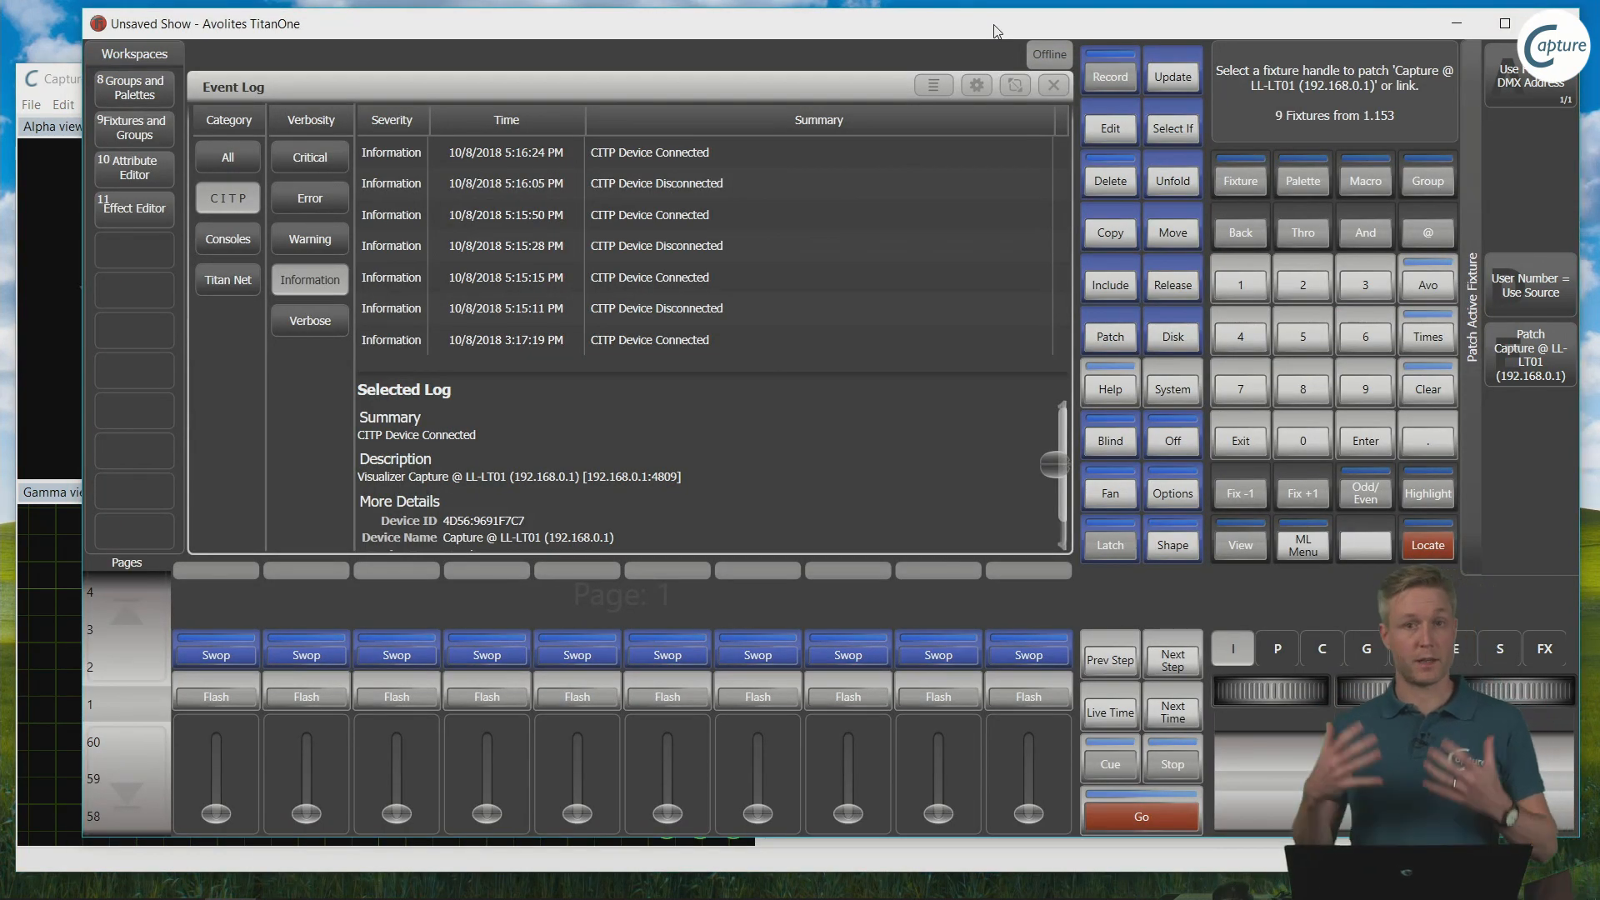